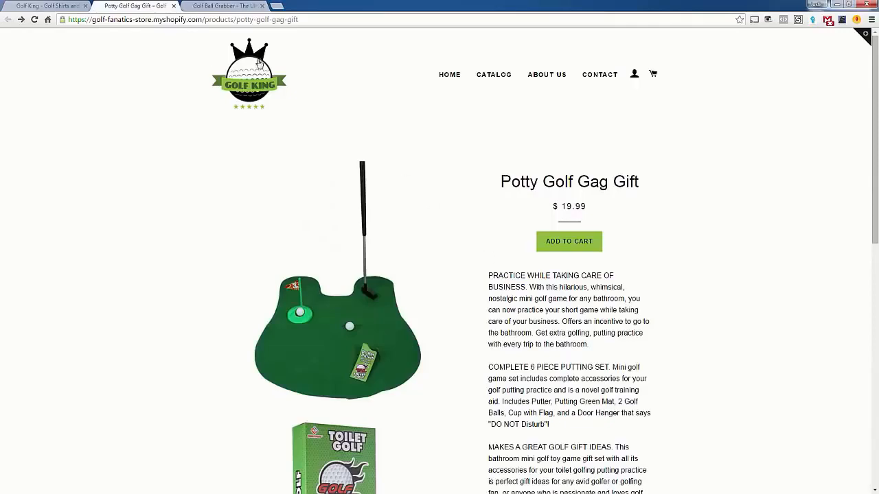
Step: Look through the Golf King store's home page, featured products, catalog and the Potty Golf Gag Gift and Golf Ball Grabber product pages
left_click(45, 6)
scroll(265, 265, "down", 7)
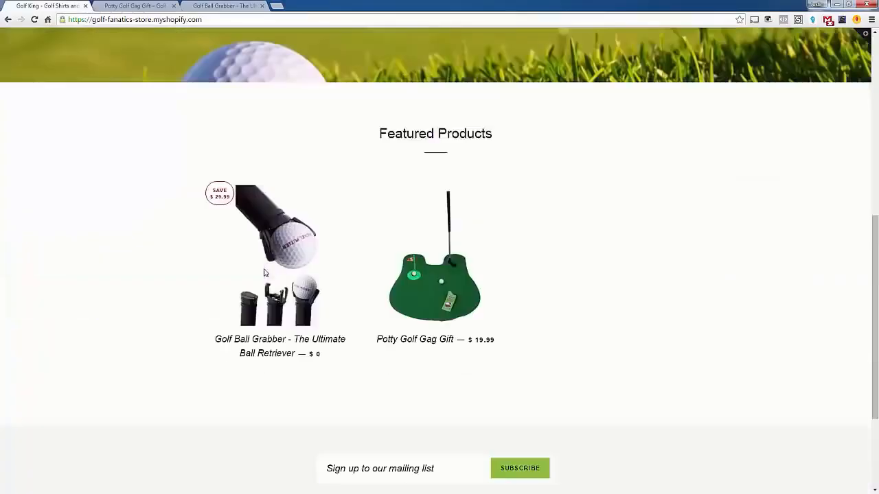
scroll(267, 281, "up", 7)
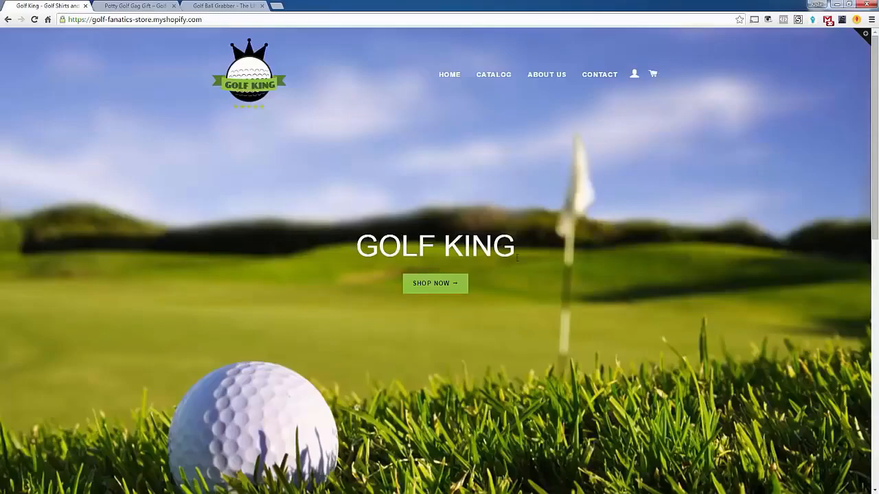
left_click(115, 5)
left_click(250, 5)
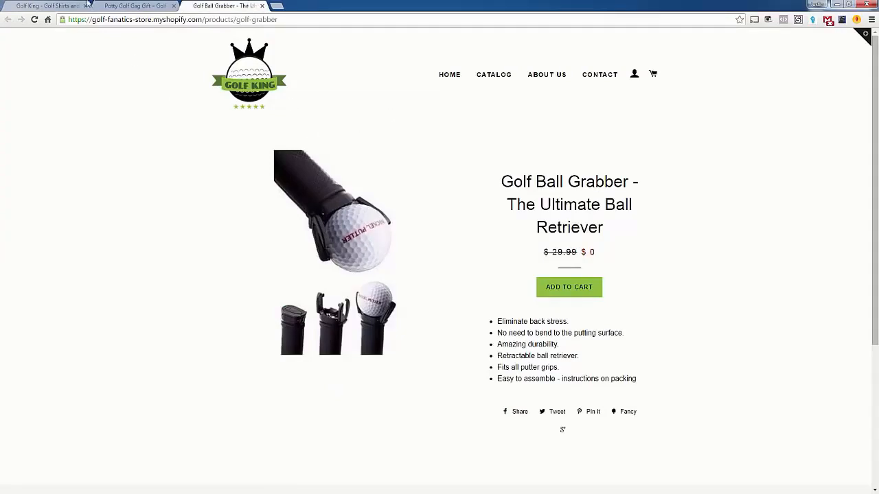
left_click(74, 5)
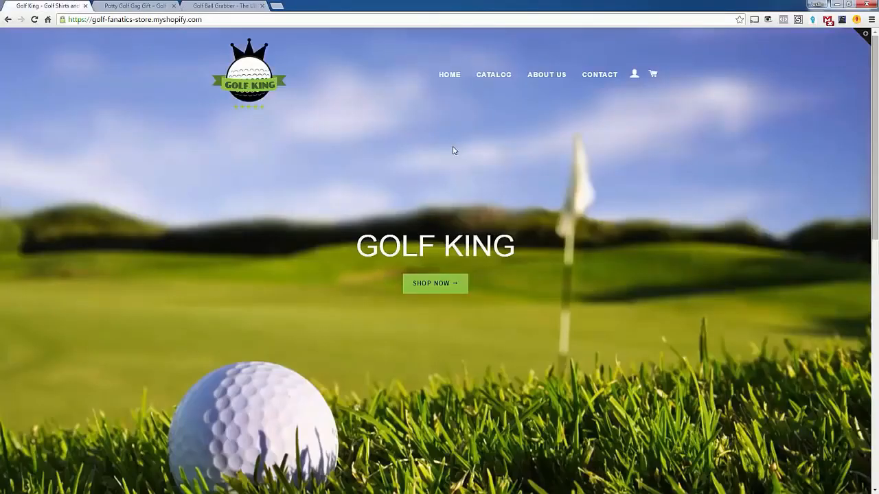
left_click(492, 75)
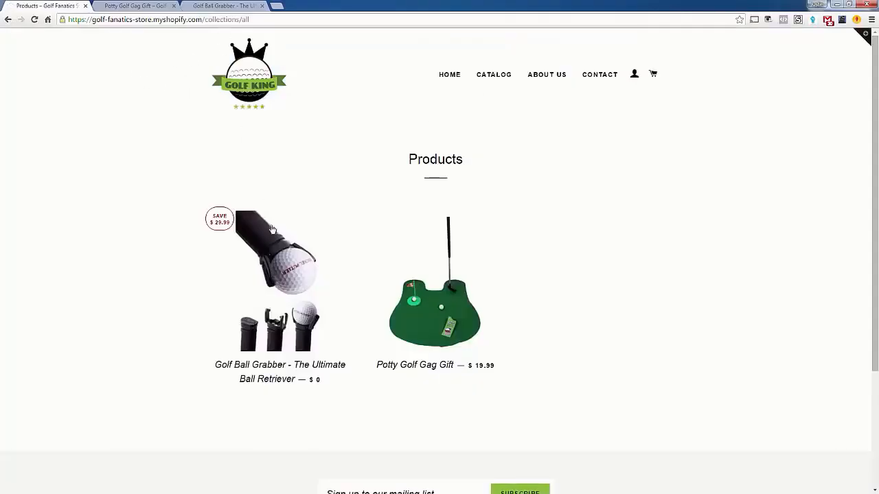
left_click(449, 75)
left_click(136, 6)
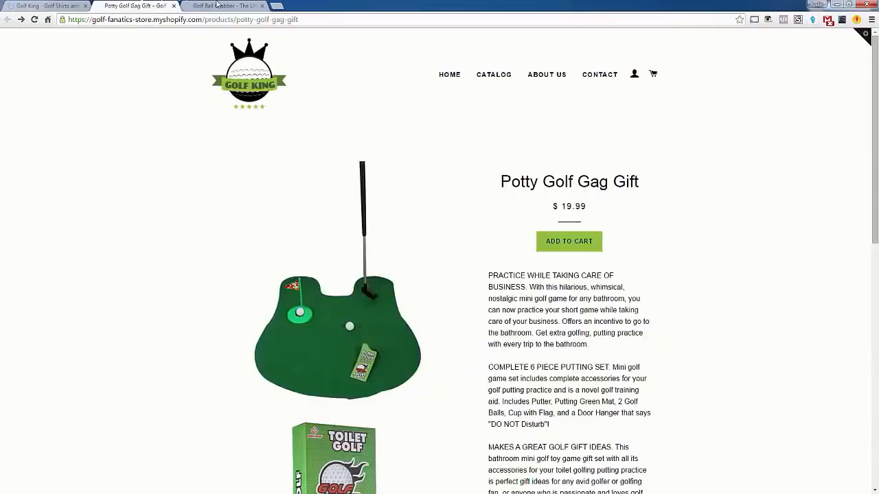
left_click(217, 5)
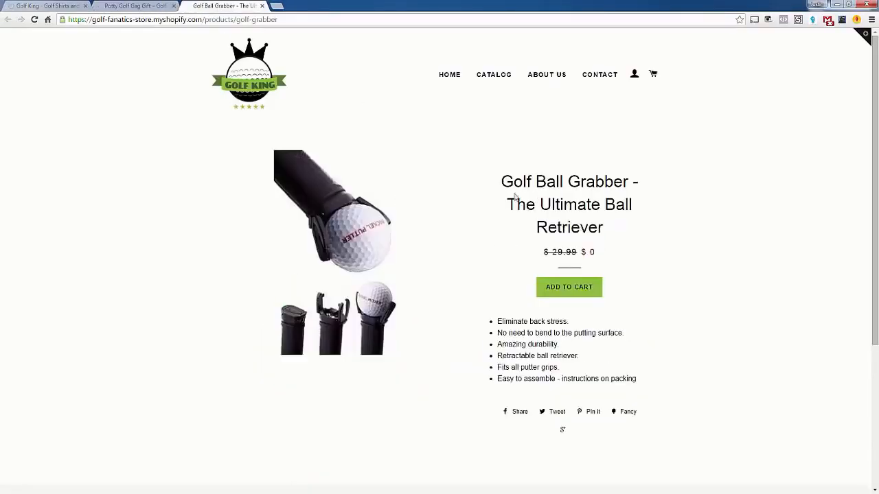
Step: Compare the product titles and prices on the Golf Ball Grabber and Potty Golf Gag Gift pages
left_click_drag(507, 180, 624, 238)
left_click(624, 240)
left_click_drag(604, 230, 507, 177)
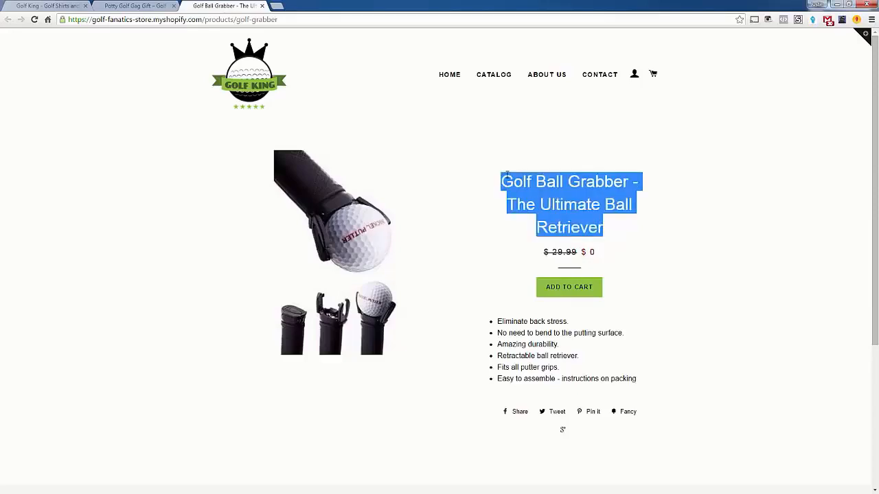
left_click(507, 173)
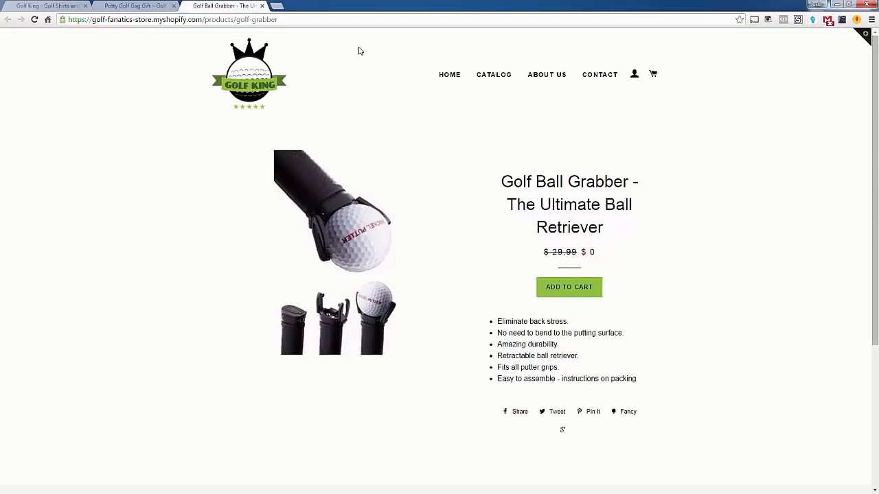
left_click(139, 6)
left_click_drag(502, 177, 664, 184)
left_click(664, 184)
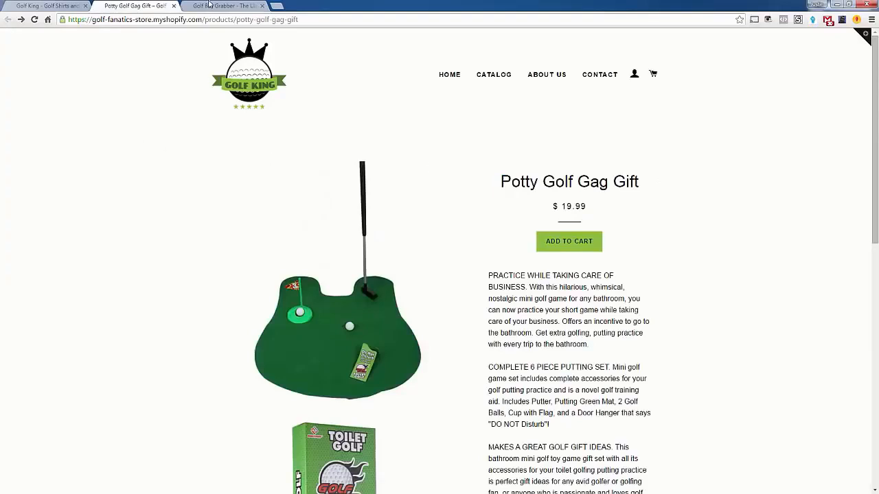
left_click(210, 6)
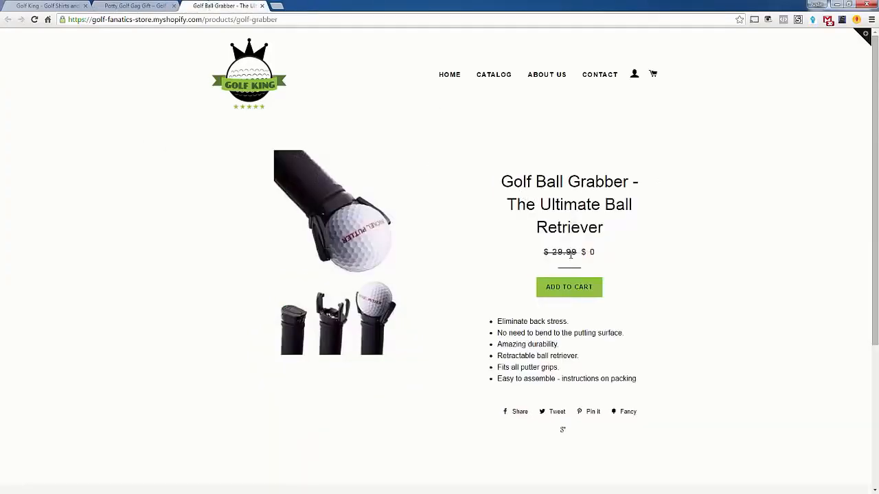
left_click_drag(583, 252, 620, 252)
left_click(141, 6)
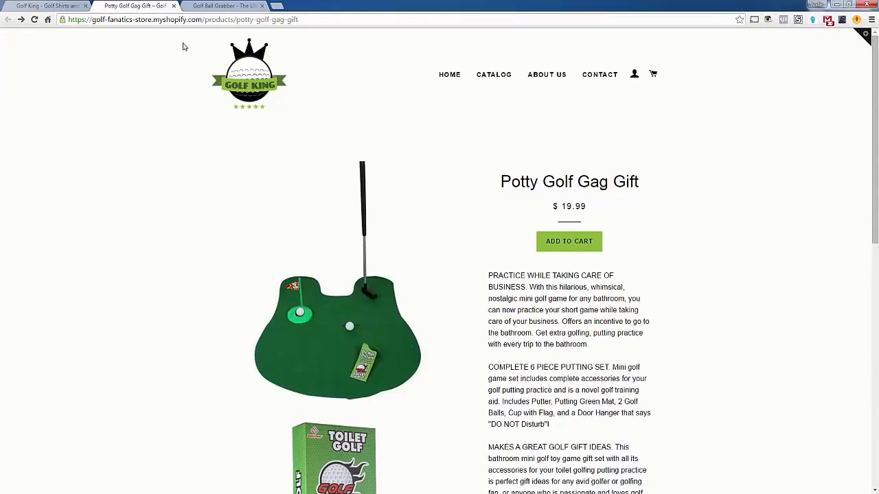
left_click(197, 5)
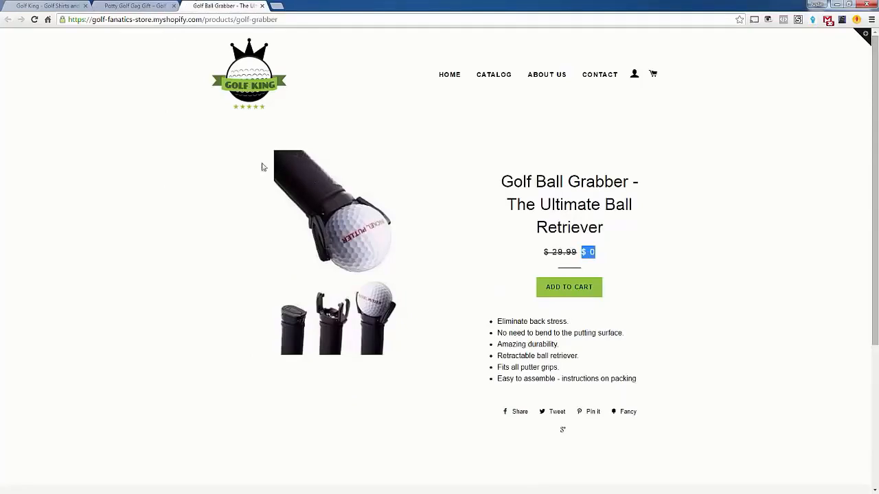
left_click(635, 237)
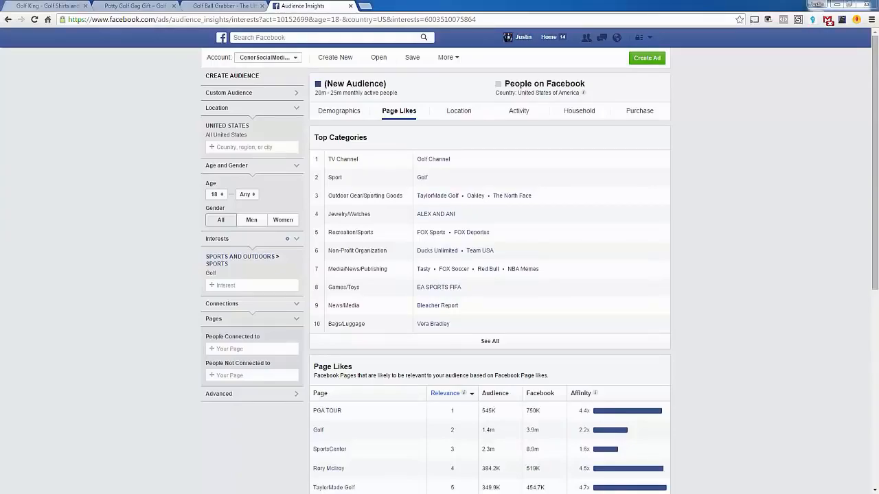
Step: Bring up Facebook Ads Manager and close the old Audience Insights page that already has an audience set
left_click_drag(414, 2, 449, 12)
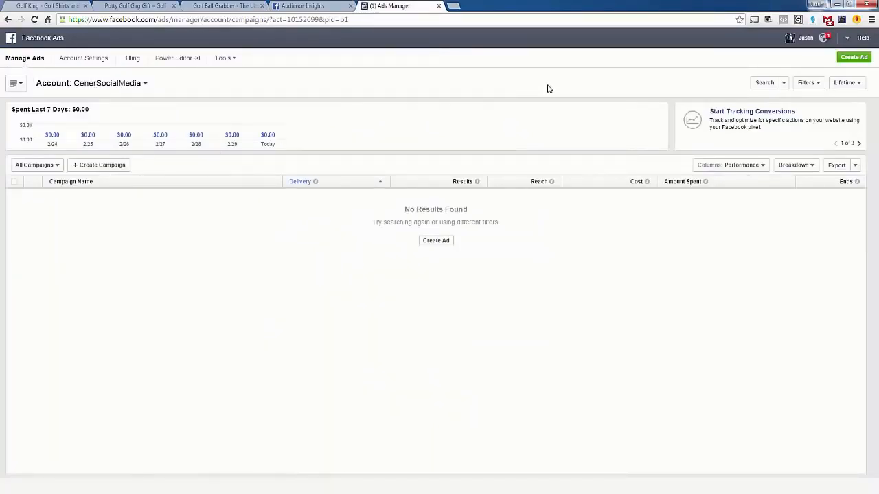
left_click(229, 63)
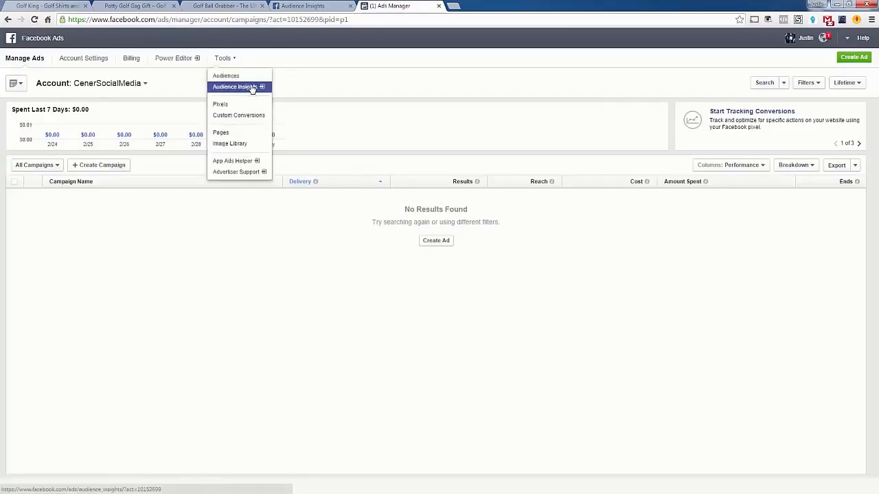
left_click(252, 87)
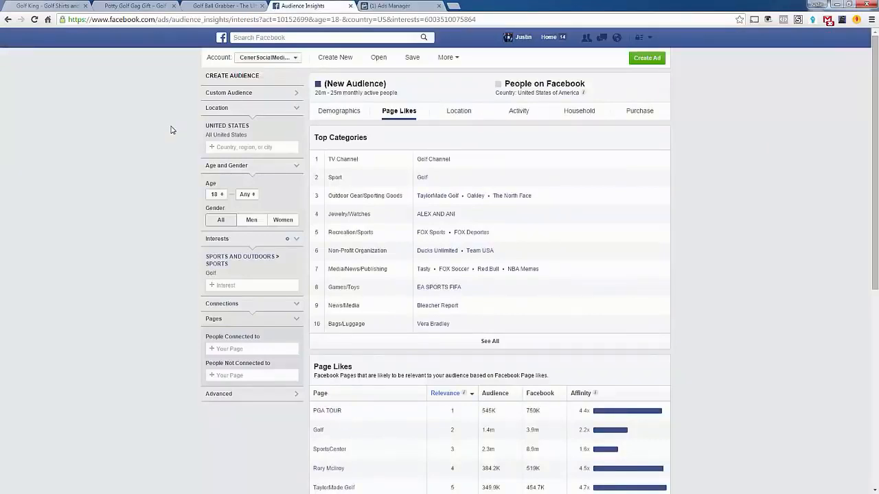
left_click(345, 113)
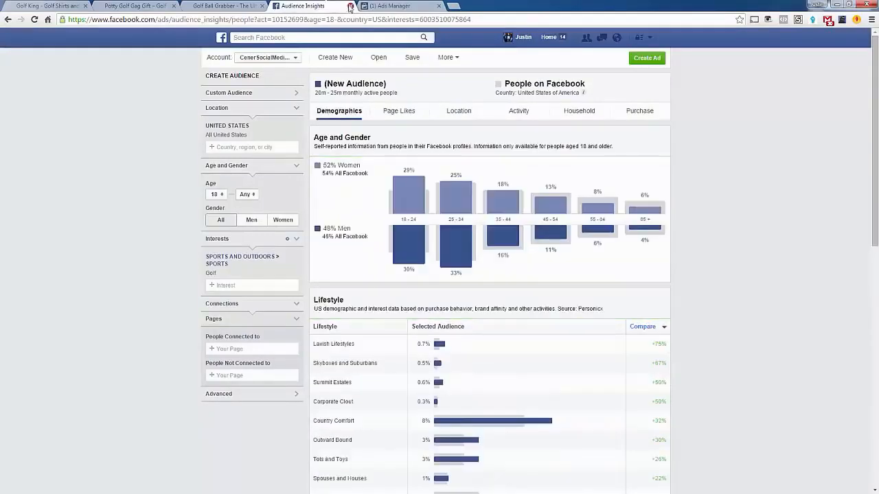
left_click(350, 6)
left_click(446, 104)
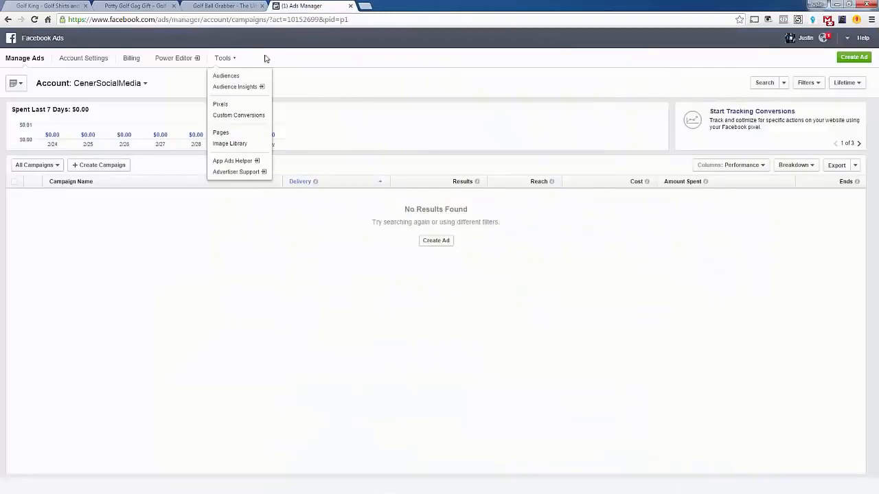
Step: Open Audience Insights from Ads Manager, start with Everyone on Facebook, and dismiss the location tip
left_click(248, 87)
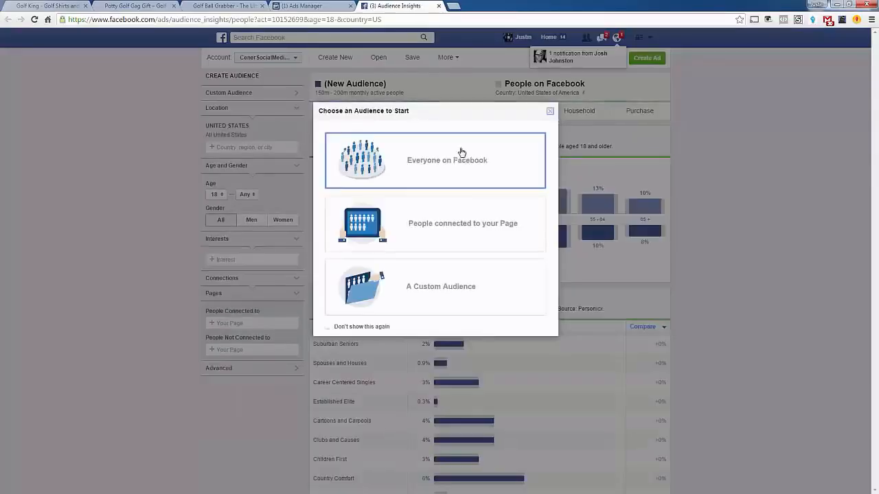
left_click(456, 156)
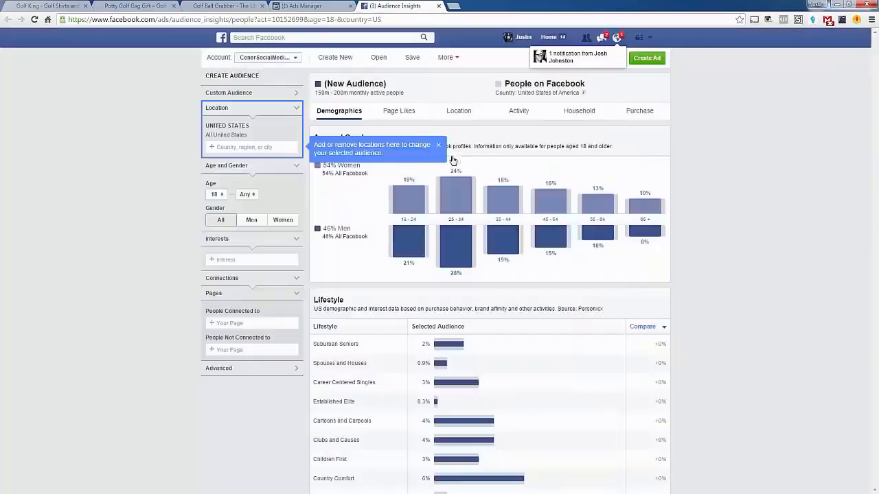
left_click(440, 146)
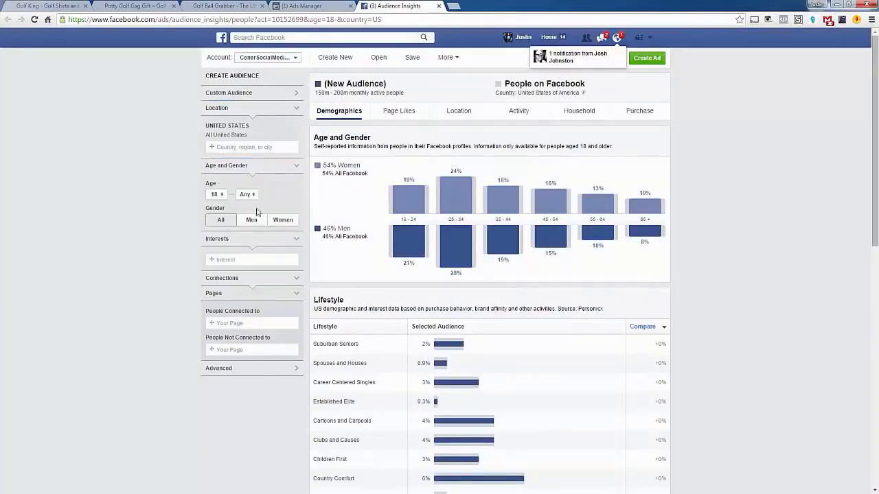
Step: Add Golf as an interest for the new audience
left_click(225, 259)
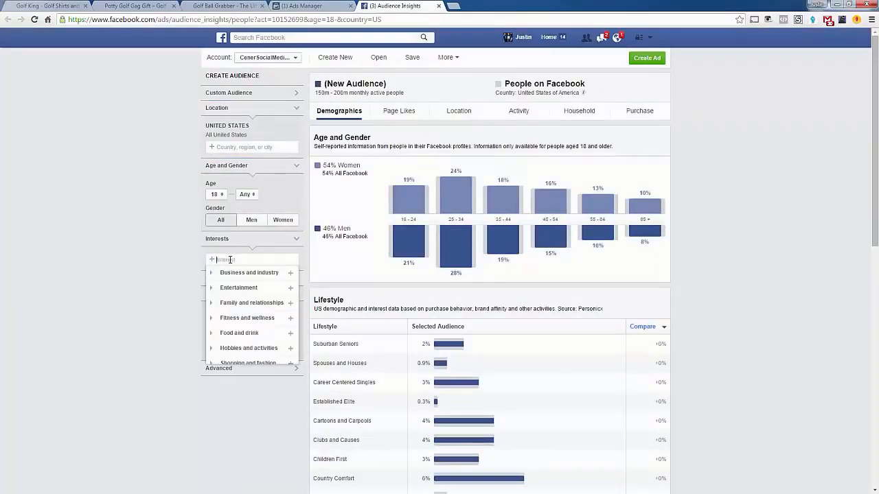
type("golf")
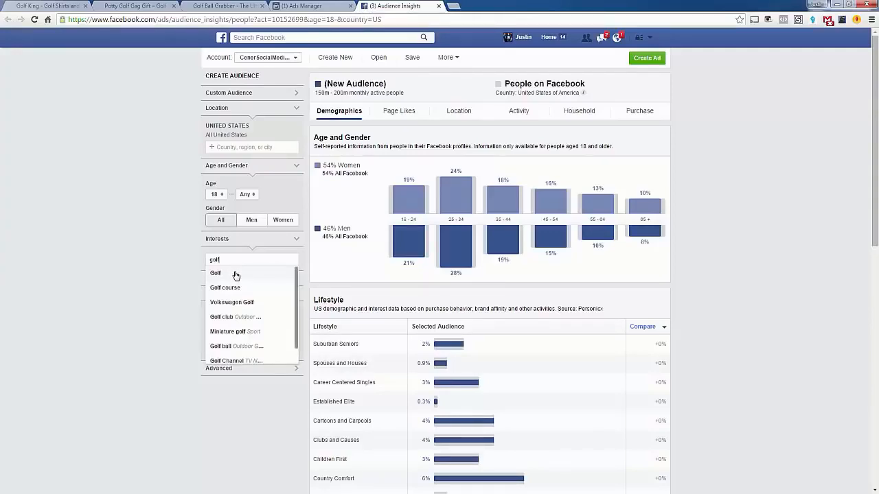
left_click(236, 276)
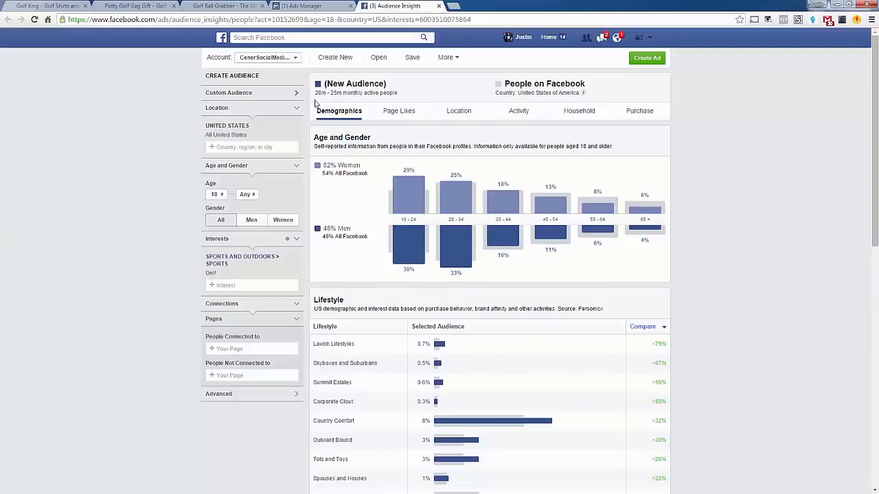
Step: Examine the monthly active people range of the golf audience
triple_click(338, 95)
left_click(413, 98)
triple_click(386, 93)
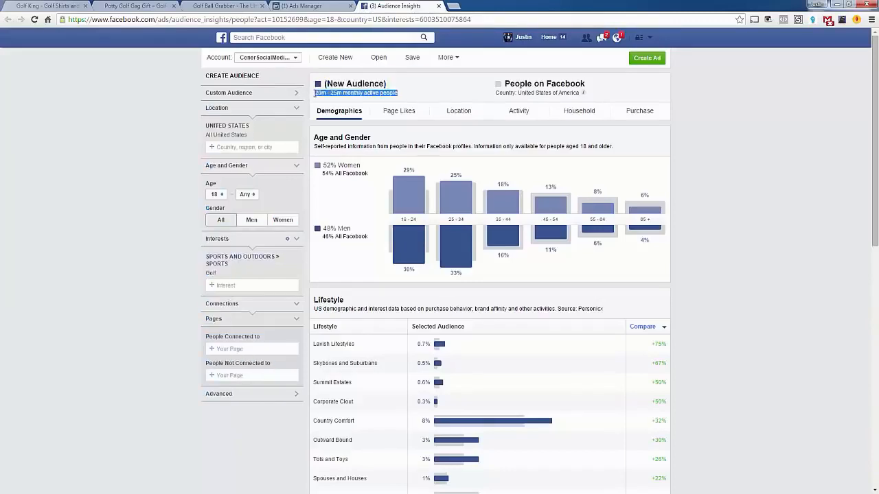
left_click_drag(315, 93, 416, 99)
left_click(415, 103)
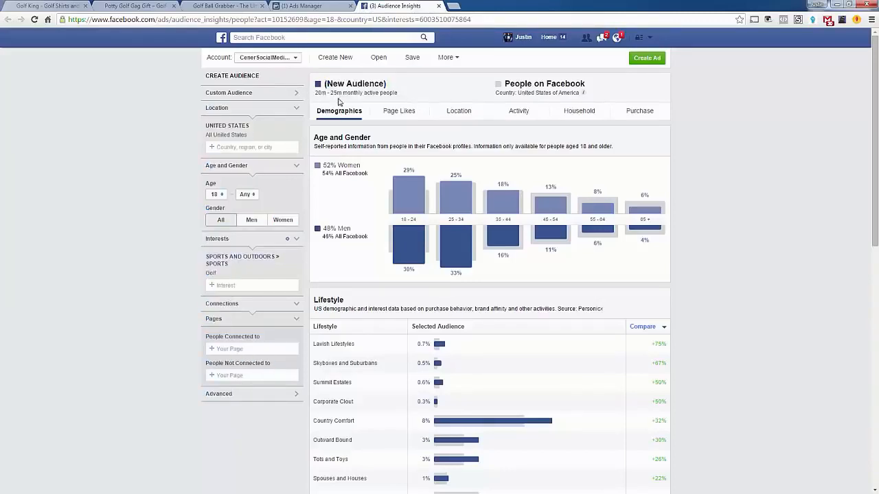
left_click_drag(321, 94, 379, 93)
left_click(380, 93)
left_click_drag(314, 96, 404, 99)
left_click(405, 100)
Step: Review the golf audience's gender split, lifestyle, relationship, education and job title demographics, and check the available interest categories
left_click_drag(321, 167, 357, 166)
left_click(357, 166)
scroll(362, 244, "down", 7)
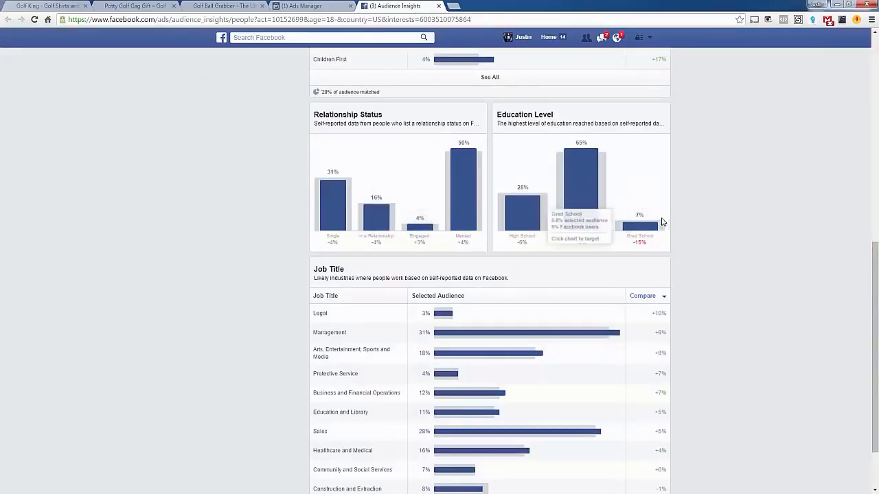
scroll(661, 234, "up", 2)
scroll(657, 264, "up", 5)
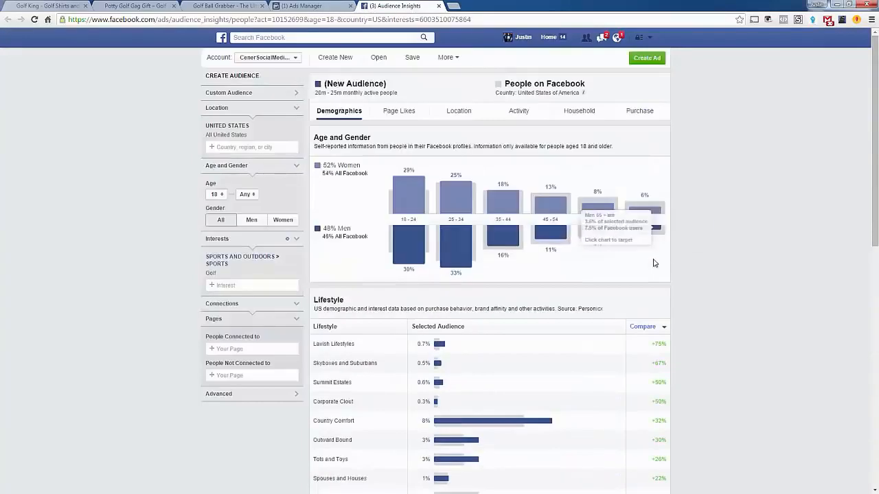
left_click(217, 284)
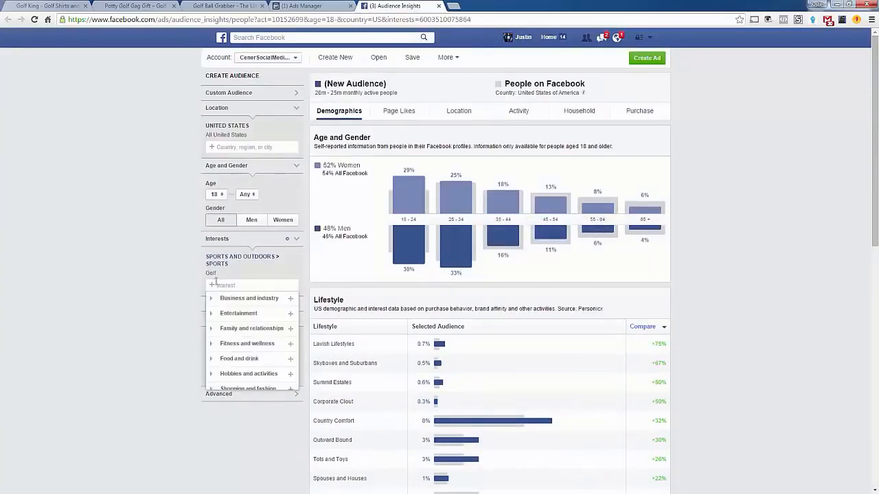
left_click(172, 287)
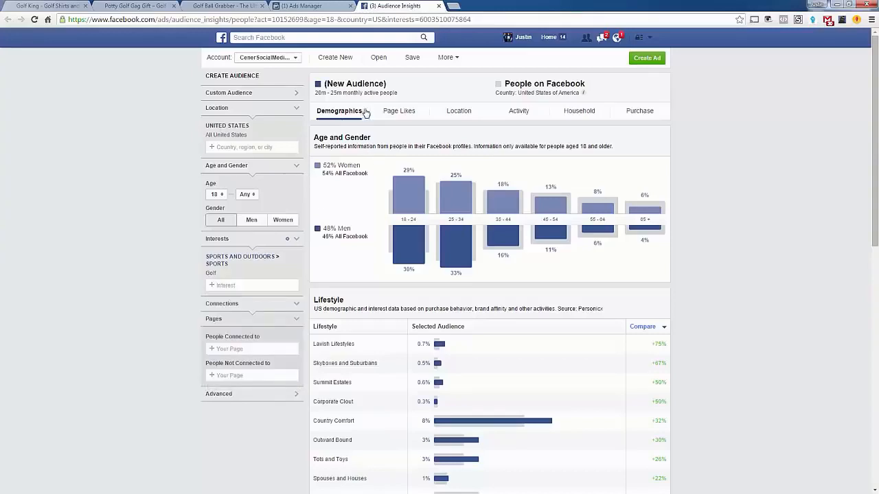
Step: Show the golf audience's page likes and examine the top categories and most relevant Facebook pages
left_click(393, 114)
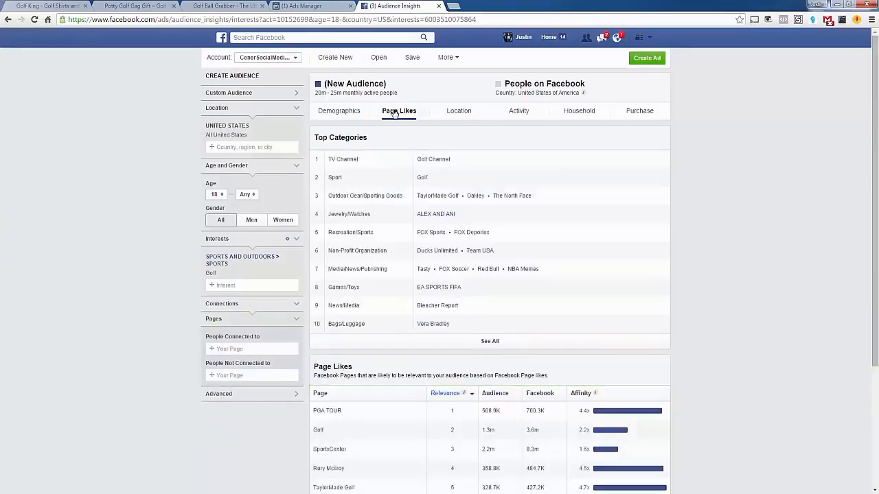
scroll(726, 247, "down", 3)
scroll(721, 237, "down", 2)
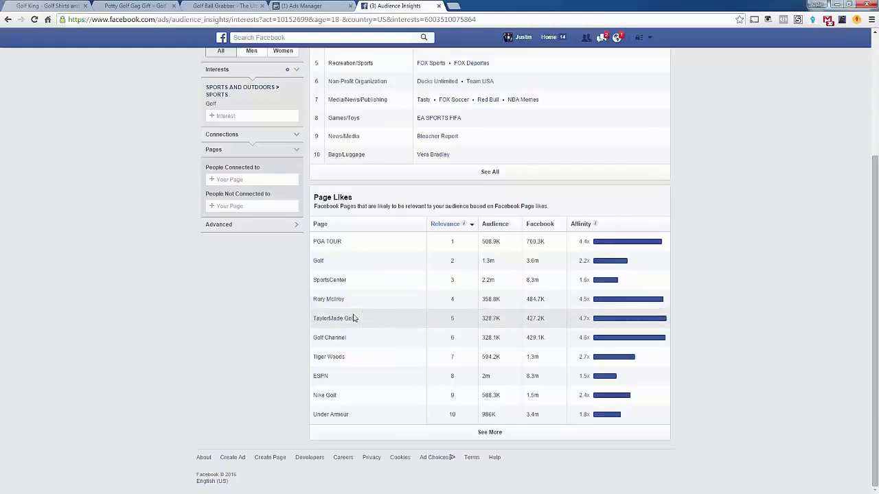
mouse_move(329, 360)
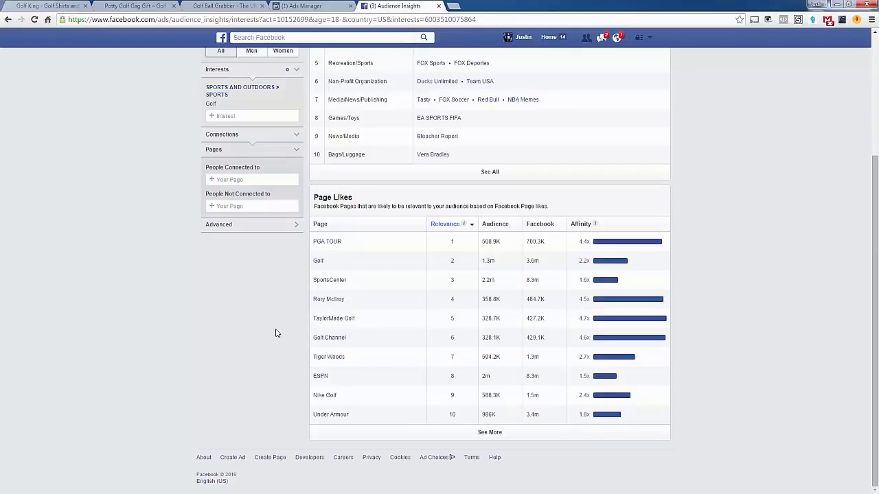
scroll(289, 385, "up", 2)
scroll(289, 385, "down", 2)
scroll(289, 397, "up", 2)
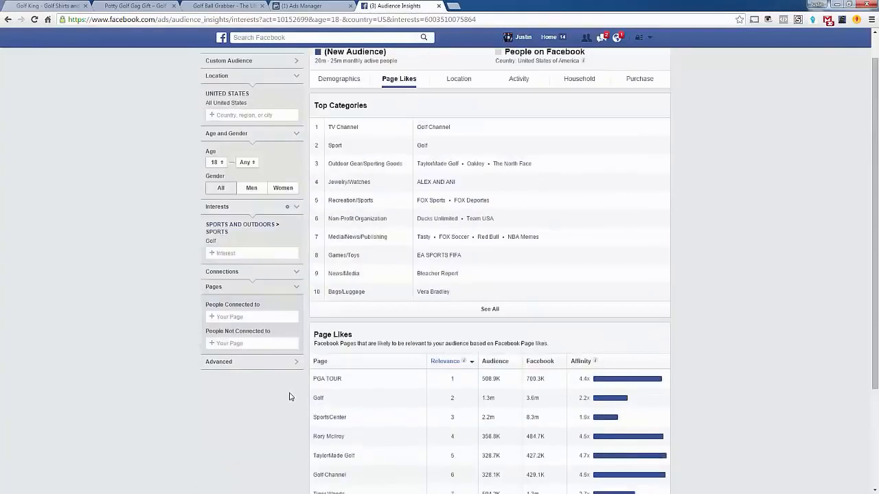
Step: Add PGA Tour as an additional interest alongside Golf
scroll(291, 398, "up", 1)
scroll(291, 398, "down", 3)
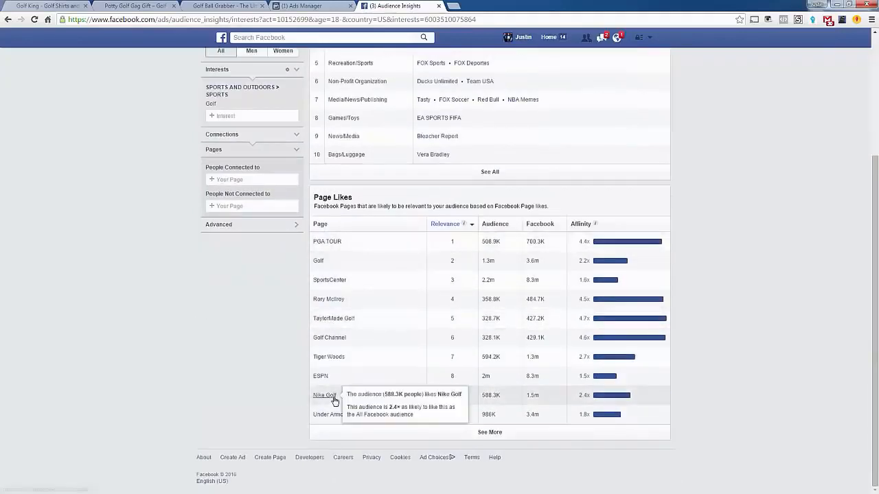
scroll(281, 393, "up", 3)
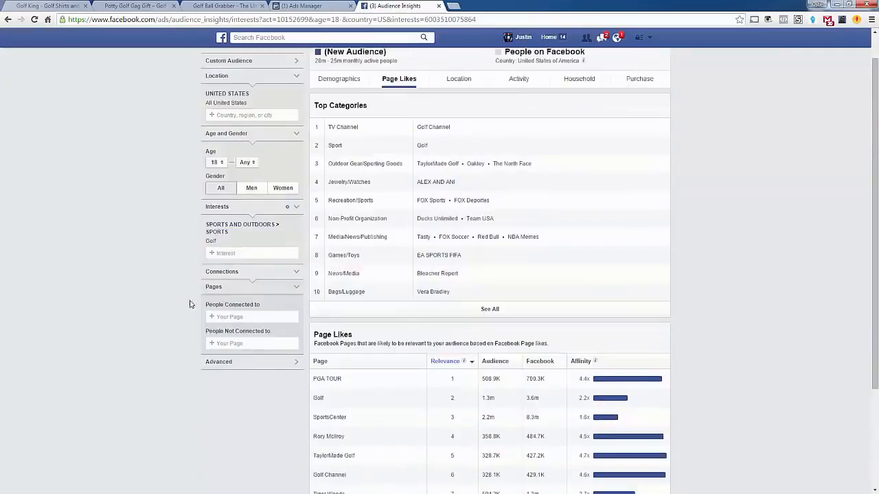
left_click(229, 285)
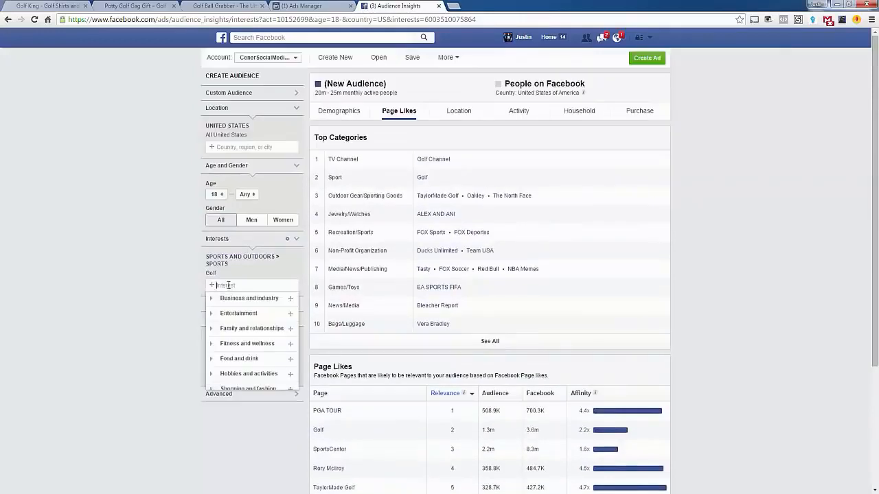
type("g")
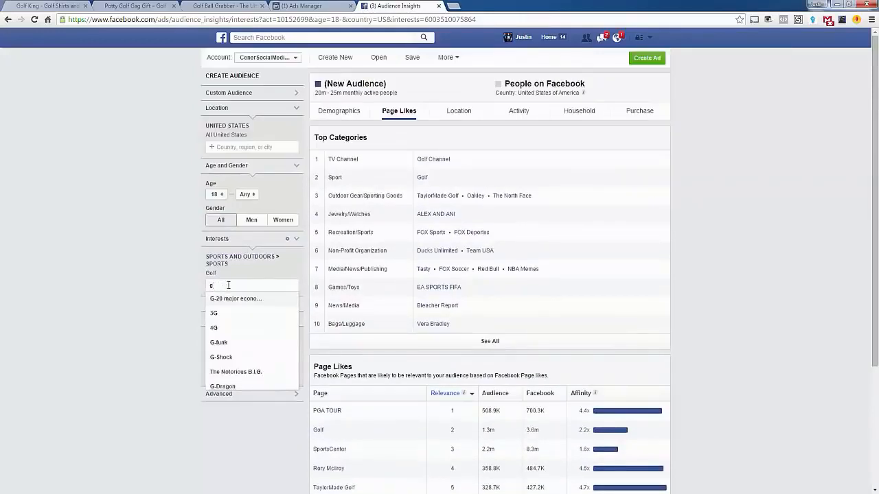
key("BackSpace")
scroll(266, 213, "down", 2)
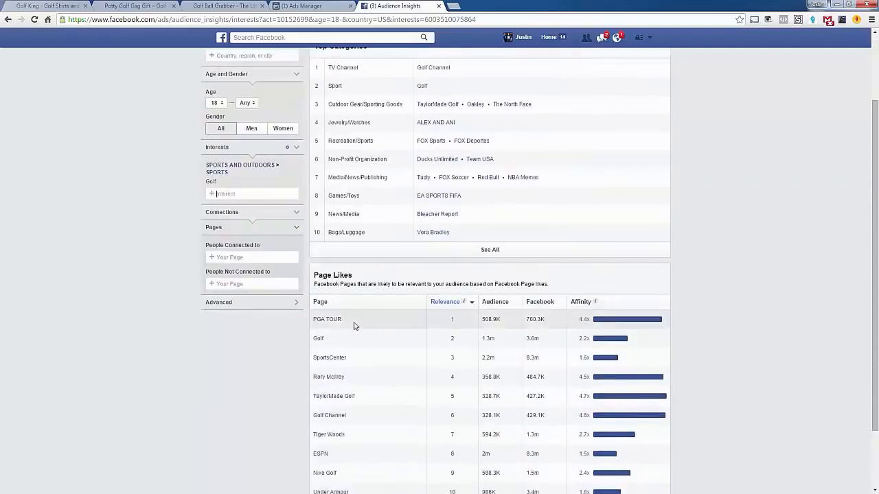
scroll(357, 302, "down", 1)
scroll(289, 234, "down", 1)
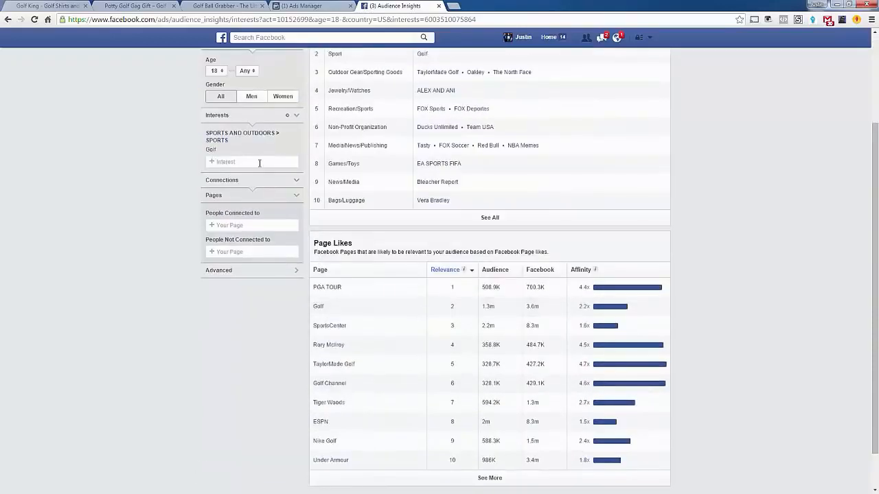
type("PGA Tour")
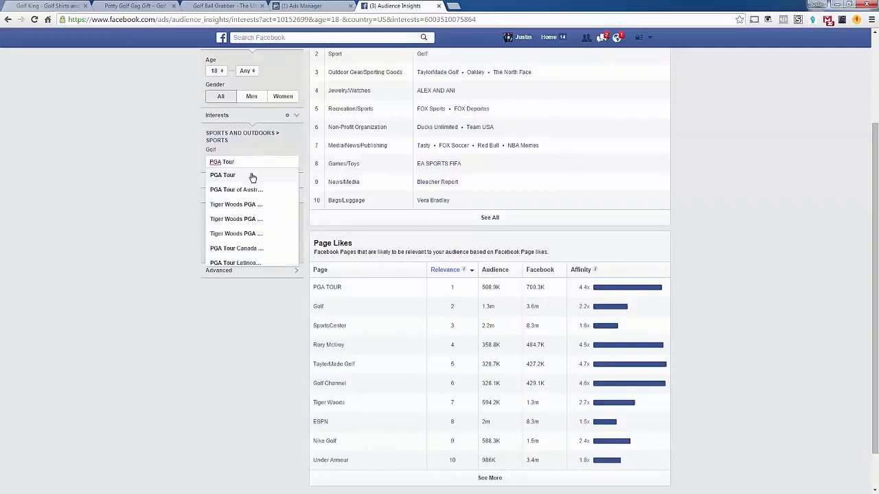
left_click(252, 175)
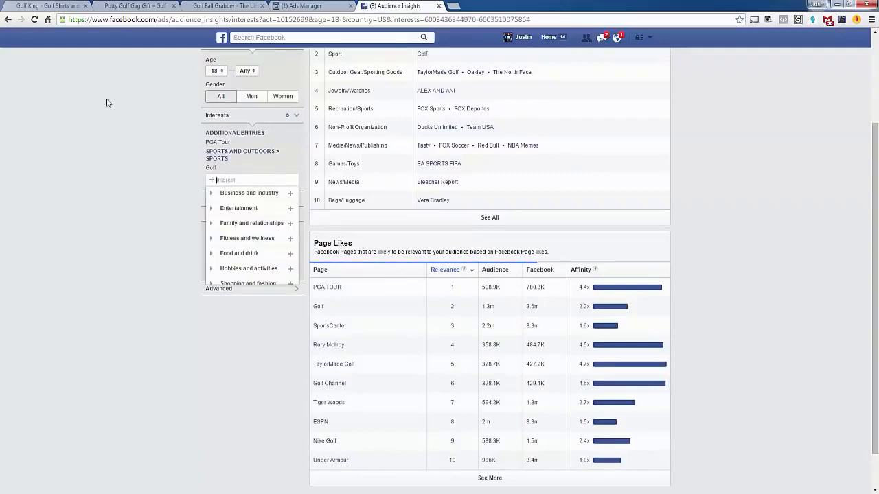
Step: Load more pages in the Page Likes list for the Golf and PGA Tour audience and look through them
scroll(333, 444, "down", 3)
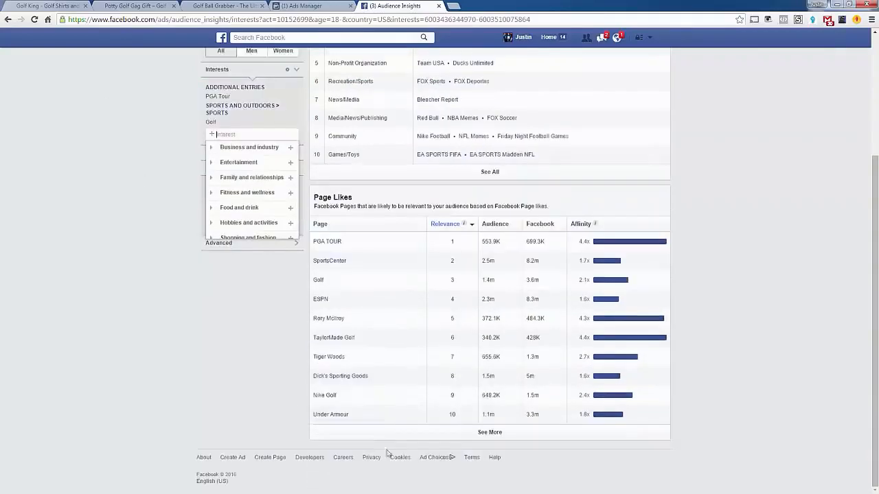
left_click(462, 434)
scroll(462, 435, "down", 3)
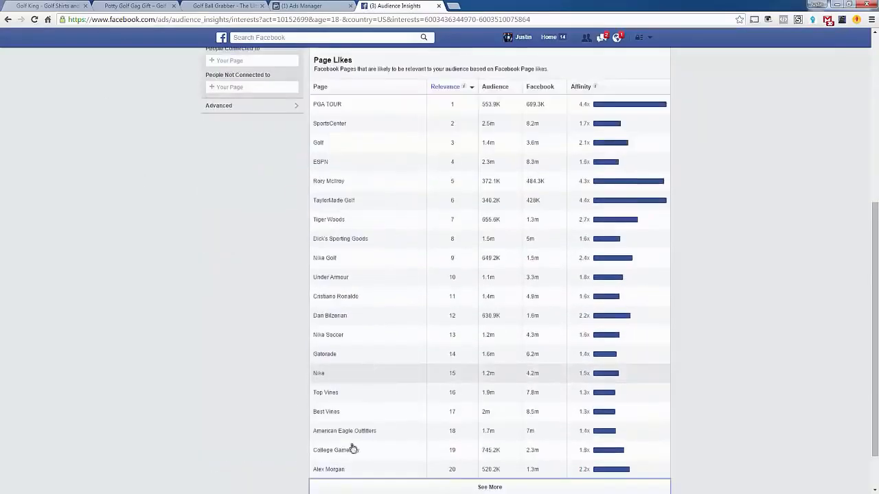
scroll(457, 456, "up", 4)
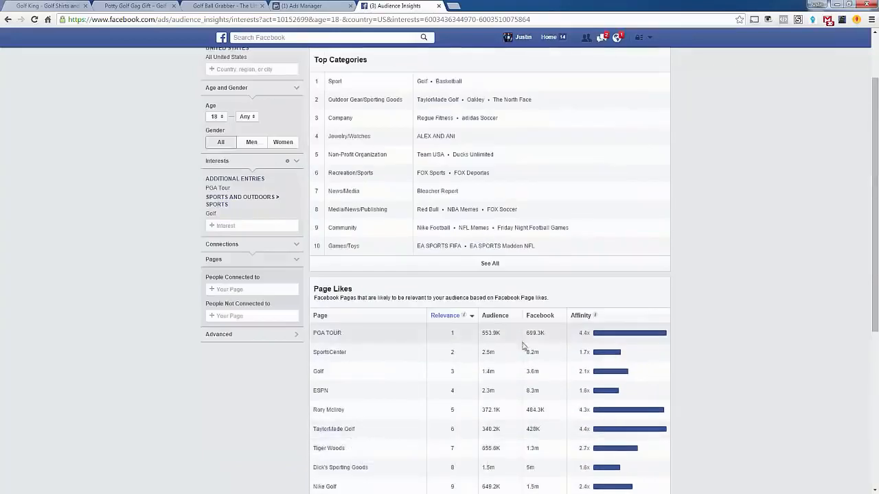
Step: Sort the Page Likes list by affinity and examine the highest-affinity pages
left_click(621, 318)
scroll(624, 322, "down", 2)
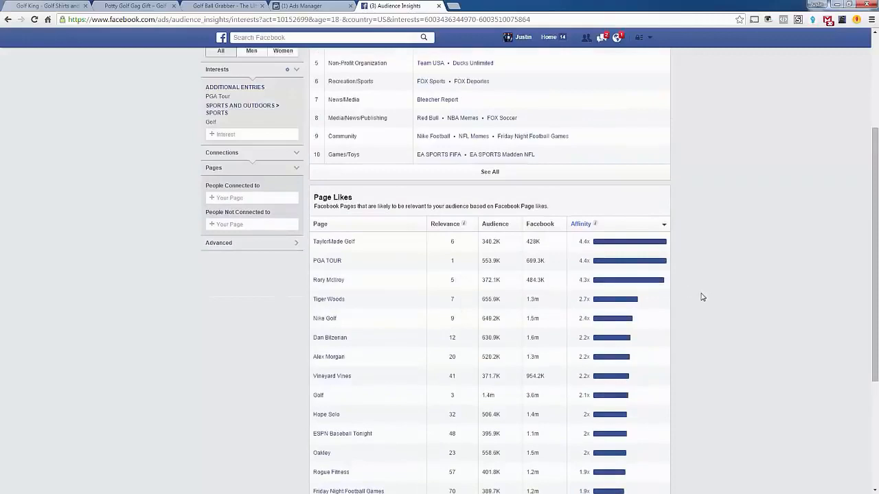
scroll(700, 327, "down", 2)
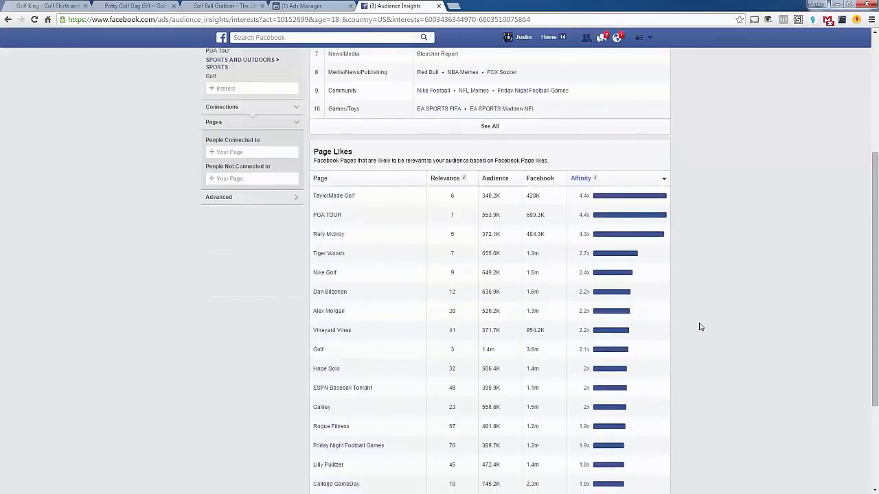
scroll(701, 331, "down", 1)
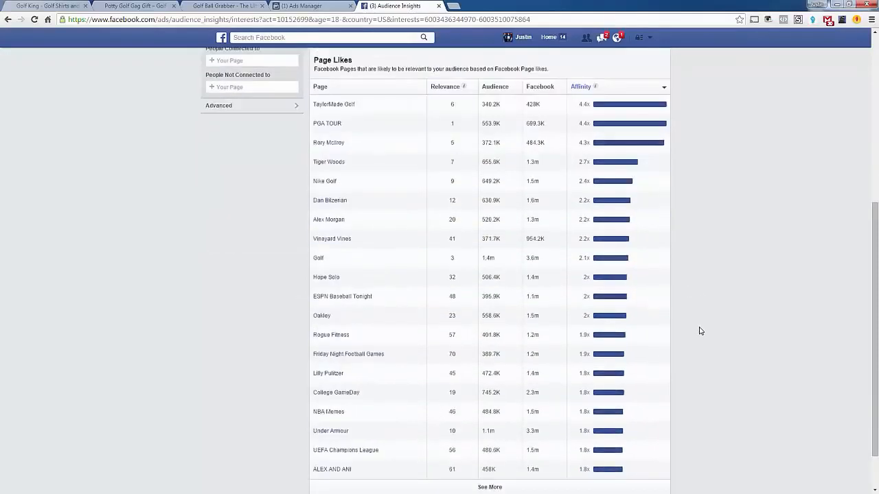
scroll(481, 268, "up", 1)
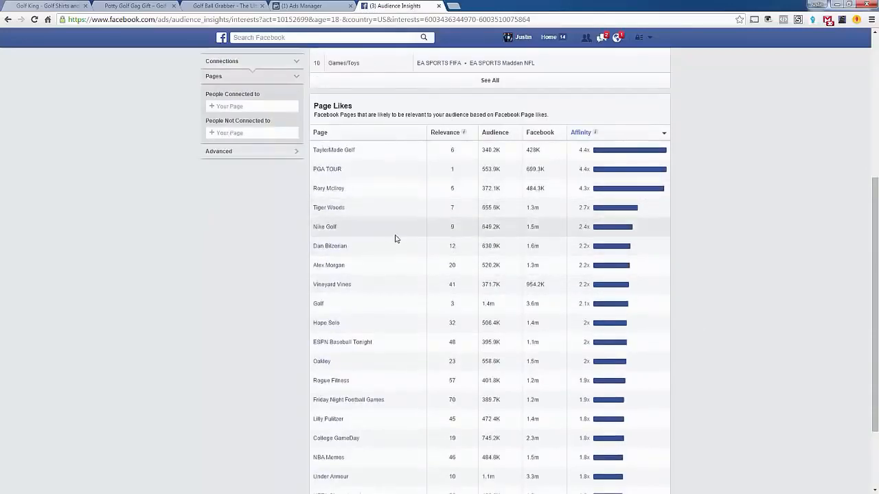
scroll(393, 238, "up", 1)
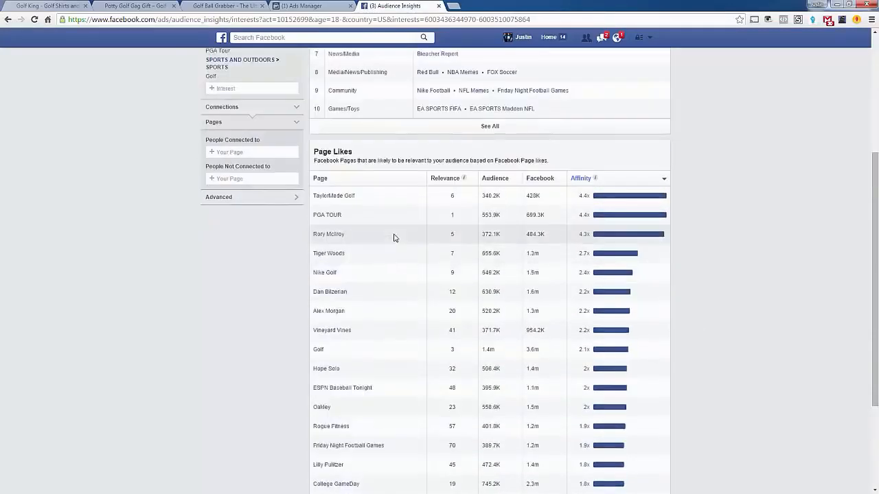
left_click_drag(364, 253, 346, 237)
left_click(356, 245)
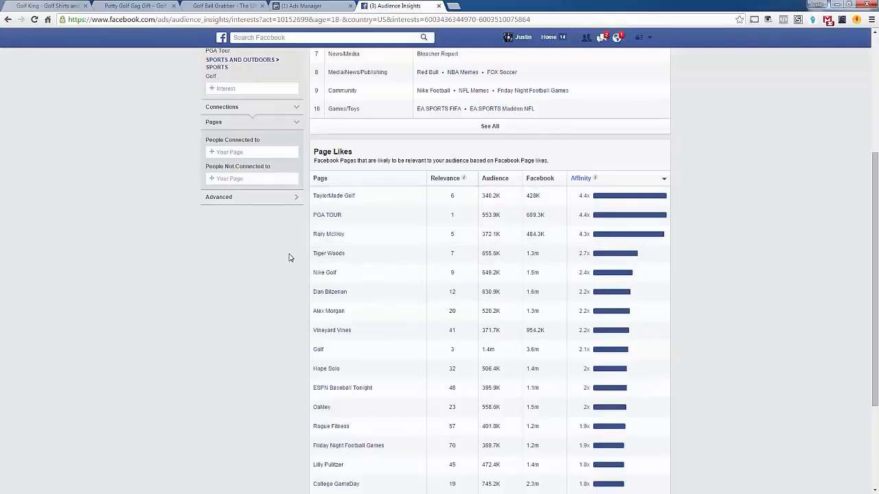
Step: Check the Golf Ball Grabber product page in the store, and load and examine more of the audience's affinity-sorted page likes
left_click(203, 4)
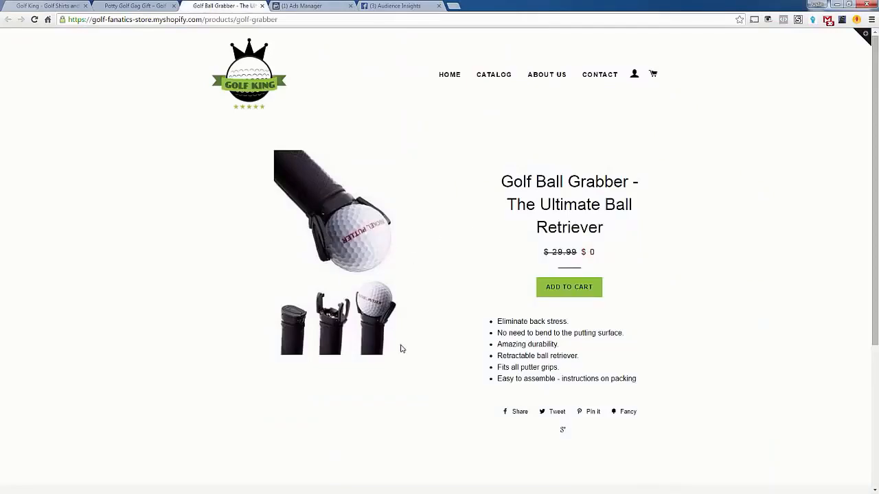
left_click(394, 6)
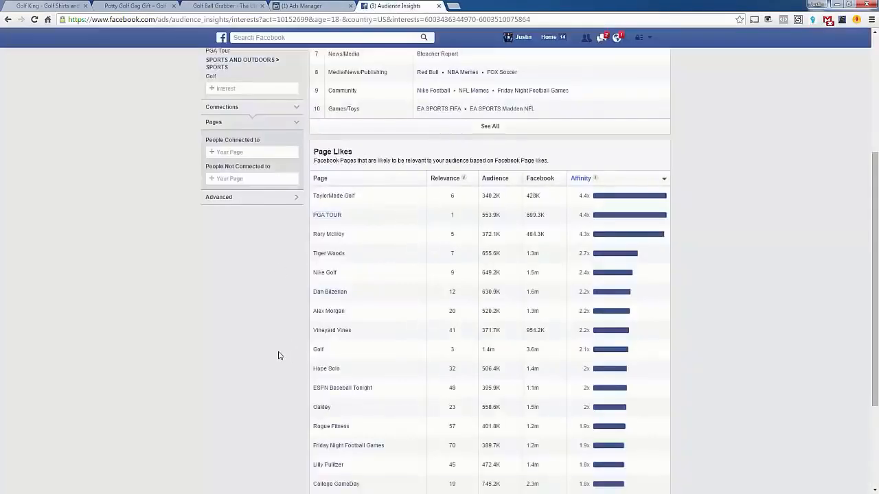
scroll(296, 357, "down", 2)
mouse_move(348, 474)
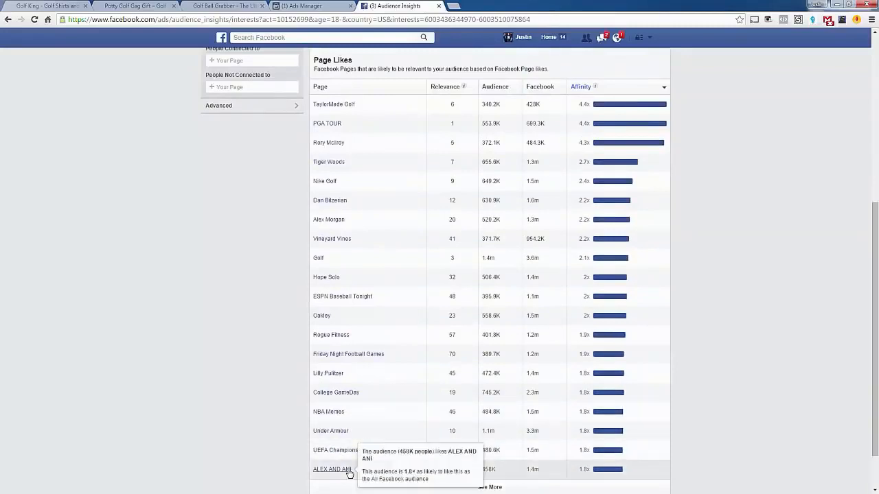
left_click(491, 487)
scroll(469, 419, "down", 1)
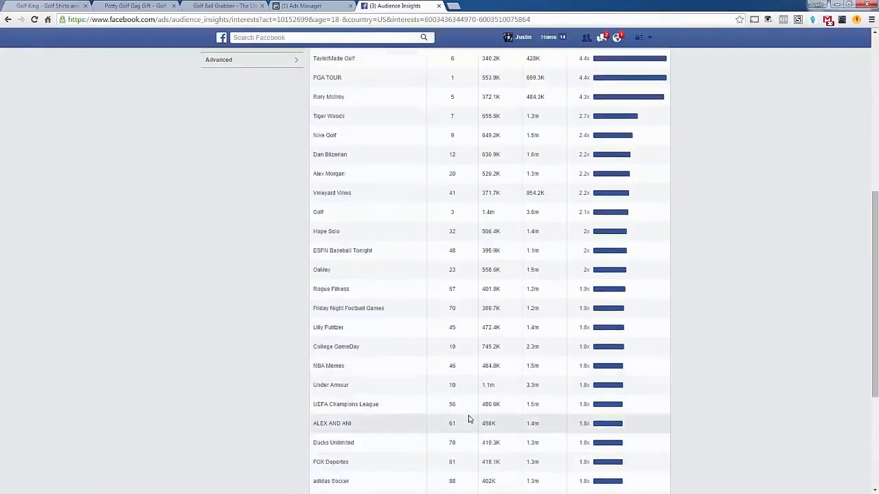
scroll(469, 419, "down", 4)
scroll(466, 418, "up", 11)
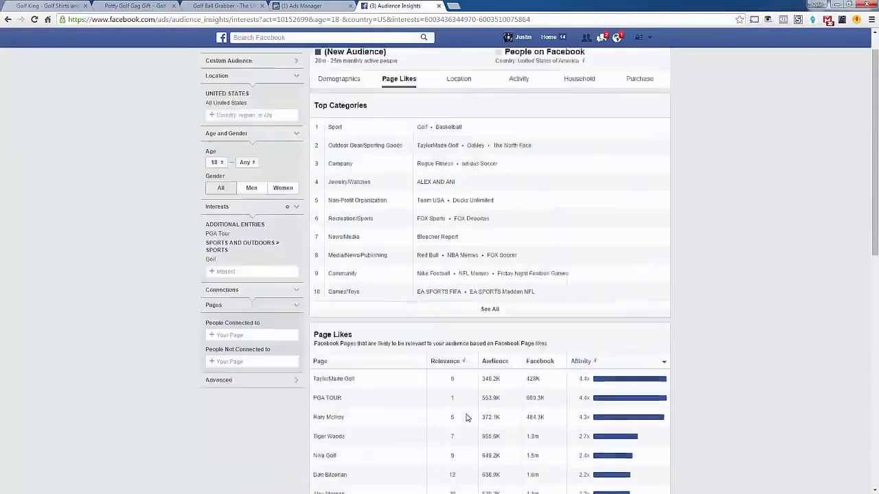
scroll(466, 417, "up", 1)
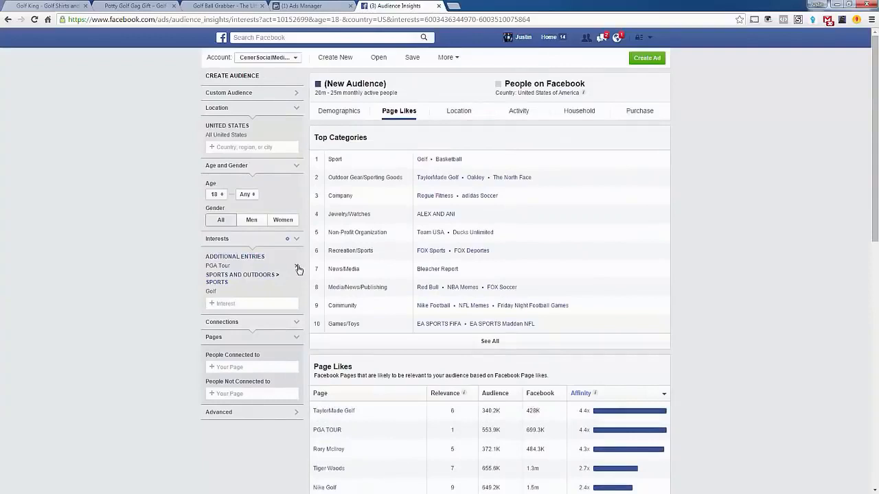
Step: Remove the PGA Tour interest from the audience and review the page likes for Golf alone
left_click(300, 269)
scroll(414, 398, "down", 4)
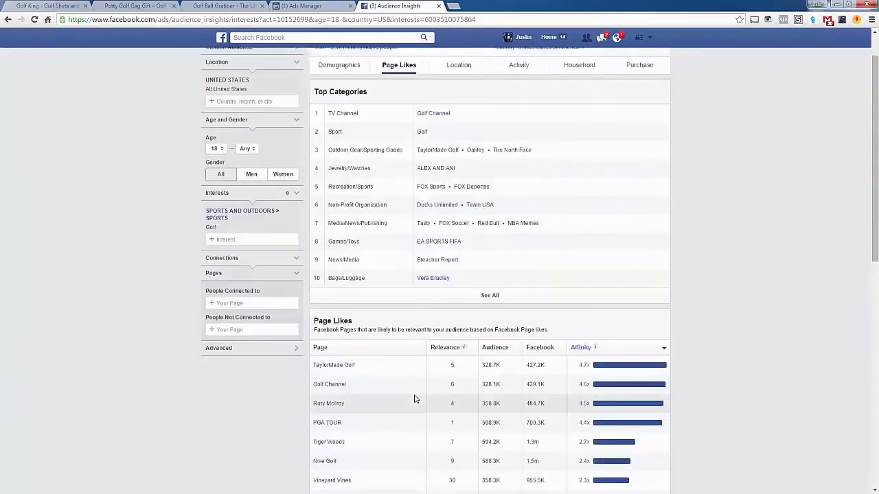
scroll(415, 398, "down", 5)
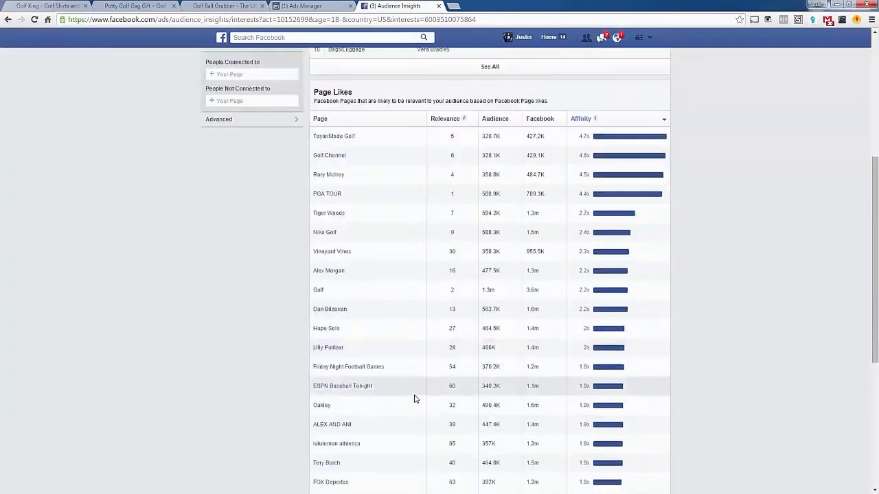
scroll(414, 398, "down", 2)
scroll(414, 454, "up", 8)
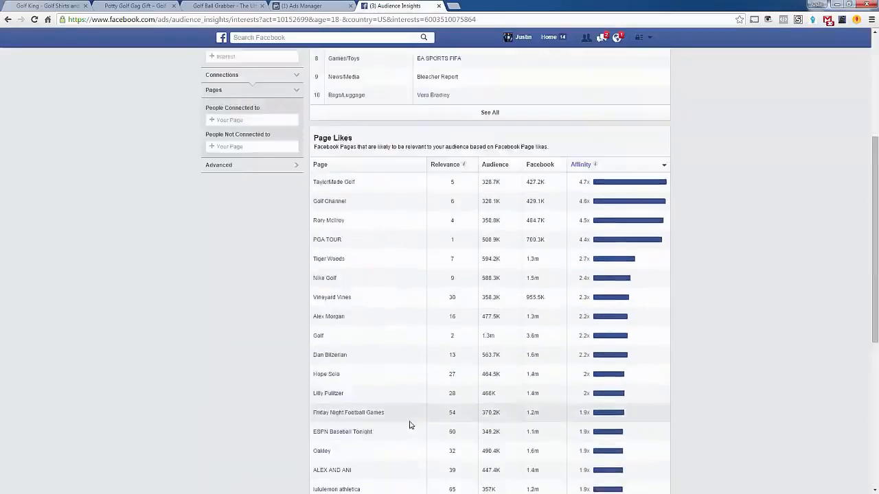
Step: Add TaylorMade Golf as an additional interest alongside Golf
left_click(227, 287)
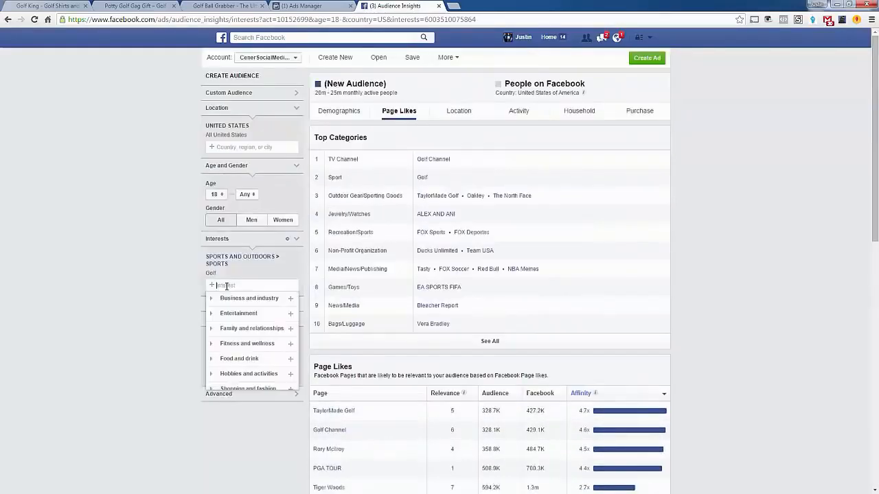
type("Taylo")
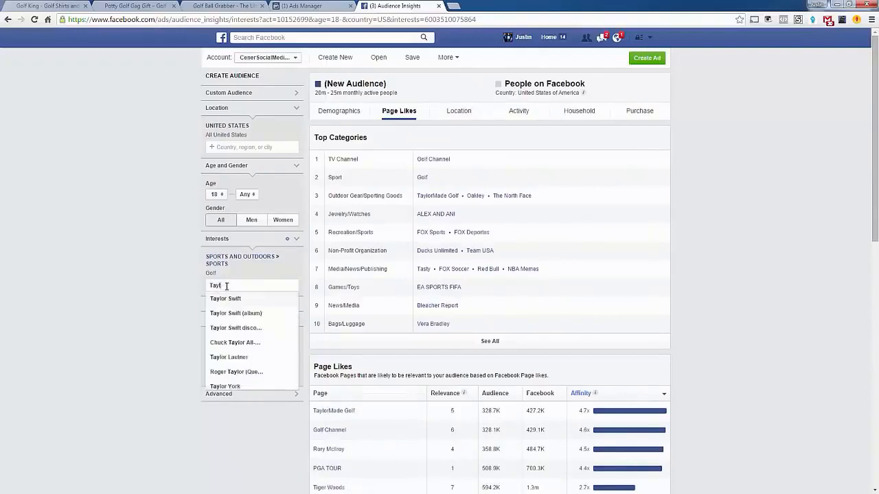
type("rMade G")
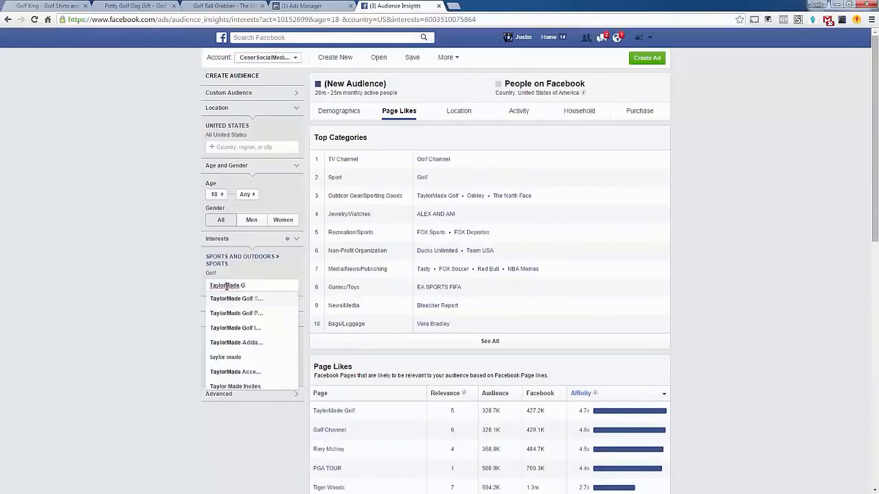
left_click(239, 301)
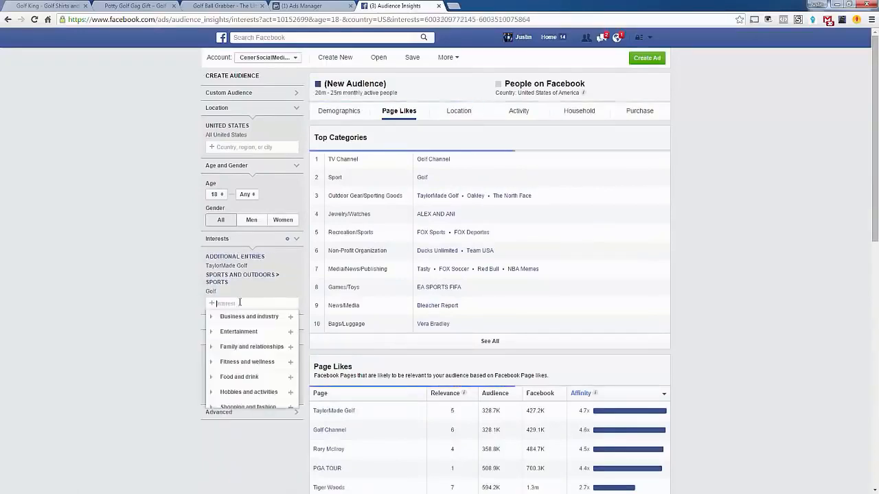
left_click(165, 313)
Step: Examine the affinity-sorted page likes of the Golf and TaylorMade Golf audience for related brands, players and channels
scroll(164, 314, "down", 2)
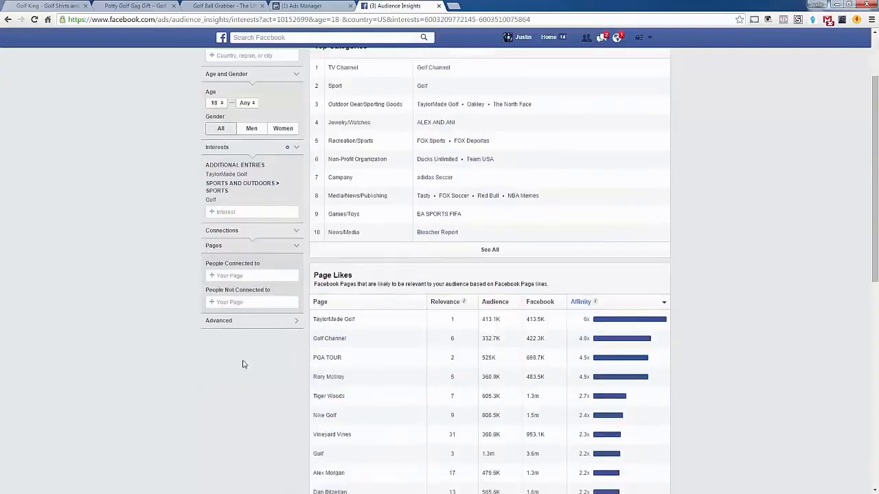
scroll(242, 364, "down", 1)
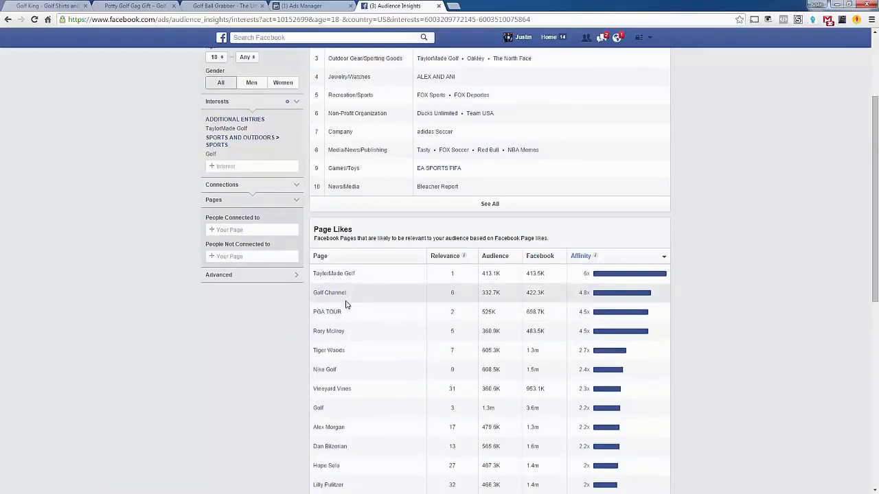
scroll(251, 395, "down", 2)
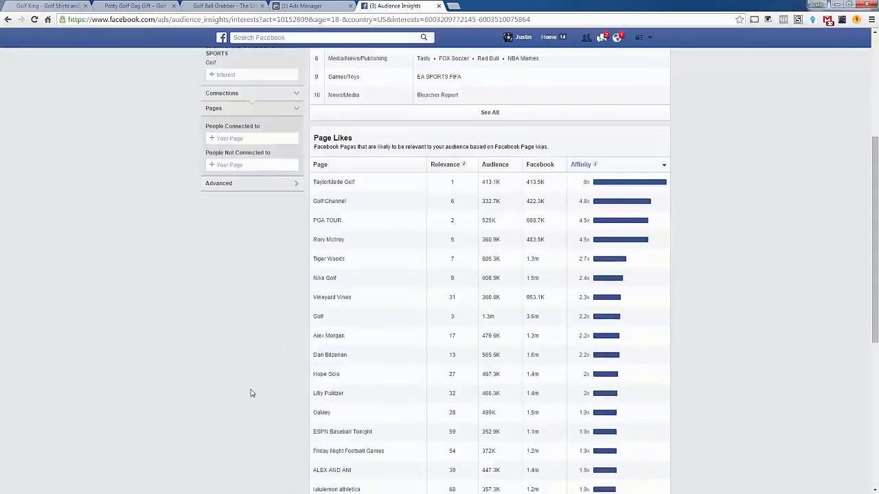
scroll(251, 392, "down", 1)
scroll(251, 393, "down", 2)
scroll(251, 393, "up", 3)
scroll(251, 393, "up", 1)
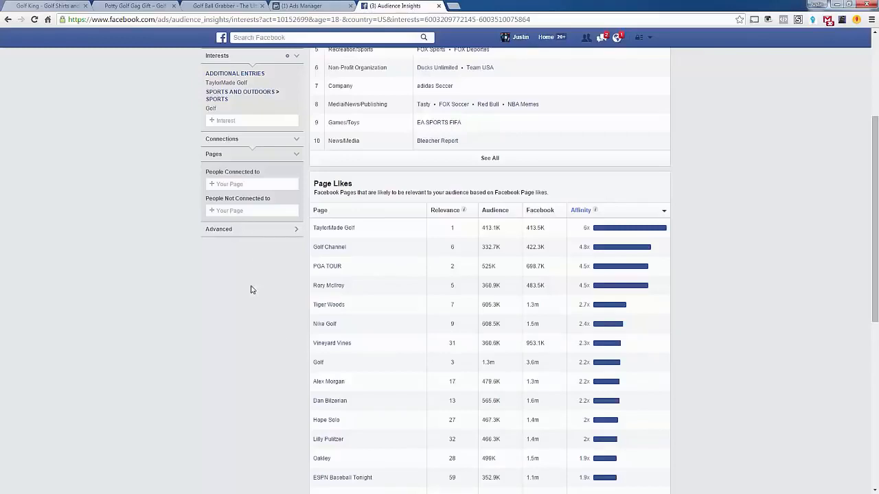
Step: Search Google in a new browser tab for "best golf equipment brands"
key("ctrl+t")
type("bes")
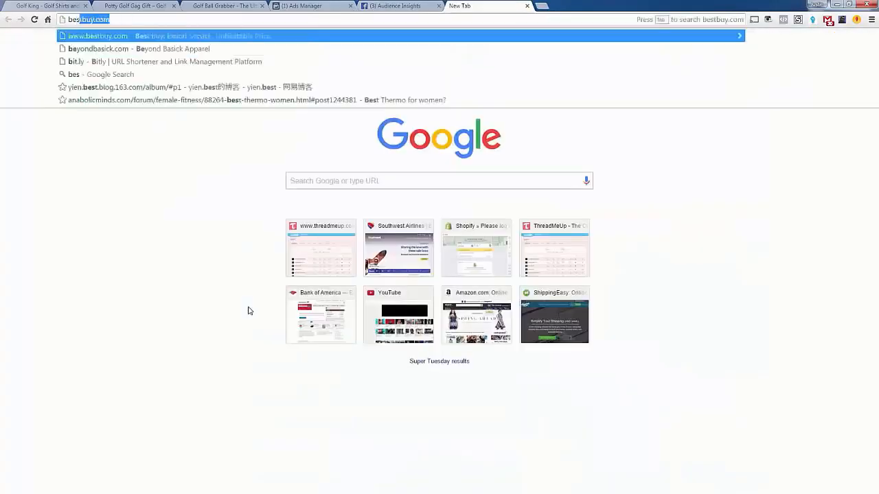
type("t golf equ")
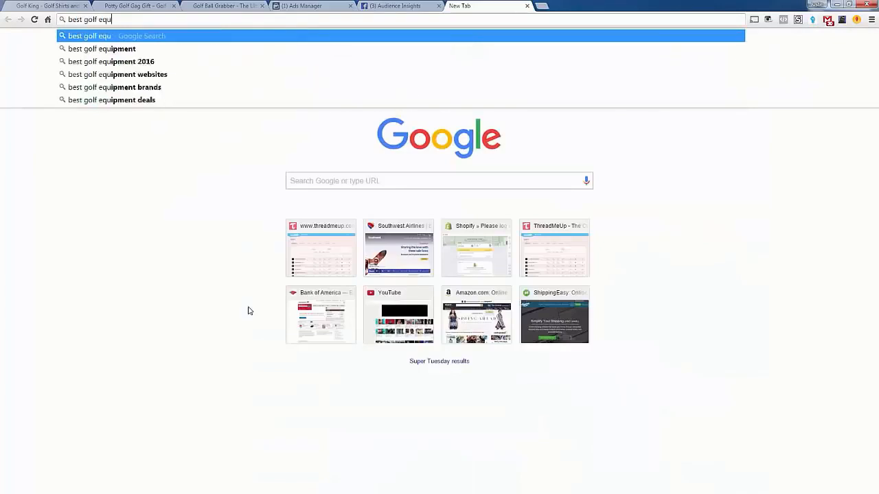
type("ipment ")
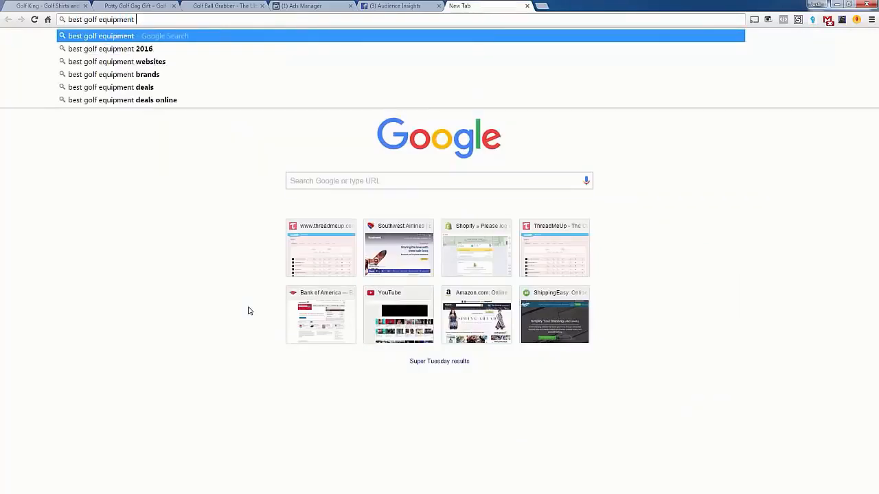
type("brands")
key("Return")
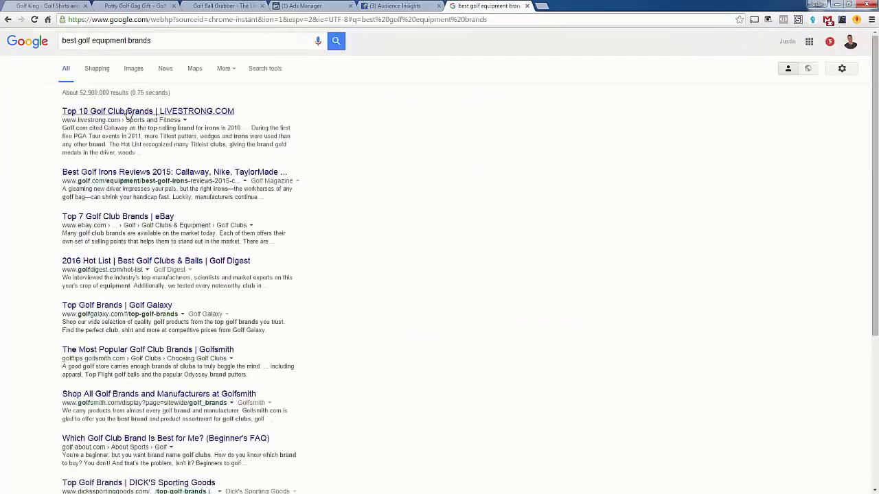
Step: Read through the brands in LIVESTRONG's "Top 10 Golf Club Brands" article and close it
left_click(127, 114)
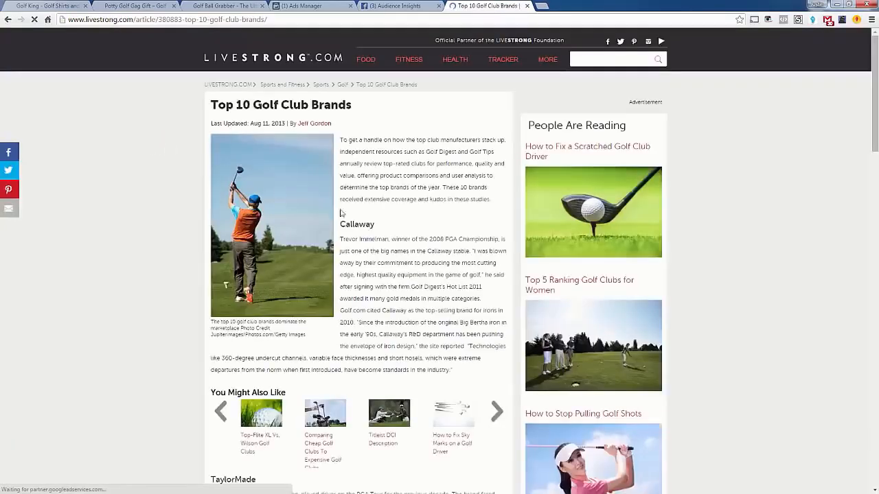
scroll(282, 275, "down", 3)
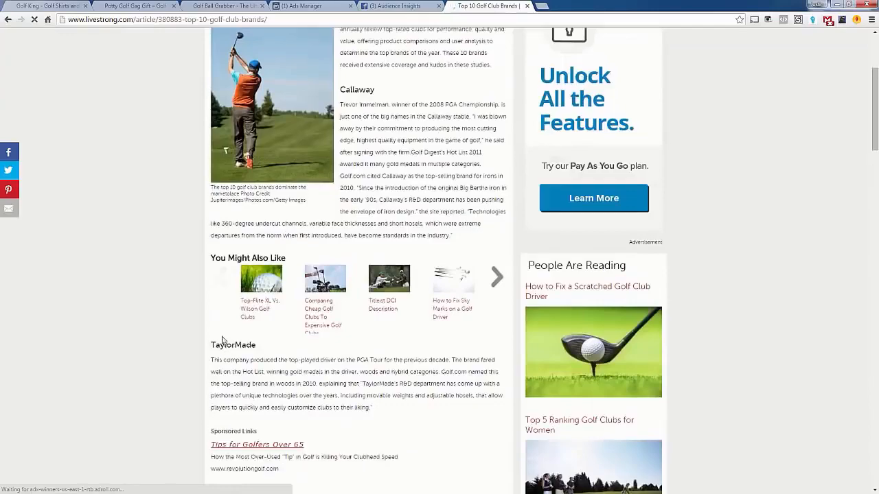
scroll(223, 343, "down", 5)
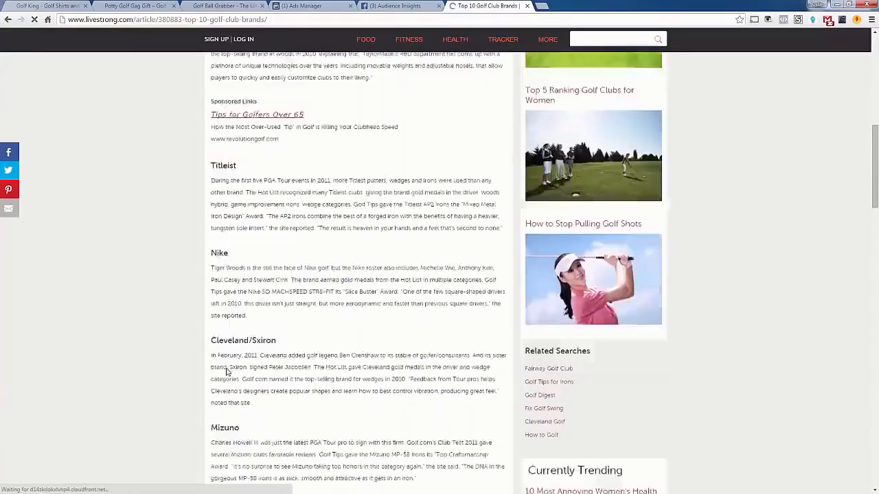
scroll(227, 371, "down", 1)
scroll(227, 321, "down", 4)
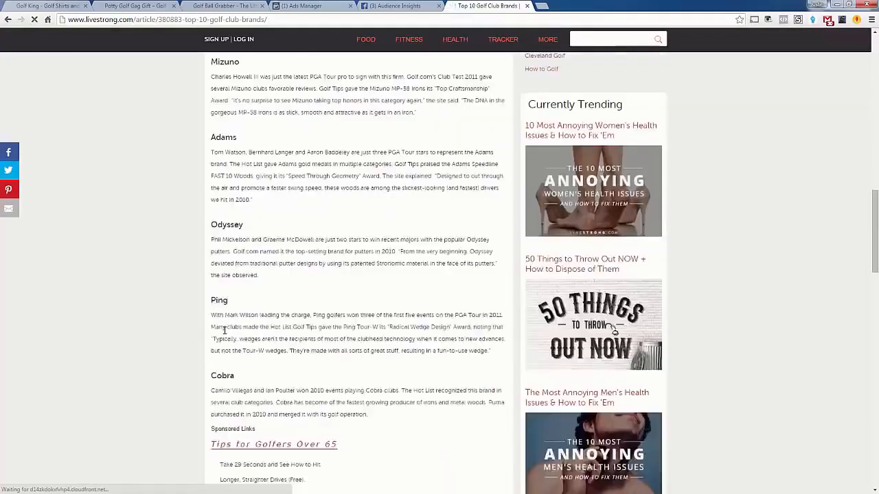
key("ctrl+w")
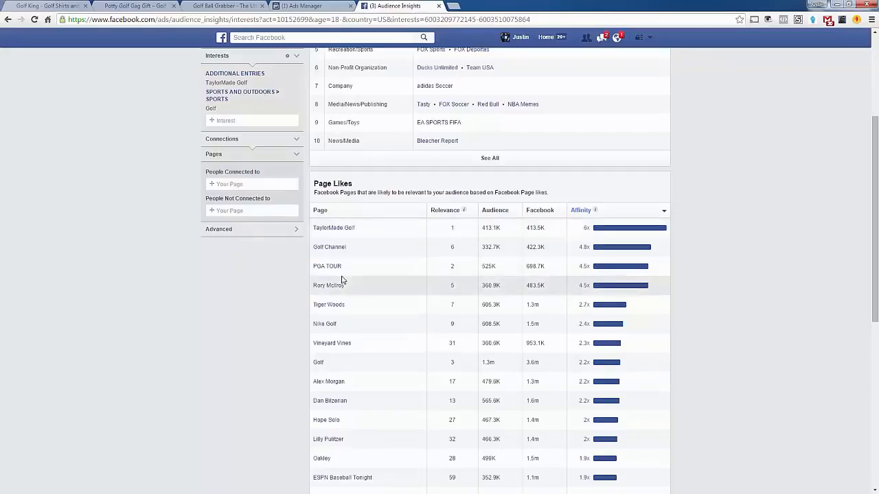
Step: Compare the store's Golf Ball Grabber product page with the page likes in Audience Insights, including Tiger Woods
left_click(239, 6)
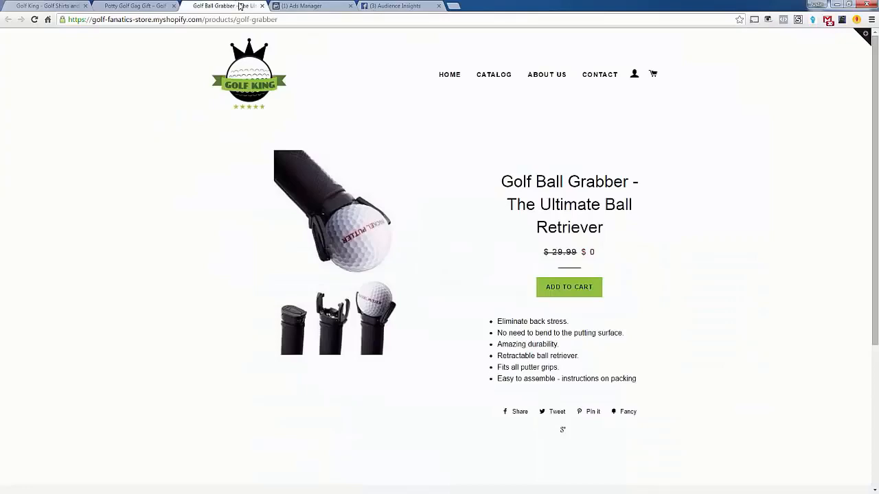
left_click(395, 5)
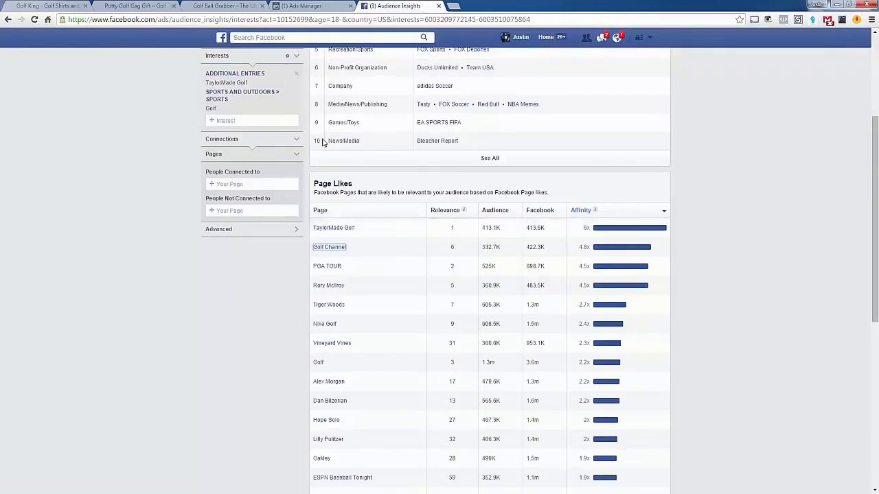
left_click(241, 6)
left_click(386, 5)
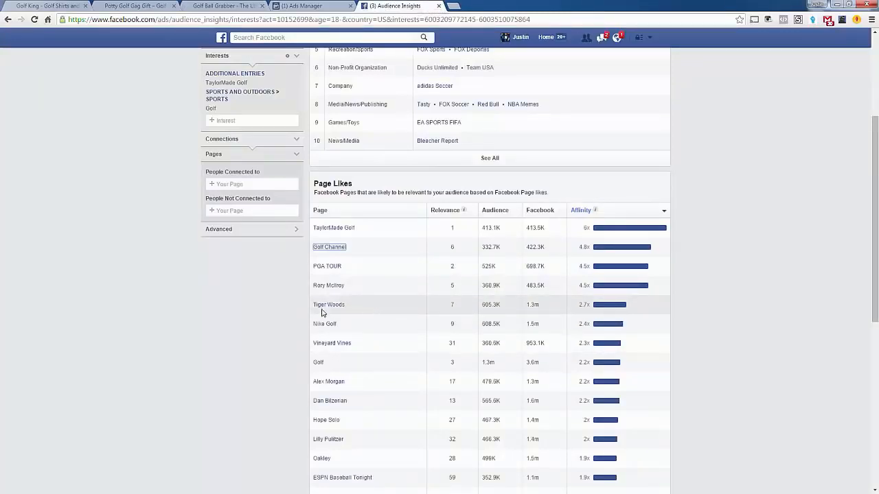
mouse_move(341, 311)
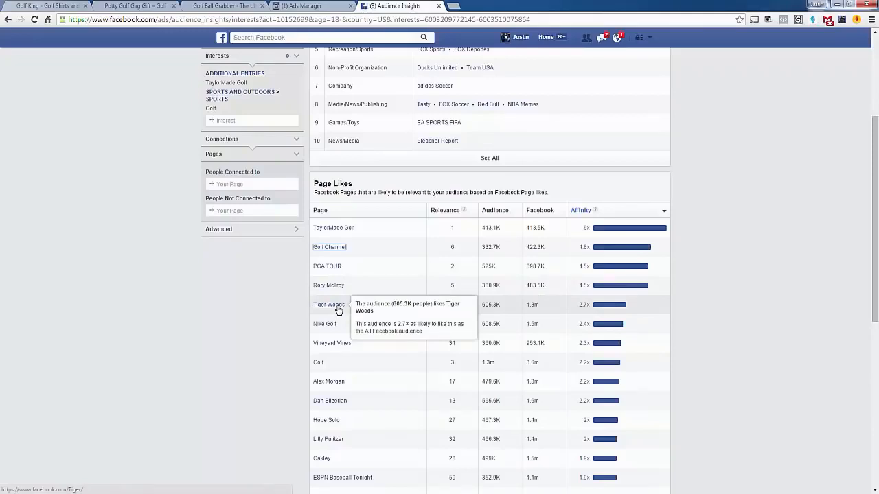
Step: Search Google for "most popular golfers", look over the golfers shown, and close the results
left_click(454, 6)
type("most pop")
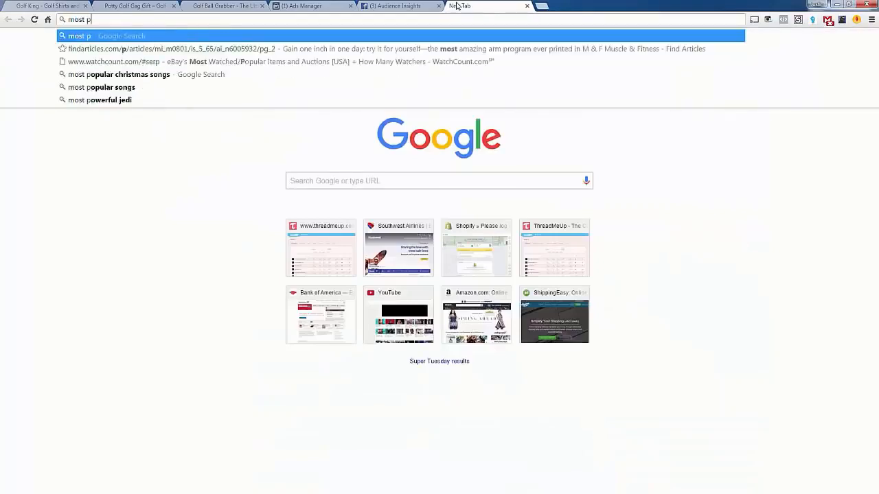
type("ular golfers")
key("Return")
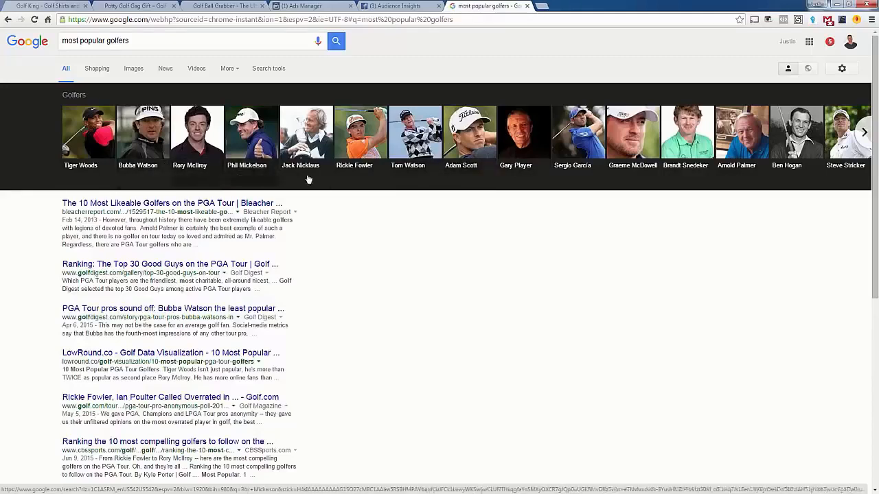
middle_click(478, 13)
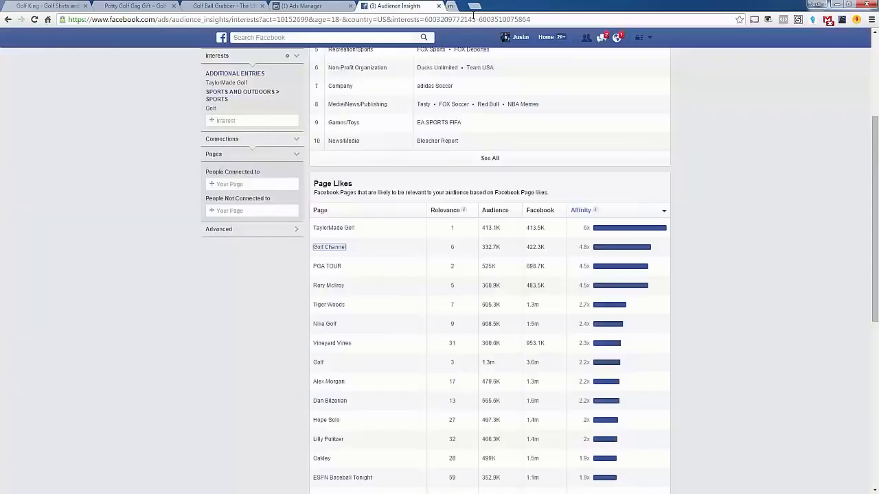
Step: Examine the affinity-sorted page likes and top categories of the Golf and TaylorMade Golf audience for usable targeting interests
scroll(252, 335, "down", 1)
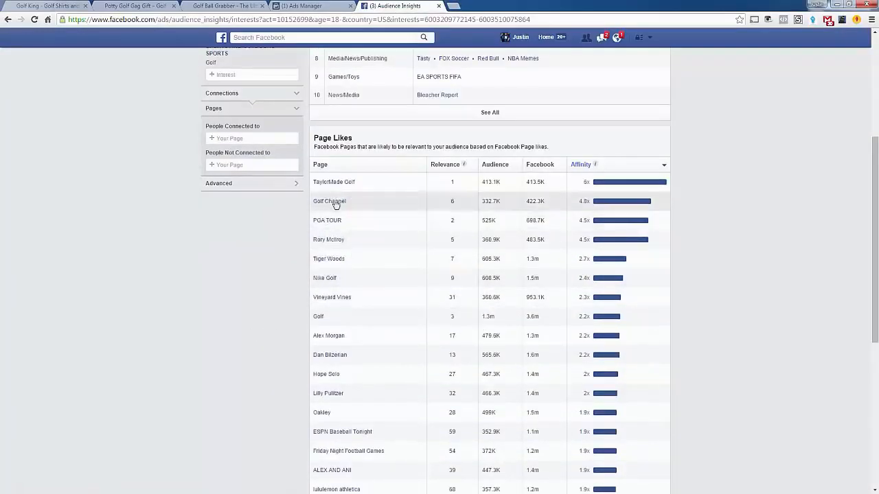
mouse_move(337, 204)
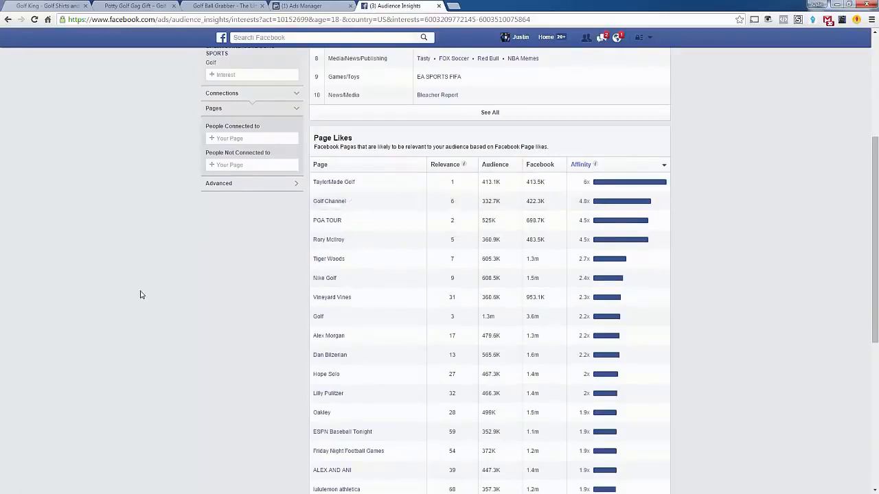
scroll(345, 359, "down", 3)
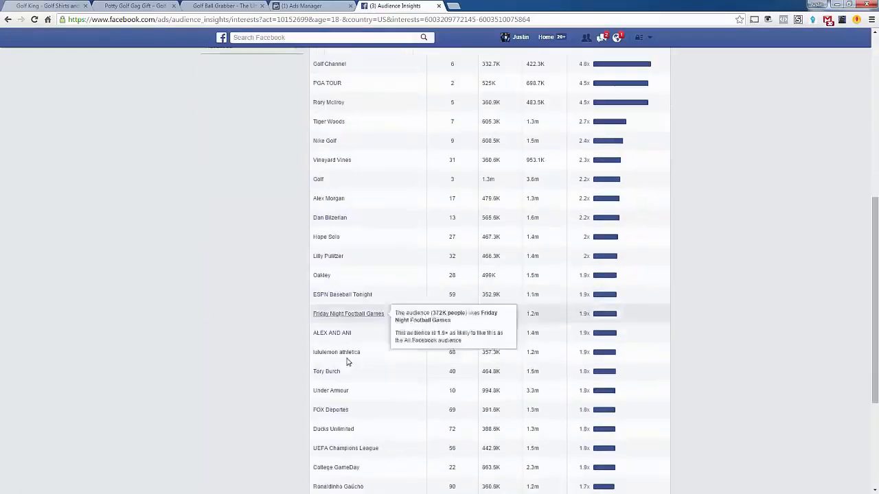
mouse_move(342, 360)
scroll(342, 360, "up", 3)
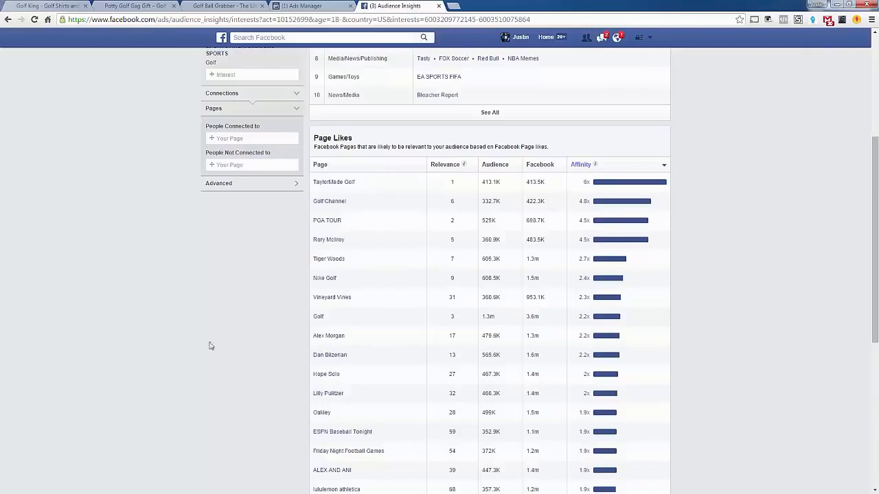
mouse_move(358, 186)
scroll(246, 333, "up", 3)
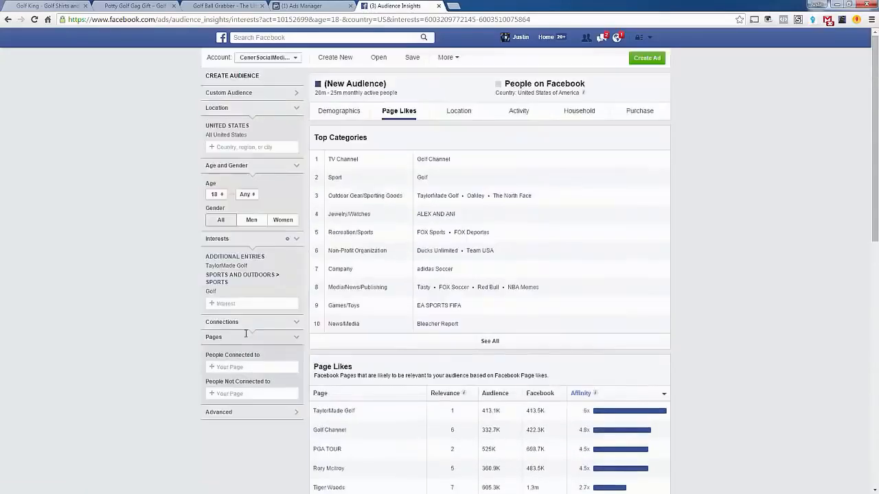
scroll(246, 333, "down", 3)
scroll(246, 334, "up", 3)
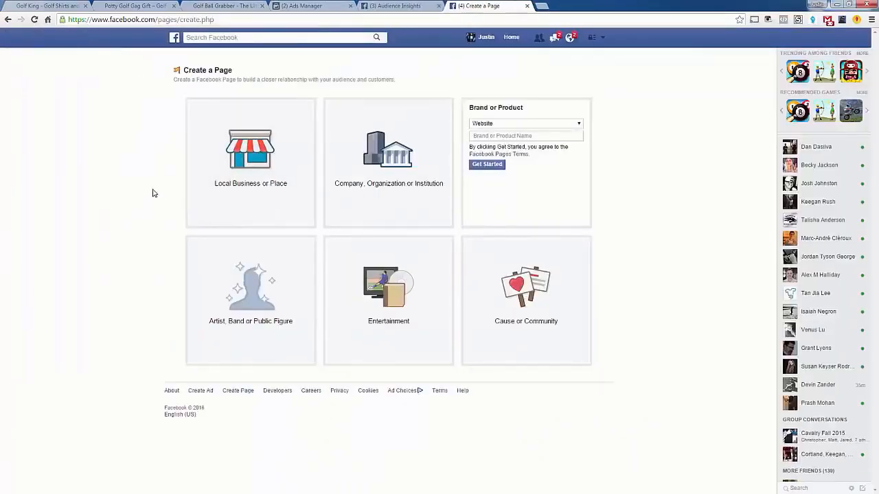
Step: Reload Facebook's Create a Page form and select Brand or Product as the page type, looking at its categories
left_click_drag(175, 19, 218, 19)
key("BackSpace")
key("Return")
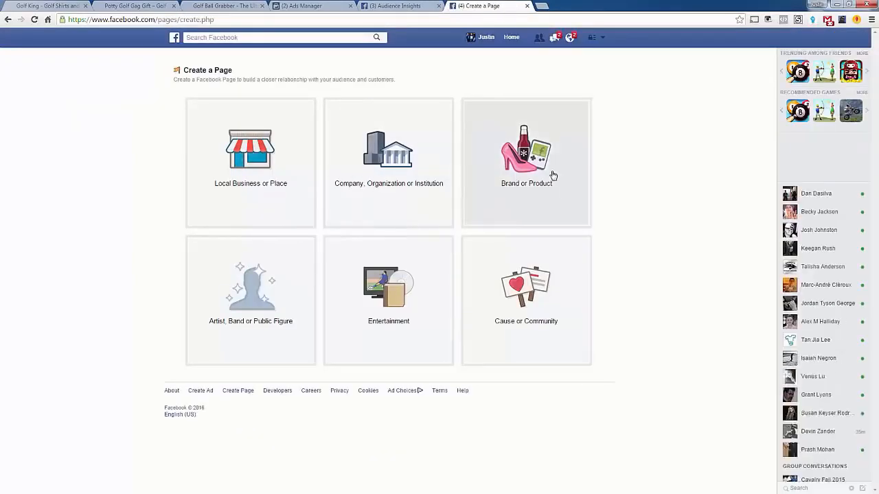
left_click(552, 176)
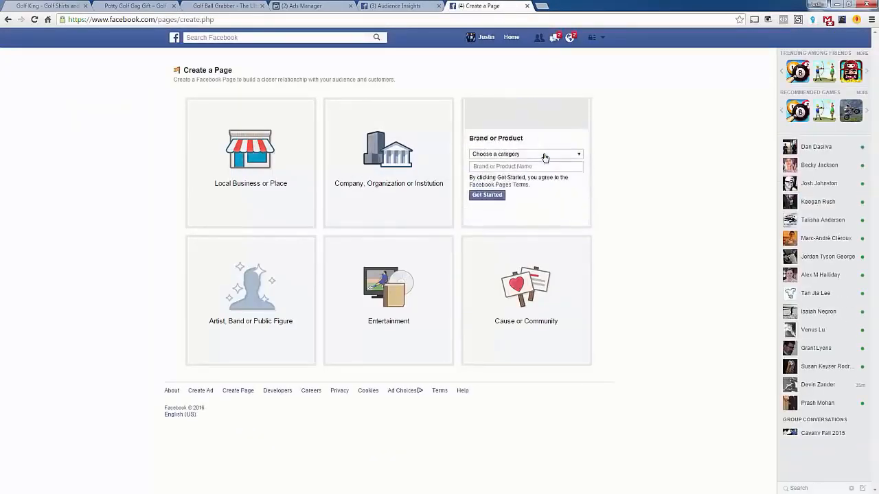
left_click(543, 125)
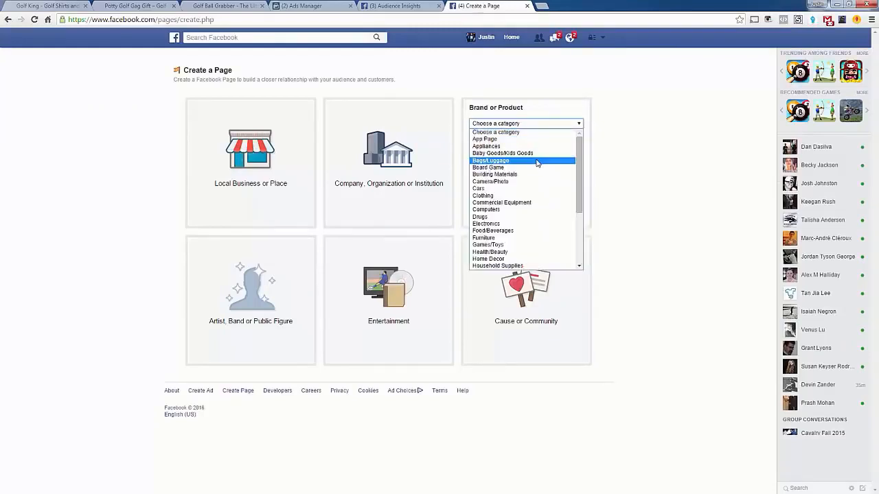
left_click(657, 164)
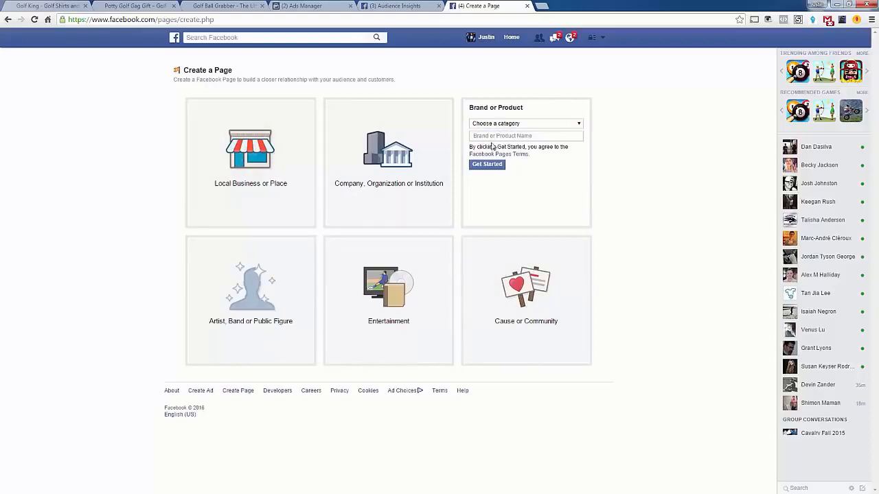
Step: Set the page category to Website, name the page "Golf King", and start its setup
left_click(501, 124)
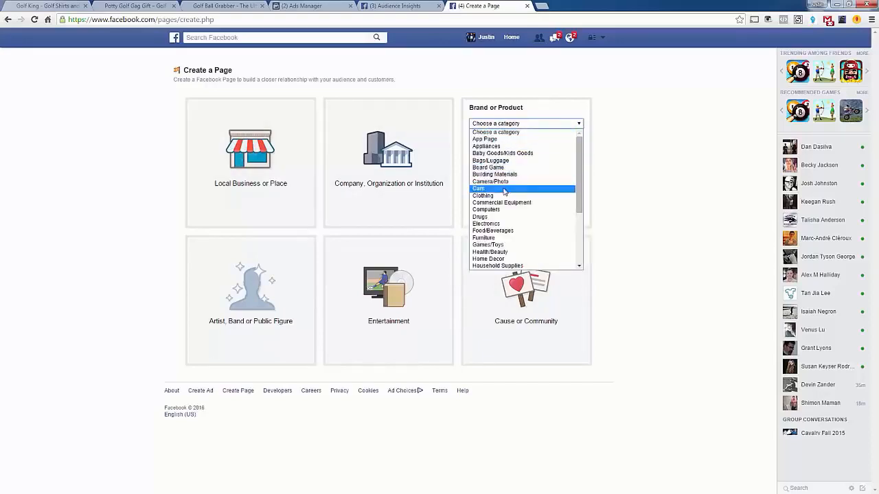
scroll(498, 206, "down", 3)
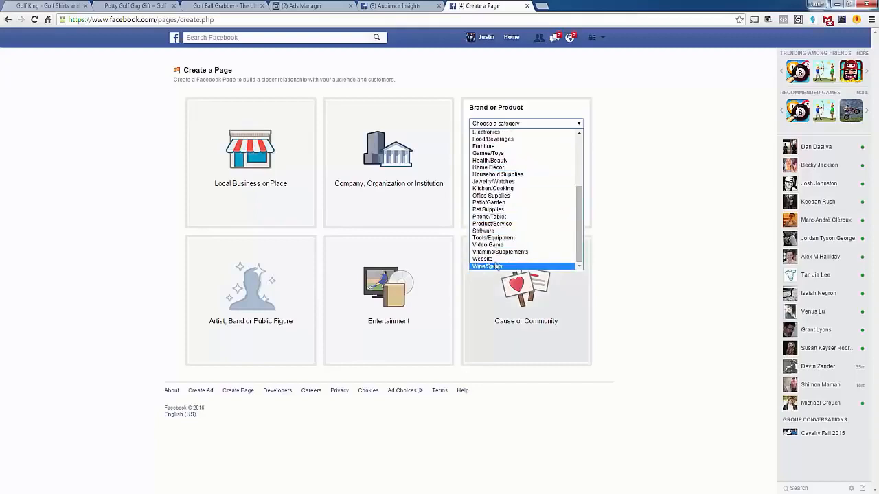
left_click(485, 259)
left_click(528, 135)
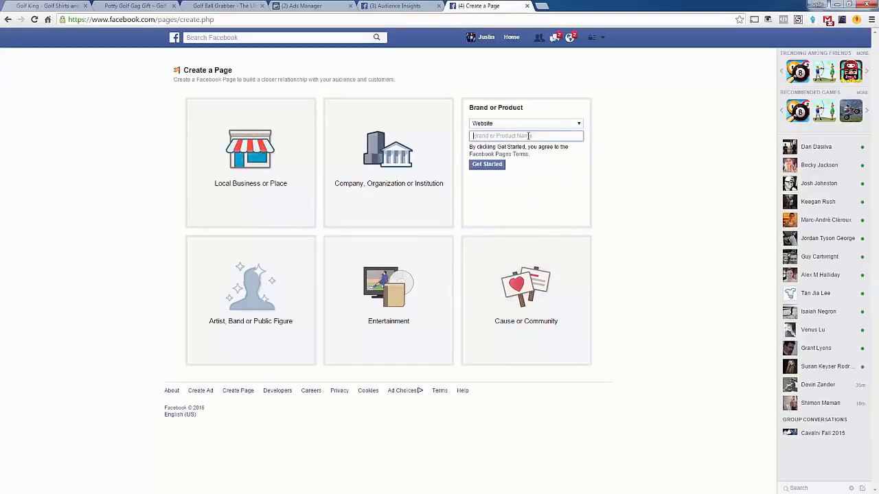
type("Golf King")
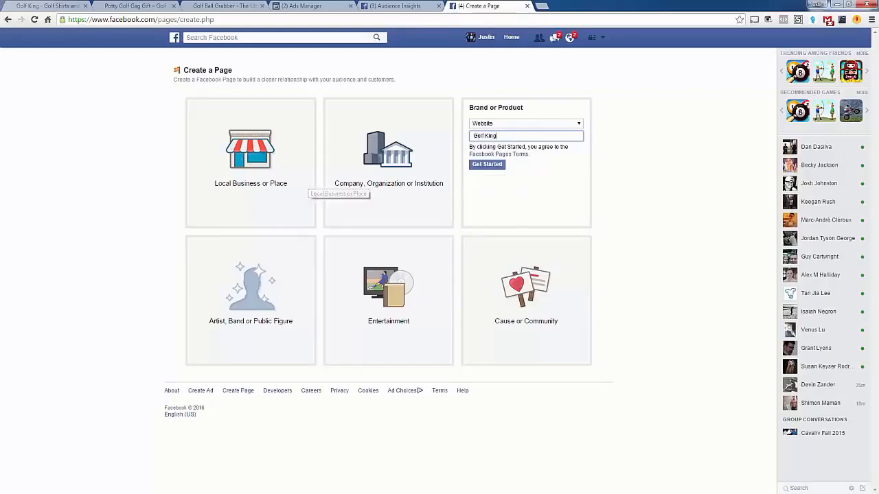
left_click(493, 166)
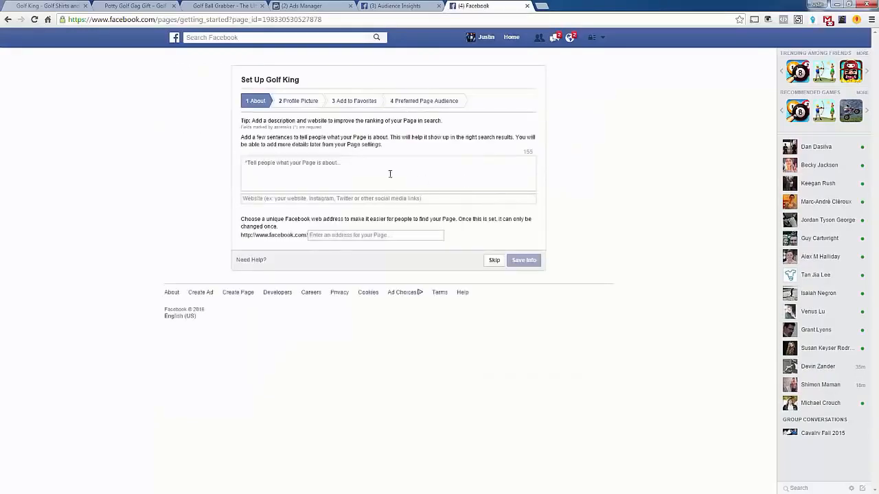
Step: Describe the page as "Golf King is the go to spot for the coolest golf gear." and save the info
type("Golf K")
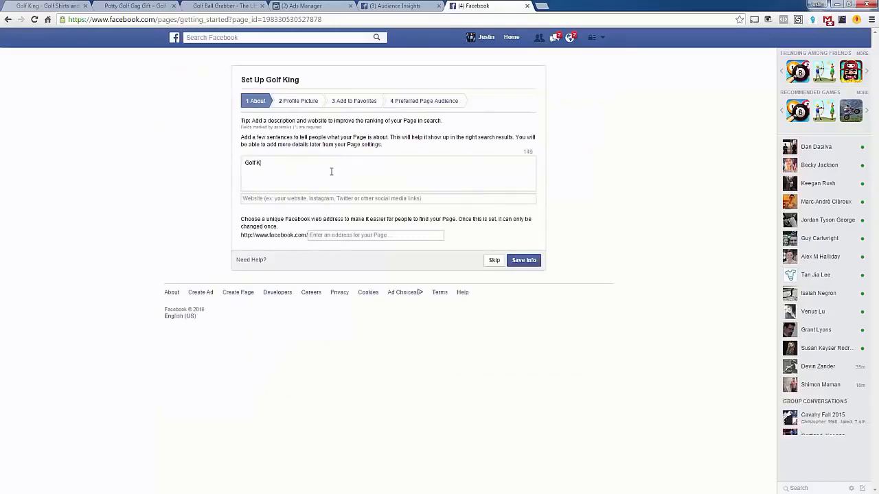
type("ing is the go to spot for the coolest")
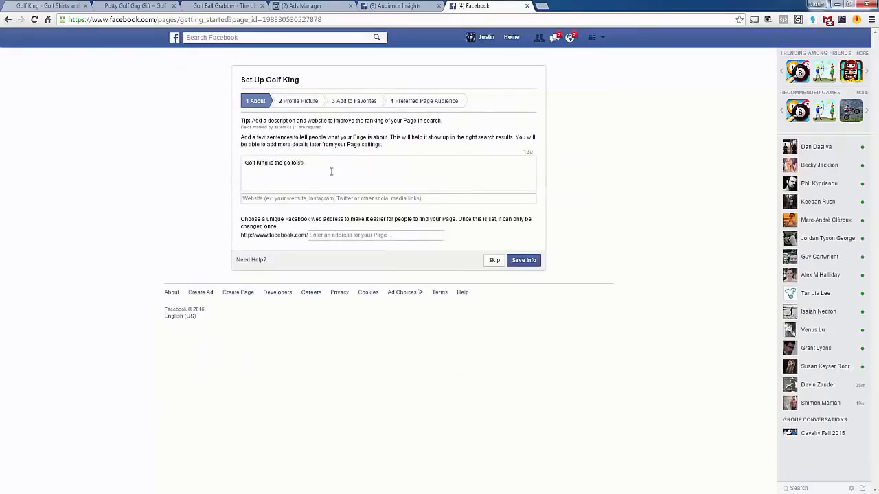
type(" golf gear.")
left_click(519, 264)
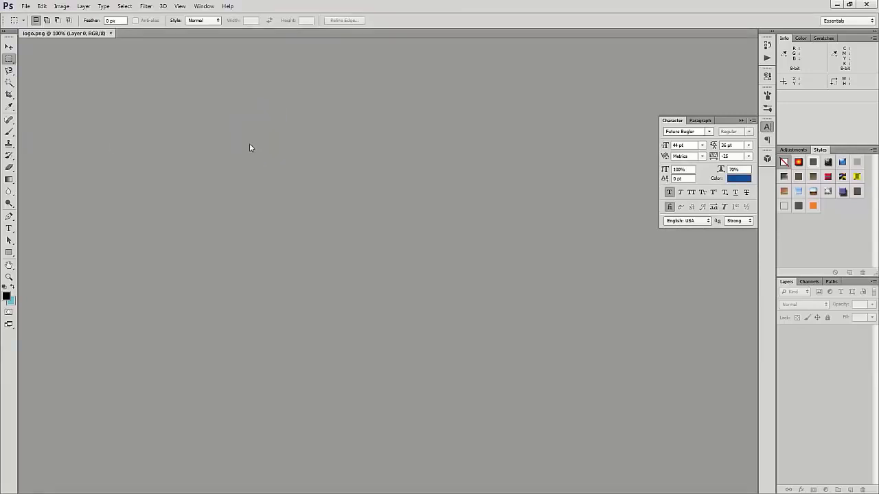
Step: Add a new layer beneath the logo layer and fill it with the white background color
left_click(850, 489)
left_click_drag(834, 336, 833, 365)
key("d")
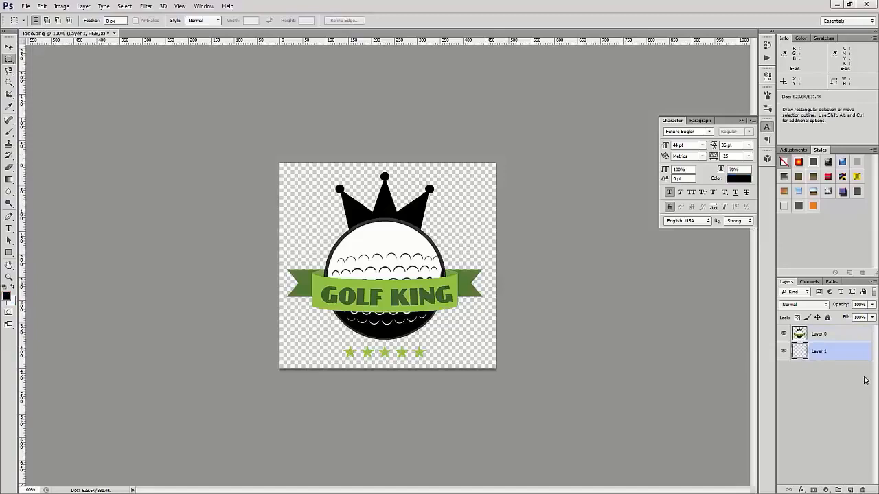
key("ctrl+BackSpace")
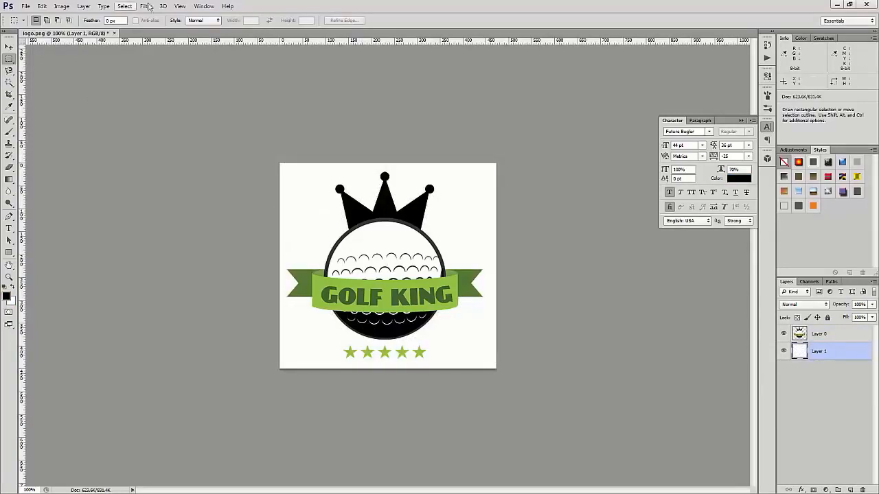
Step: Make the logo's canvas square by setting its height to 473 pixels
left_click(61, 7)
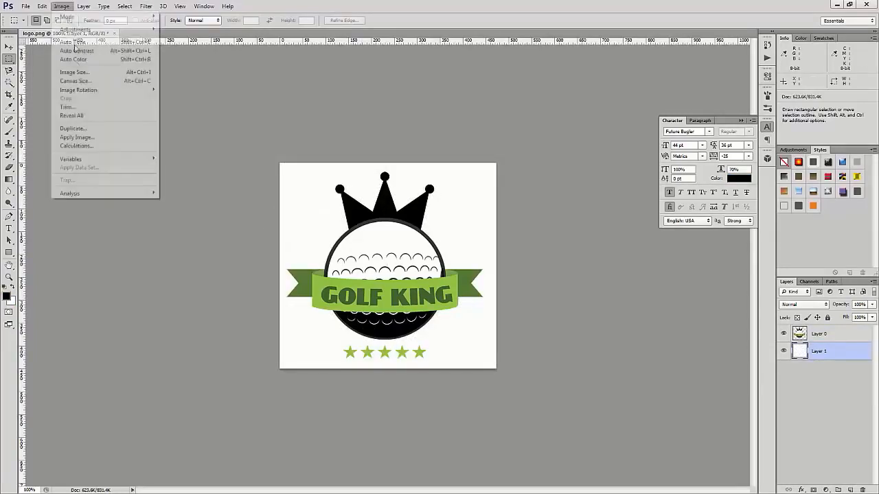
left_click(74, 81)
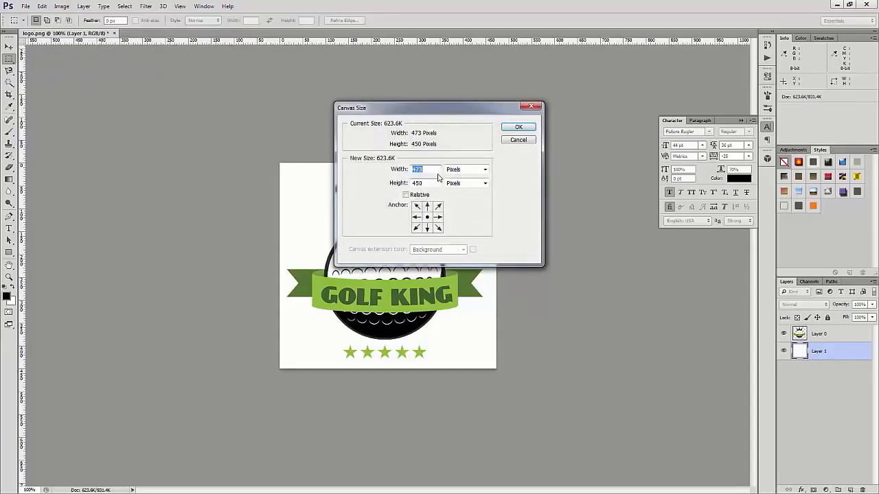
key("Tab")
type("473")
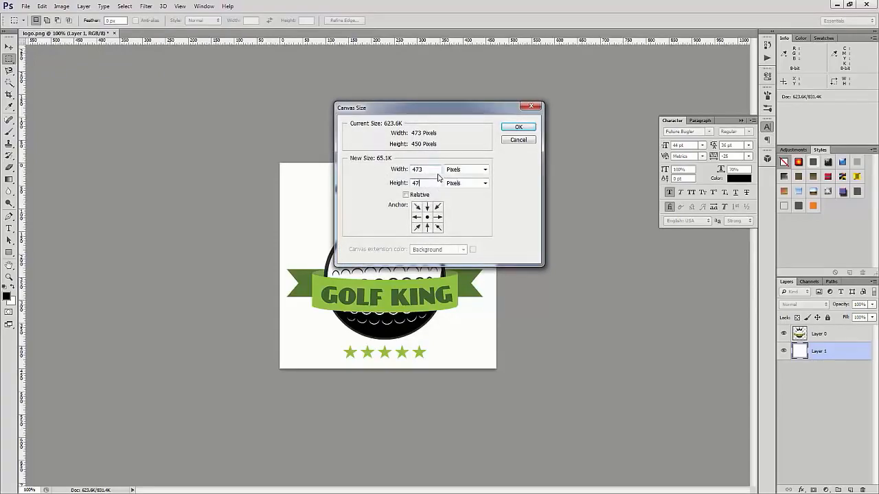
key("Return")
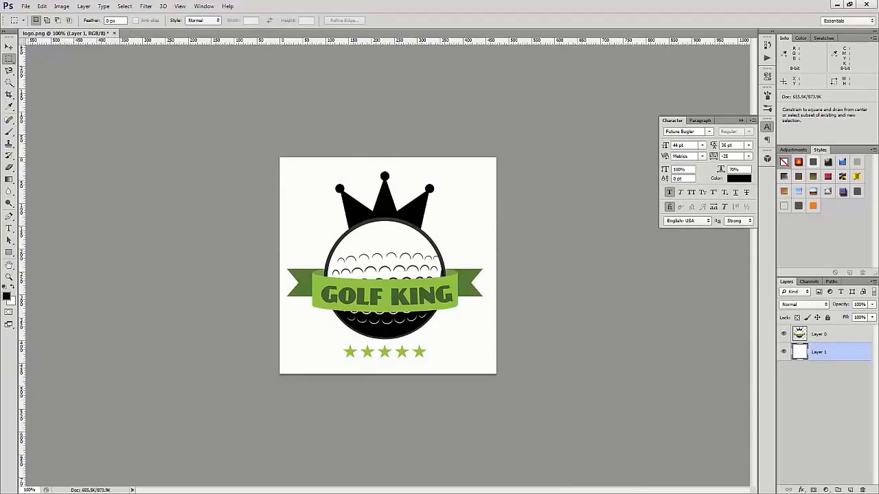
Step: Save the squared logo for the web, upload it as the Golf King page's profile picture on Facebook, and continue the setup
key("ctrl+alt+shift+s")
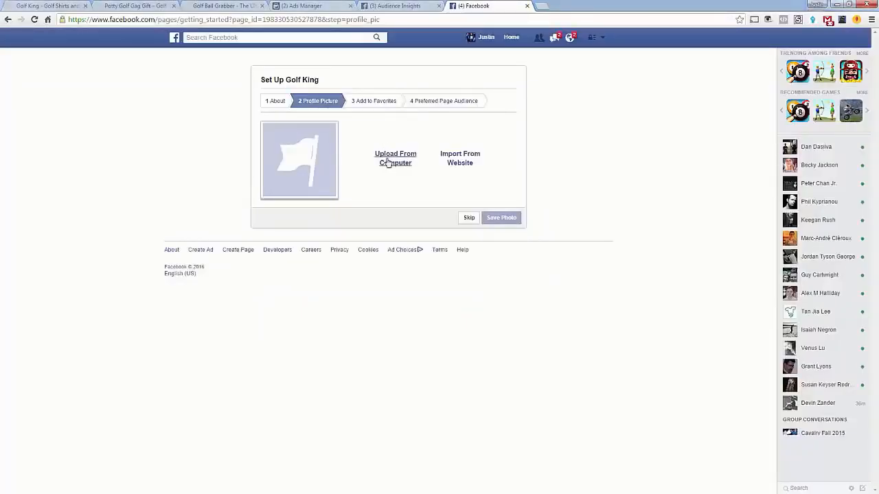
left_click(388, 163)
left_click_drag(188, 11, 0, 45)
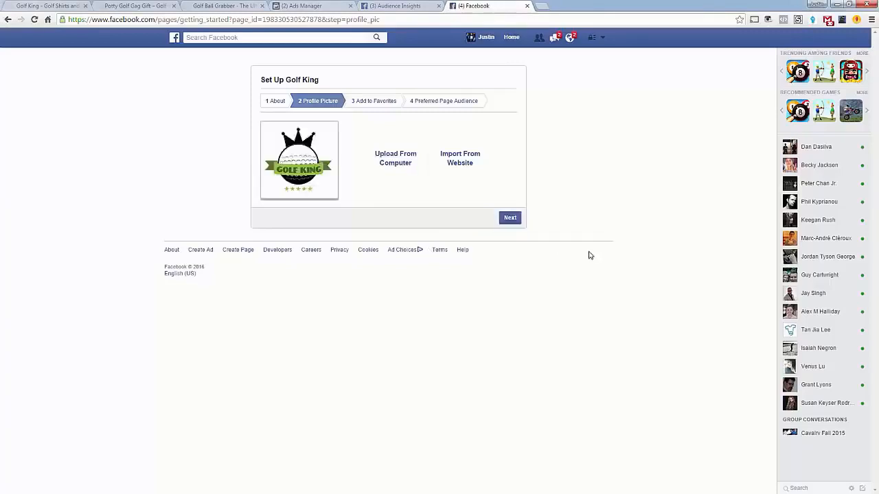
left_click(511, 222)
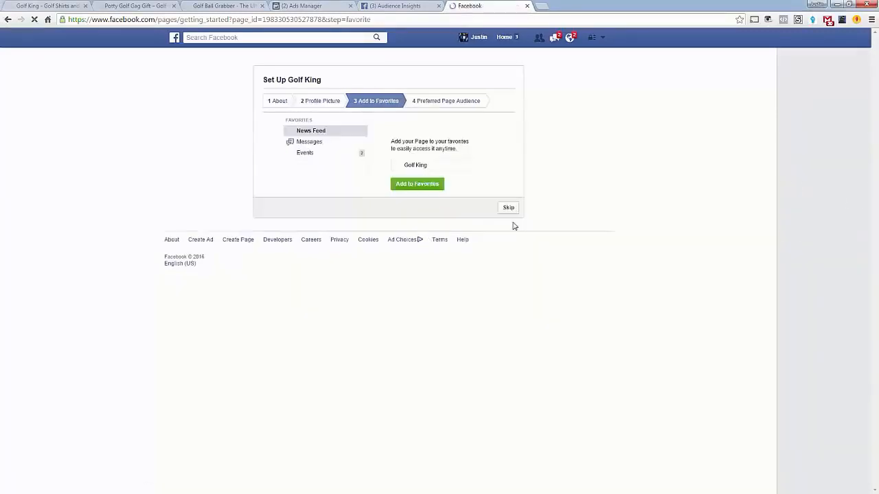
Step: Skip the favorites and preferred audience stages of the page setup and dismiss the introductory tour
left_click(507, 208)
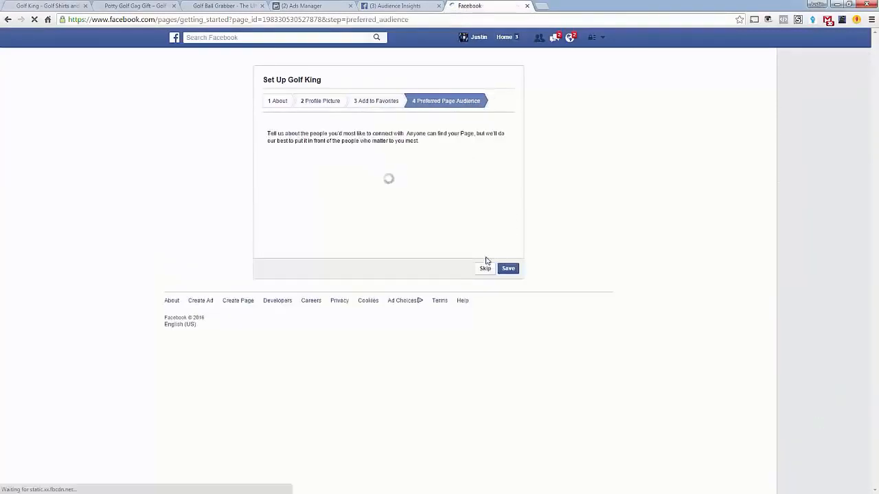
left_click(484, 313)
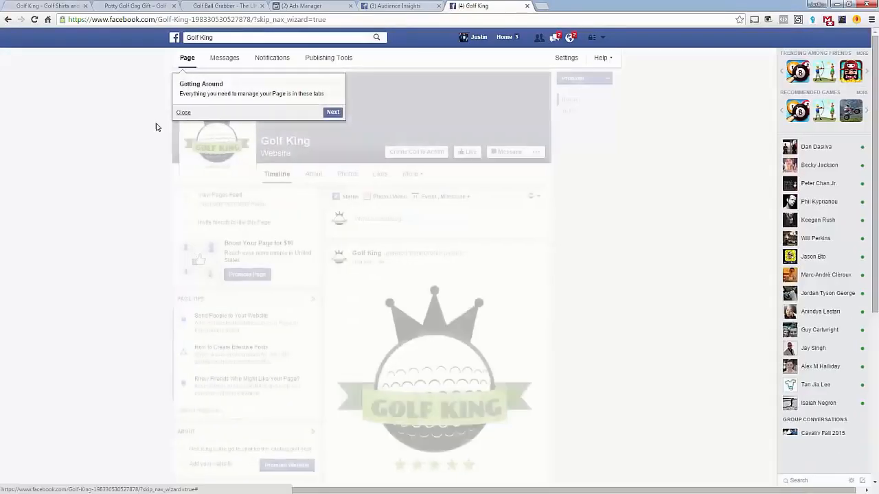
left_click(182, 113)
Step: Look over the new Golf King page, including its timeline, post box and profile picture
scroll(373, 300, "down", 3)
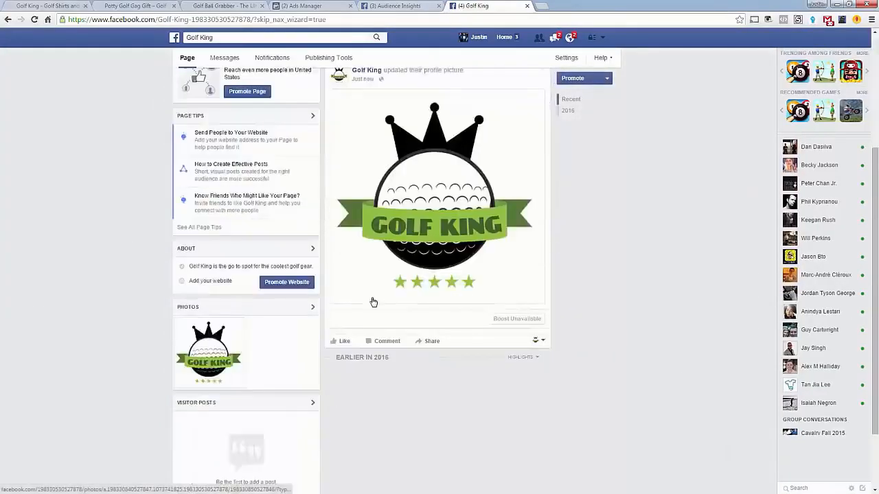
scroll(385, 248, "up", 3)
left_click(389, 220)
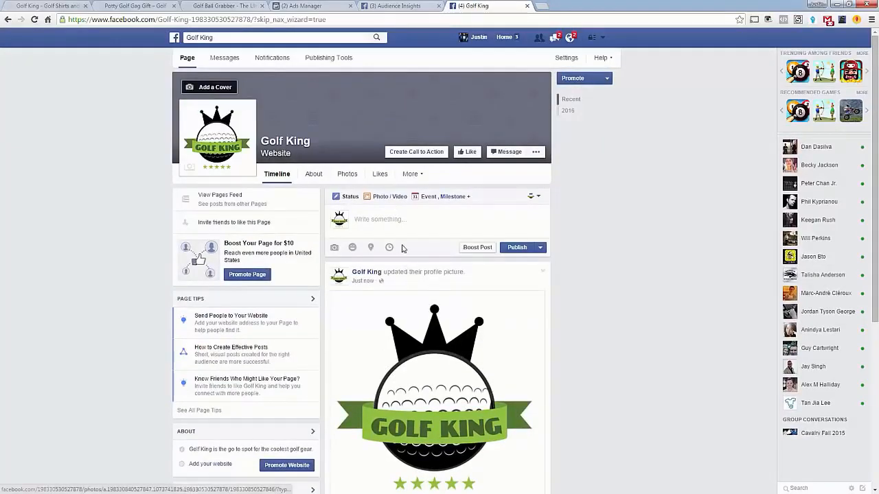
left_click(395, 217)
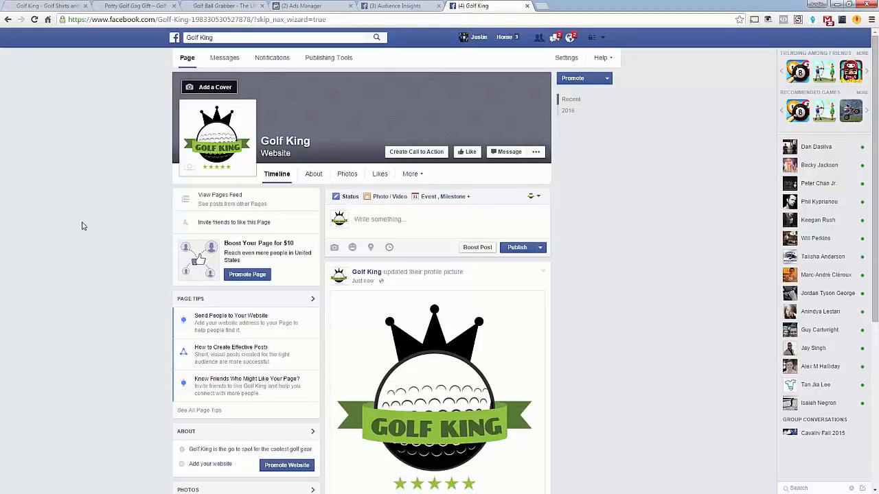
scroll(100, 243, "down", 3)
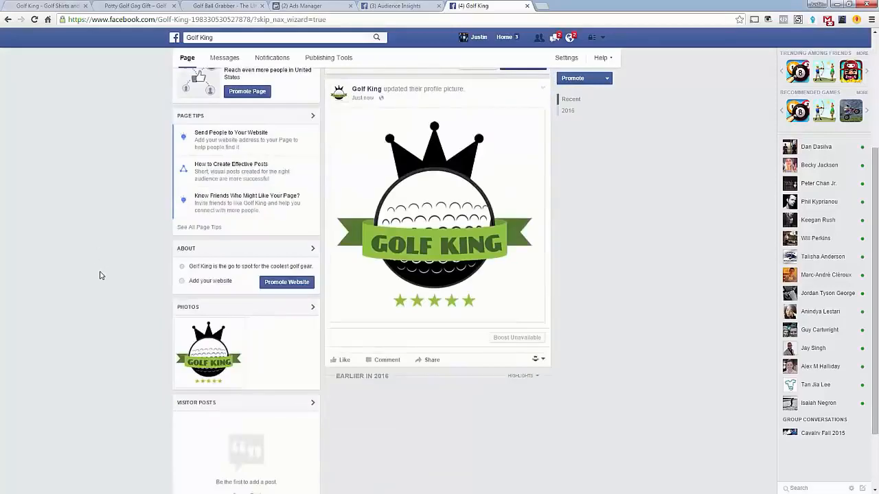
scroll(99, 275, "up", 3)
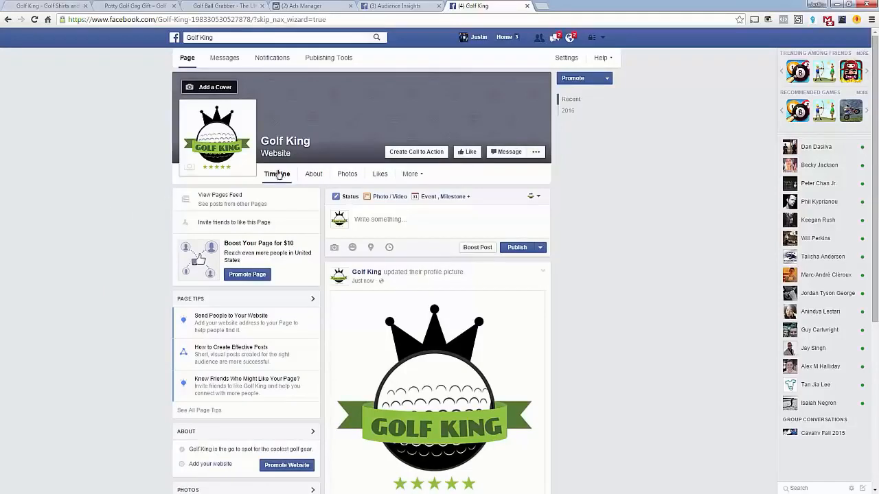
mouse_move(245, 138)
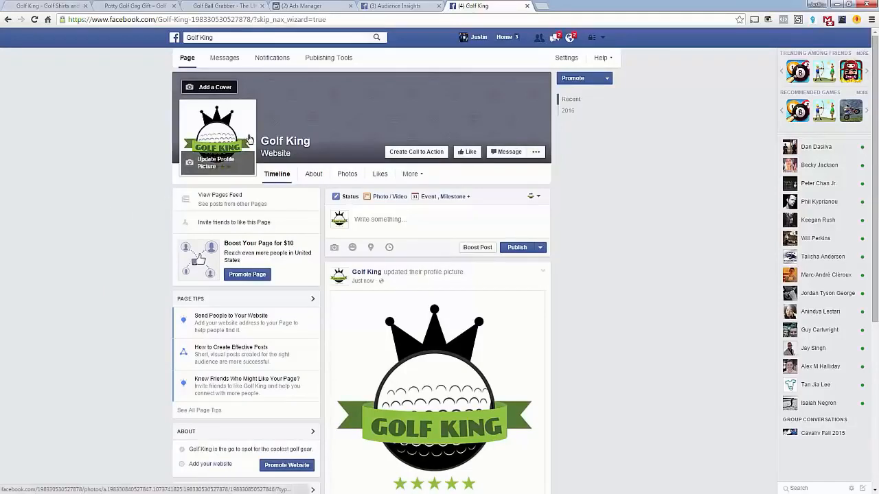
Step: Start a new ad in Ads Manager and choose "Increase conversions on your website" as the campaign objective
left_click(311, 5)
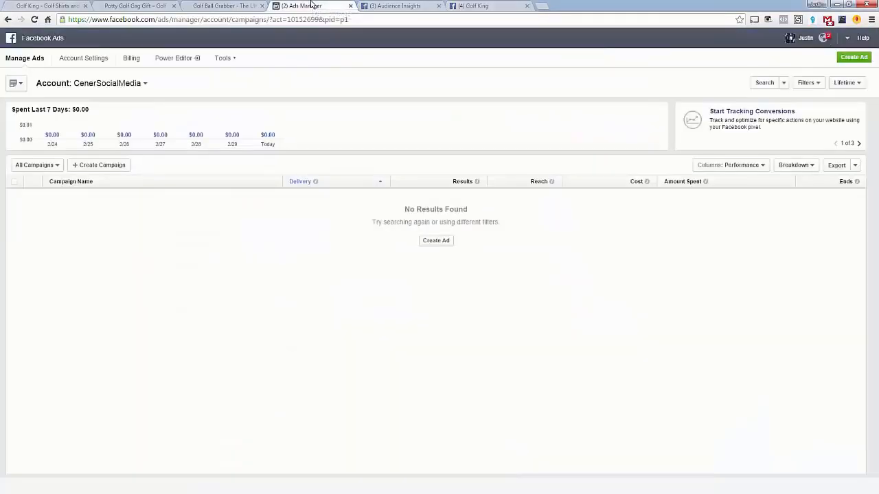
left_click(855, 58)
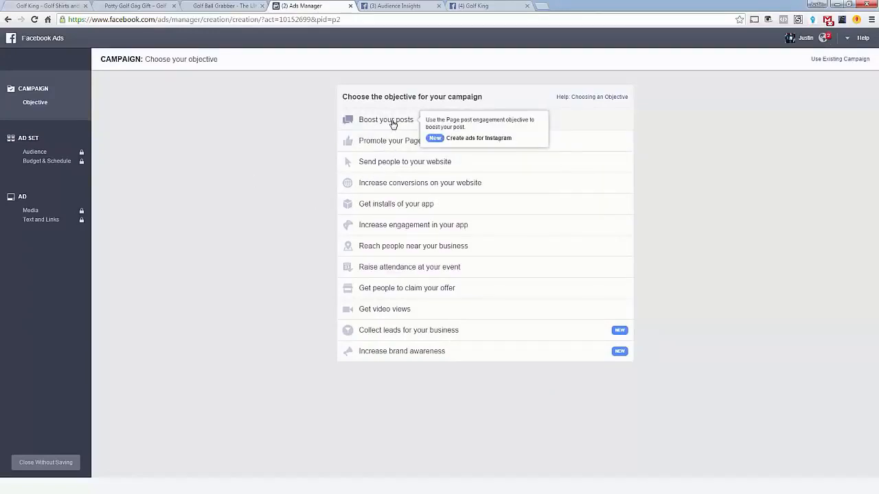
left_click(500, 6)
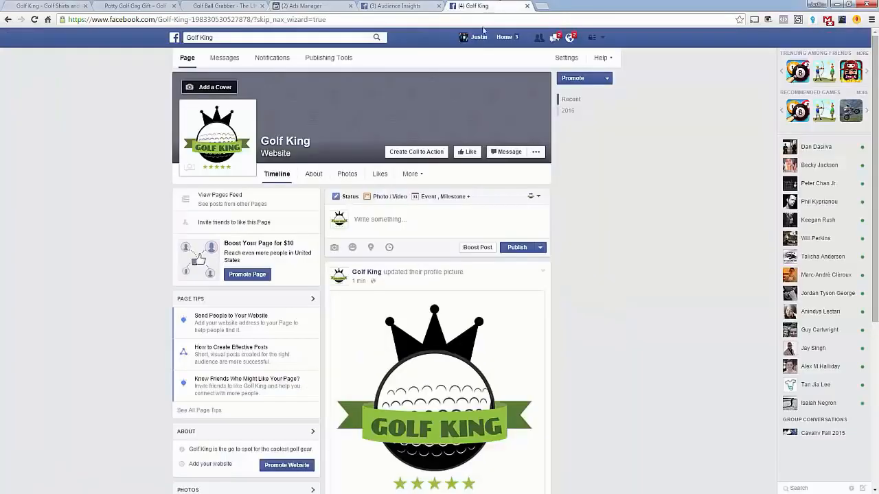
left_click(309, 6)
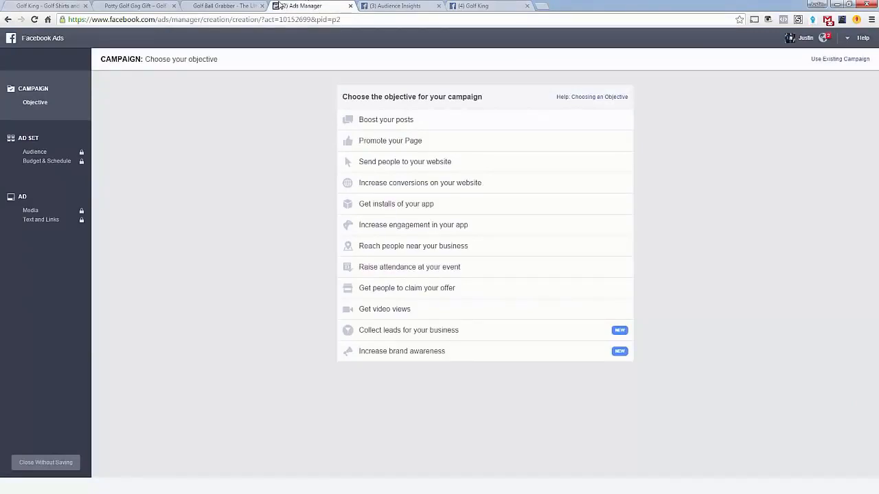
mouse_move(371, 120)
mouse_move(375, 181)
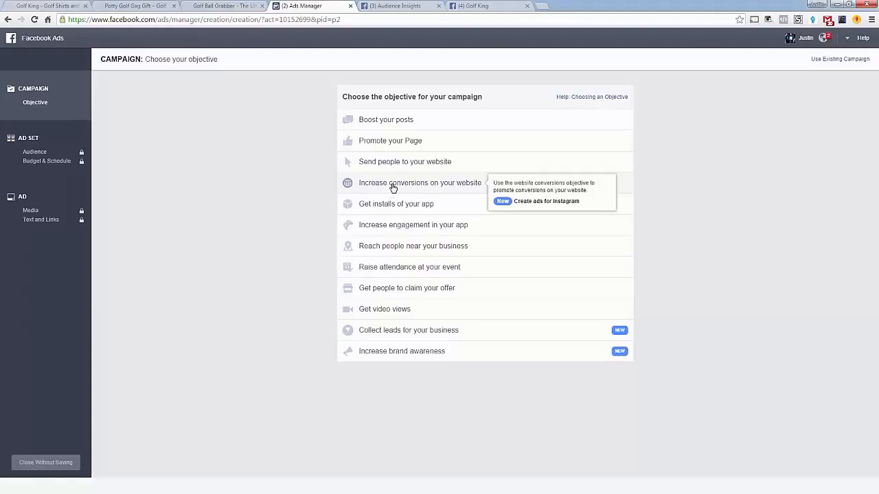
left_click(393, 184)
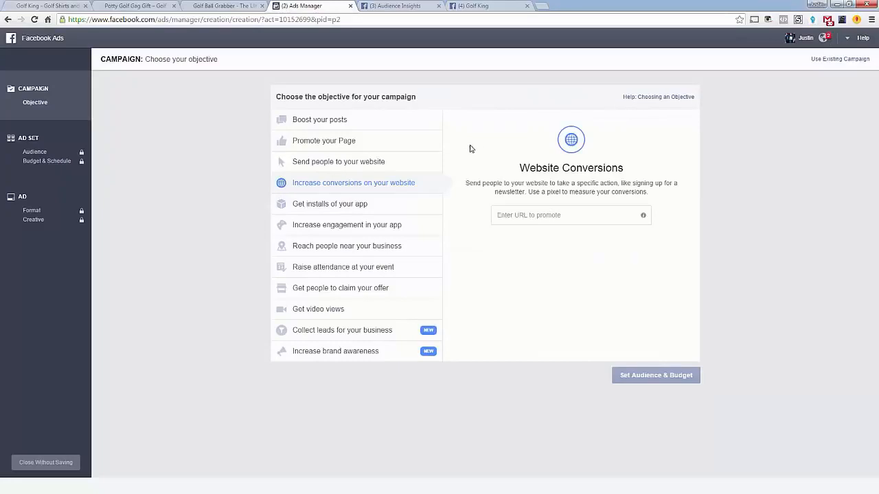
Step: Copy the store's Golf Ball Grabber product page address and set it as the campaign's URL to promote
left_click(205, 5)
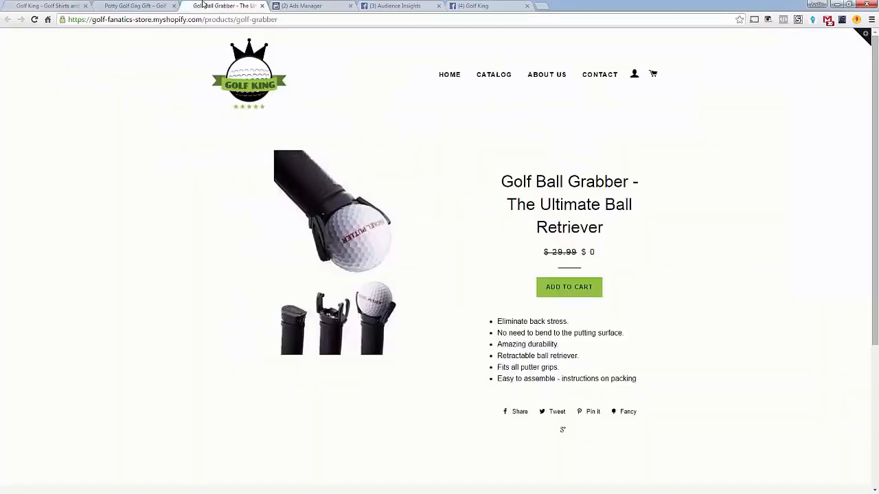
left_click(168, 19)
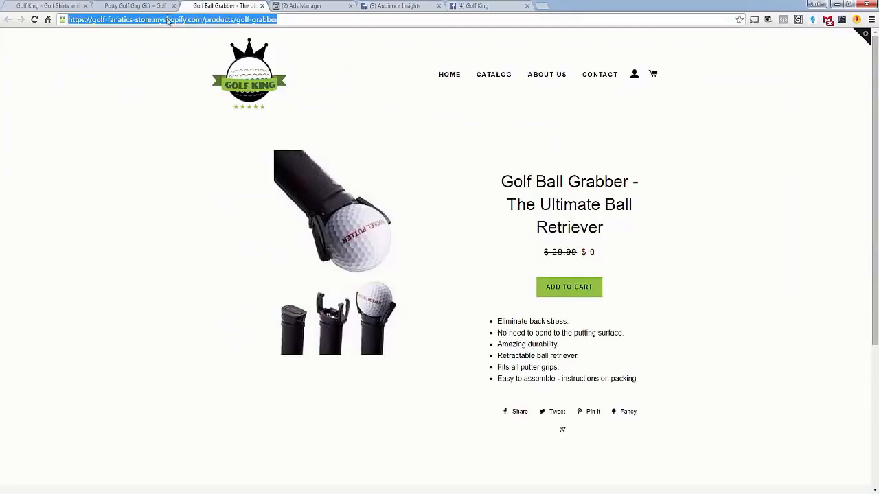
right_click(167, 18)
left_click(181, 57)
left_click(371, 7)
left_click(305, 6)
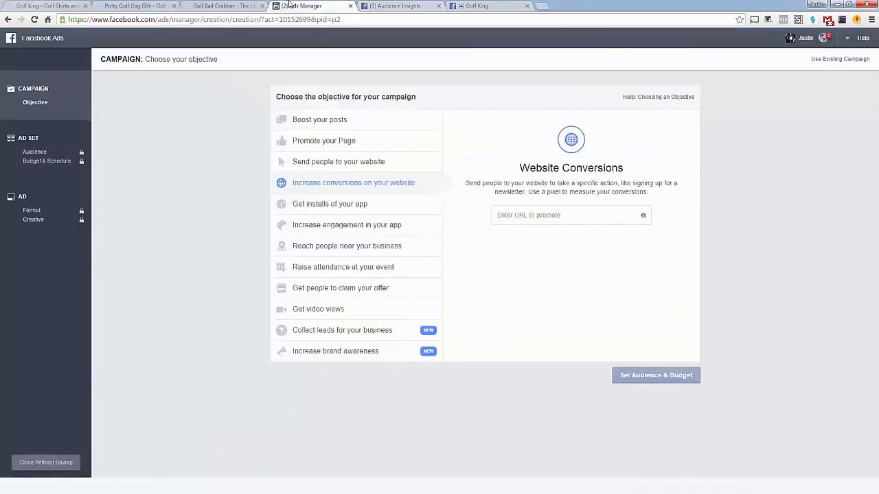
left_click(540, 217)
key("ctrl+v")
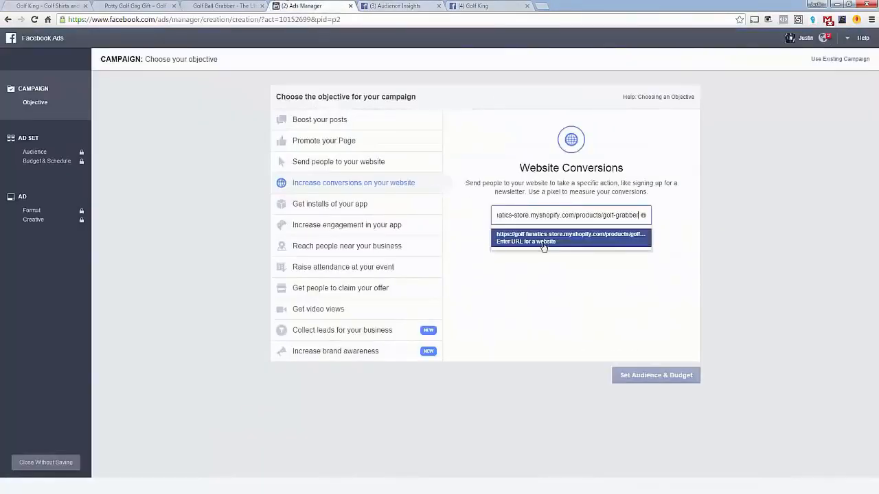
left_click(543, 240)
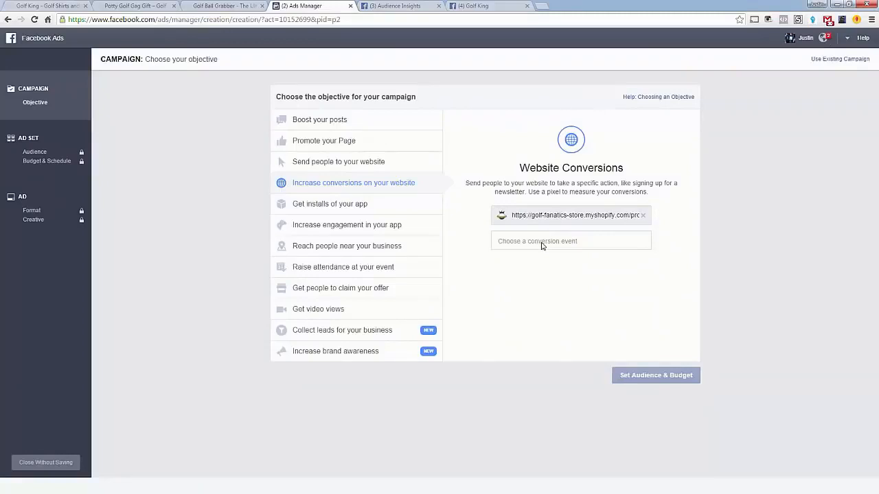
Step: Set the campaign's conversion event to Purchase
left_click(542, 244)
type("Pur")
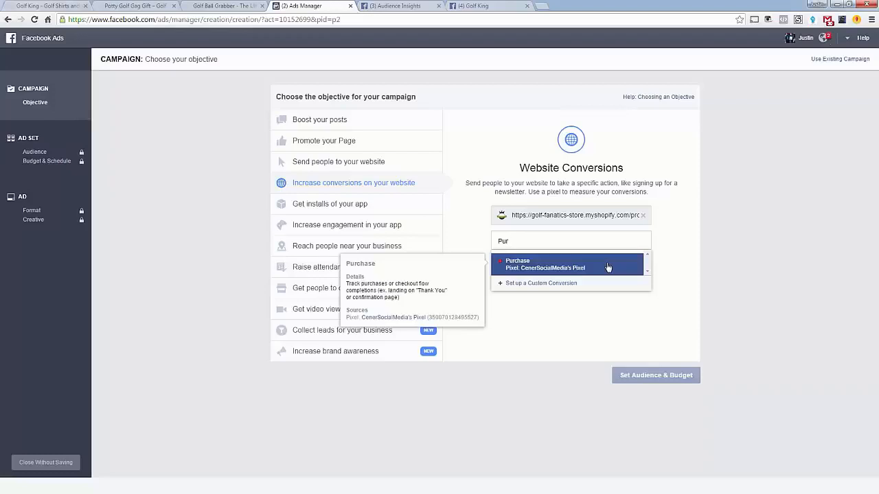
left_click(608, 268)
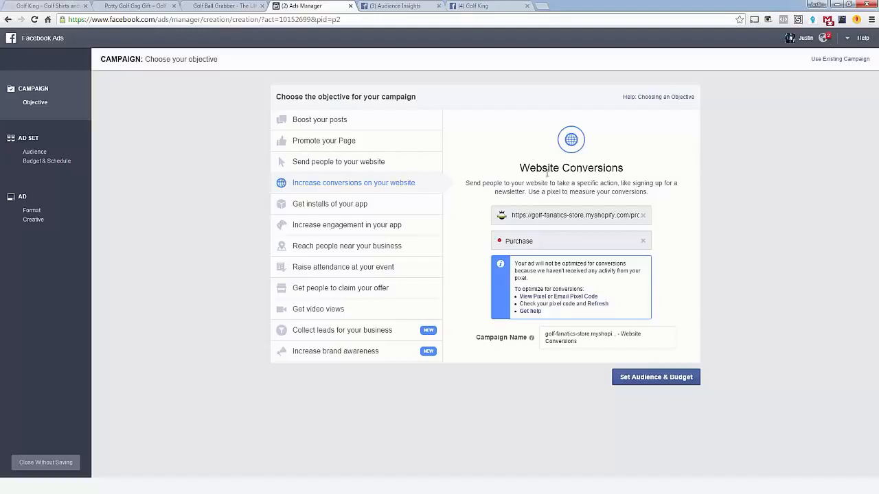
Step: Name the campaign "Golf Ball Grabber Ad 1" and continue to the audience and budget settings
left_click(510, 337)
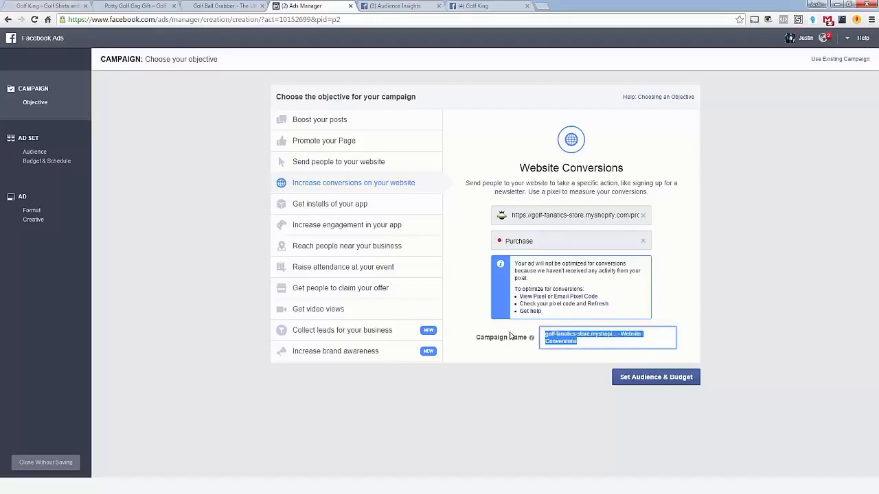
type("A")
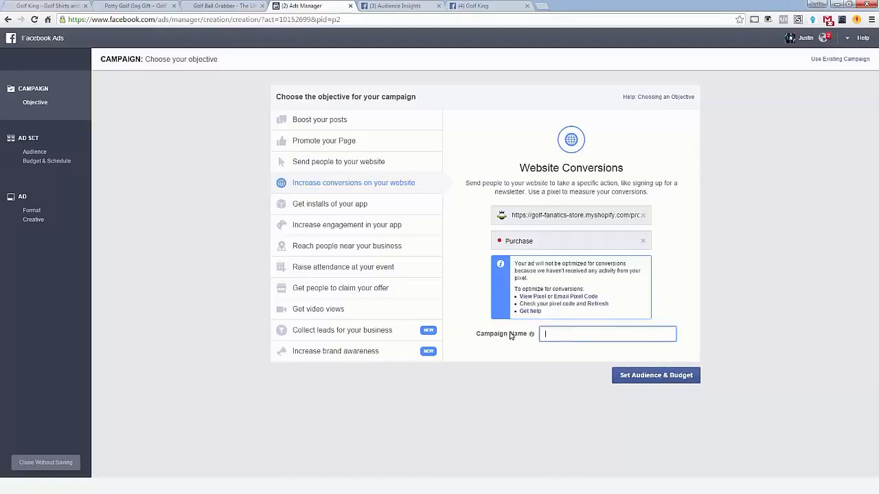
type("olf Ball Grabber Ad 1")
left_click(656, 375)
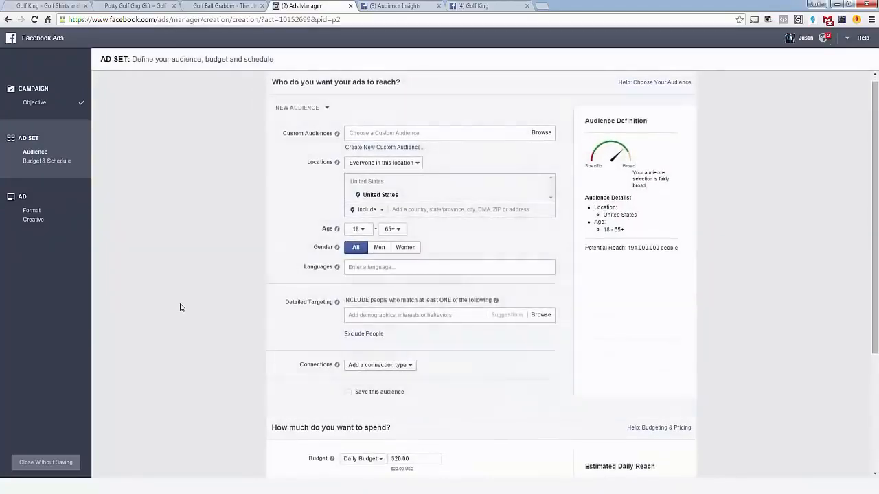
left_click_drag(273, 81, 464, 81)
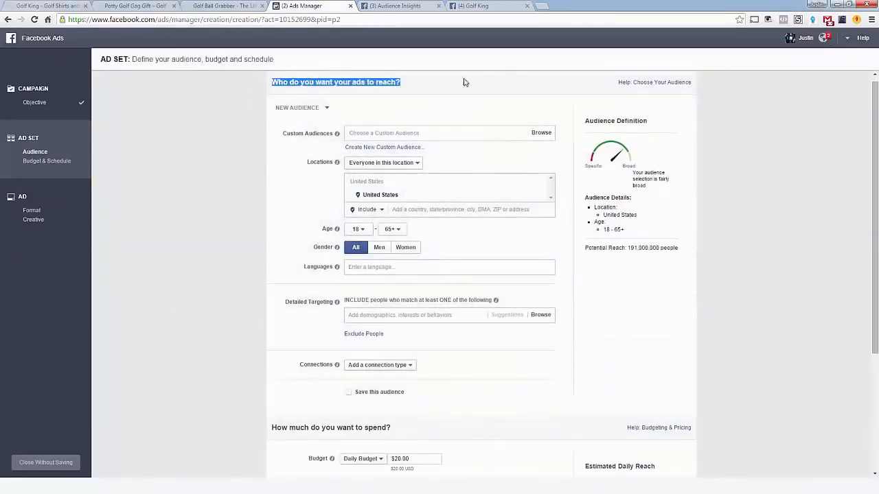
left_click(464, 81)
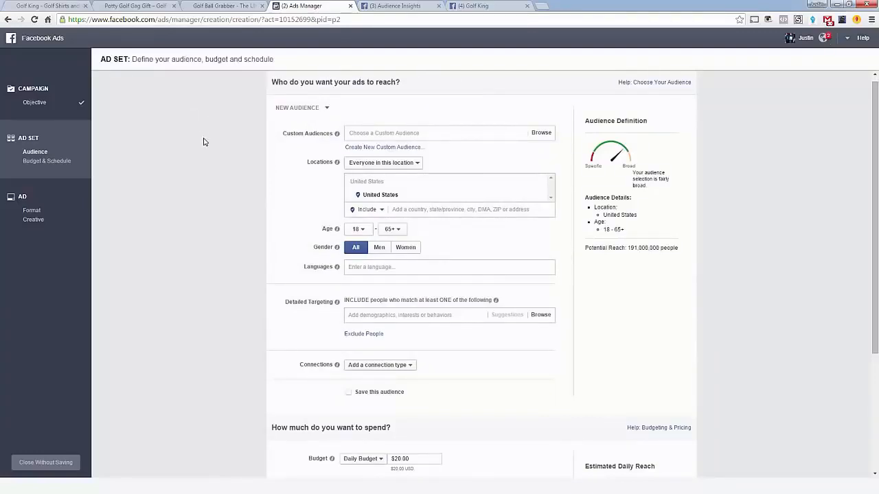
Step: Switch to Audience Insights and examine the page likes of the golf audience for brands to target
left_click(395, 5)
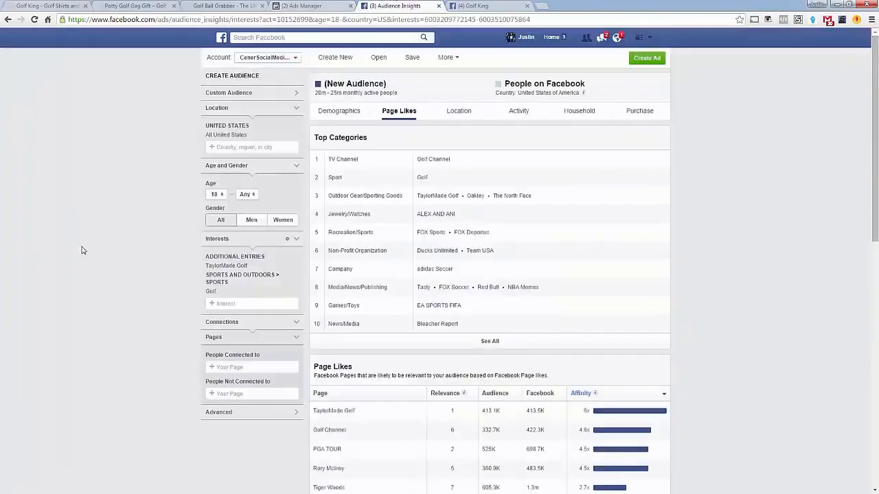
scroll(81, 250, "down", 3)
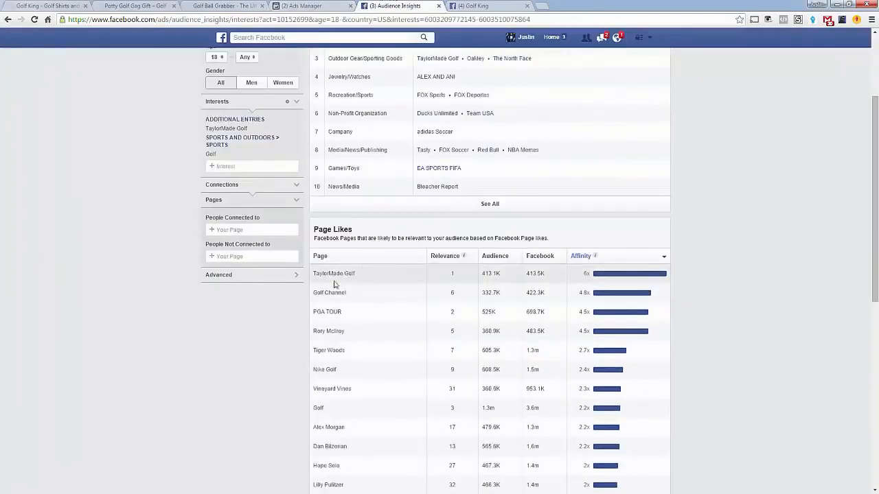
mouse_move(334, 276)
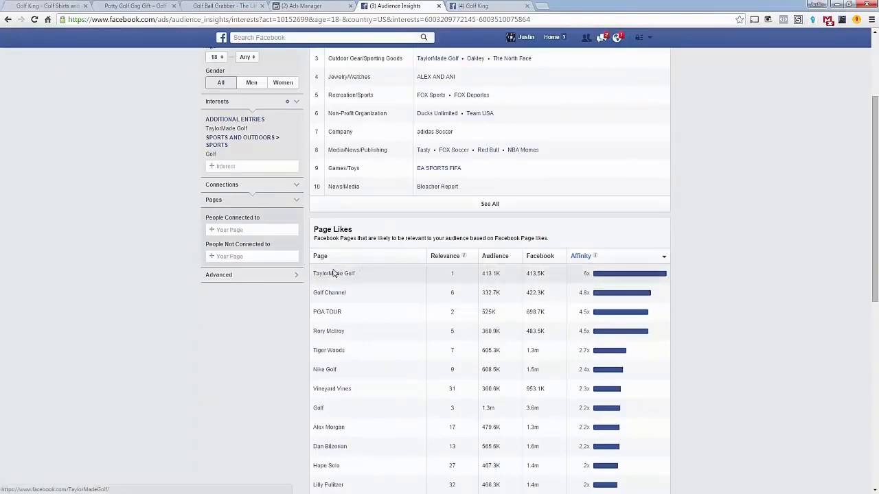
scroll(334, 274, "down", 1)
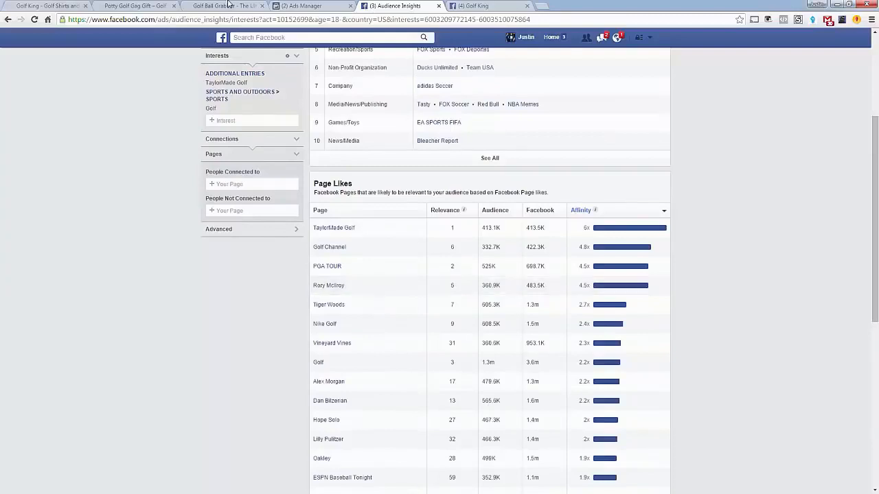
Step: Return to the ad set in Ads Manager and set the audience's minimum age to 20
left_click(293, 6)
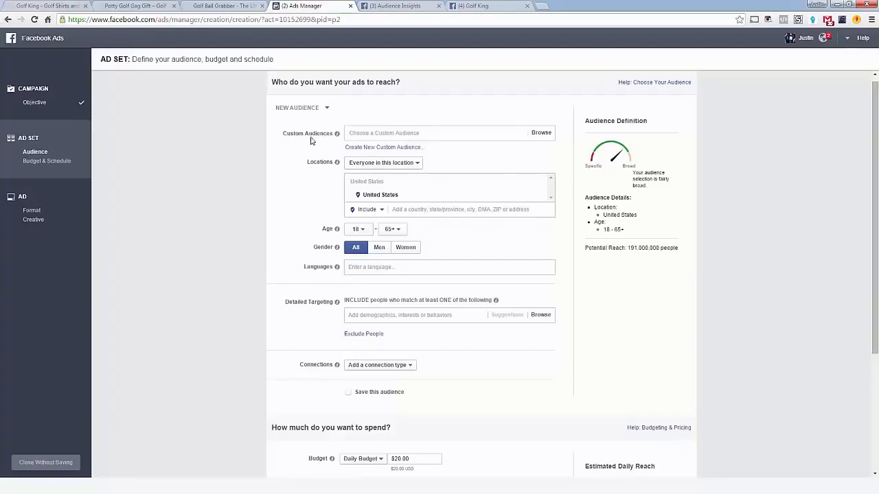
left_click_drag(311, 135, 289, 135)
left_click(288, 135)
scroll(346, 212, "down", 1)
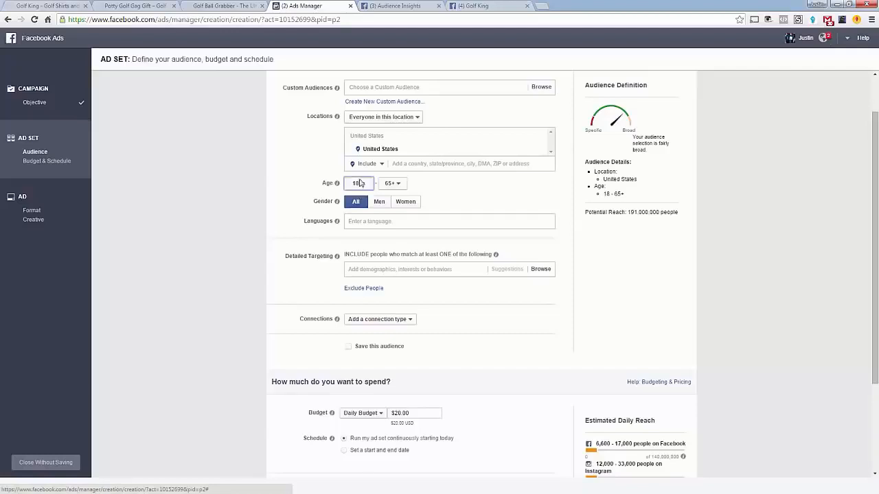
left_click(359, 183)
left_click(357, 275)
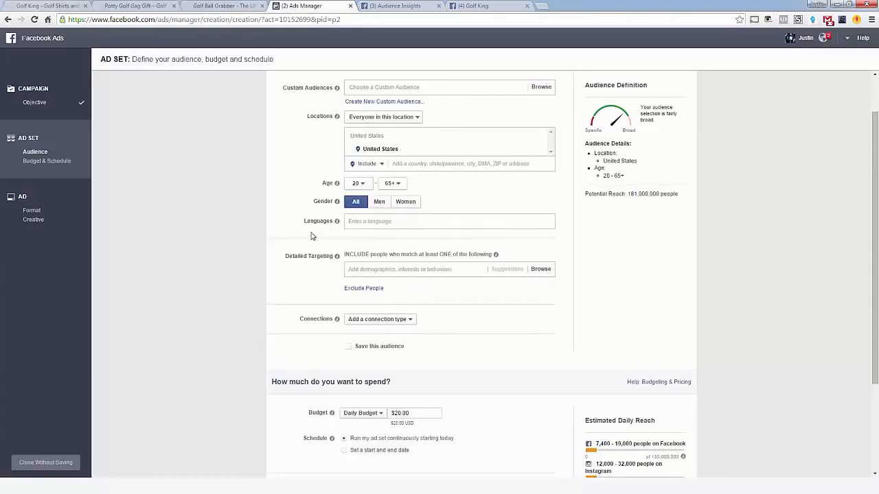
Step: Examine the golf audience's age and gender demographics in Audience Insights
key("ctrl+Tab")
scroll(318, 164, "up", 3)
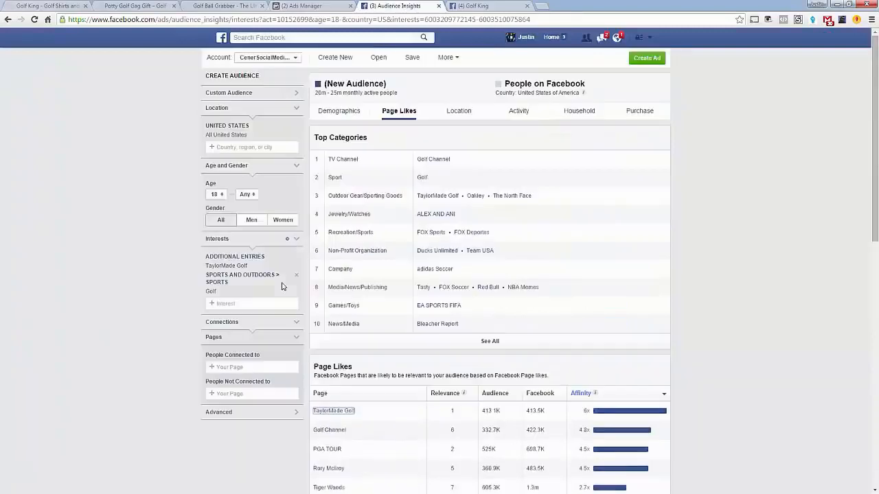
left_click(328, 114)
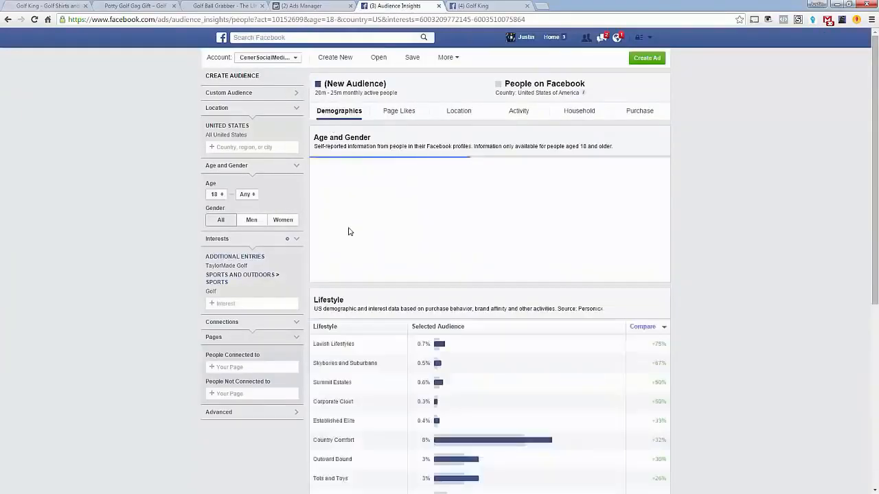
left_click_drag(321, 165, 365, 250)
left_click(365, 250)
Step: Consult the golf audience's page likes in Audience Insights and add the TaylorMade Golf interest to the ad set's detailed targeting
left_click(319, 5)
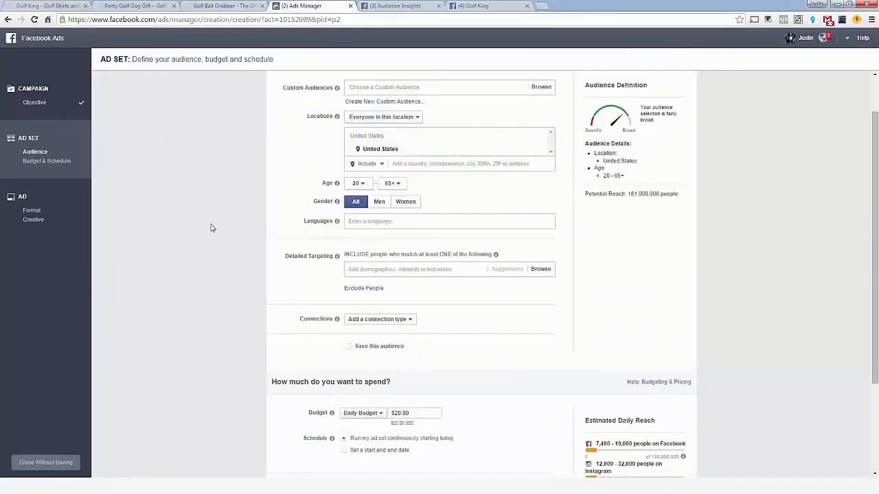
left_click(370, 272)
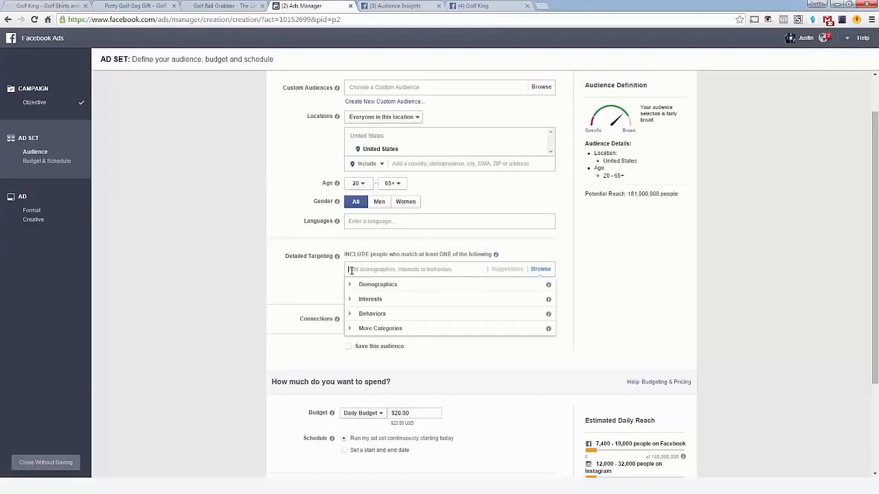
left_click(397, 5)
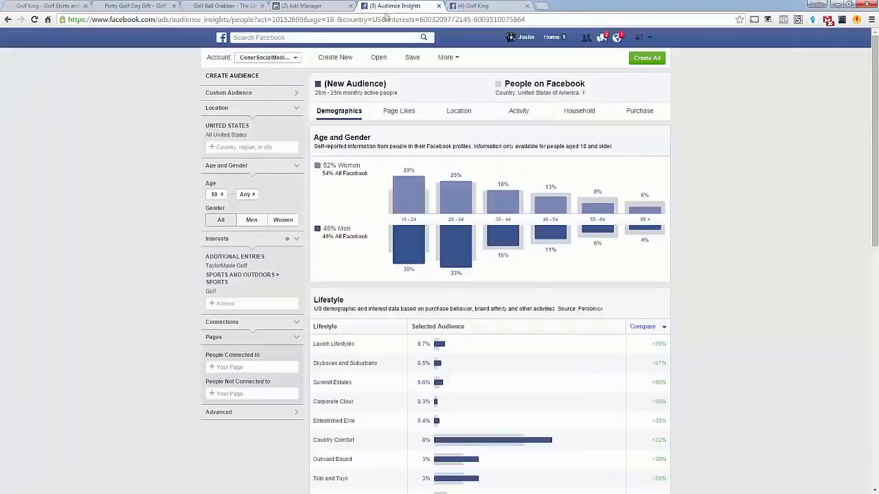
left_click(395, 118)
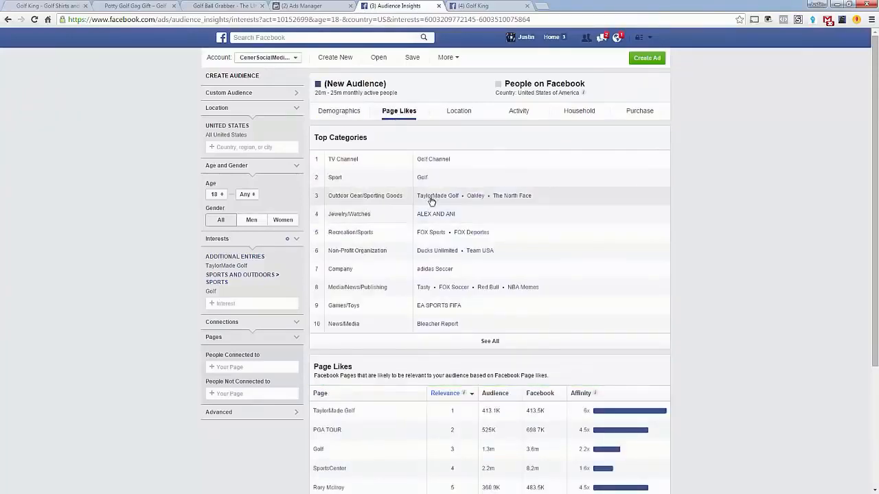
scroll(422, 234, "down", 1)
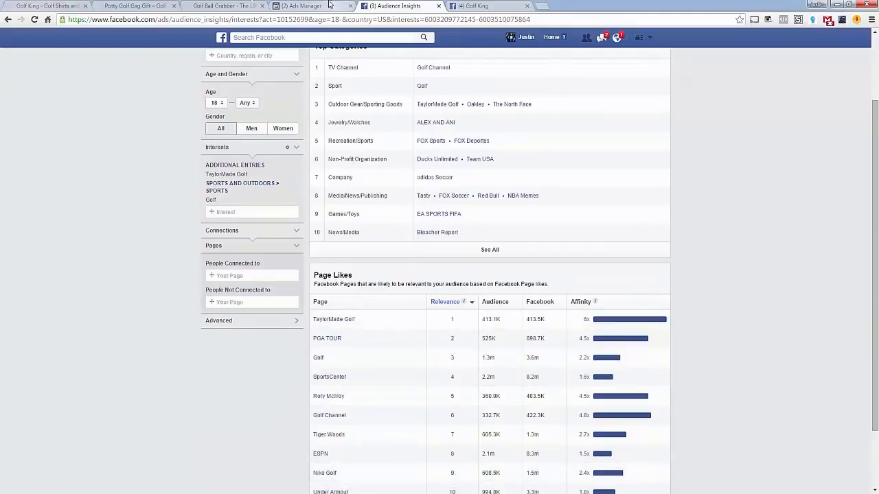
left_click(329, 5)
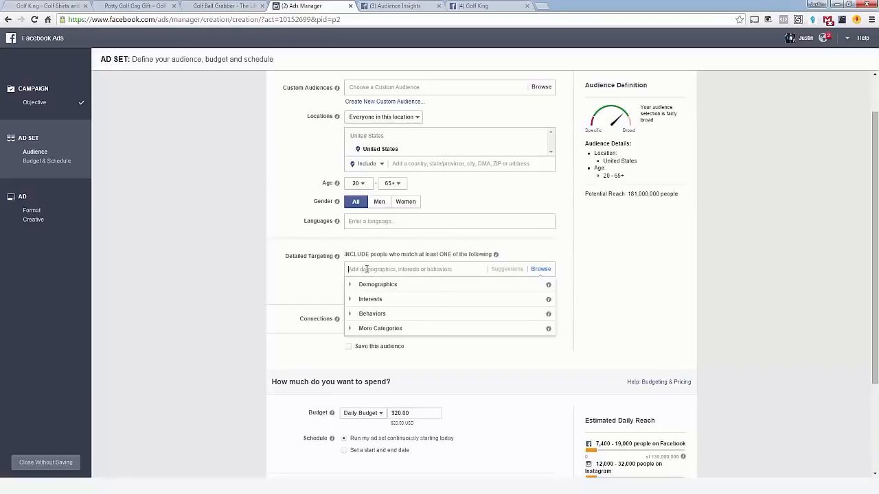
type("TaylorMade g")
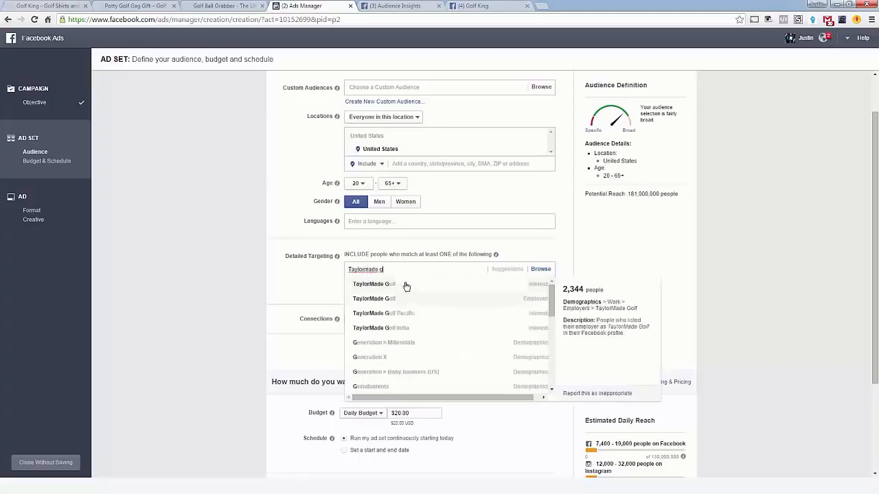
left_click(497, 286)
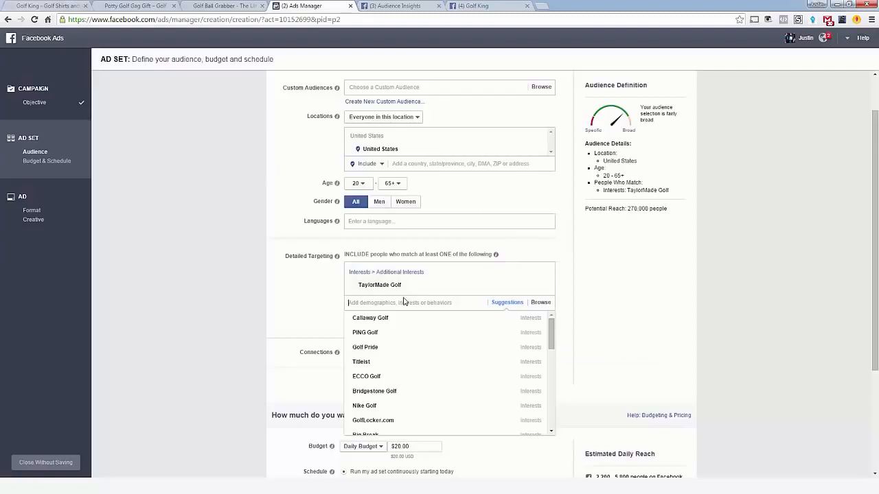
Step: Add the suggested interests Callaway Golf, PING Golf and ECCO Golf to the detailed targeting
mouse_move(377, 337)
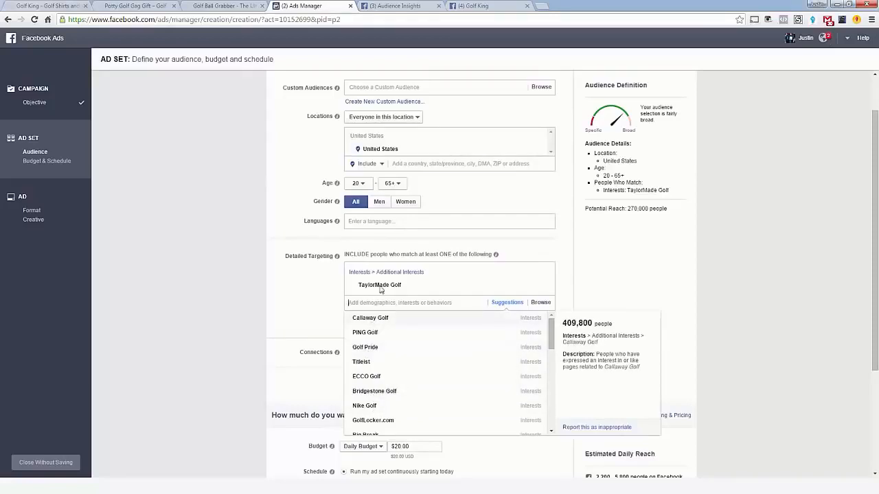
left_click(378, 5)
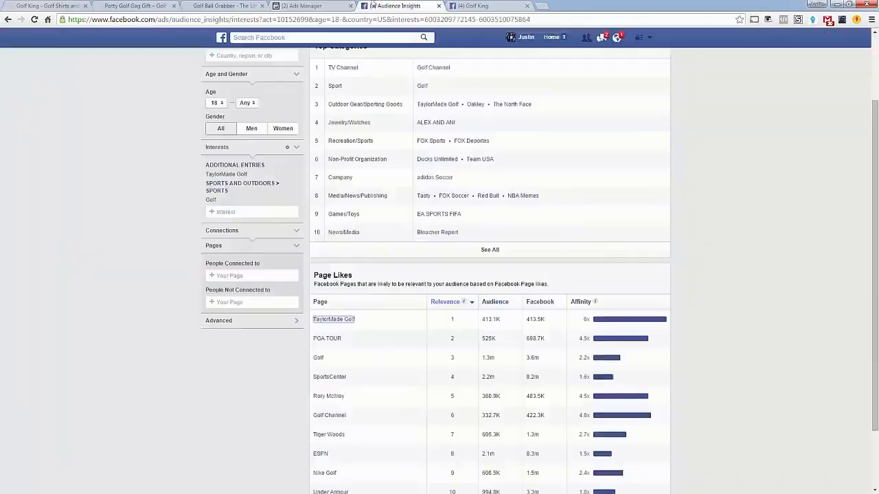
left_click(306, 5)
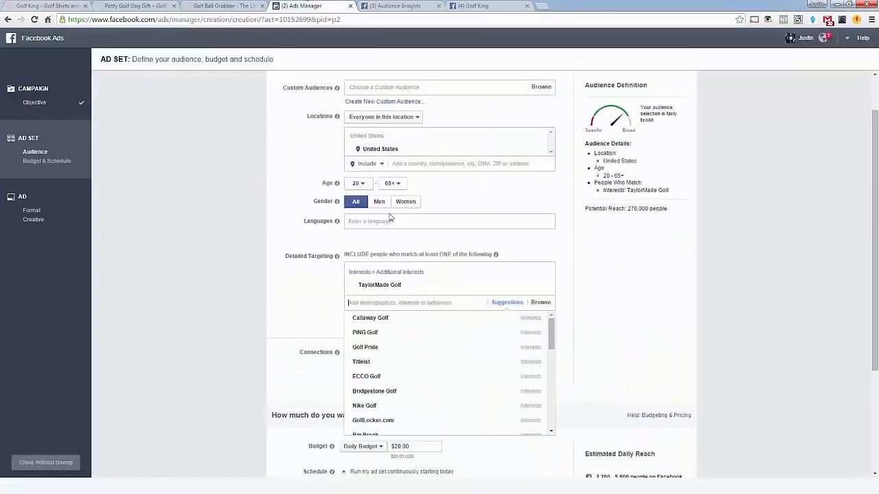
left_click(372, 319)
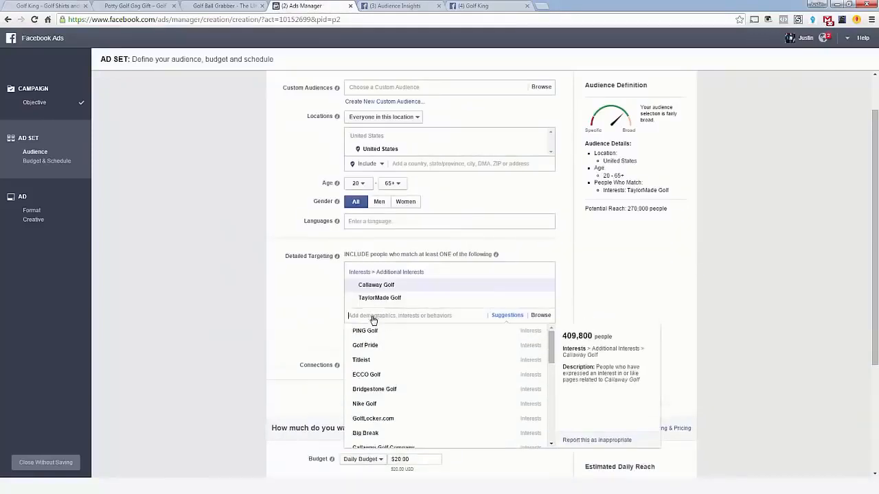
left_click(370, 332)
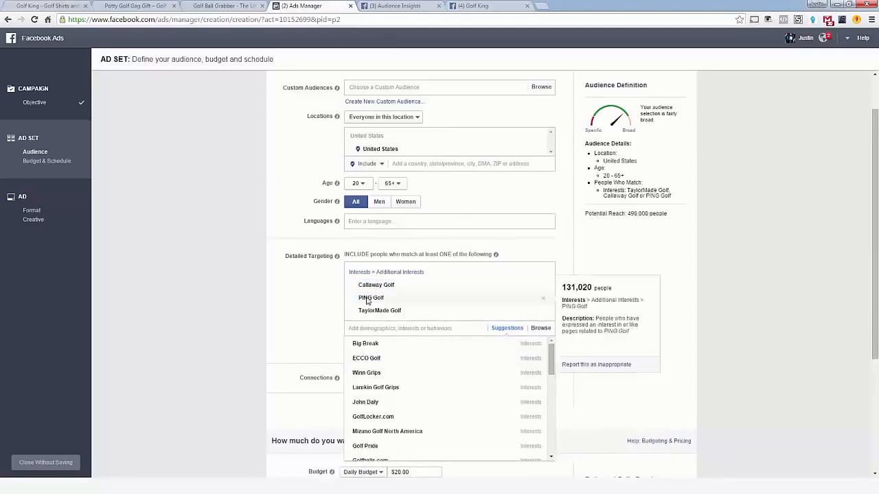
left_click(383, 359)
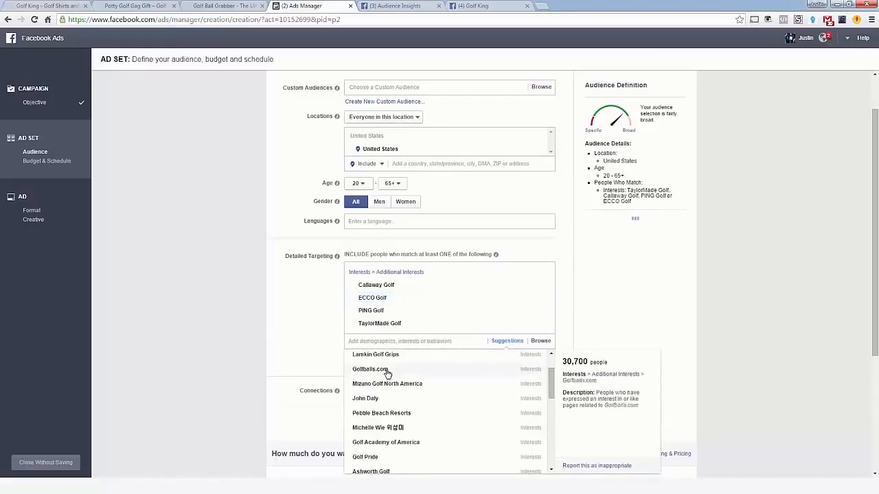
Step: Look through the remaining suggested interests, and search for and add the Nike Golf interest to the detailed targeting
scroll(388, 374, "down", 3)
scroll(388, 374, "down", 1)
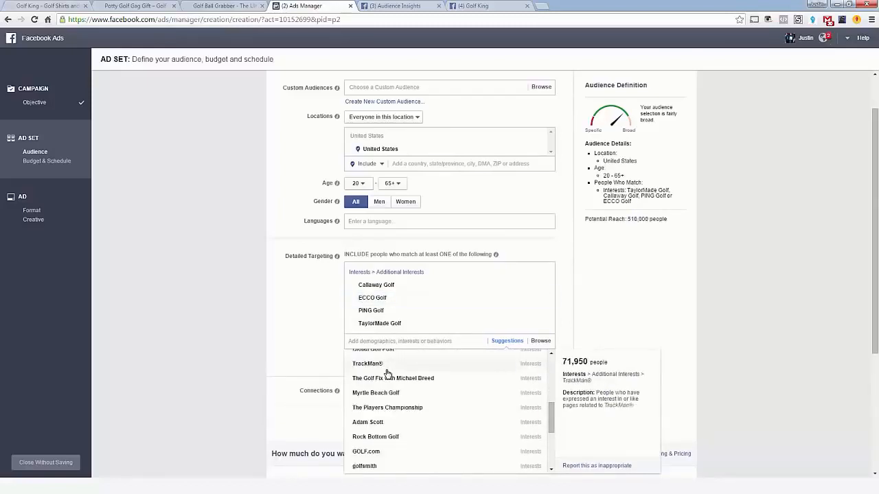
scroll(388, 374, "down", 1)
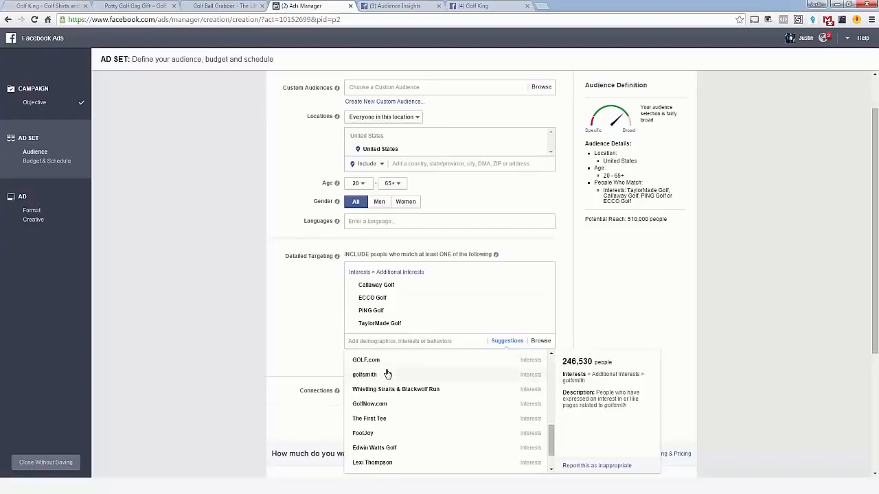
scroll(387, 373, "down", 1)
scroll(387, 373, "down", 2)
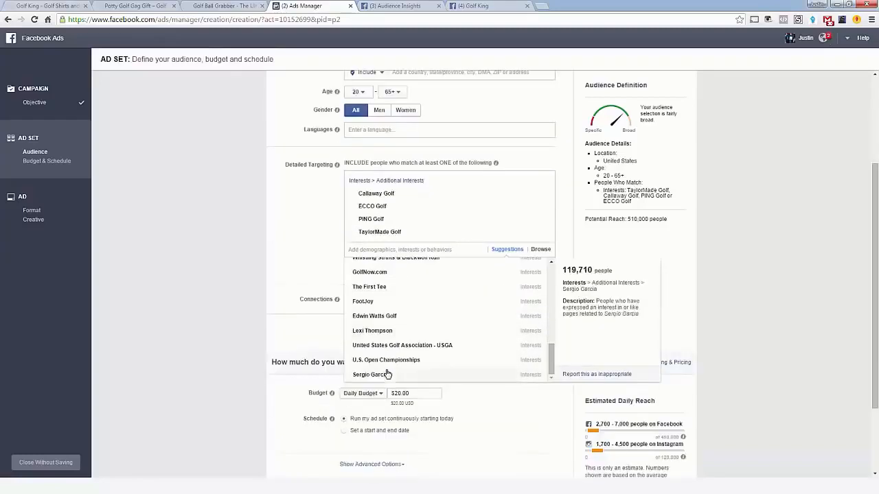
scroll(388, 374, "up", 6)
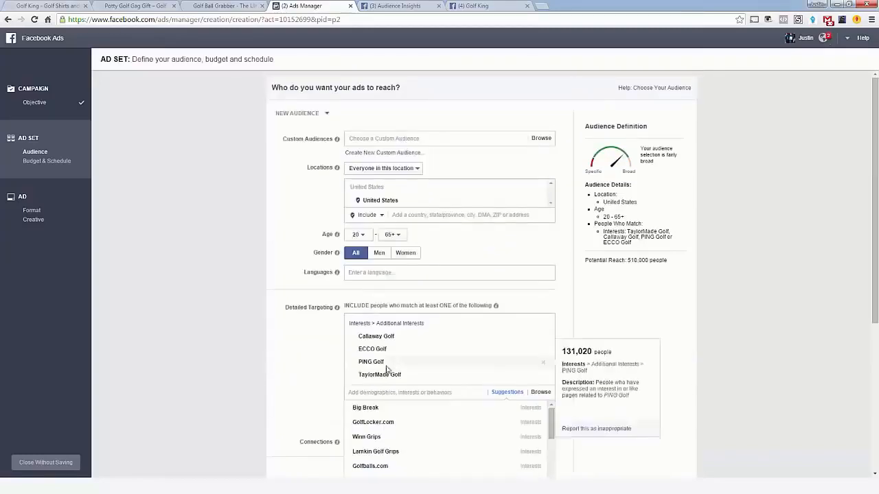
left_click(364, 394)
type("B")
key("BackSpace")
type("Nike Golf")
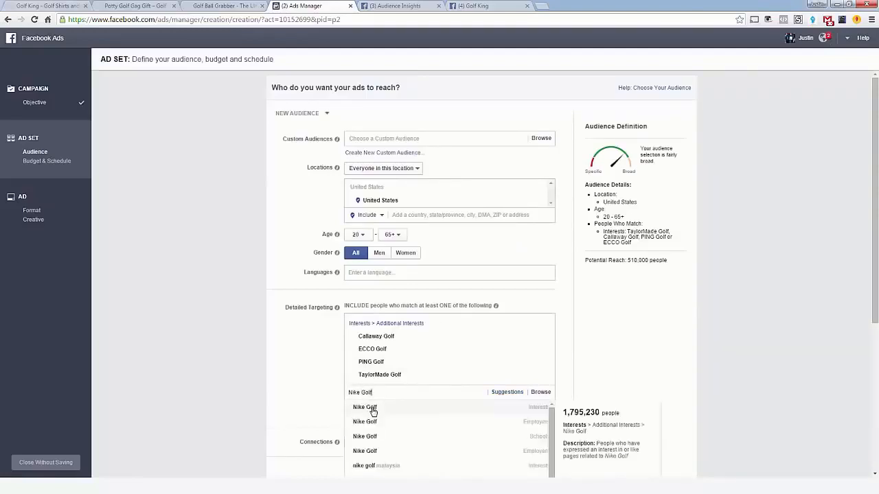
left_click(373, 411)
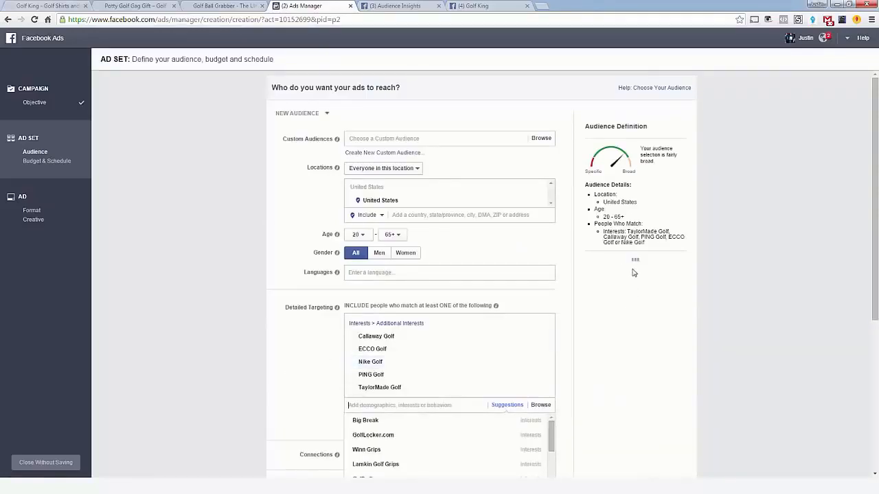
Step: Search Google for "golf brands" in a new browser tab and open Golfsmith's list of golf brands and manufacturers
left_click(542, 6)
type("golf brands")
key("Return")
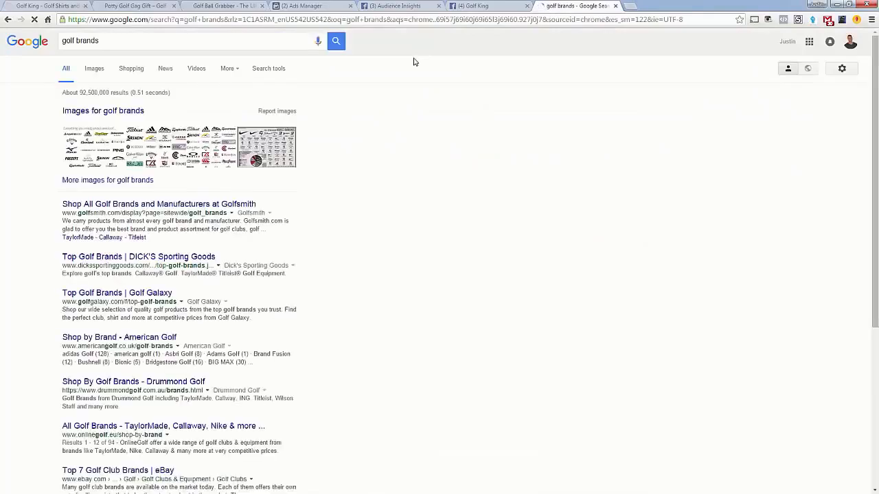
left_click(199, 204)
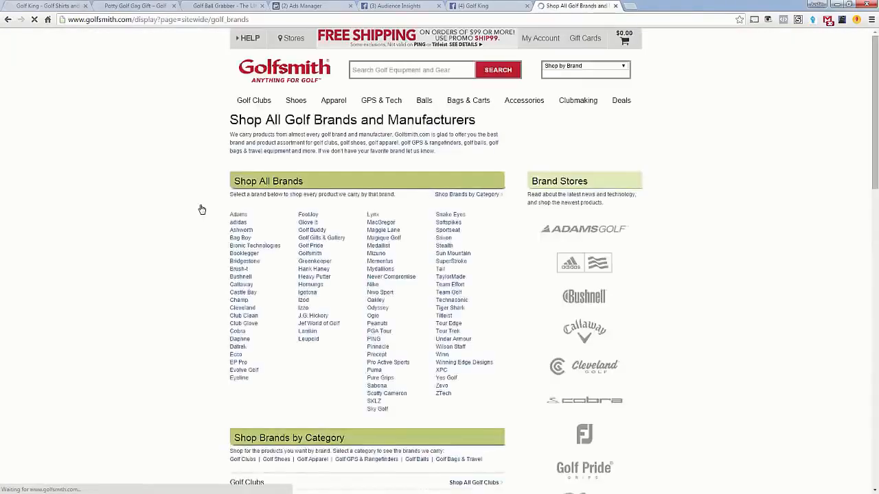
scroll(254, 228, "down", 1)
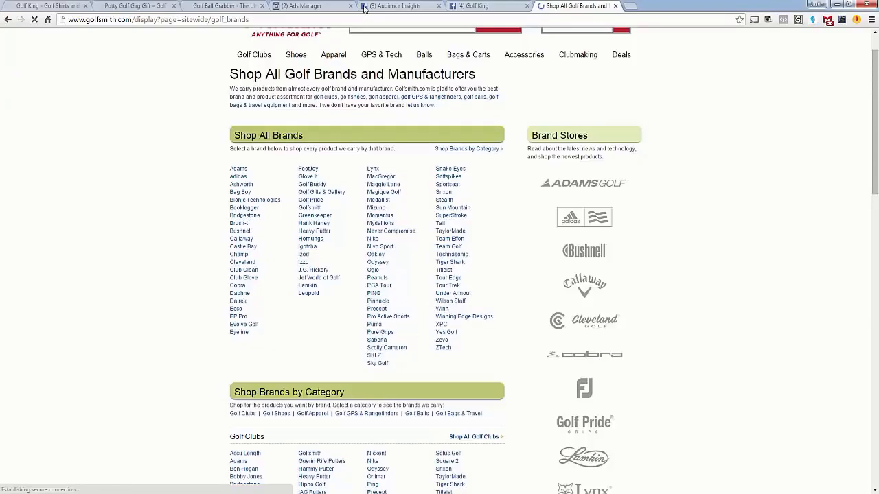
Step: Return to Ads Manager and add the Titleist interest to the ad set's detailed targeting
left_click(302, 6)
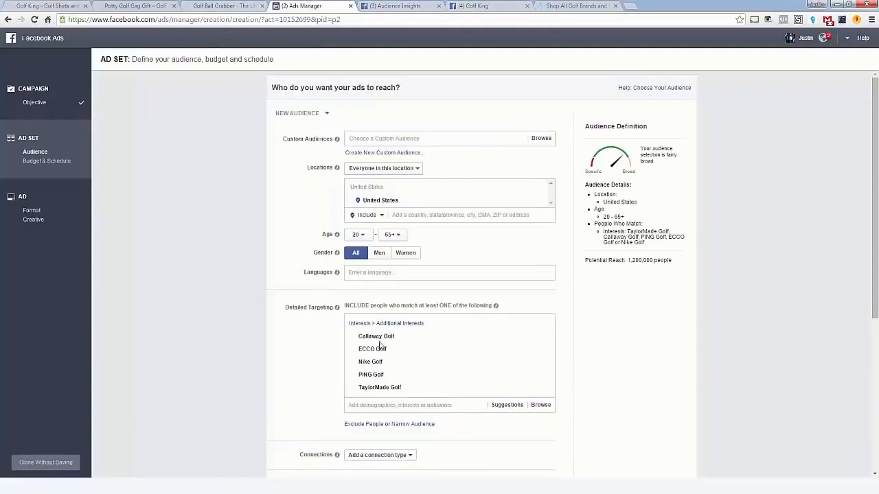
left_click(385, 407)
type("Titleist")
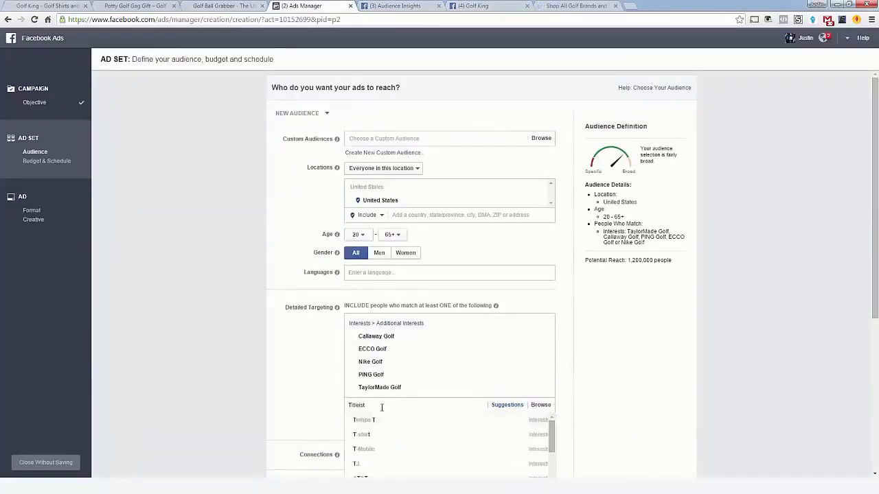
double_click(382, 407)
type("Titleist")
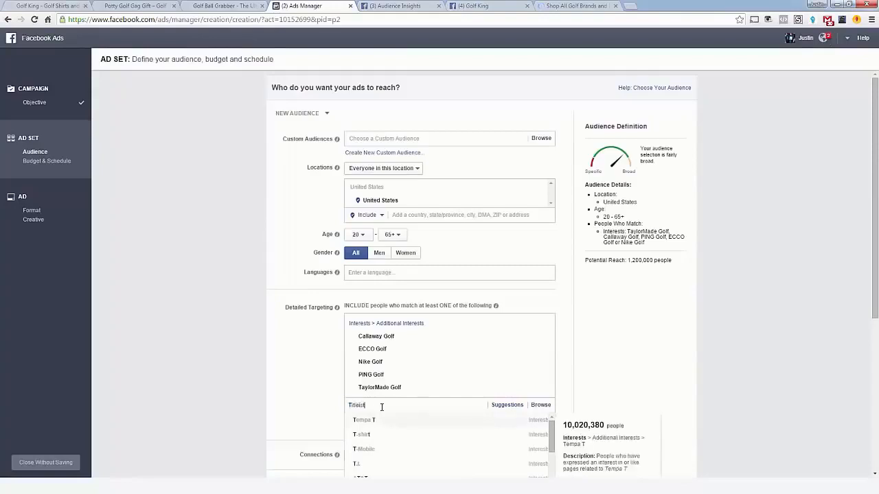
left_click(336, 397)
left_click(391, 405)
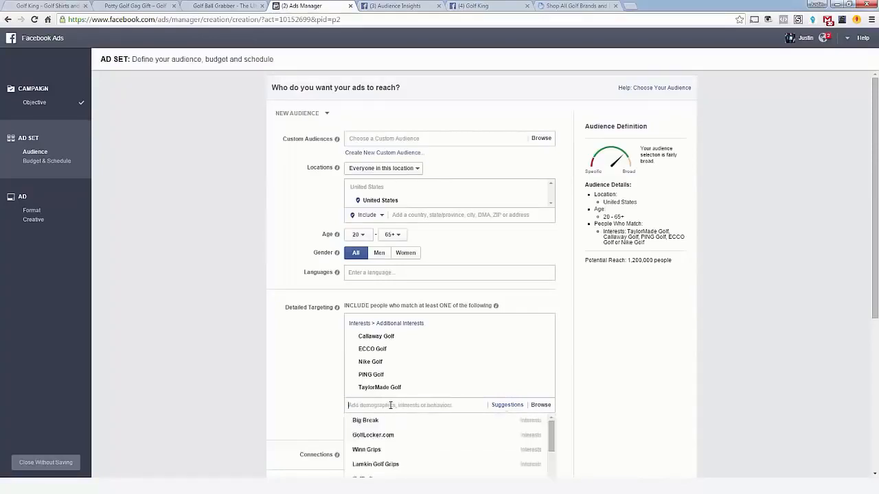
type("Titleist")
key("Return")
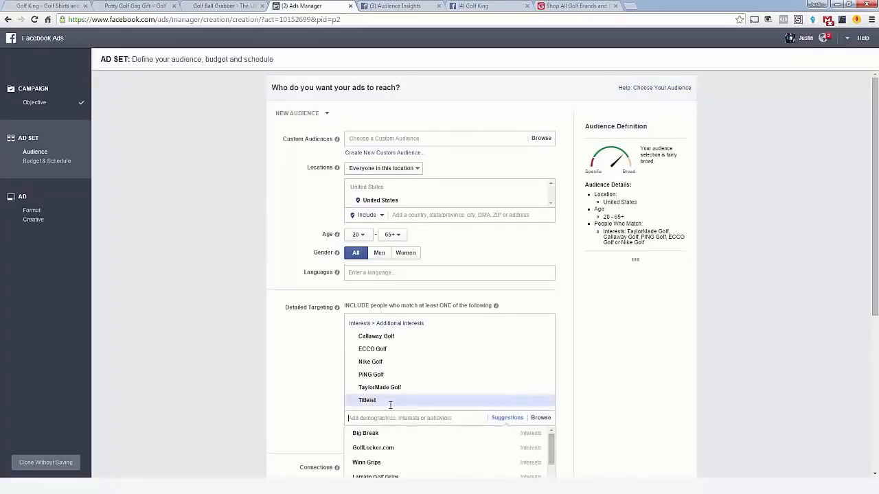
left_click(608, 333)
Step: Set the ad set's daily budget to $5.00
scroll(608, 341, "down", 1)
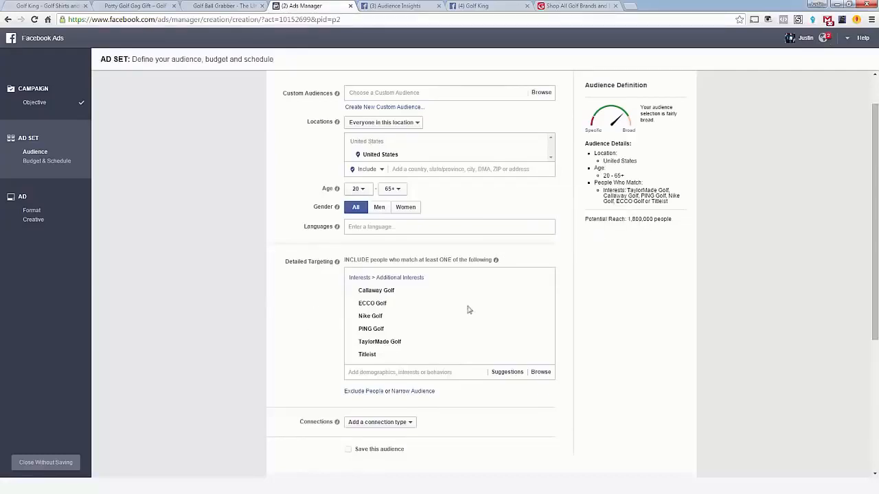
scroll(218, 356, "down", 3)
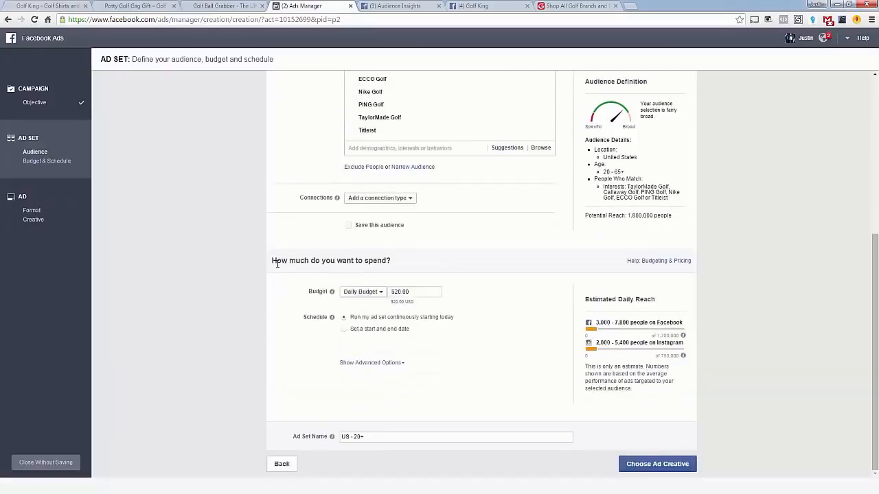
left_click_drag(401, 291, 344, 294)
type("5")
left_click(247, 295)
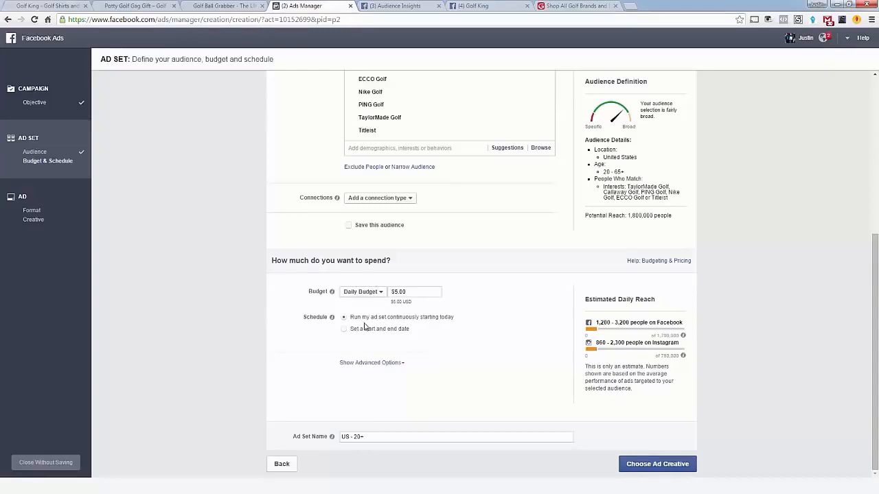
Step: Check the start and end date option, keep the ad set running continuously starting today, and proceed to the ad creative
left_click(344, 329)
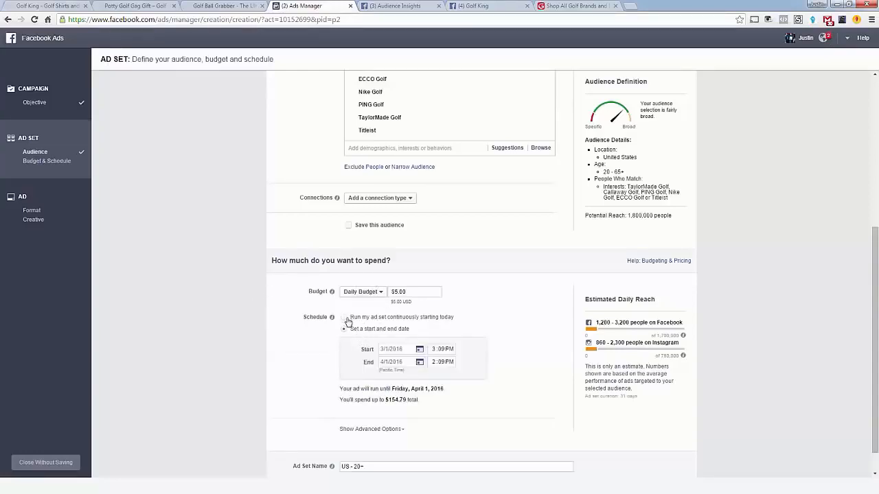
left_click(346, 318)
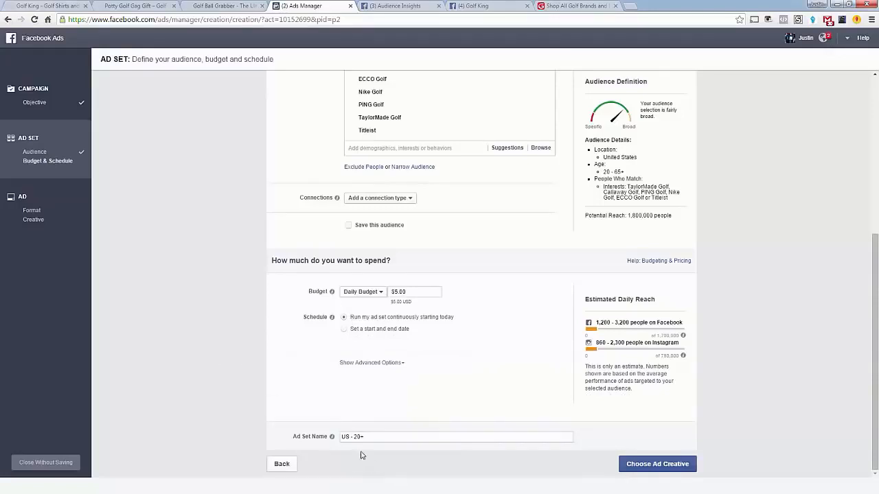
left_click(686, 466)
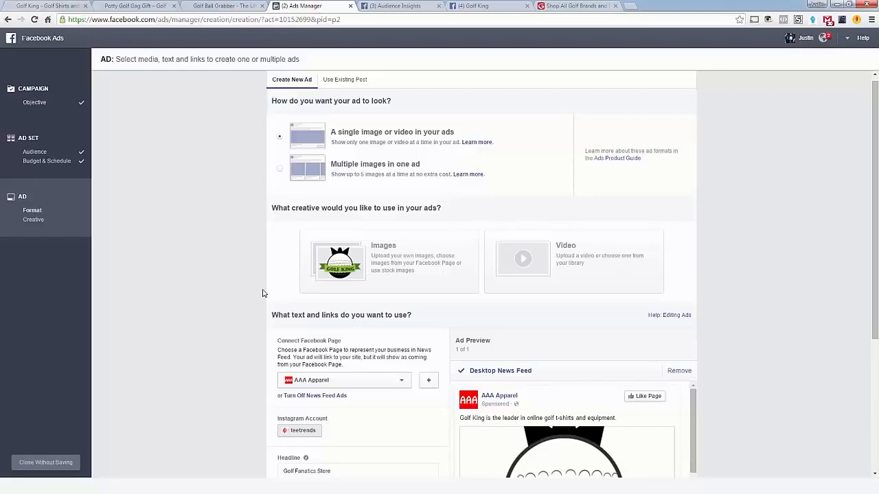
Step: Connect the Golf King Facebook page to the ad in place of AAA Apparel
scroll(845, 384, "down", 1)
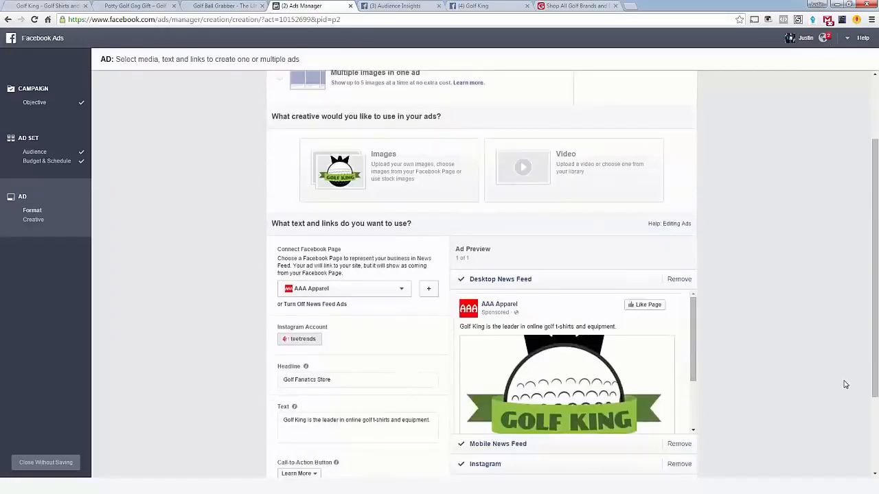
scroll(846, 386, "down", 1)
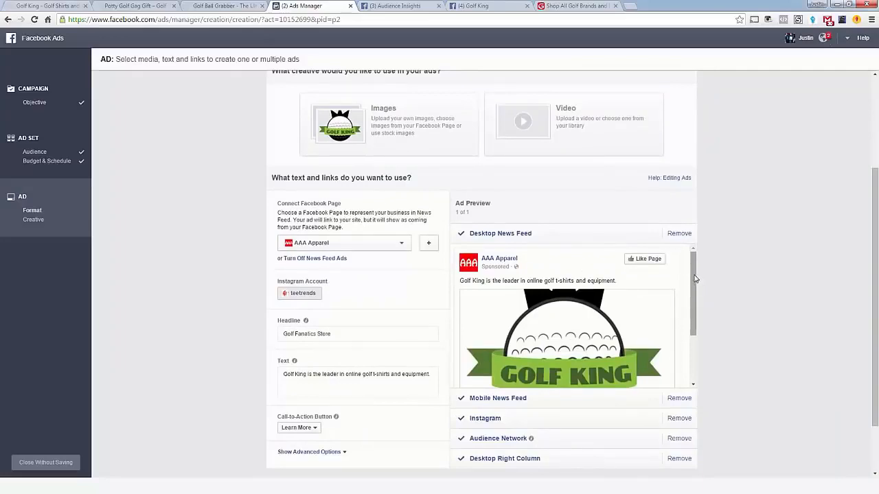
left_click_drag(694, 290, 678, 281)
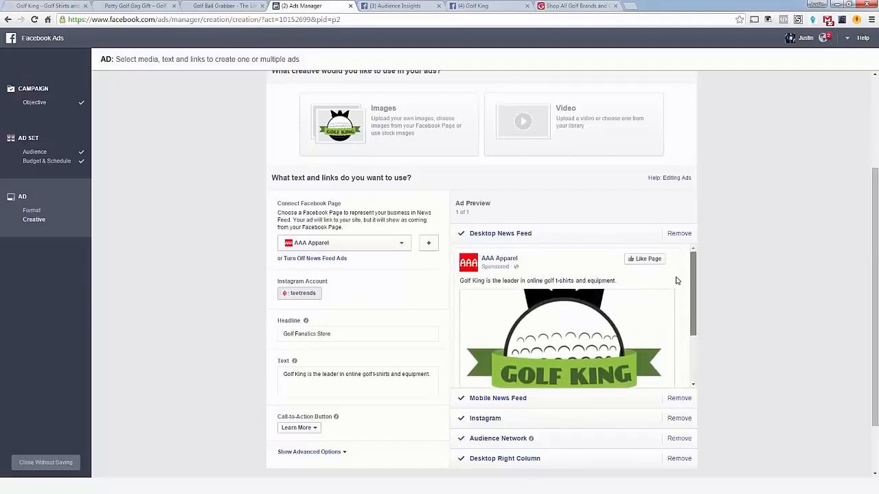
left_click(338, 249)
type("Golf")
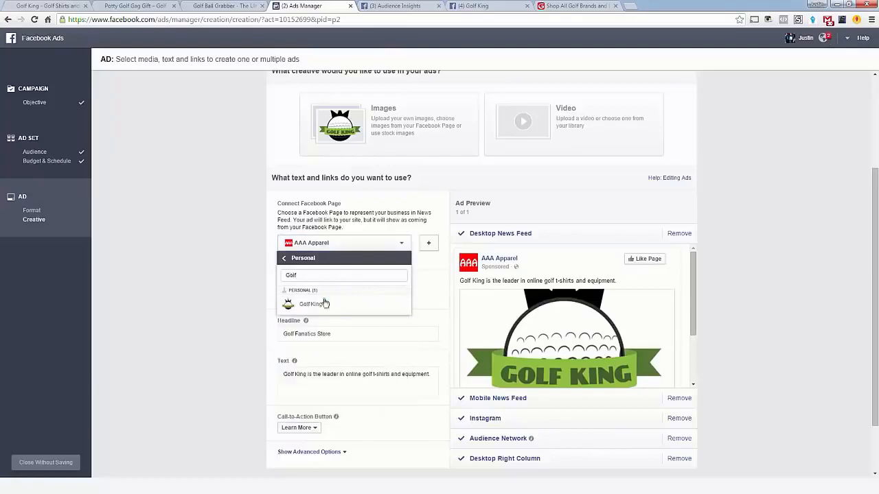
left_click(325, 304)
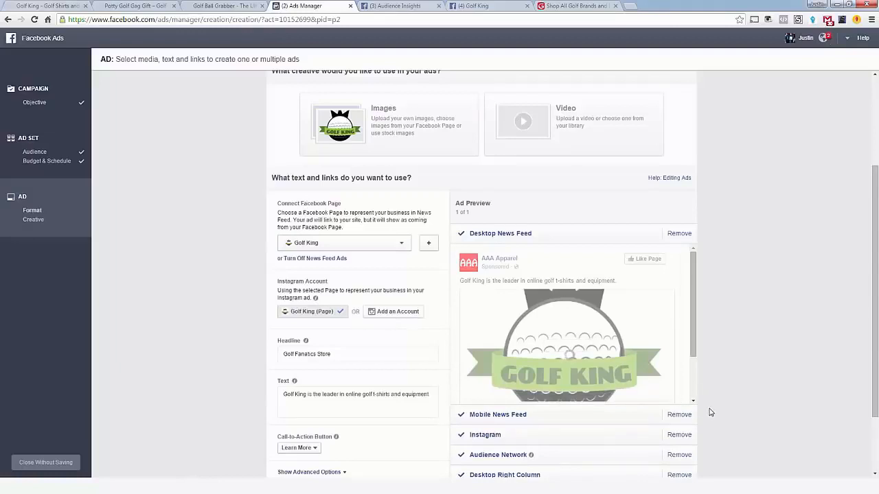
Step: Preview the ad in the Mobile News Feed, Instagram, Audience Network and Desktop Right Column placements
scroll(711, 412, "down", 1)
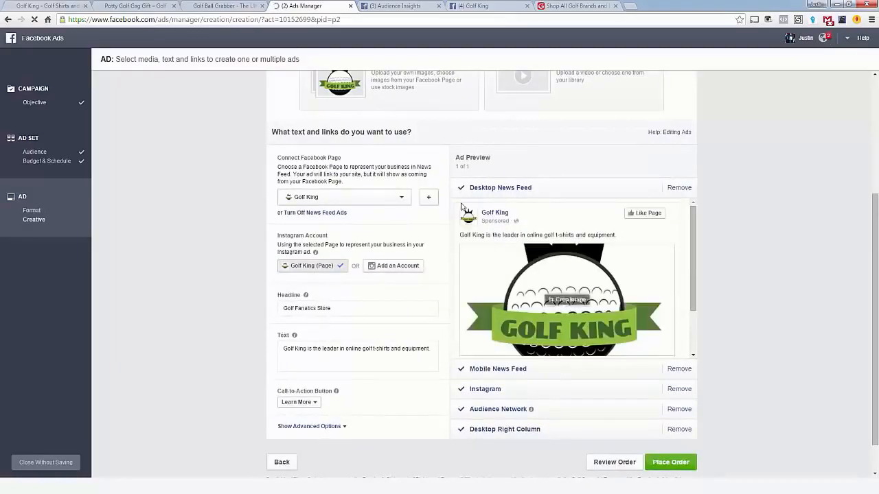
left_click(502, 371)
left_click(498, 391)
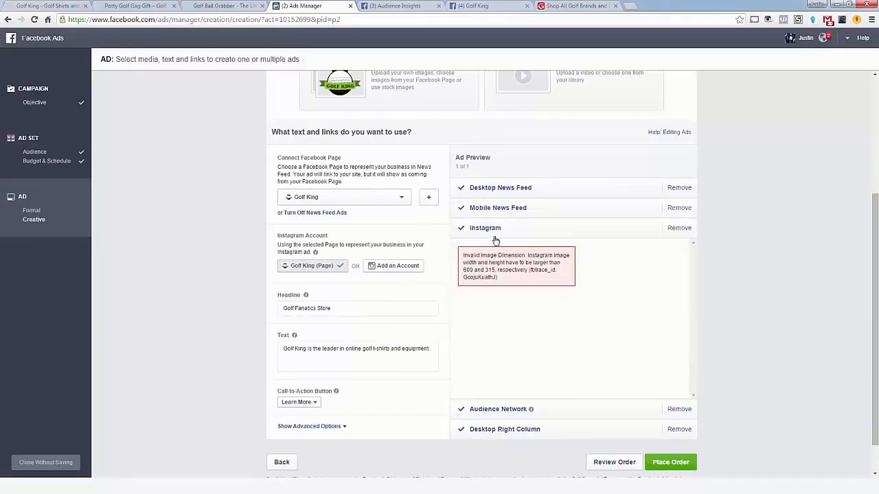
left_click(522, 411)
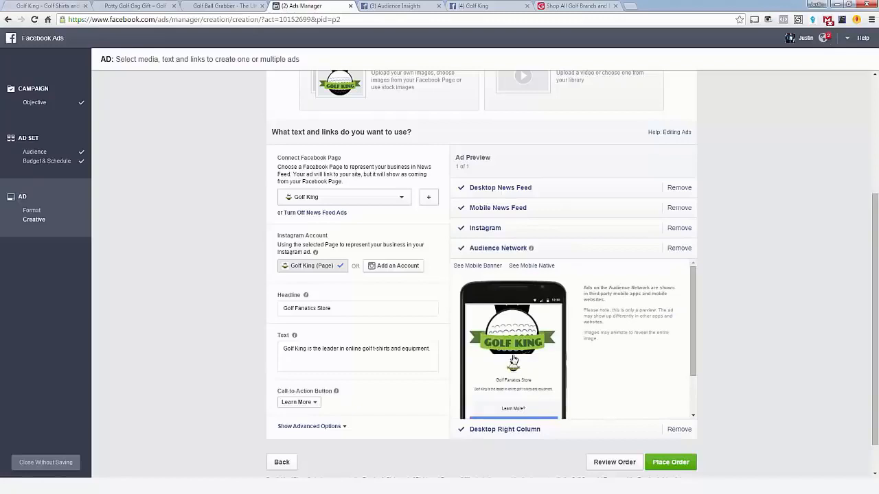
left_click(515, 429)
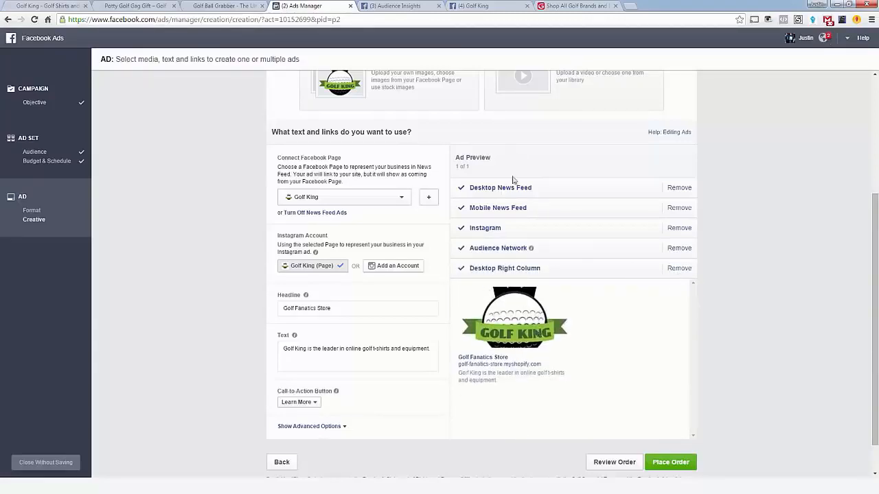
Step: Remove the Desktop Right Column, Audience Network and Instagram placements, and show the Desktop News Feed preview
left_click(679, 268)
left_click(679, 248)
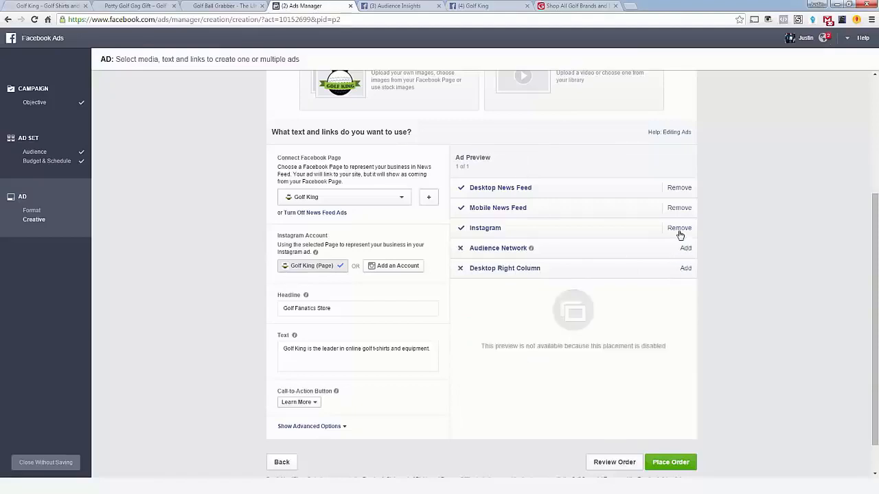
left_click(679, 229)
left_click(566, 193)
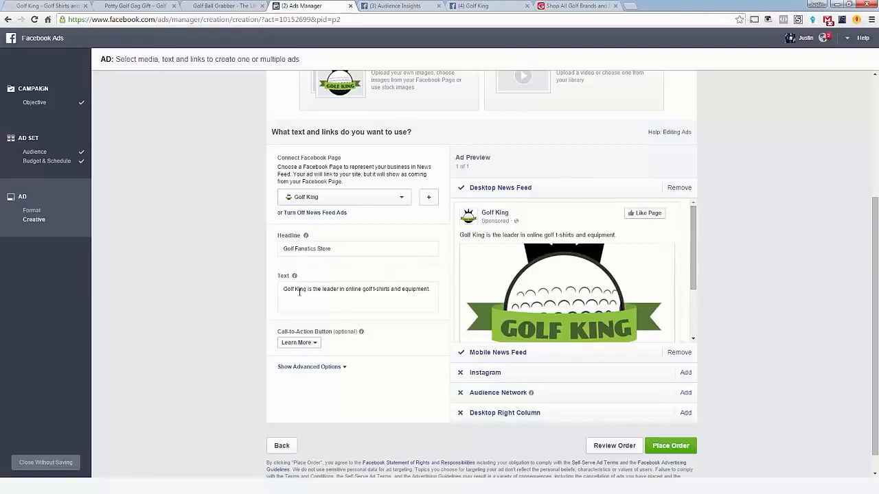
Step: Replace the ad headline with "Do You Like Golf?"
left_click(323, 288)
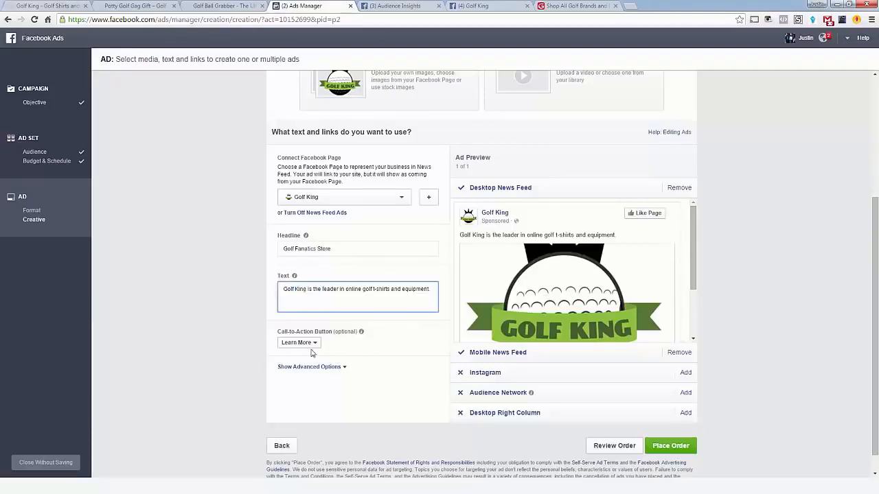
scroll(683, 284, "down", 2)
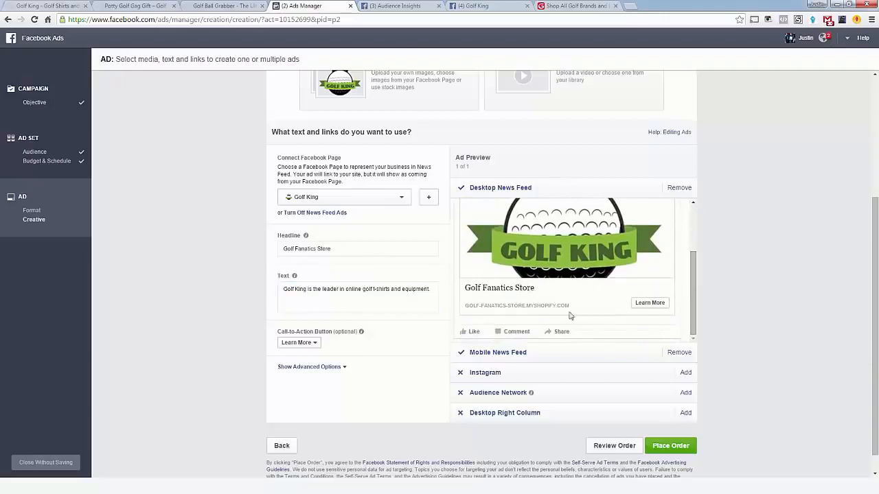
left_click_drag(342, 248, 252, 248)
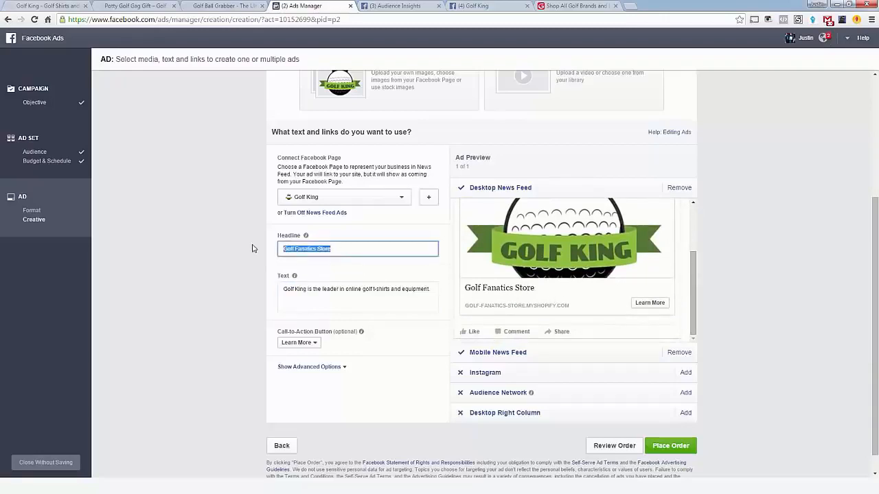
type("Do You Like Golf?")
left_click(772, 296)
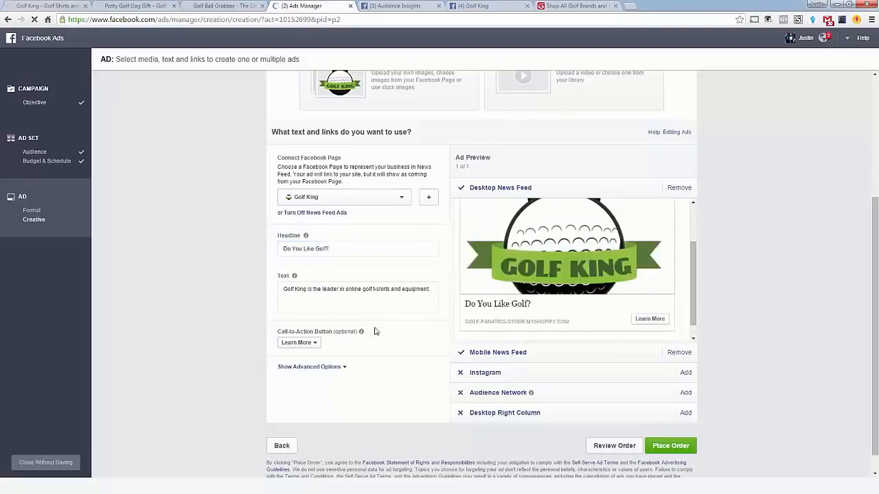
Step: Copy the title "Golf Ball Grabber - The Ultimate Ball Retriever" from the store's product page and return to Ads Manager
left_click(246, 5)
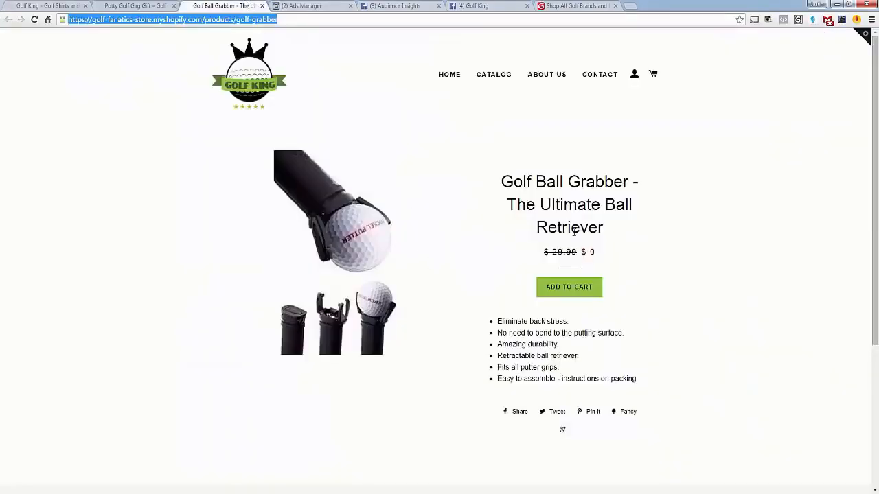
left_click_drag(604, 228, 501, 189)
right_click(507, 190)
left_click(511, 195)
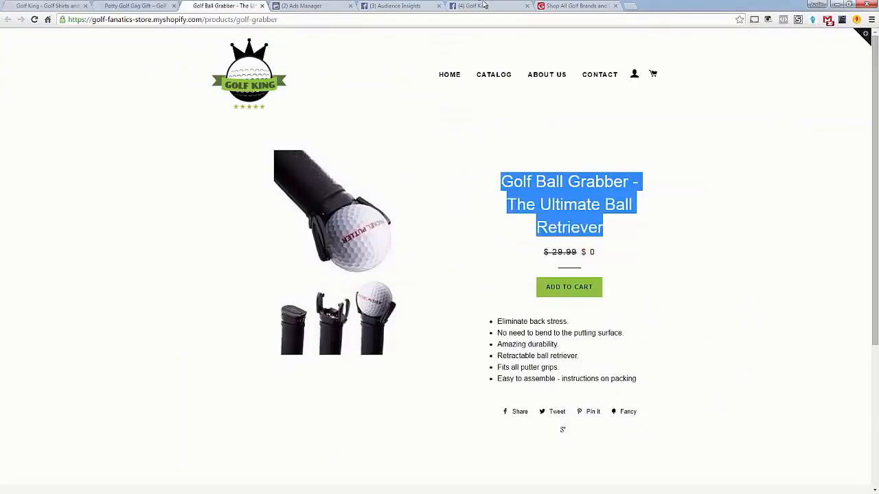
left_click(483, 5)
left_click(407, 5)
left_click(313, 6)
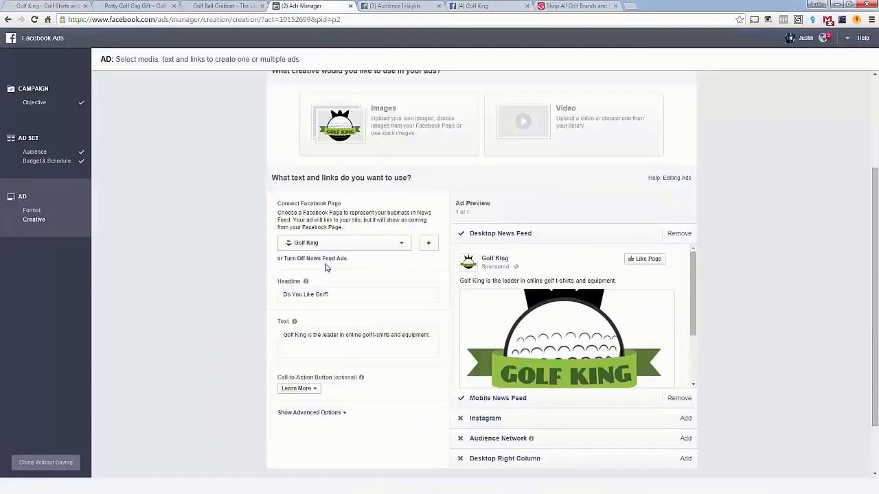
Step: Replace the ad text with "Do You Like Golf? Do You Hate Bending Over To Grab Your Golf Ball?"
left_click(358, 353)
key("ctrl+a")
type("Clic")
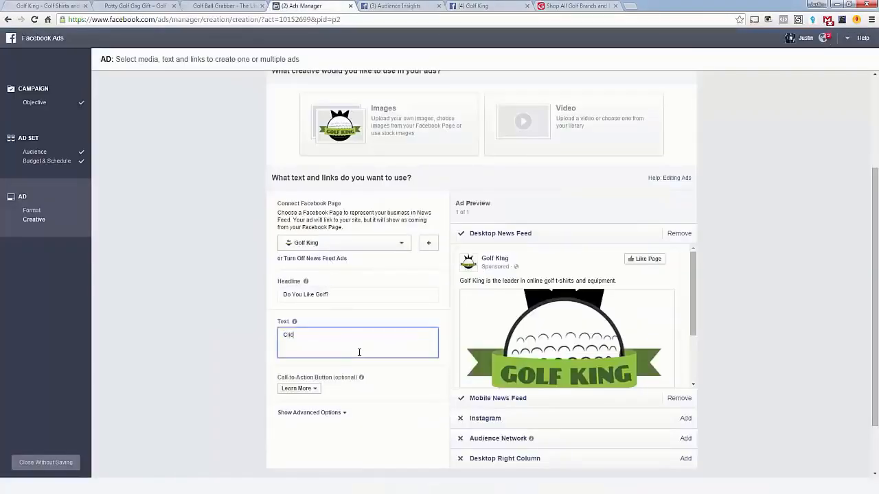
type("k here")
key("ctrl+a")
type("Do You L")
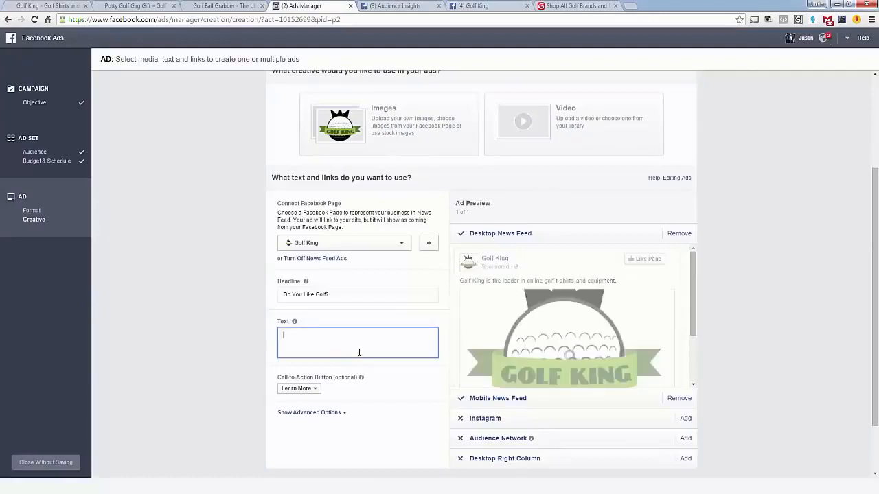
type("ike Golf? ")
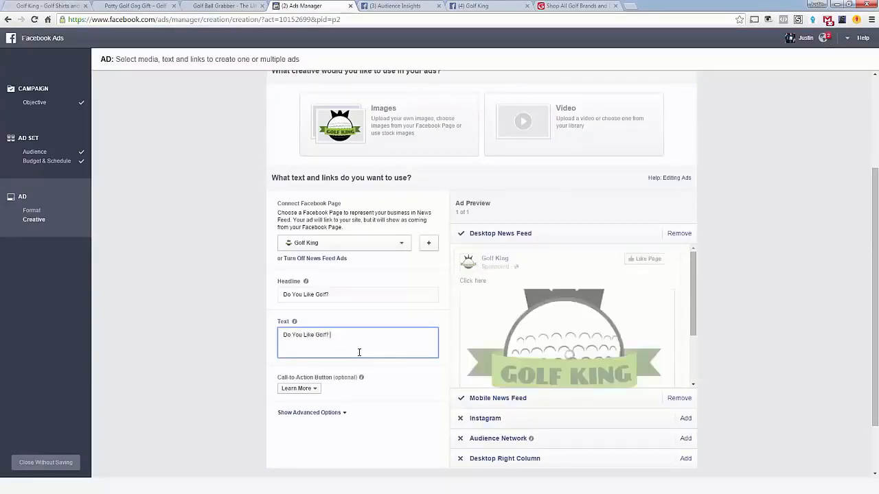
type("Do")
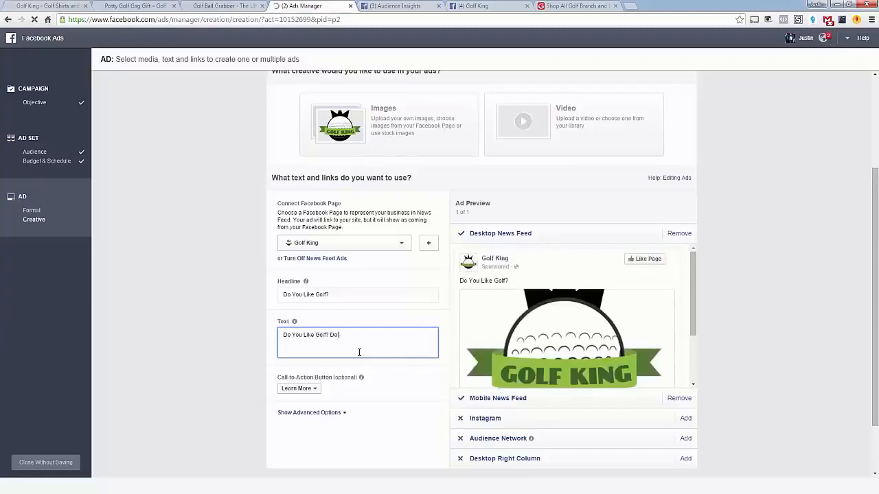
type(" You Hate Bending Over To Grab Your Golf Ball?")
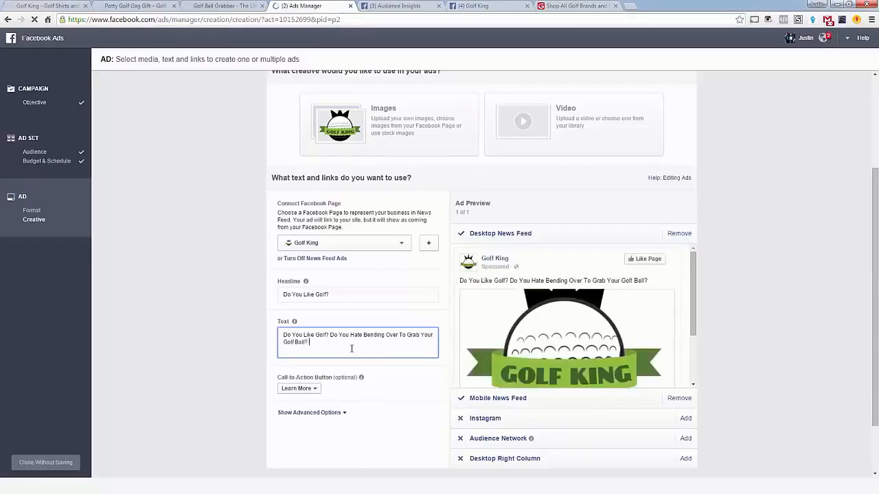
type("Click")
type(" now for")
type(" a")
key("BackSpace")
key("BackSpace")
key("BackSpace")
key("BackSpace")
key("BackSpace")
key("BackSpace")
key("BackSpace")
key("BackSpace")
key("BackSpace")
key("BackSpace")
key("BackSpace")
key("BackSpace")
key("BackSpace")
key("BackSpace")
key("BackSpace")
Step: Add "Get it for free, just pay for shipping." to the end of the ad text
type("Get it for free. just pea")
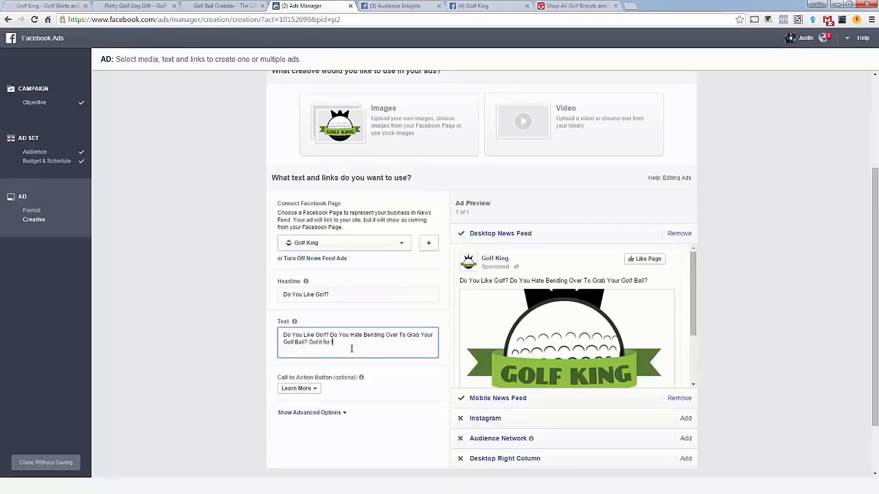
key("BackSpace")
key("BackSpace")
key("BackSpace")
type("pay for shipping")
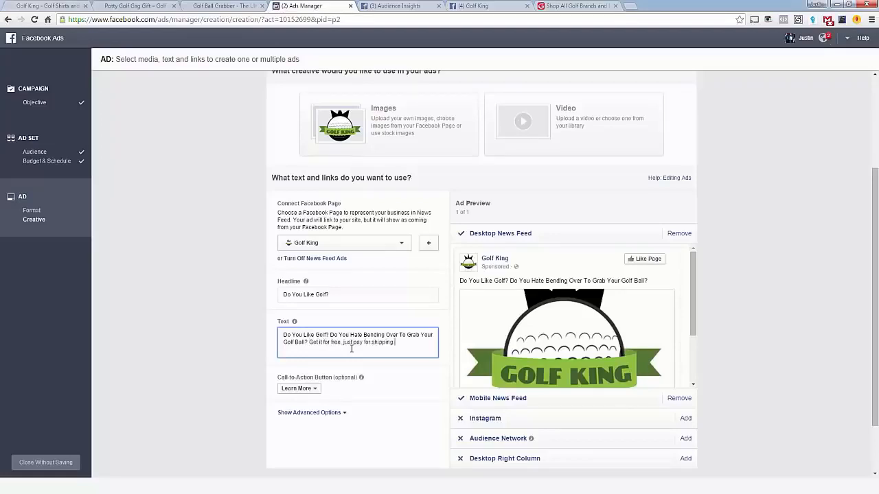
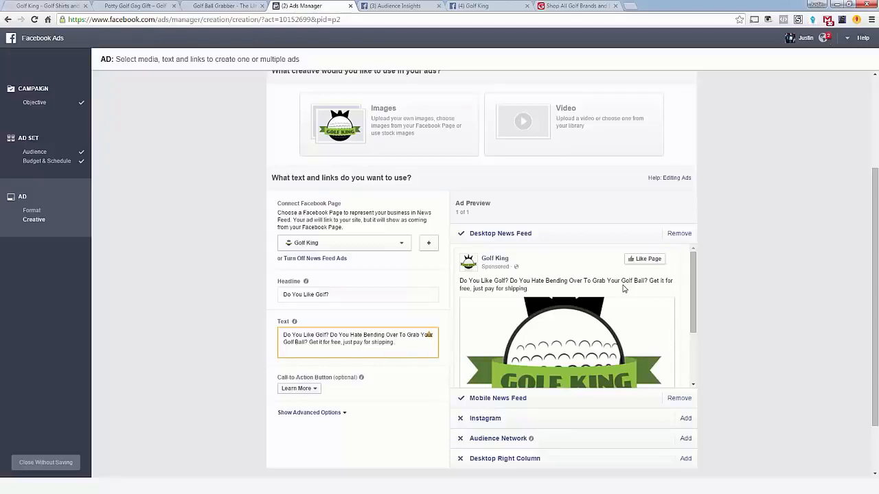
Step: Change the ad's call-to-action button to Shop Now and check it in the Desktop News Feed preview
left_click_drag(695, 302, 697, 353)
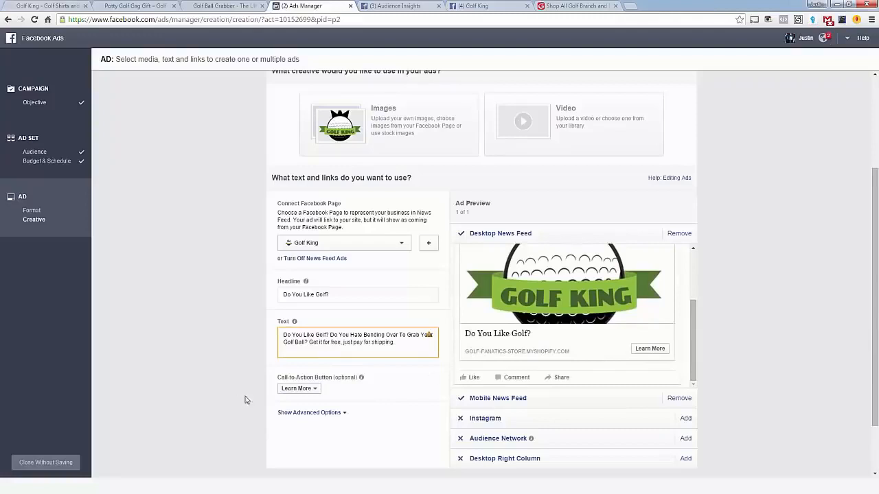
left_click(303, 389)
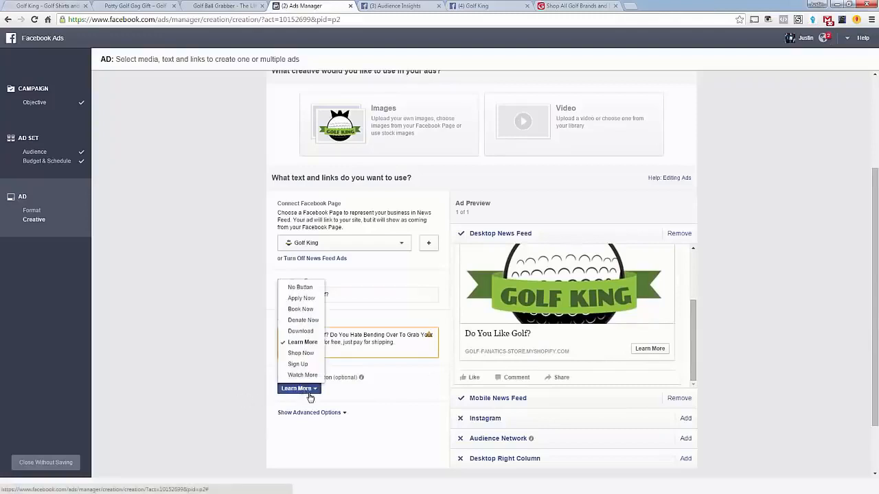
left_click(305, 353)
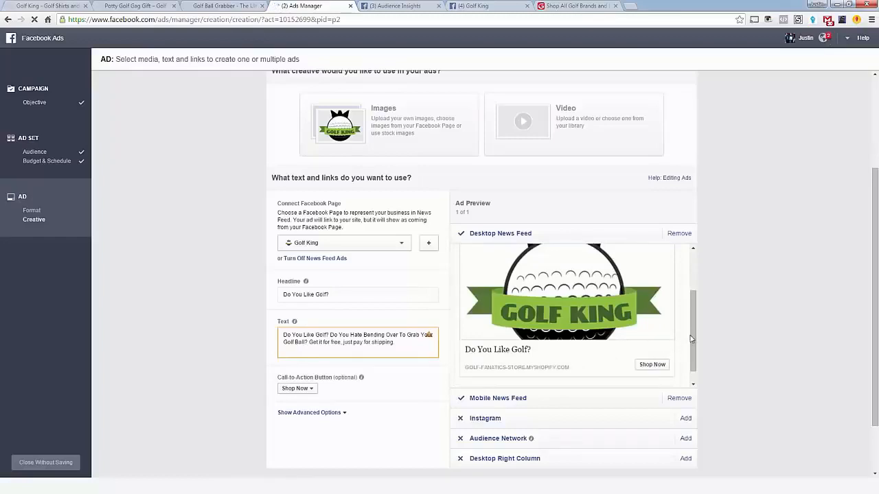
left_click_drag(691, 339, 691, 324)
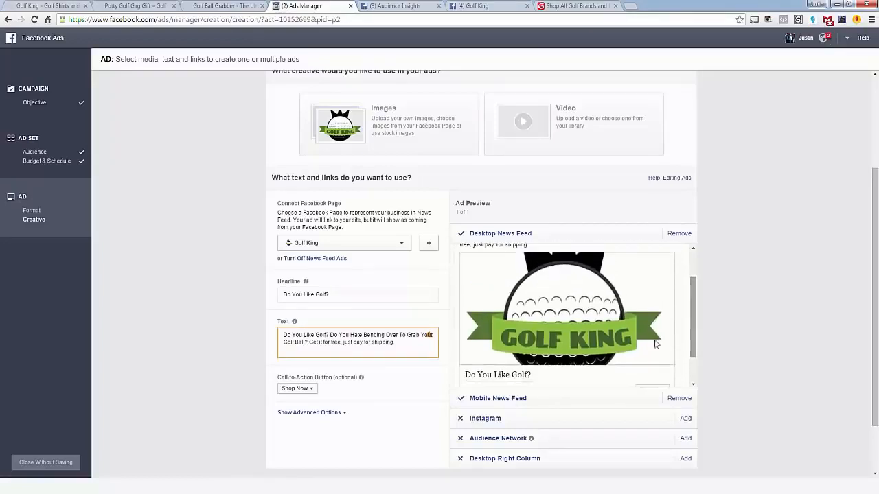
Step: Replace the ad headline with "Free Just Pay Shipping" and review the updated ad preview
left_click_drag(344, 294, 226, 286)
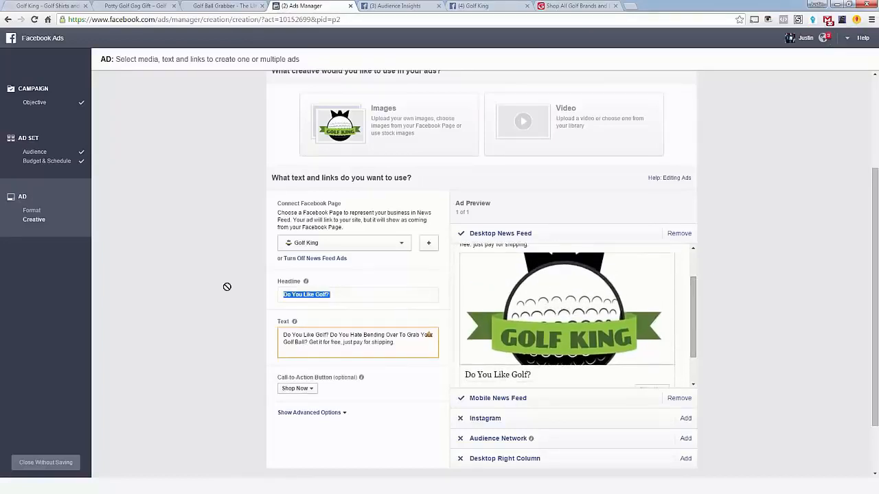
left_click(366, 299)
left_click(367, 297)
key("ctrl+a")
type("F")
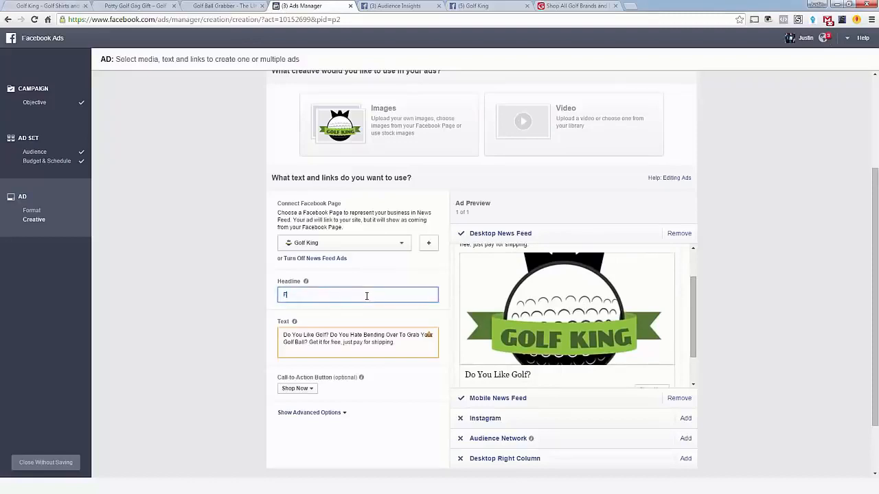
type("ree Juts F")
type("st Pay")
type(" Shipping")
key("Tab")
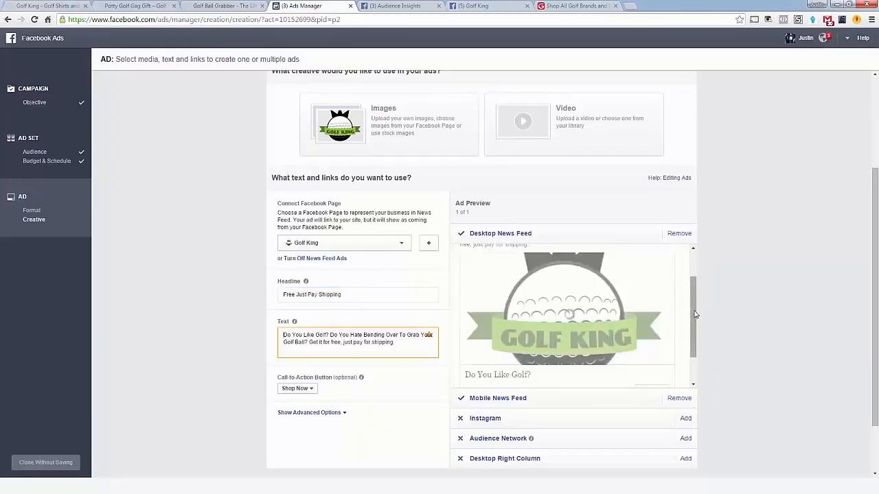
mouse_move(694, 315)
left_mouse_down()
mouse_move(695, 296)
mouse_move(693, 308)
left_mouse_up()
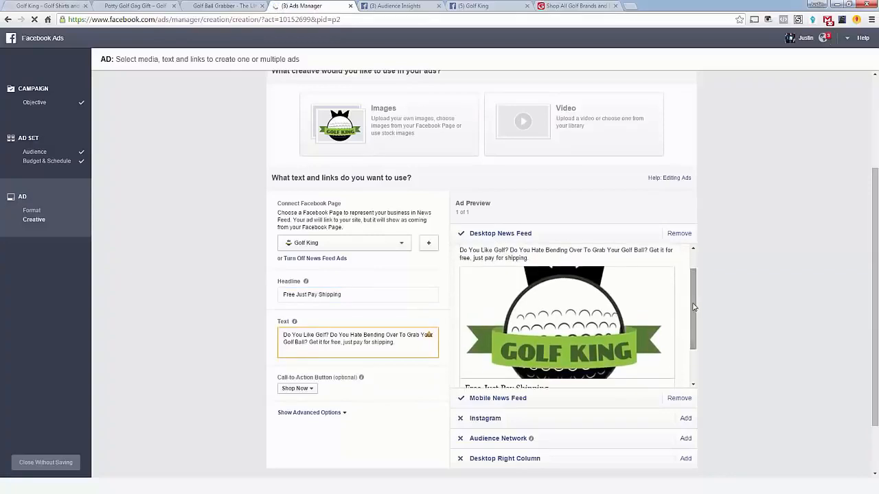
scroll(712, 315, "up", 2)
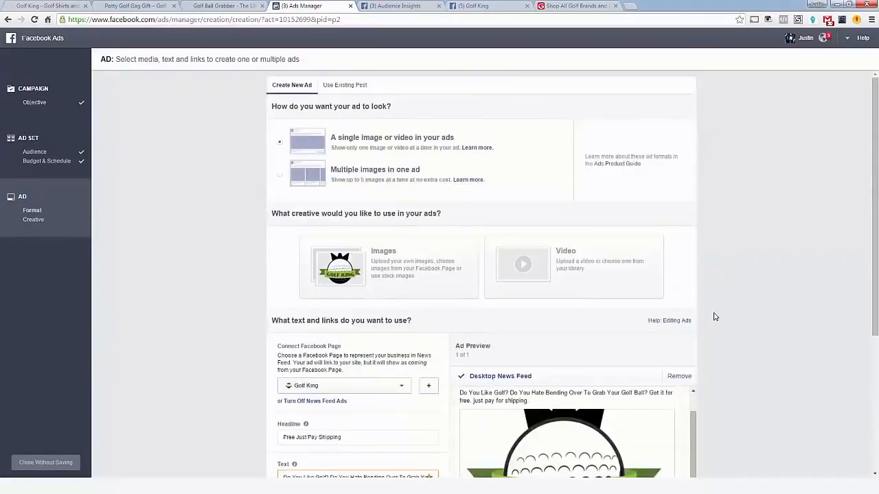
scroll(714, 316, "down", 3)
mouse_move(570, 297)
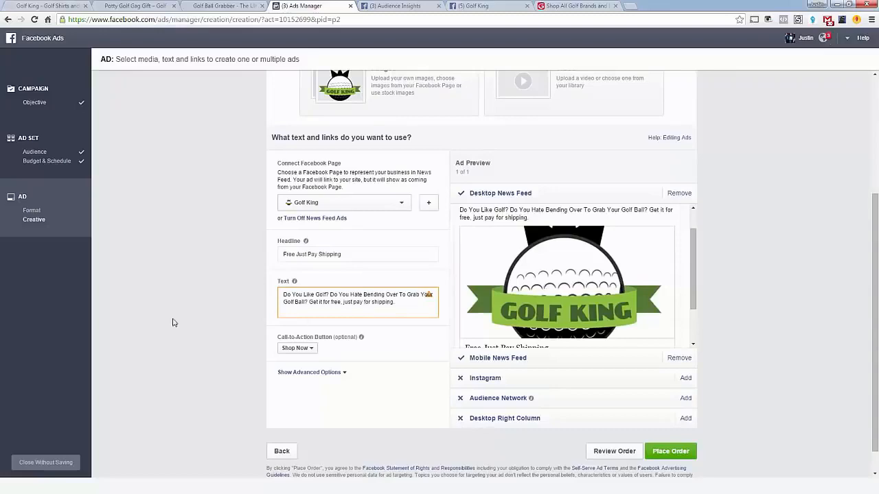
Step: Switch to Photoshop and create a new blank document with a wide white canvas for the ad image
key("alt+Tab")
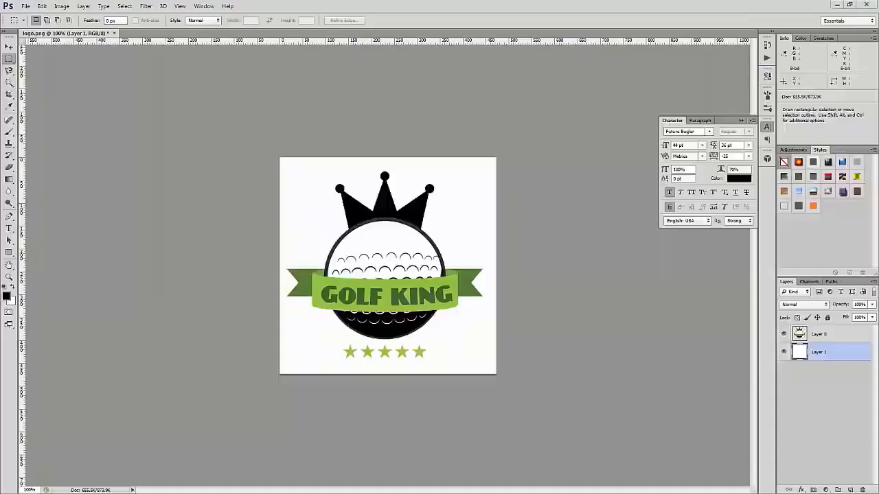
key("ctrl+shift+s")
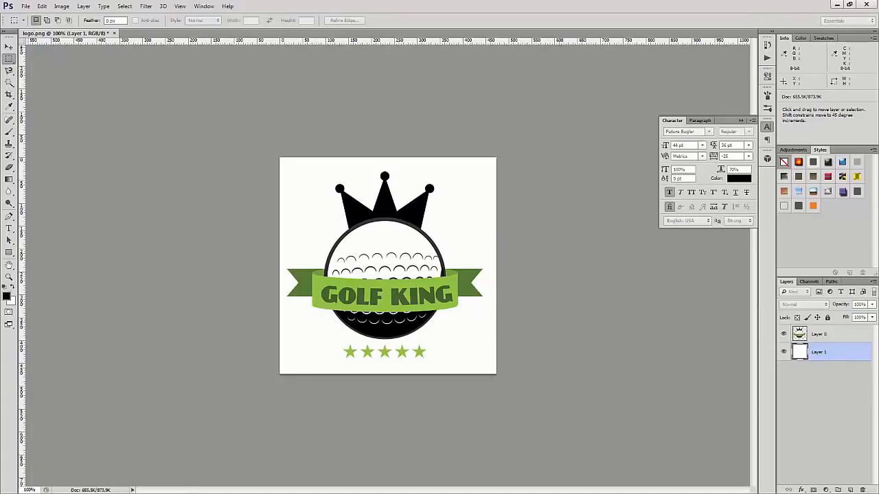
key("Return")
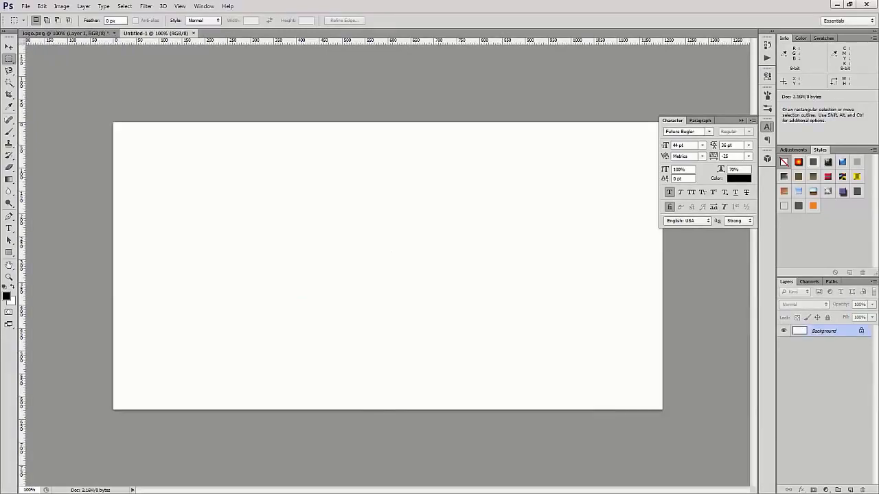
key("ctrl+minus")
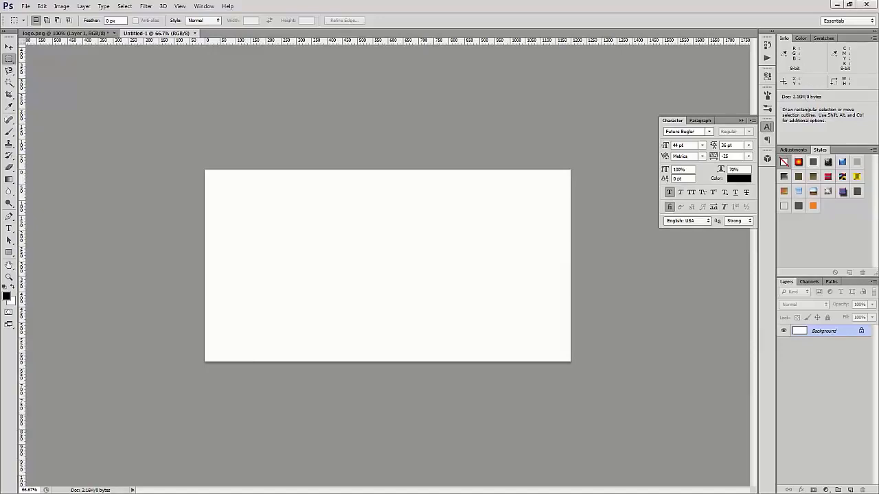
Step: Place the golf ball grabber product photo on the canvas and enlarge it proportionally to about 132%
left_click_drag(296, 316, 297, 317)
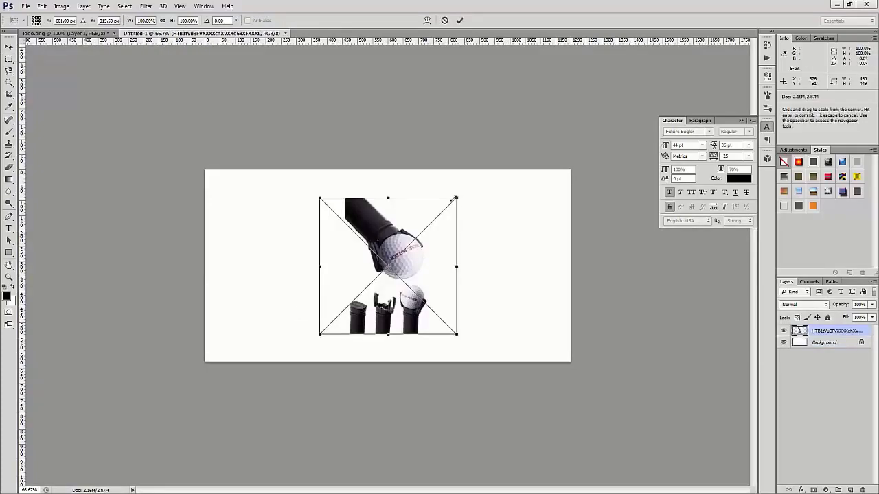
left_click_drag(456, 198, 516, 173)
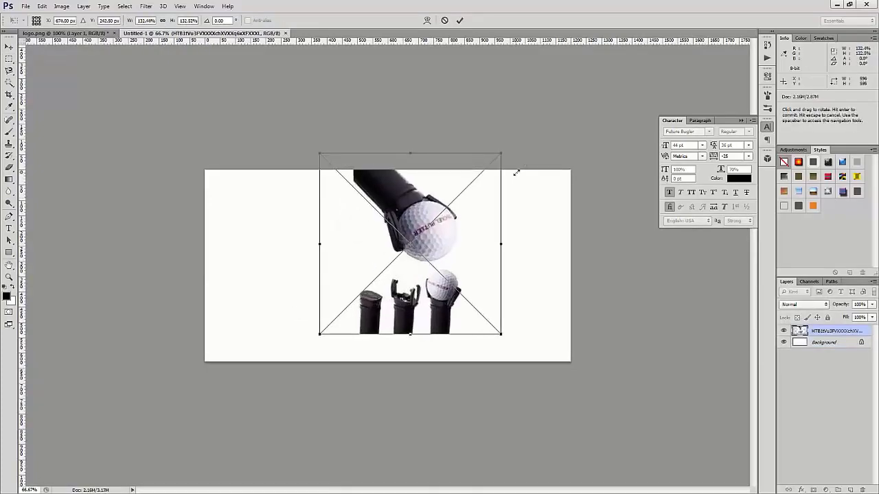
key("Return")
Step: Move the product photo to the canvas's lower-left corner, aligning the cut-off grips with the left and bottom canvas edges
left_click_drag(481, 198, 287, 261)
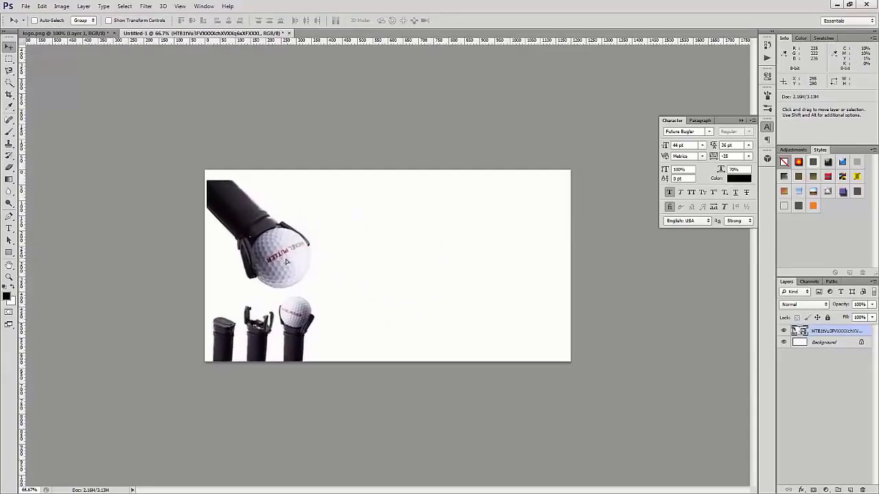
key("Left")
key("Left")
key("Left")
key("Left")
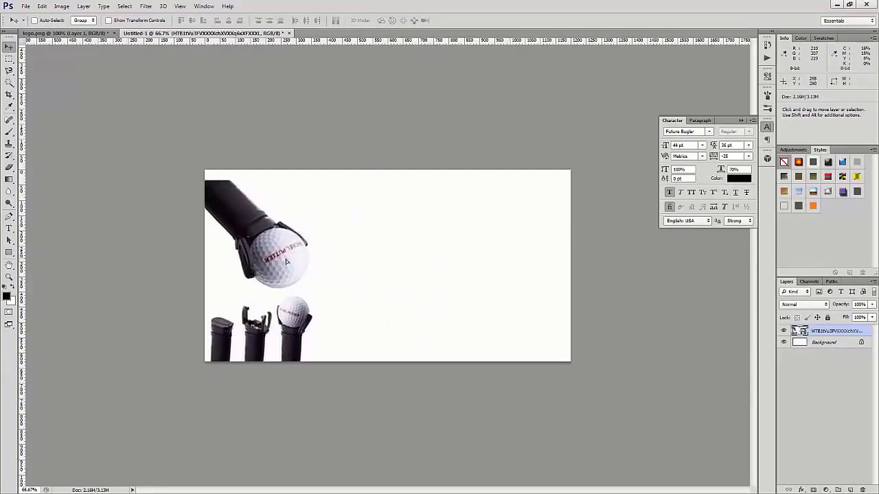
key("Up")
key("Up")
key("Down")
key("Down")
key("Down")
key("Down")
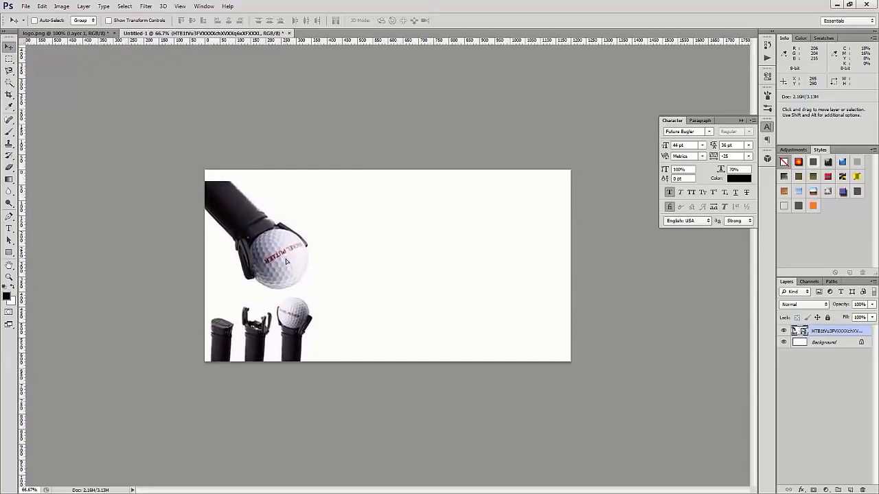
Step: Scale up the golf ball pickup tool image until it spans the full canvas height
key("ctrl+t")
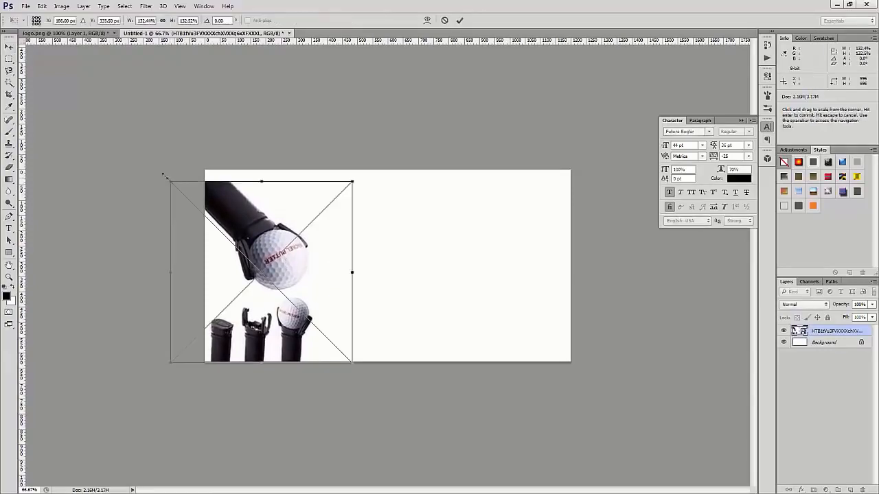
left_click_drag(169, 181, 154, 166)
key("Return")
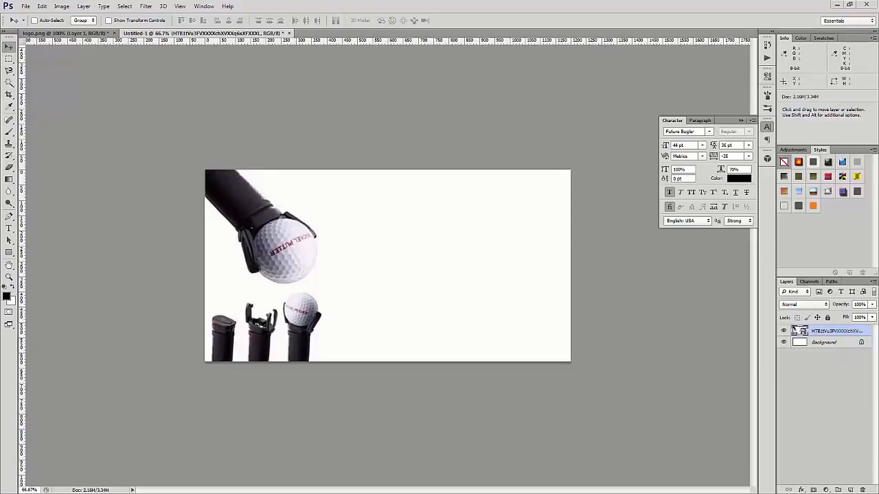
Step: Place the Golf-Ball-On-Grass wallpaper photo on the canvas and align it with the canvas's lower-left corner
left_click_drag(306, 276, 427, 276)
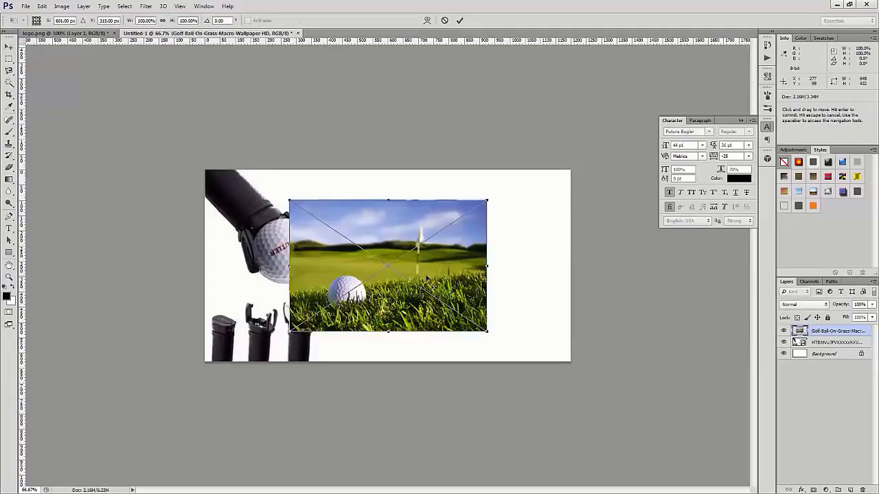
key("Return")
left_click_drag(428, 270, 331, 304)
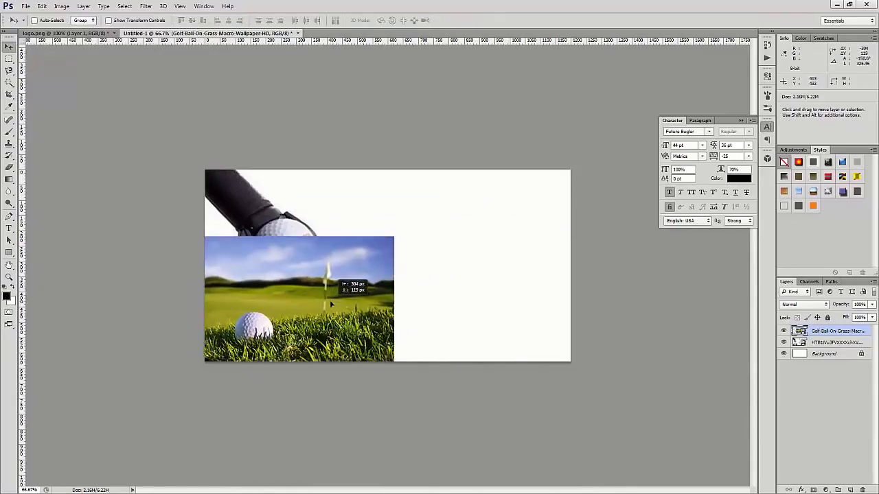
Step: Scale the grass photo to cover the whole canvas and nudge it down to show more sky
key("ctrl+t")
left_click_drag(395, 237, 607, 173)
key("Return")
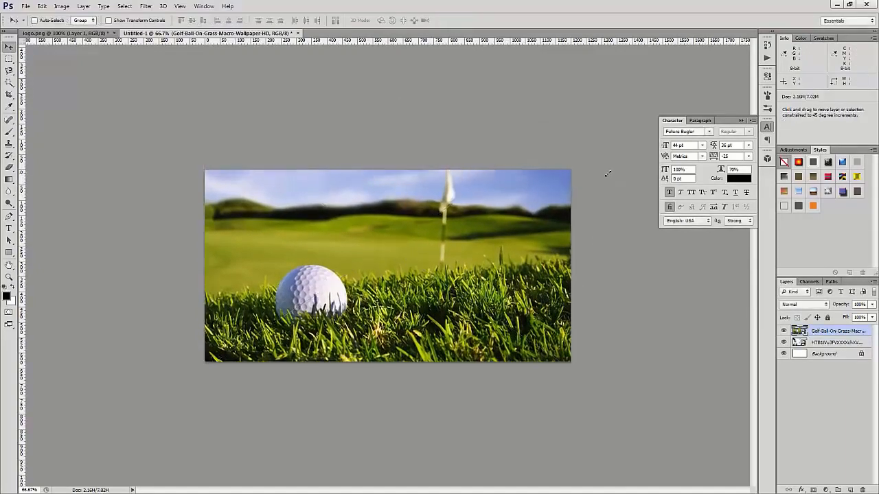
key("shift+Down")
key("shift+Down")
key("shift+Down")
key("shift+Down")
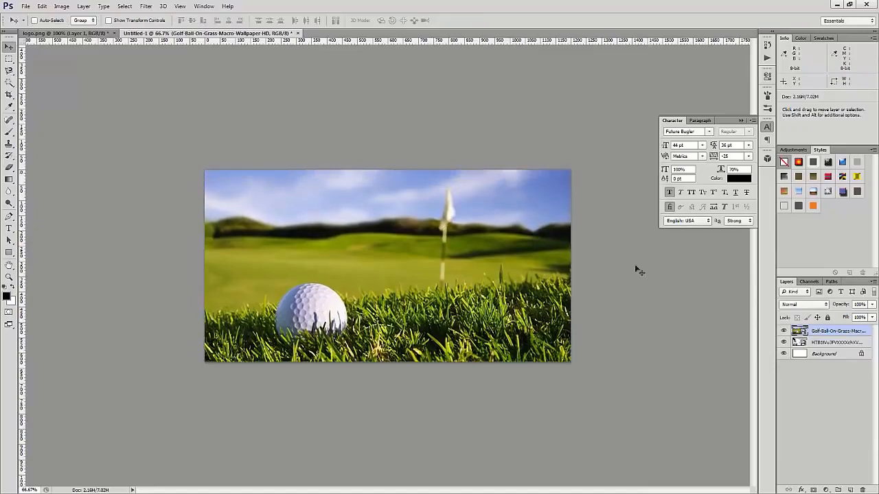
Step: Stack the pickup tool layer above the grass photo and move its image to the canvas's right side
left_click_drag(818, 345, 820, 330)
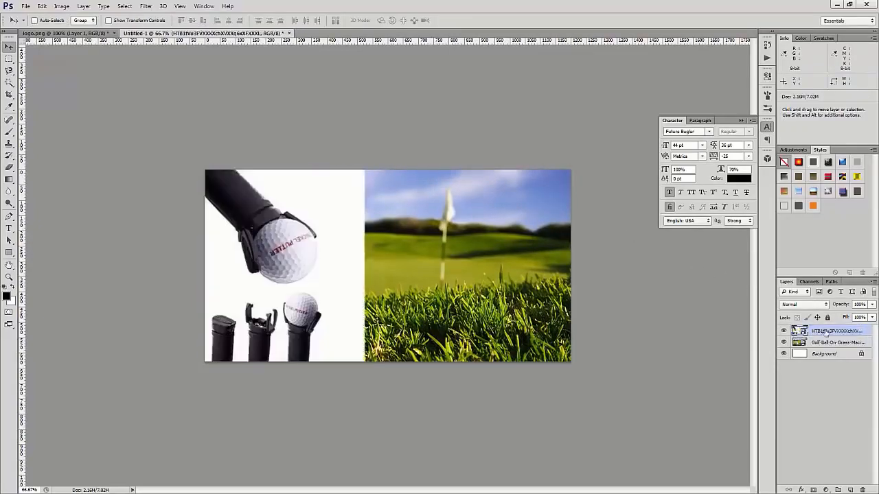
left_click_drag(296, 289, 508, 282)
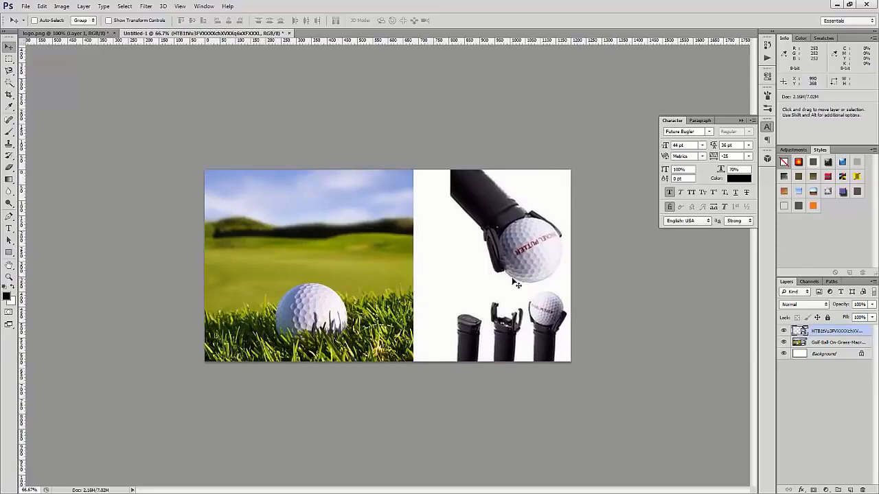
Step: Rasterize the pickup tool layer and delete a full-height white strip about 90 px wide along its left edge
key("m")
left_click_drag(441, 164, 413, 362)
key("Delete")
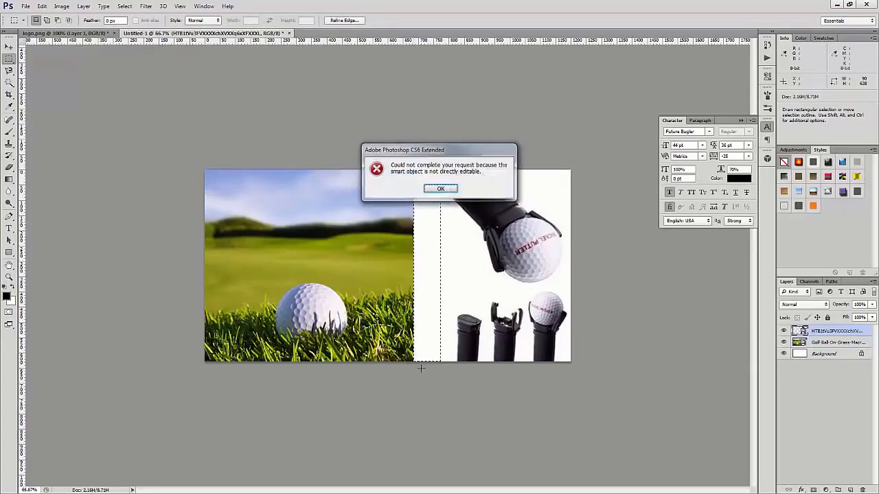
left_click(441, 189)
right_click(841, 332)
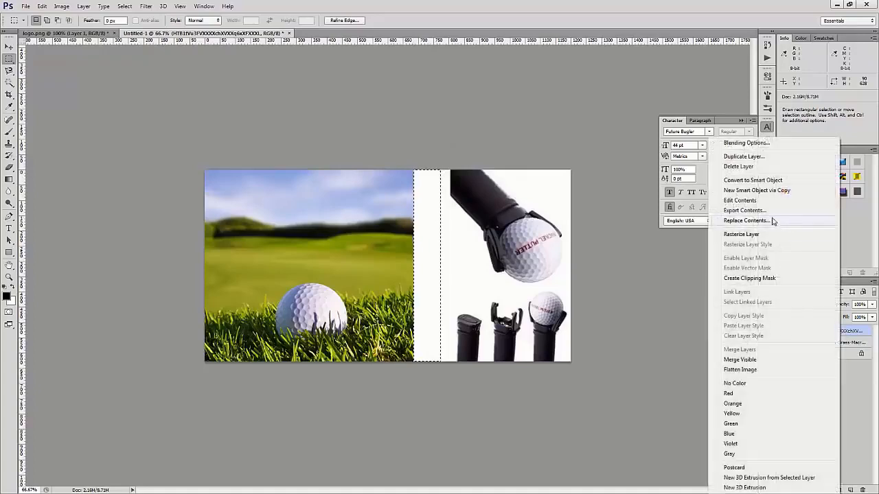
left_click(772, 235)
key("Delete")
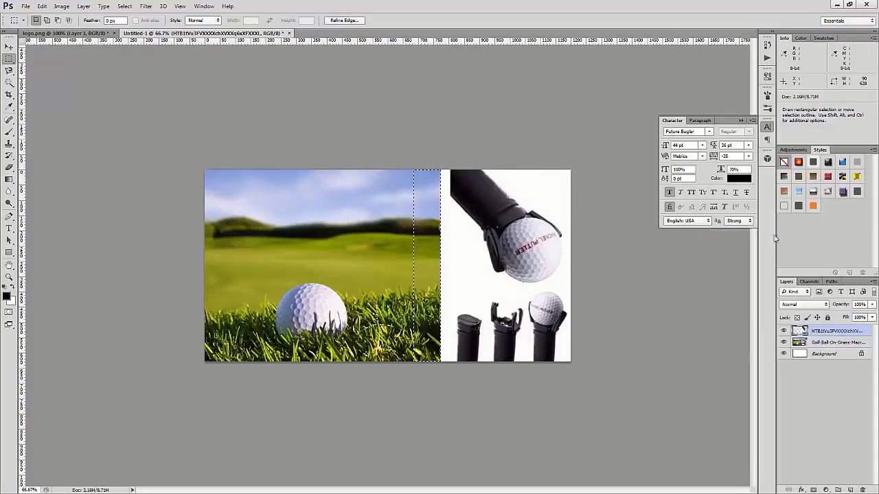
key("ctrl+d")
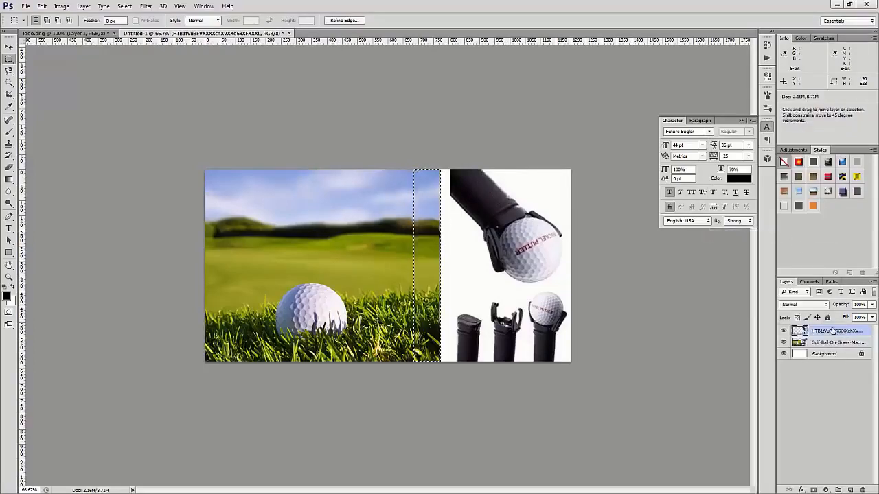
Step: Shift the grass photo about 144 px to the left so the flag stands beside the pickup tool image
left_click(832, 342)
key("v")
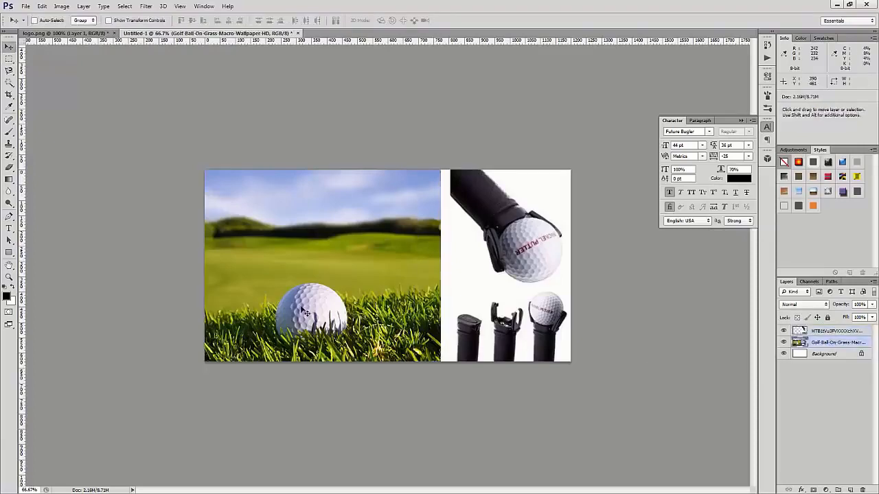
left_click_drag(354, 315, 309, 314)
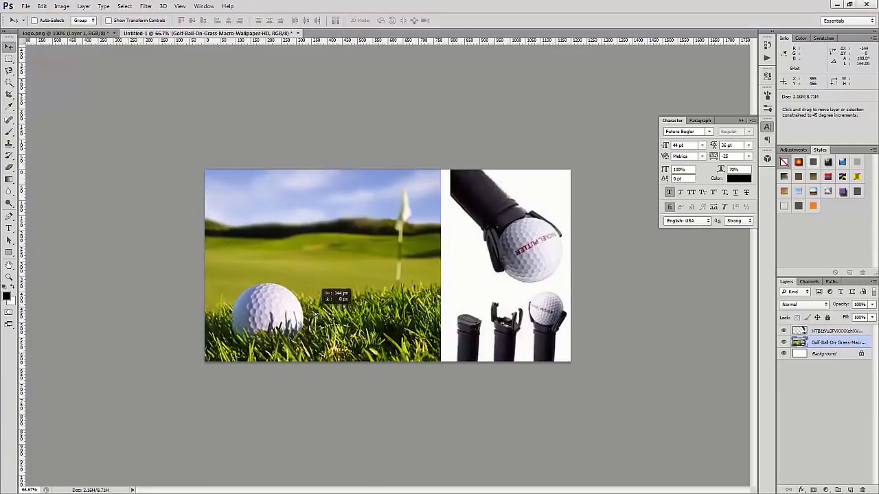
Step: Toggle the visibility of the individual layers to examine the pickup tool image against the background, and show all layers again
left_click(783, 332, "alt")
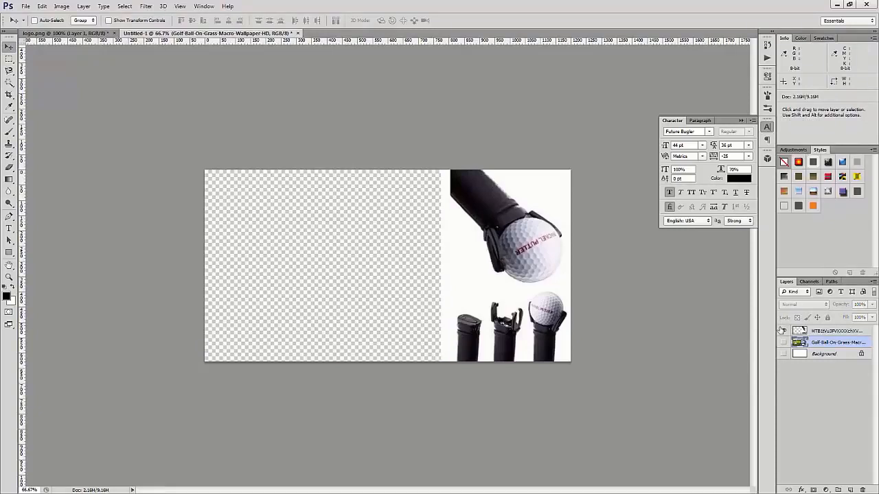
left_click(783, 355)
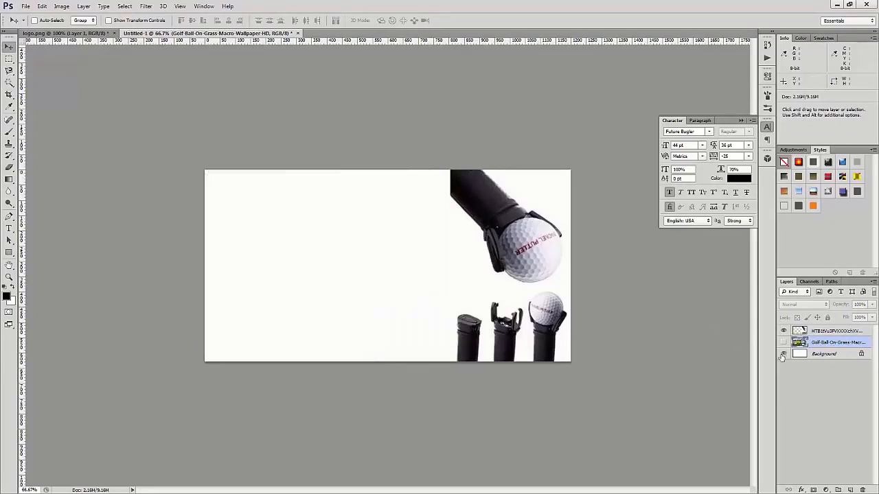
left_click(835, 331)
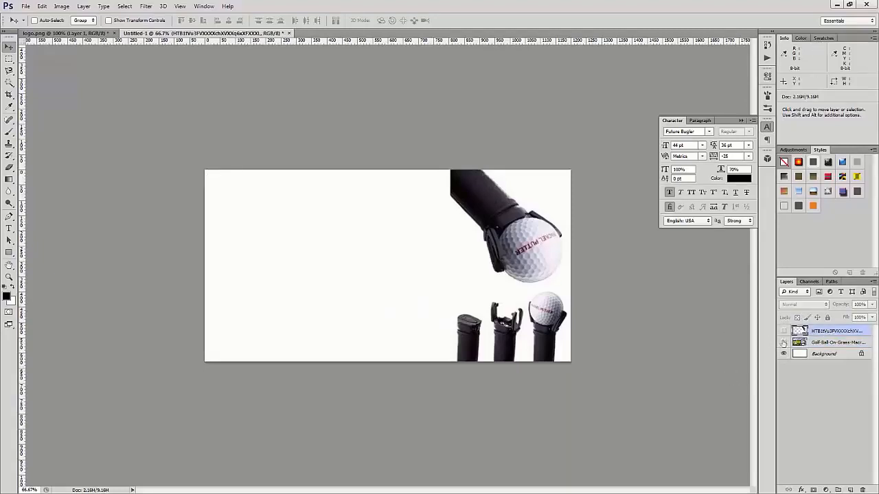
left_click(783, 332)
left_click(783, 343)
left_click(783, 331)
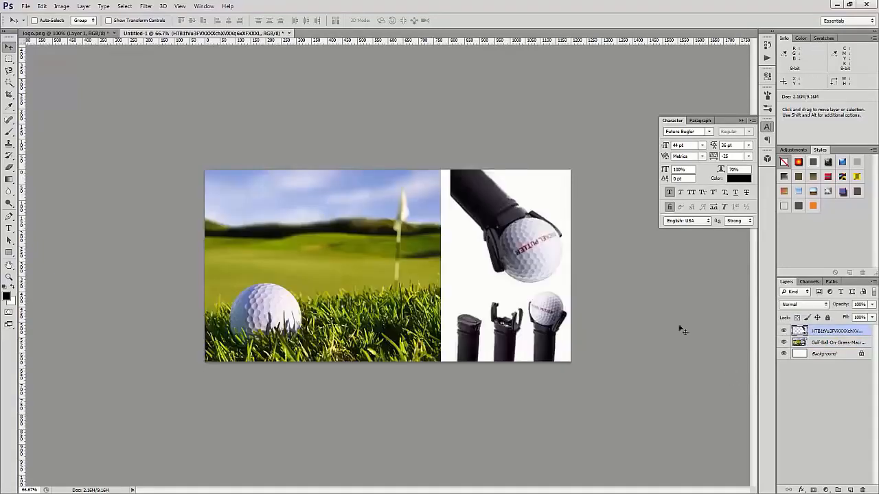
Step: Add a new layer at the top of the stack, fill it with white, and set its fill opacity to 0%
left_click(835, 355)
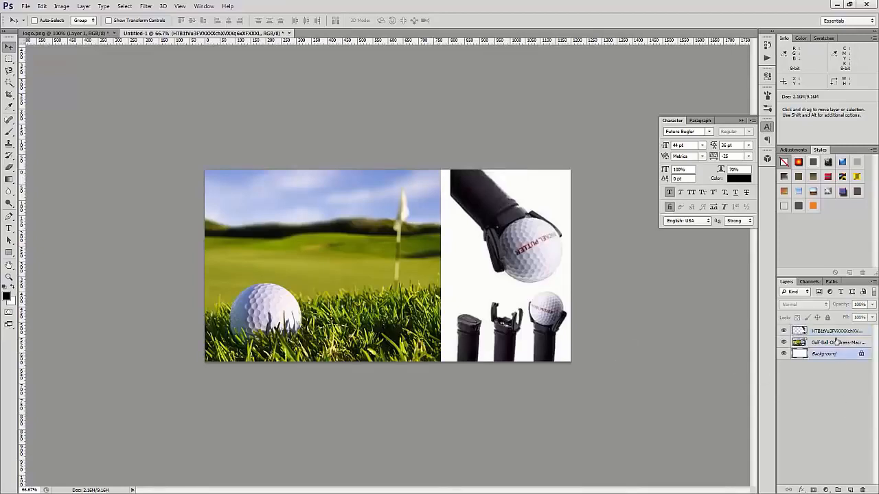
left_click(835, 331)
left_click(852, 490)
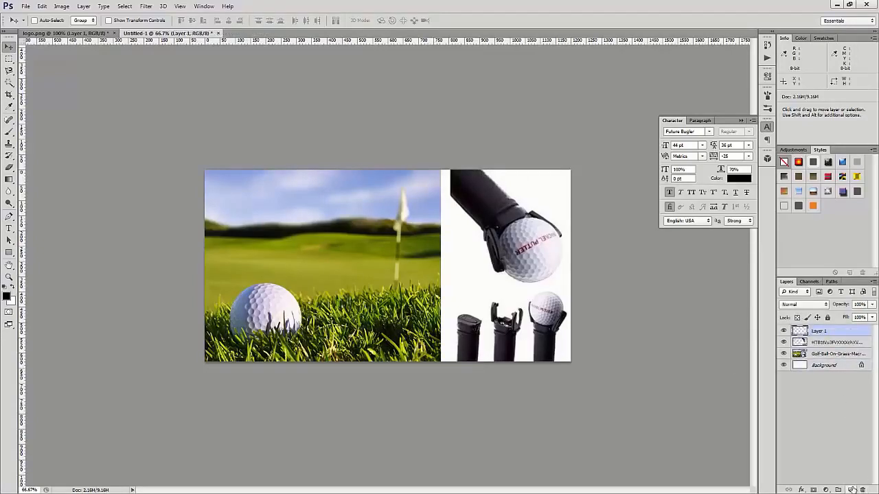
key("ctrl+BackSpace")
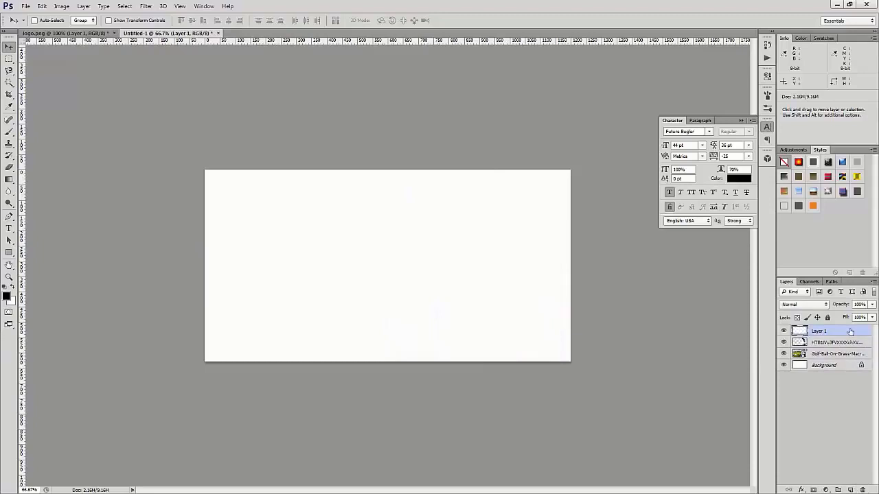
double_click(851, 335)
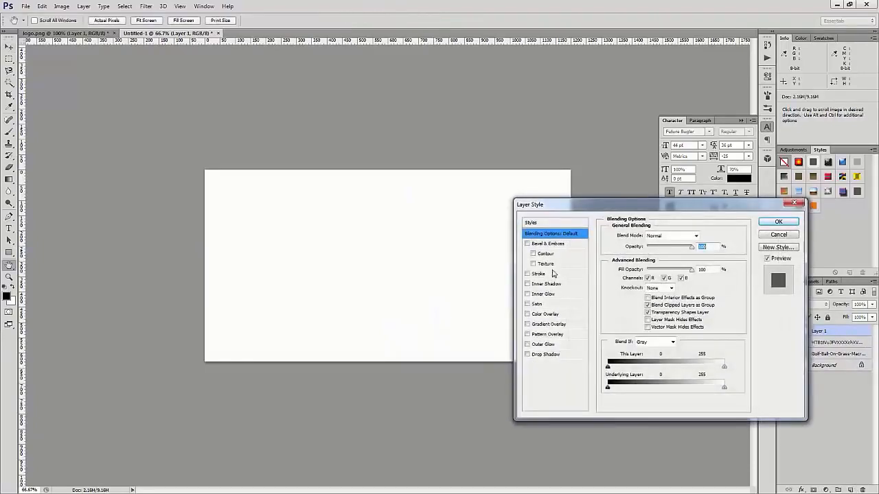
left_click_drag(689, 274, 636, 275)
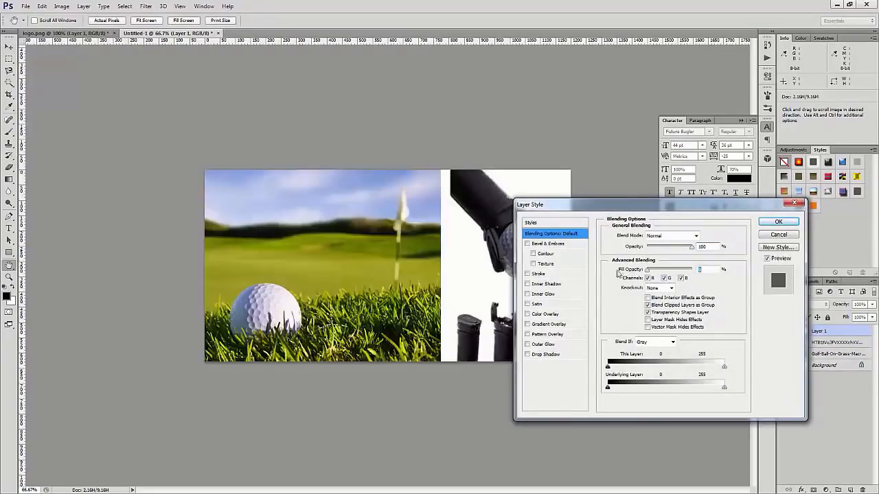
Step: Add a Stroke effect to the new layer with the position Inside and a size of 8 px
left_click(538, 273)
left_click(656, 245)
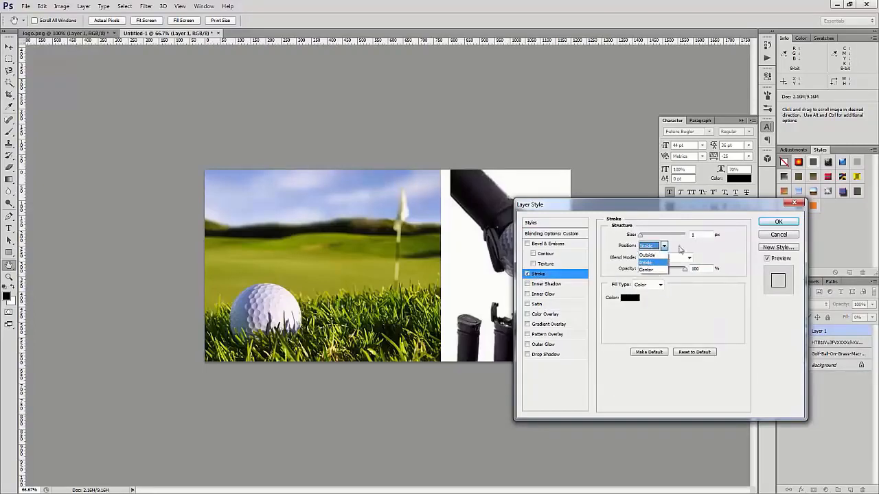
left_click(680, 248)
left_click(700, 235)
key("Up")
key("Up")
key("Up")
key("Up")
key("Up")
key("Up")
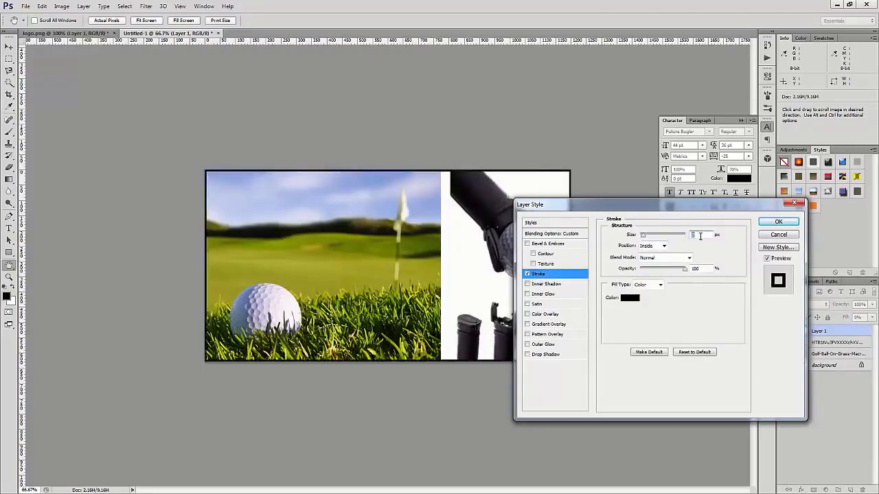
Step: Set the stroke colour to green 54c410 and apply the layer style
left_click(634, 299)
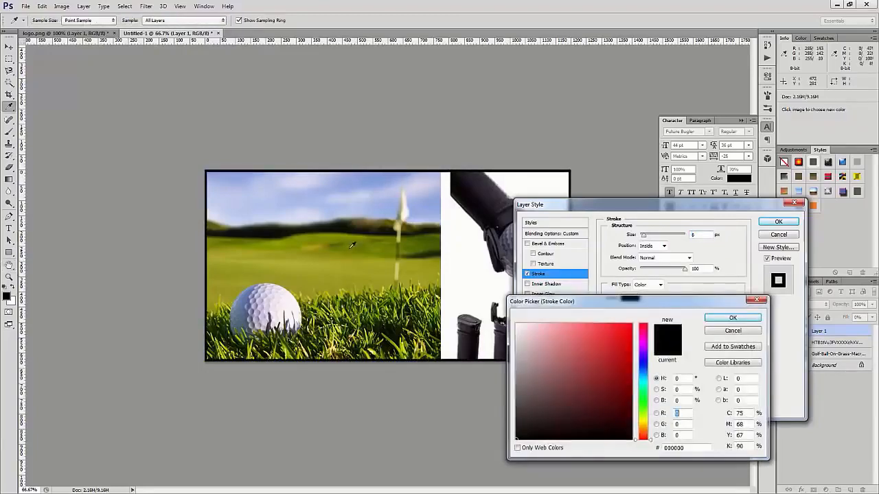
type("ffffff")
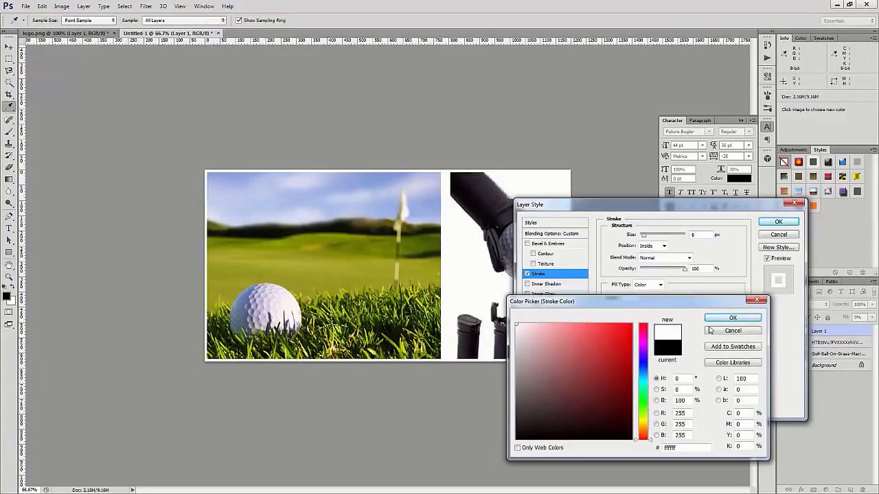
left_click(642, 409)
left_click(622, 351)
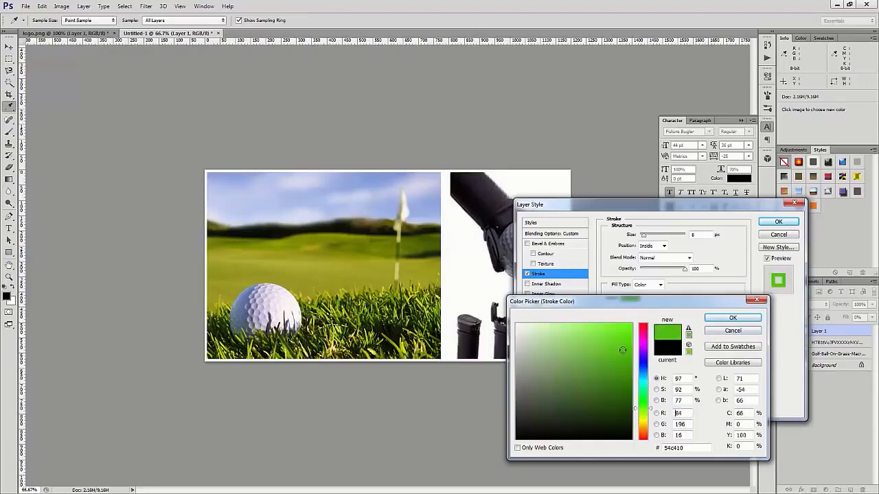
left_click(733, 318)
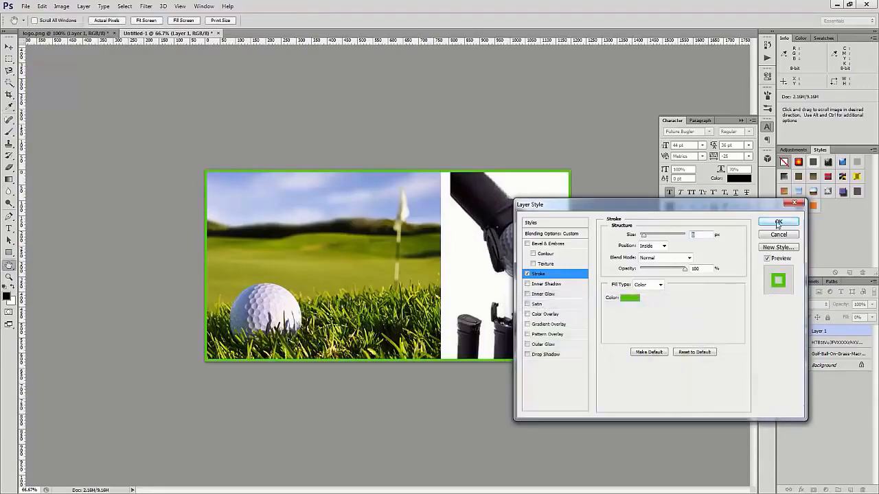
key("Return")
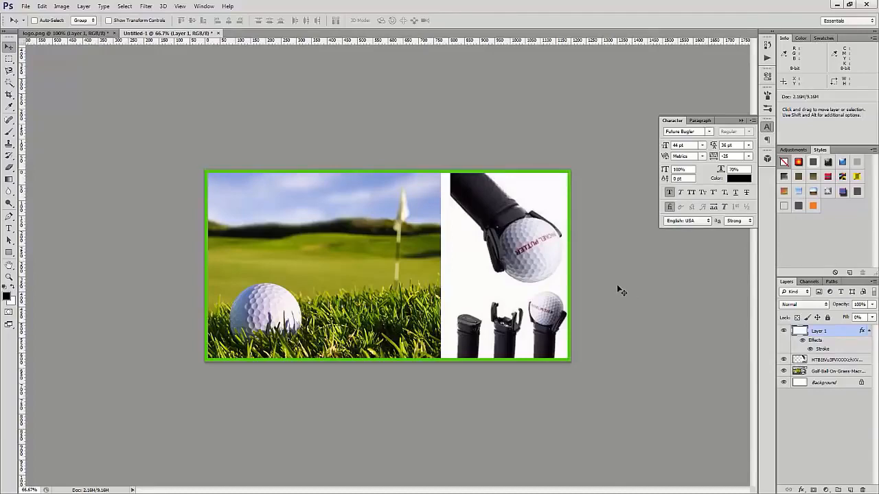
Step: Create a white rectangle about 755 by 99 px along the grass photo's lower edge, on a new layer beneath the border layer
key("m")
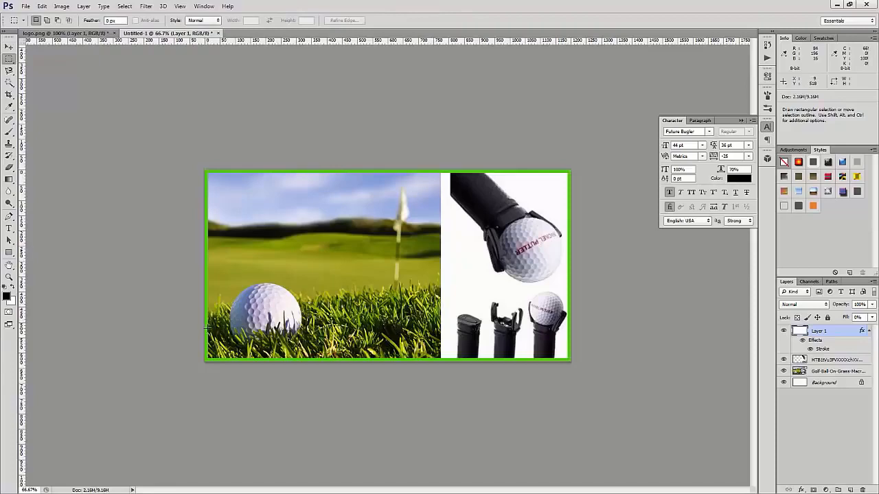
left_click_drag(207, 329, 441, 358)
left_click(851, 491)
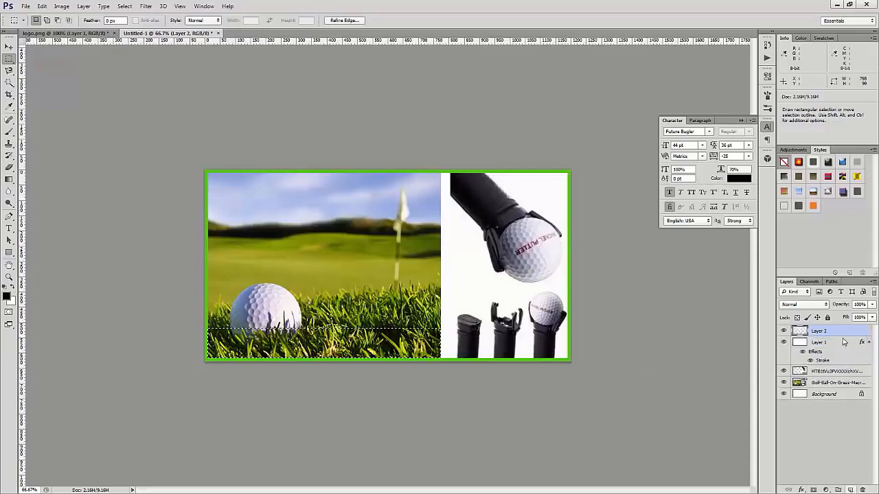
left_click_drag(841, 367, 841, 364)
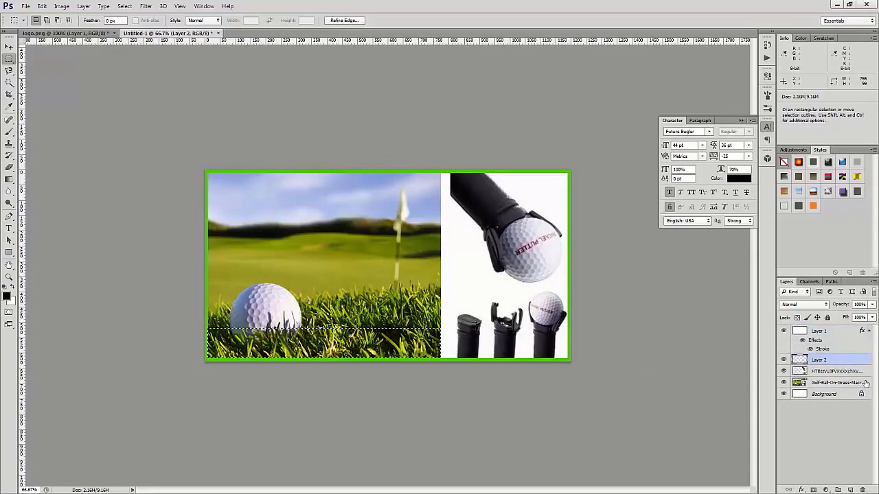
key("ctrl+BackSpace")
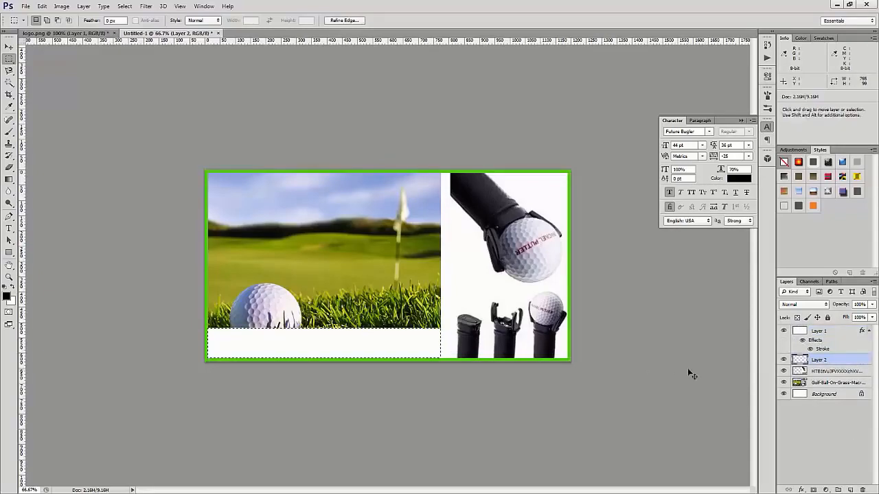
Step: Clear the selection, merge the white strip into the pickup tool layer below it, and activate the Type tool
key("ctrl+d")
key("ctrl+e")
key("t")
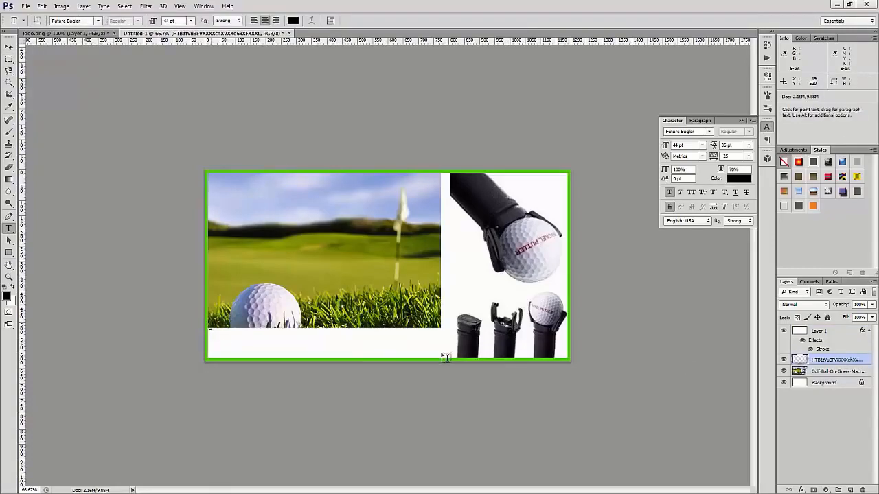
Step: Add a 14 pt text box about 768 by 82 px in the white strip reading "GET IT FREE - JUST PAY SSHIPPING"
left_click_drag(441, 354, 260, 337)
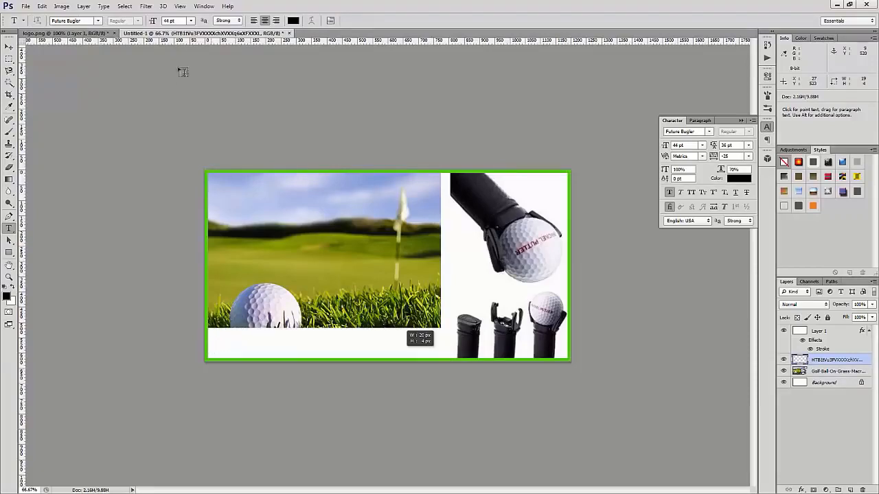
left_click(190, 21)
left_click(184, 107)
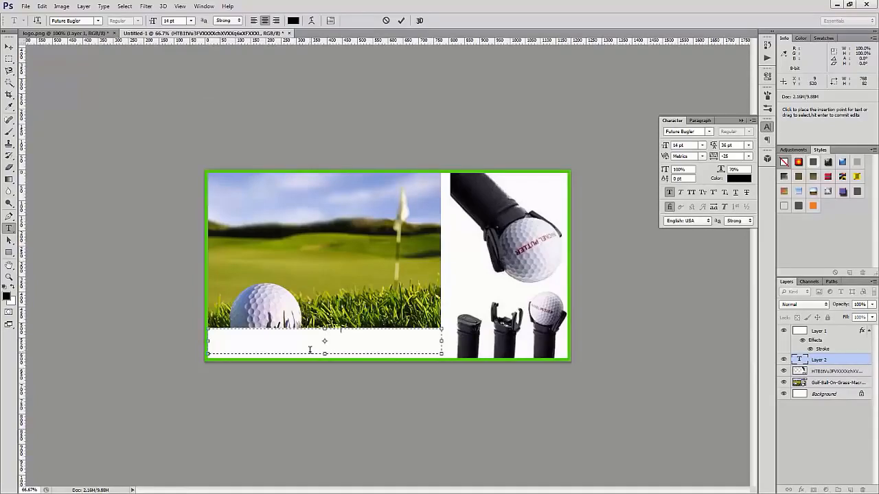
type("SHIPPING")
Step: Select all of the strip text and set its font size to 48 pt
key("ctrl+a")
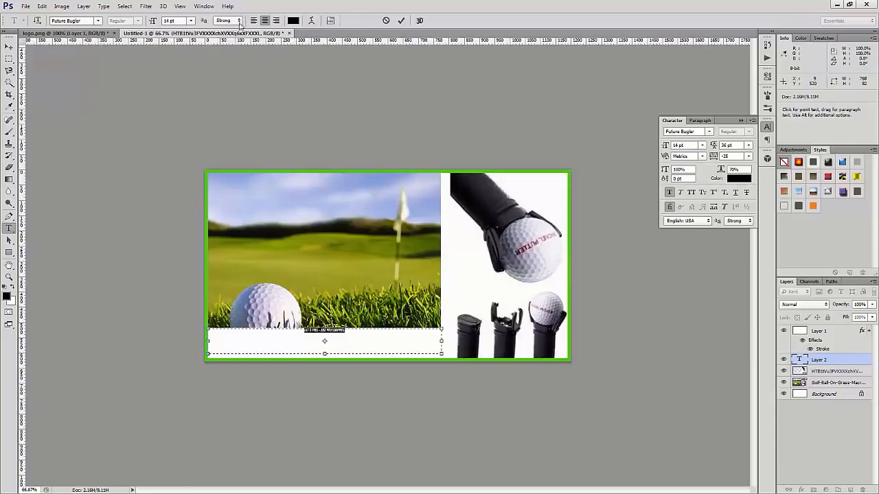
left_click(191, 20)
left_click(198, 145)
left_click(191, 21)
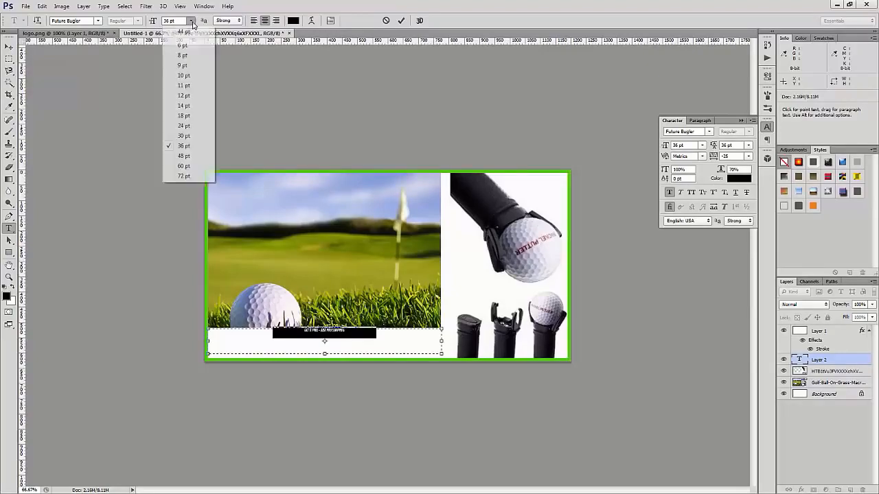
left_click(191, 162)
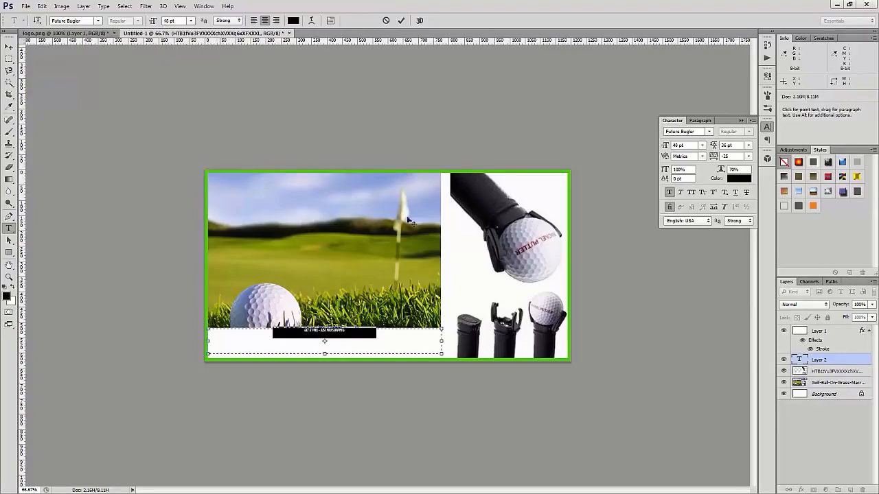
Step: Commit the text, undo the misplaced move, and reposition only the text layer slightly lower in the white strip
left_click(831, 383)
left_click(828, 372)
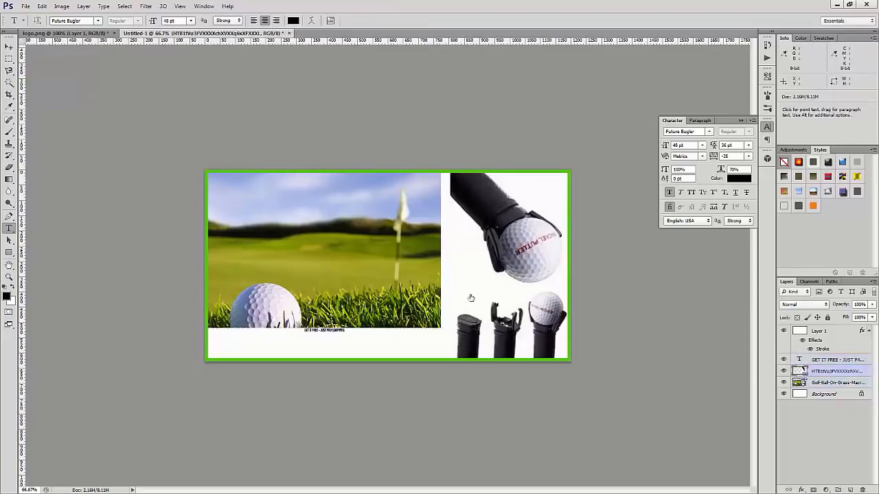
key("v")
left_click_drag(336, 335, 323, 350)
key("ctrl+z")
left_click(804, 362)
key("t")
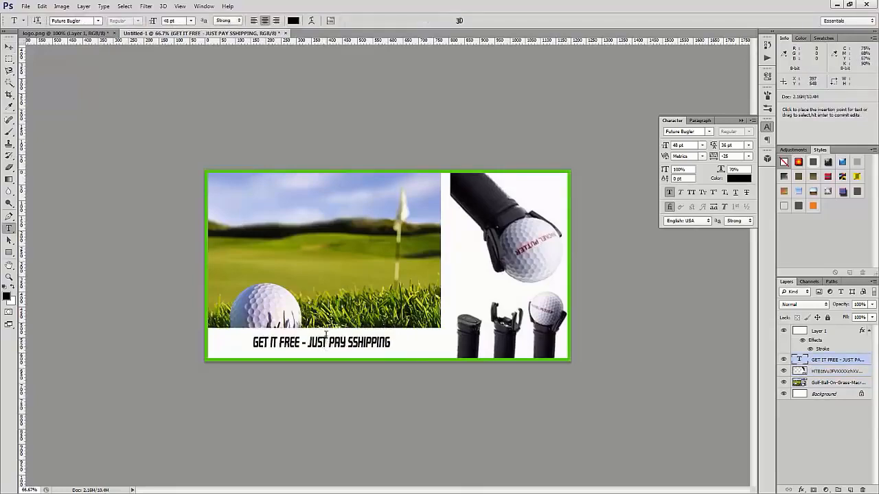
Step: Set the strip text to 72 pt and remove the extra S so the last word reads "SHIPPING"
left_click(190, 21)
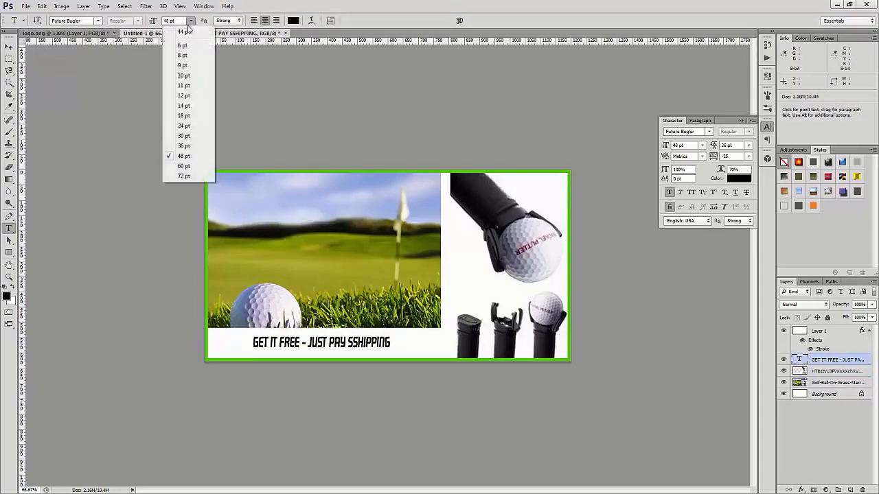
left_click(183, 178)
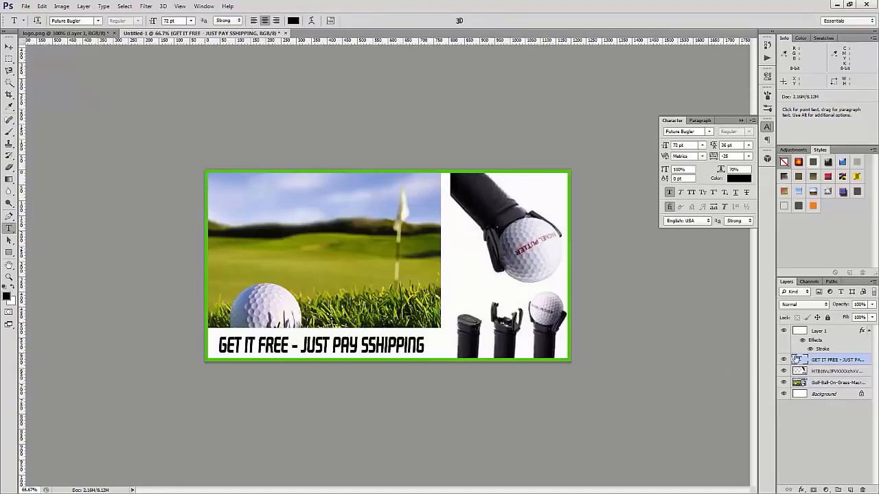
double_click(797, 359)
left_click(370, 348)
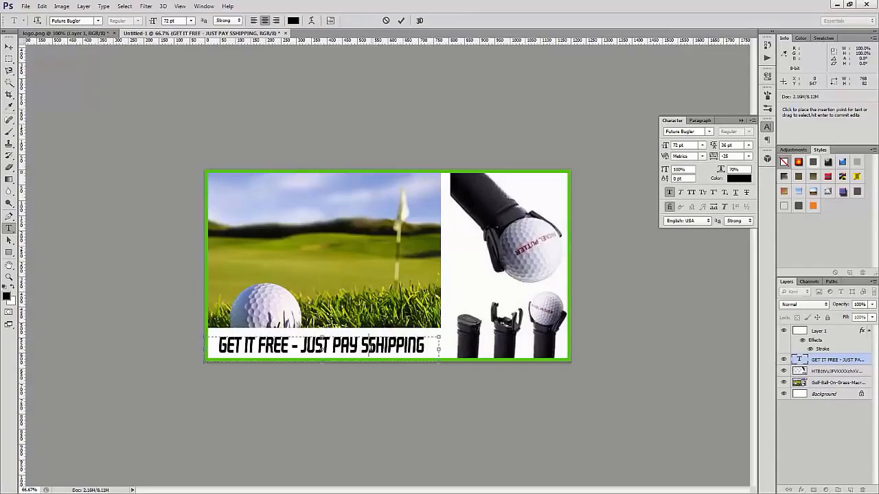
key("BackSpace")
left_click(806, 358)
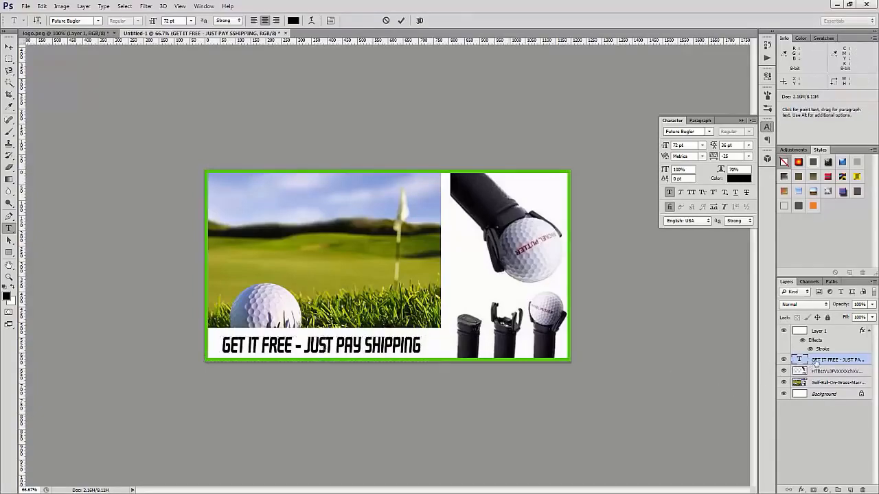
Step: Nudge the text layer slightly to the right within the white strip
key("v")
key("Right")
key("Right")
key("Right")
key("Right")
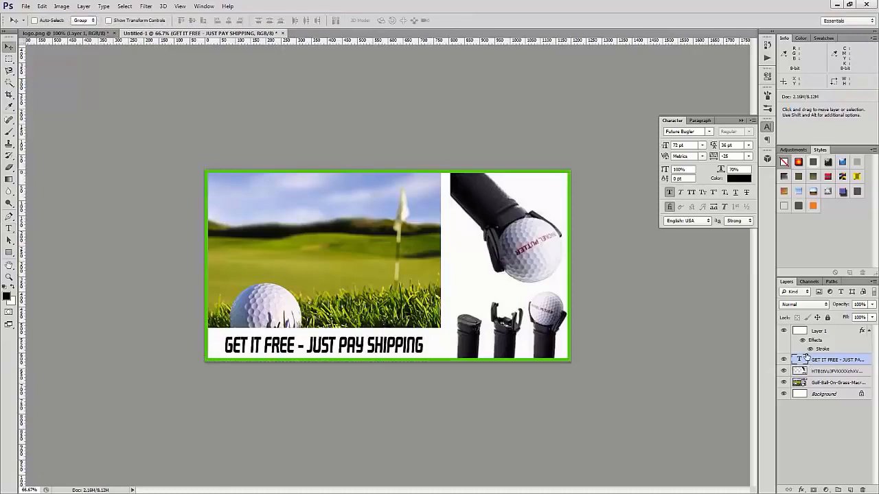
Step: Set the text's tracking to 0 and its horizontal scale to 100%
key("t")
left_click(749, 156)
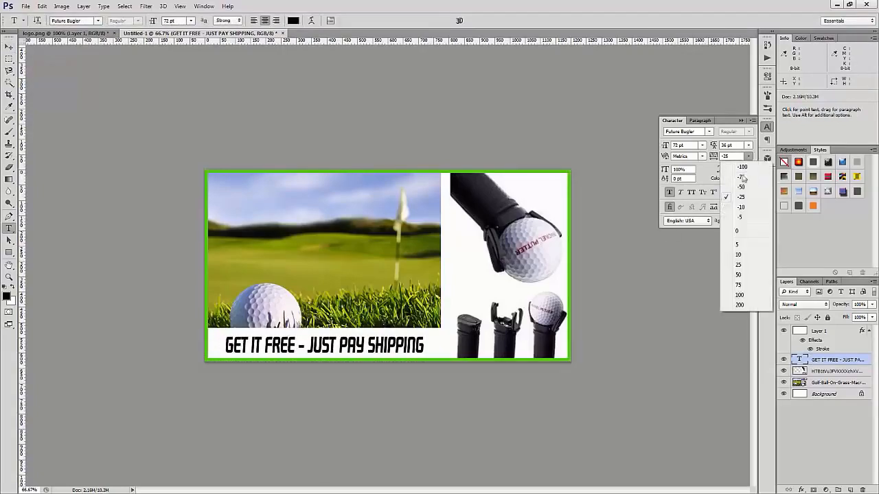
left_click(755, 231)
left_click(736, 170)
type("1")
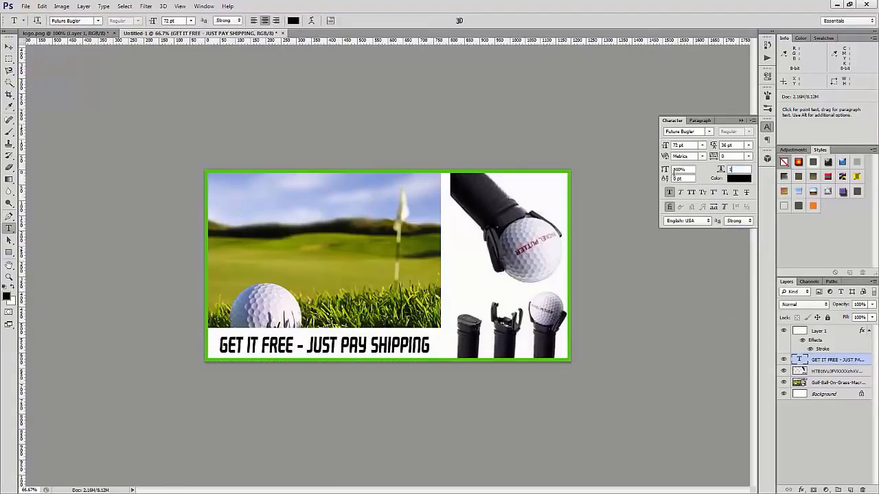
type("00")
key("Return")
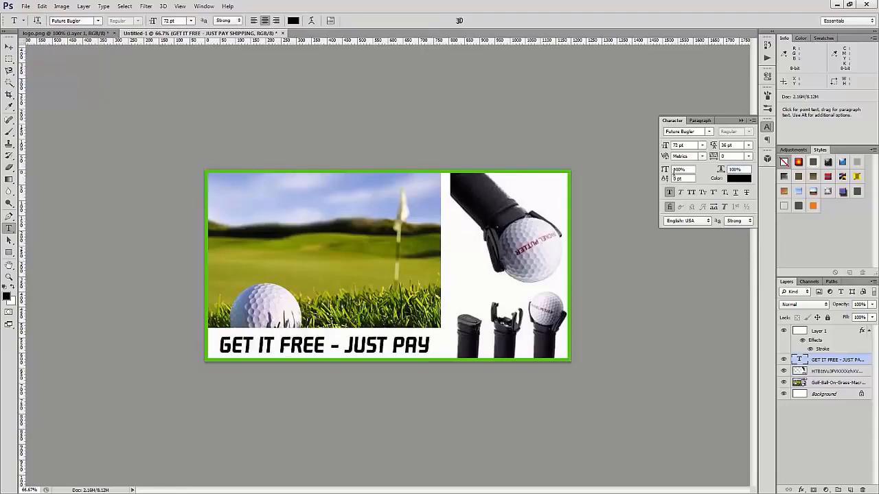
Step: Set the strip text to 60 pt and narrow its horizontal scale to 83% so it fits on one line
double_click(800, 361)
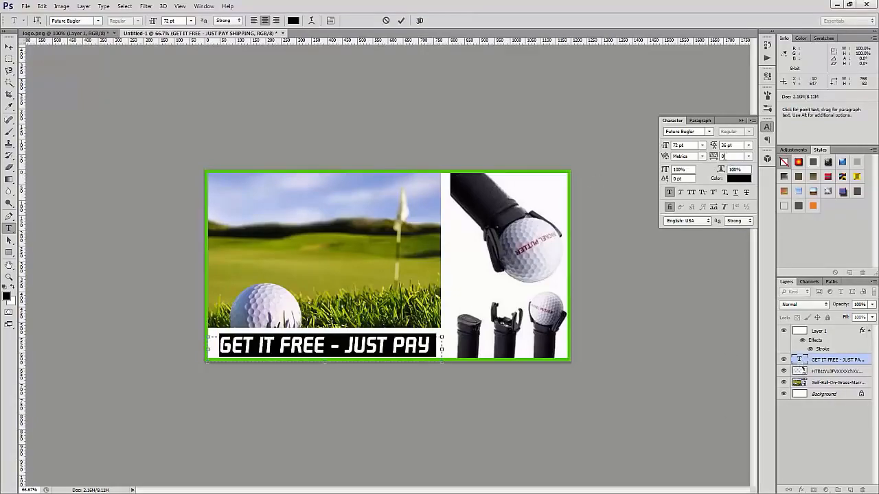
left_click_drag(688, 145, 620, 155)
type("60")
key("Return")
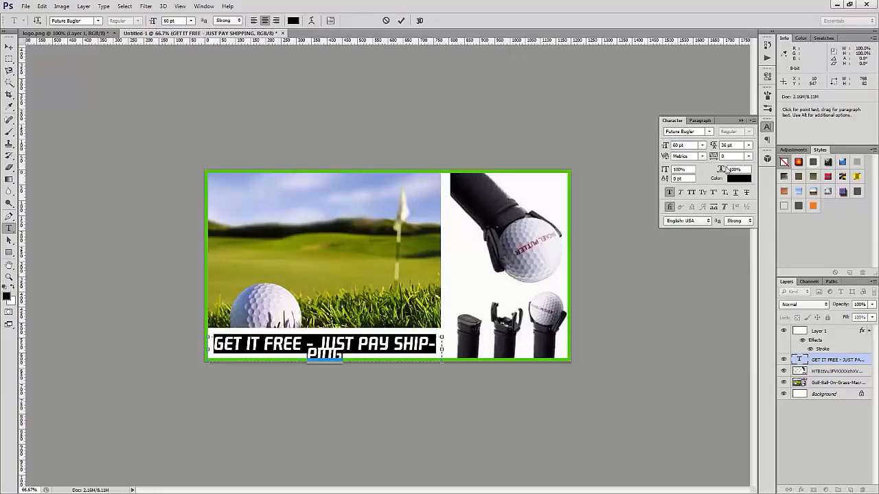
left_click_drag(721, 169, 716, 170)
left_click(801, 359)
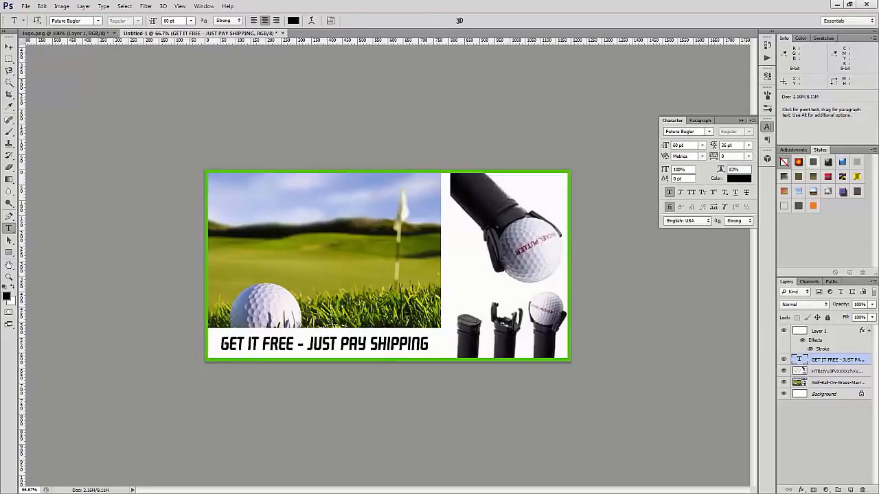
Step: Switch to Facebook Ads Manager in the browser and replace the ad's Golf King logo image with the finished golf banner
key("alt")
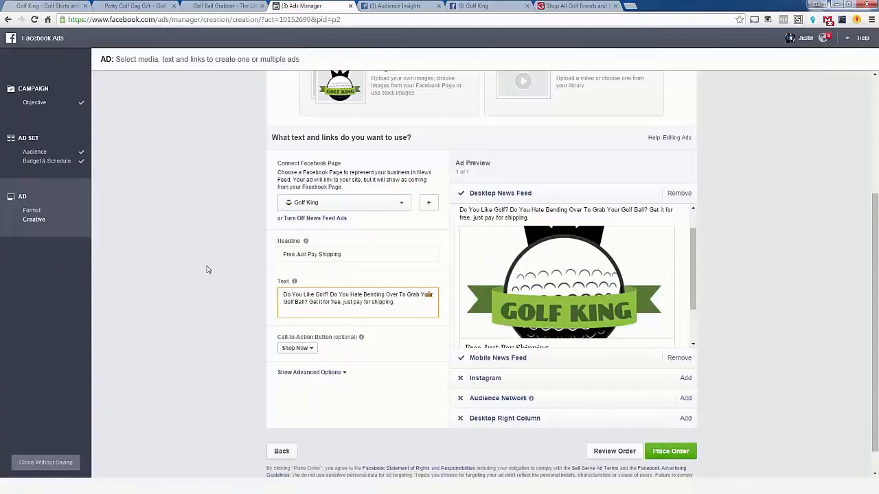
scroll(206, 269, "down", 1)
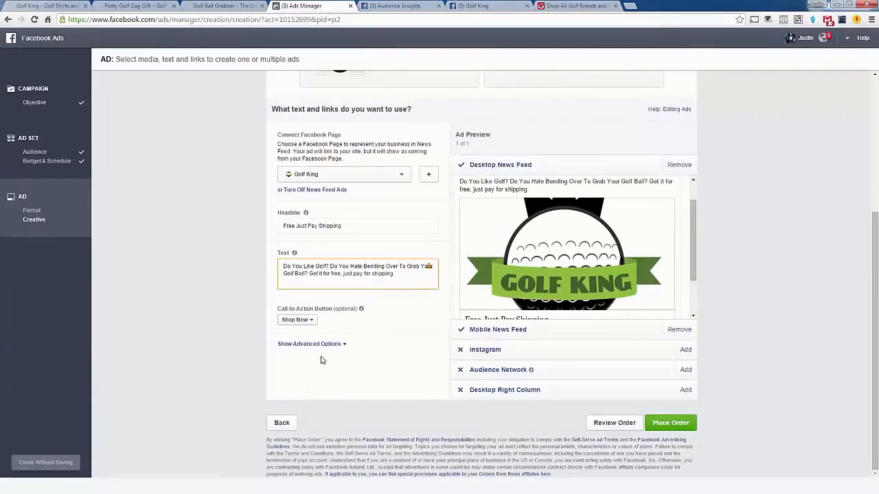
scroll(321, 360, "up", 3)
scroll(321, 358, "up", 4)
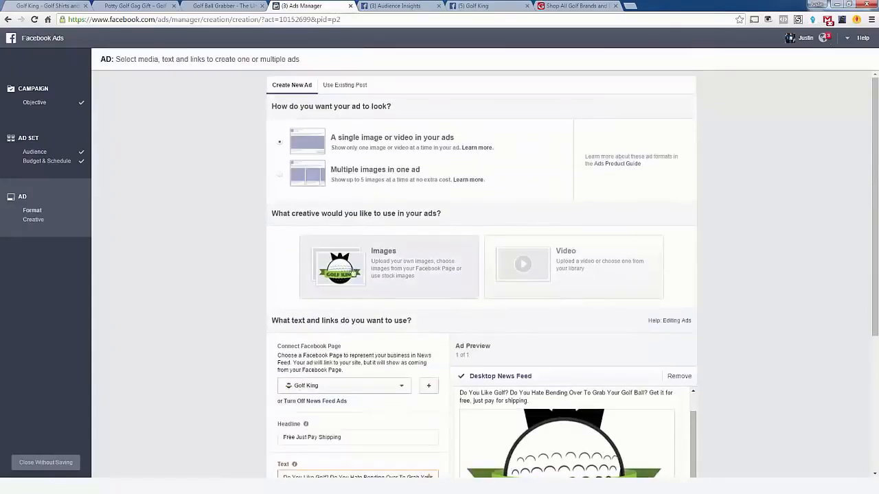
left_click(321, 268)
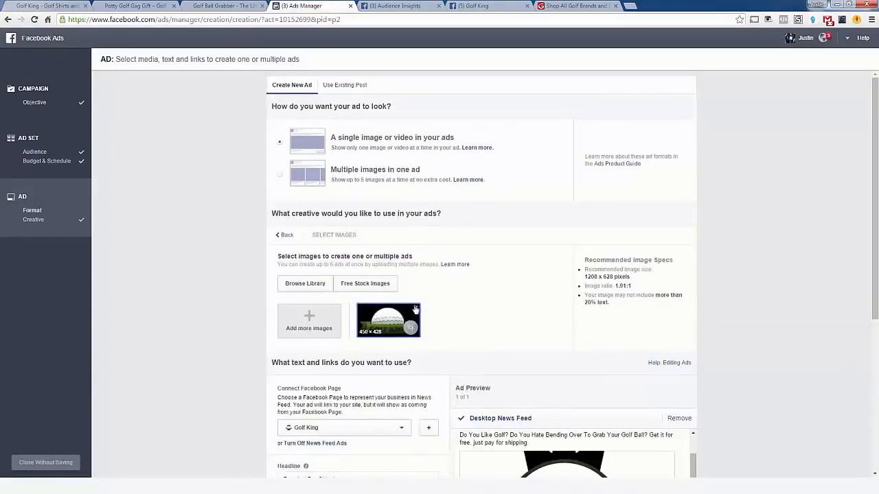
left_click(415, 307)
left_click(309, 320)
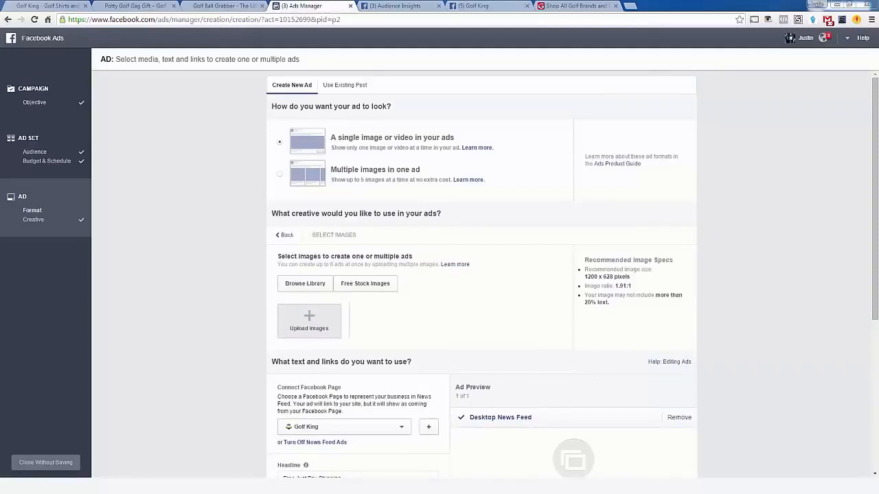
double_click(230, 255)
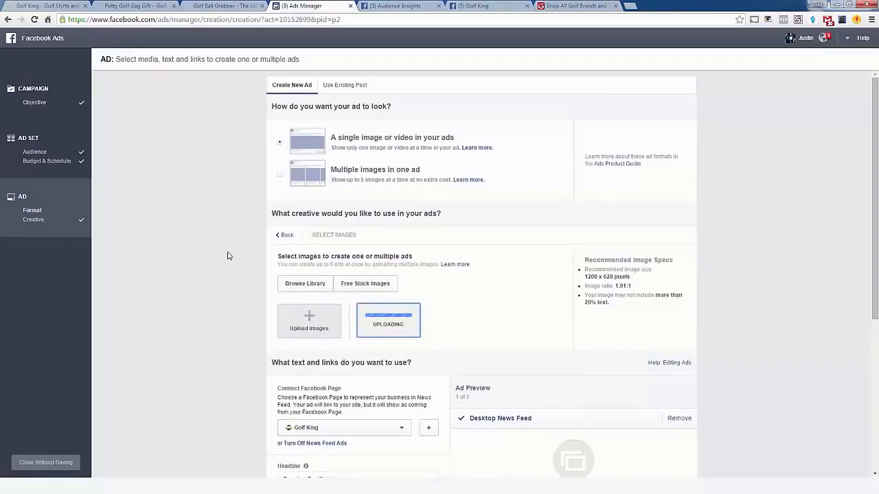
Step: Review the Desktop News Feed preview, checking the new banner, ad text, headline and Shop Now button
scroll(762, 359, "down", 1)
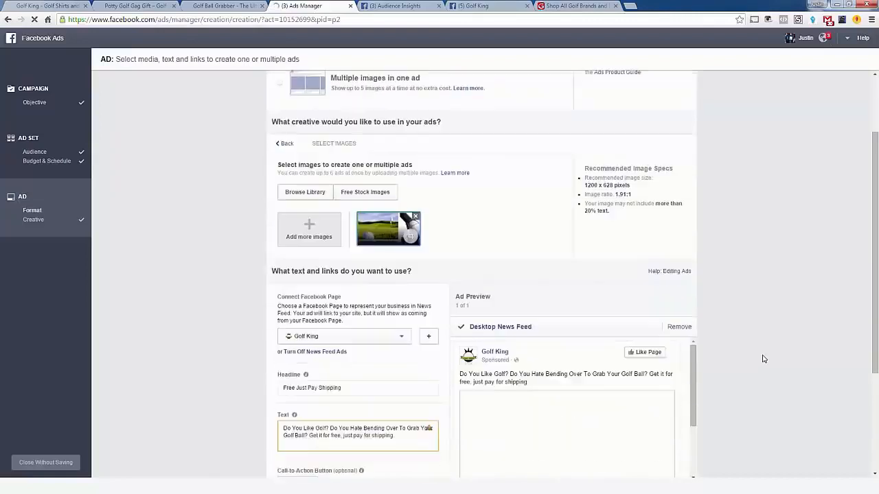
scroll(762, 358, "down", 1)
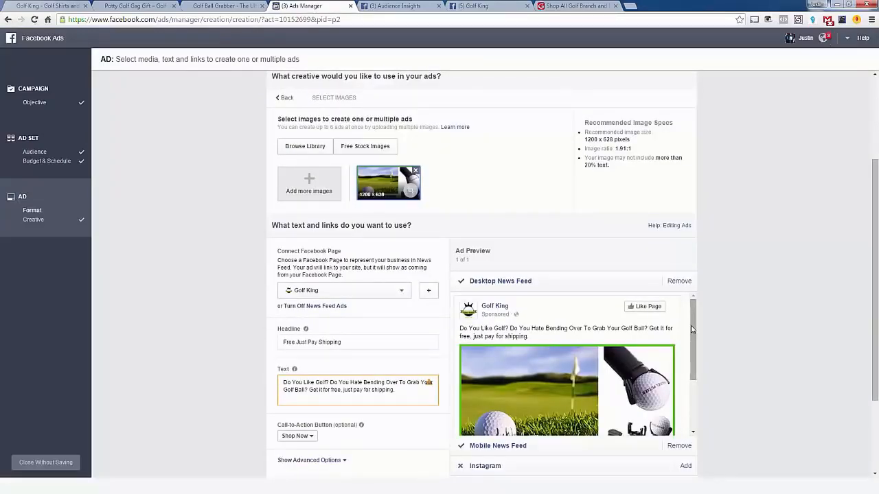
left_click_drag(695, 330, 695, 356)
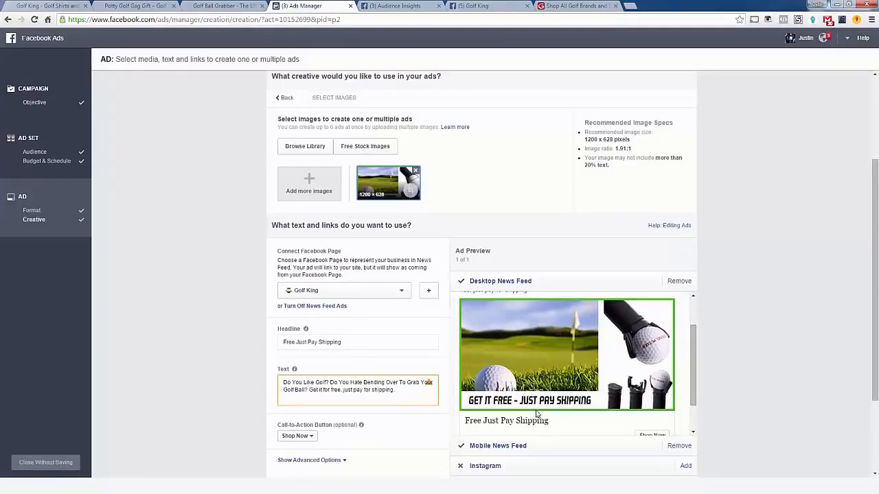
scroll(554, 406, "down", 2)
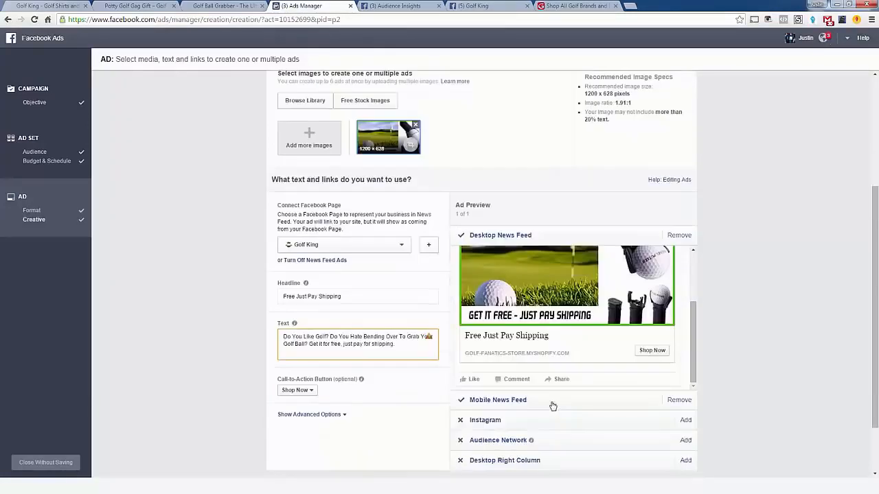
scroll(616, 338, "up", 5)
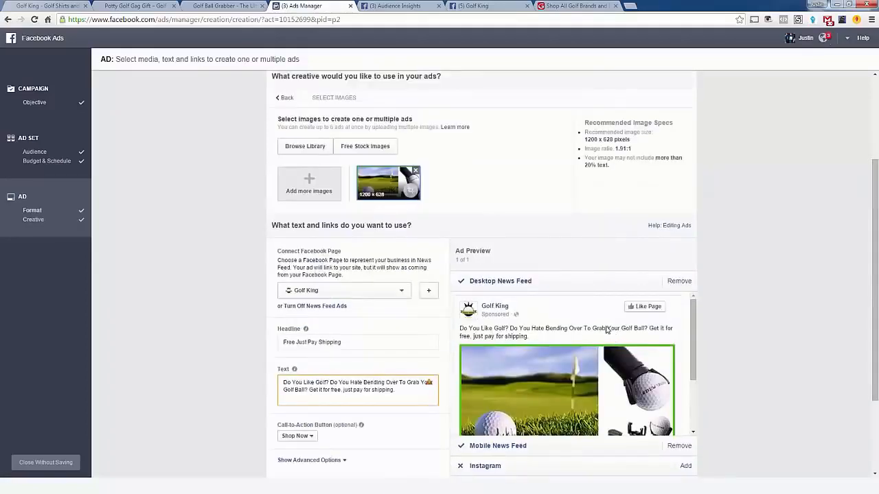
scroll(608, 332, "down", 1)
scroll(606, 330, "down", 1)
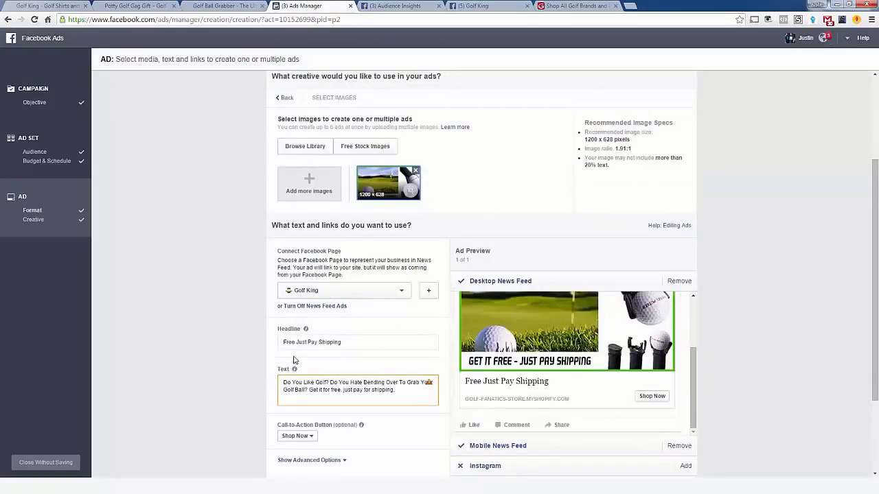
scroll(302, 357, "down", 1)
scroll(323, 358, "down", 2)
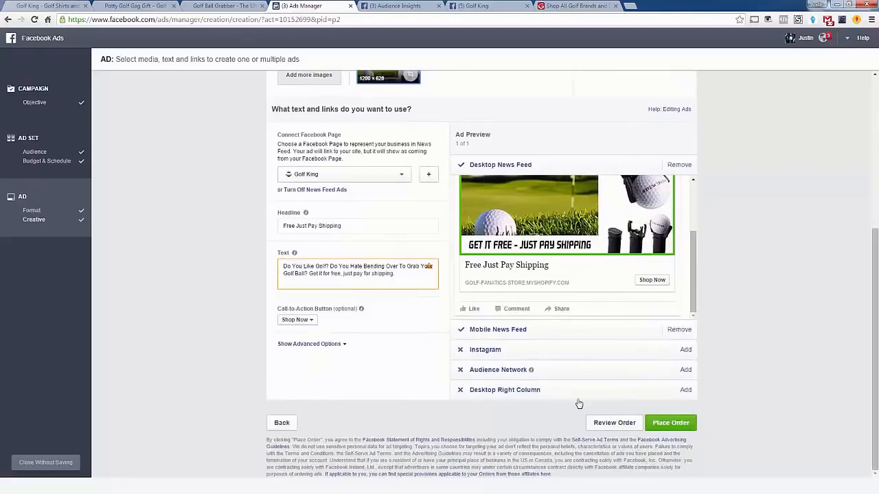
scroll(564, 351, "up", 2)
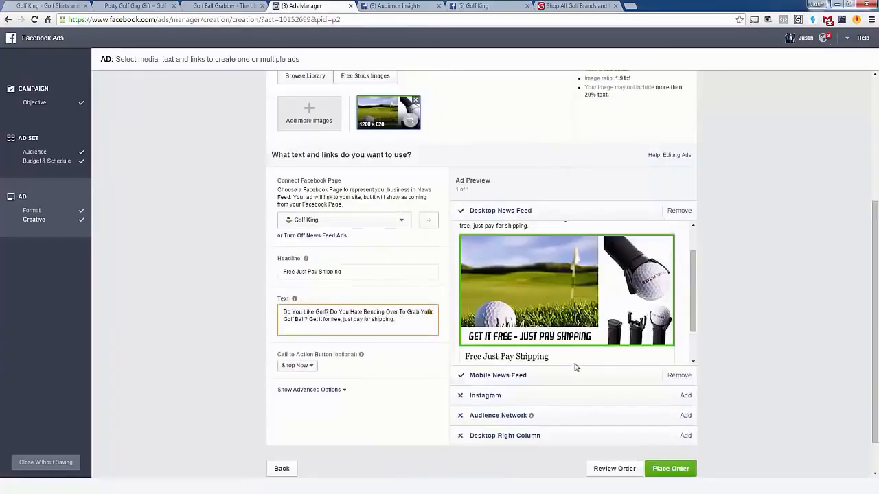
scroll(584, 352, "up", 4)
scroll(598, 357, "down", 4)
Step: Display the Mobile News Feed preview and place the order for the ad
left_click(522, 330)
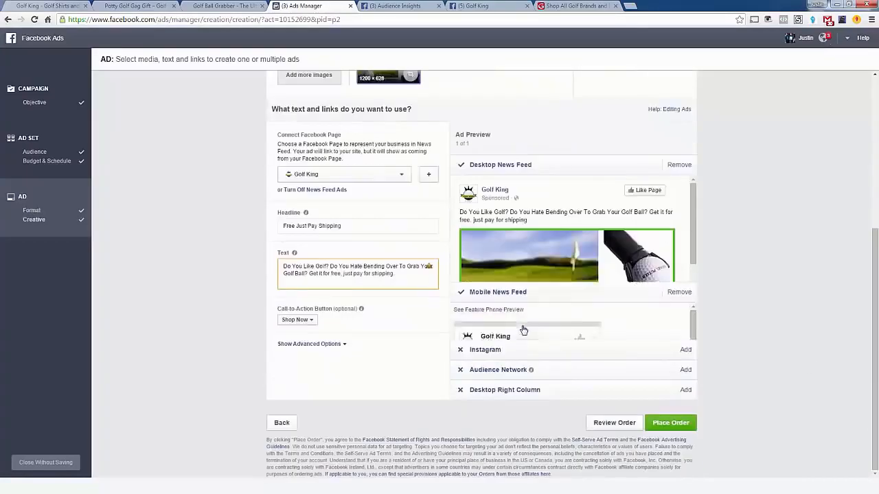
left_click_drag(694, 240, 694, 213)
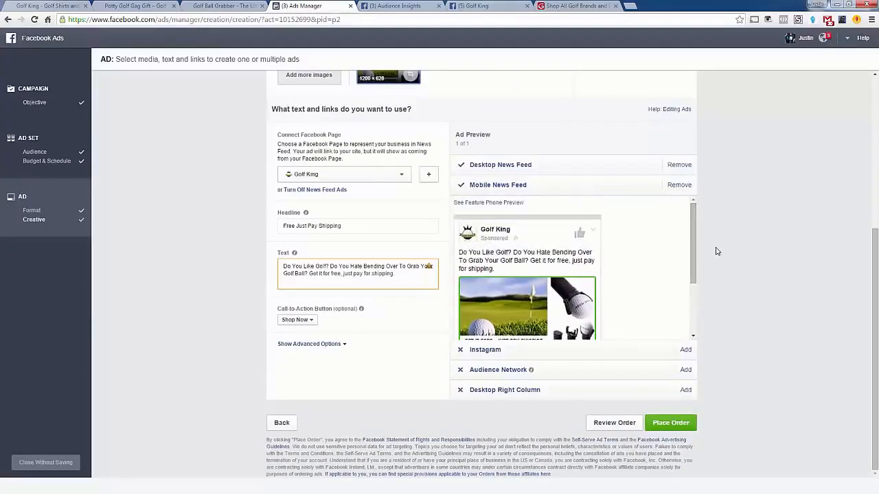
left_click(684, 423)
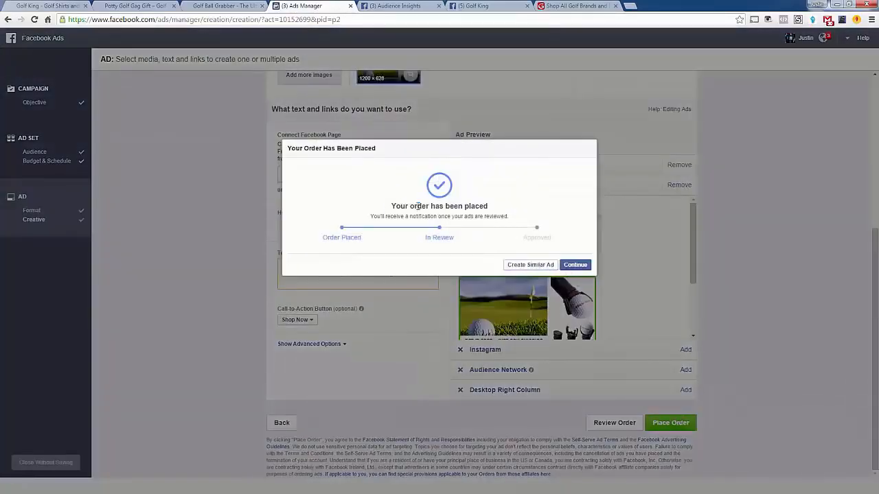
Step: Dismiss the order confirmation and return to the account's list of all campaigns
triple_click(538, 205)
left_click_drag(538, 206, 536, 215)
left_click(512, 229)
left_click(576, 266)
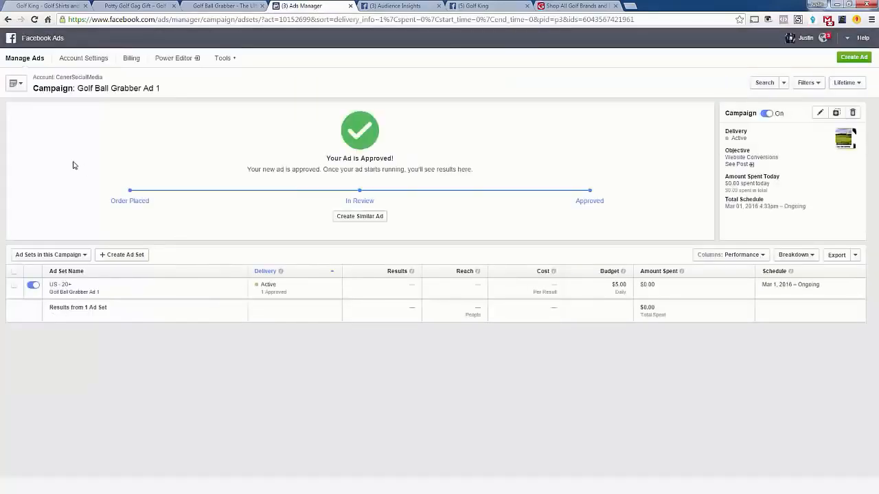
left_click(28, 58)
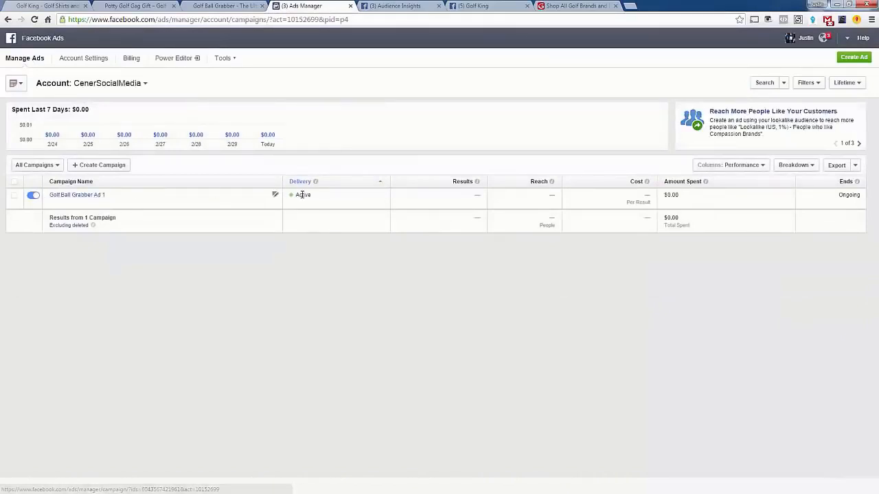
Step: Examine the Golf Ball Grabber Ad 1 campaign, moving from the account level through its ad set to the individual ad
left_click(94, 198)
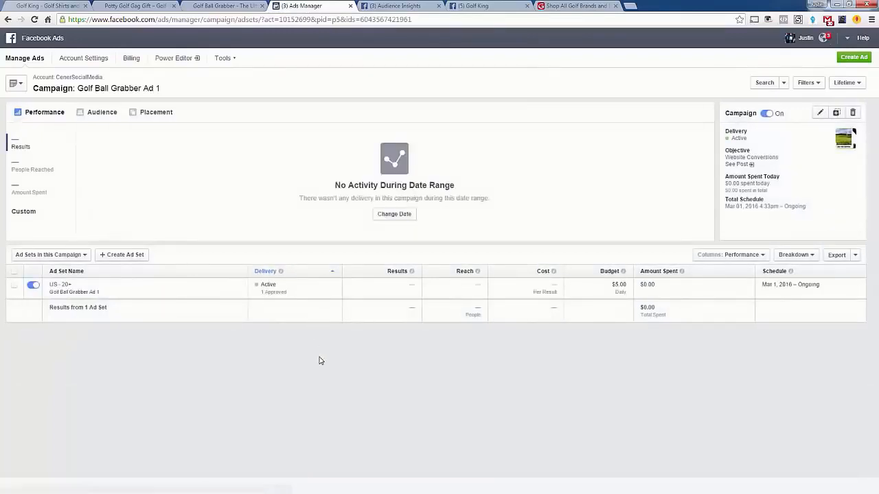
left_click(70, 81)
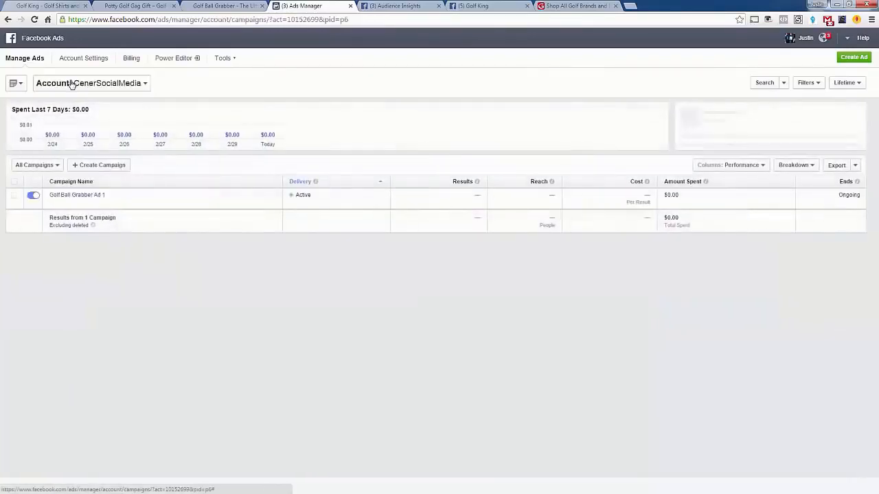
left_click(94, 198)
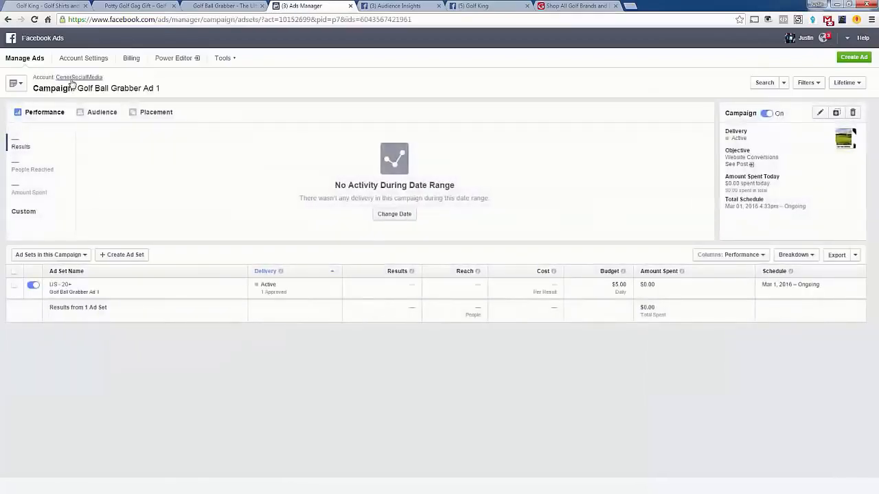
left_click(71, 80)
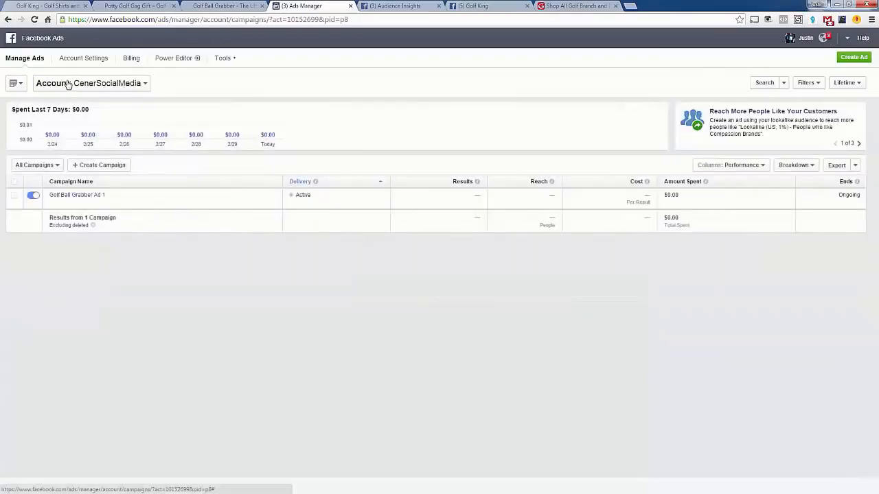
left_click(63, 195)
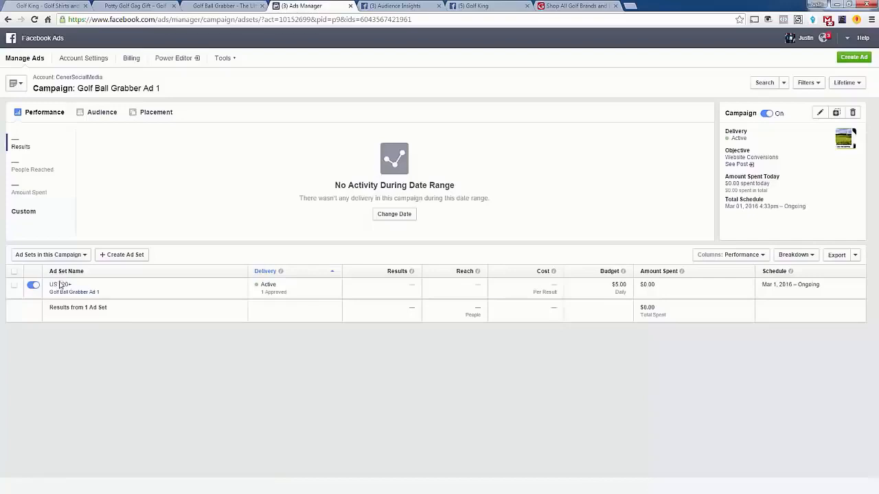
left_click(60, 285)
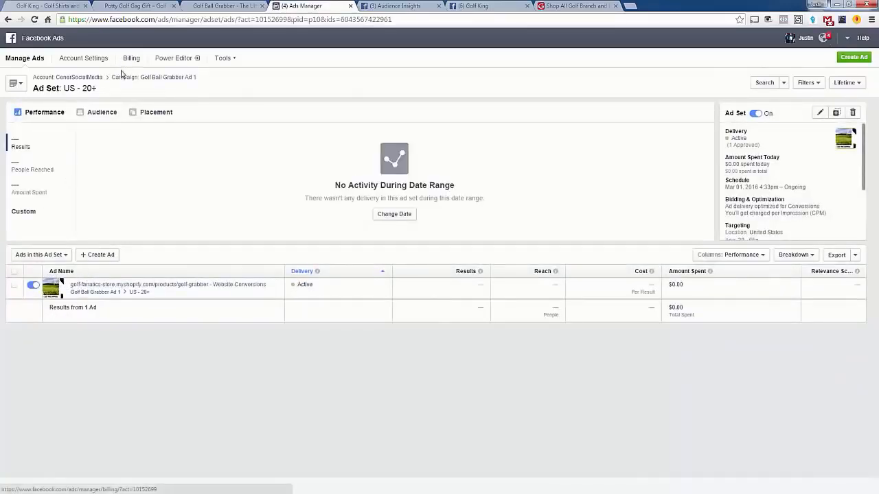
Step: Rename the campaign's US - 20+ ad set as Golf Brands and save the change
left_click(156, 78)
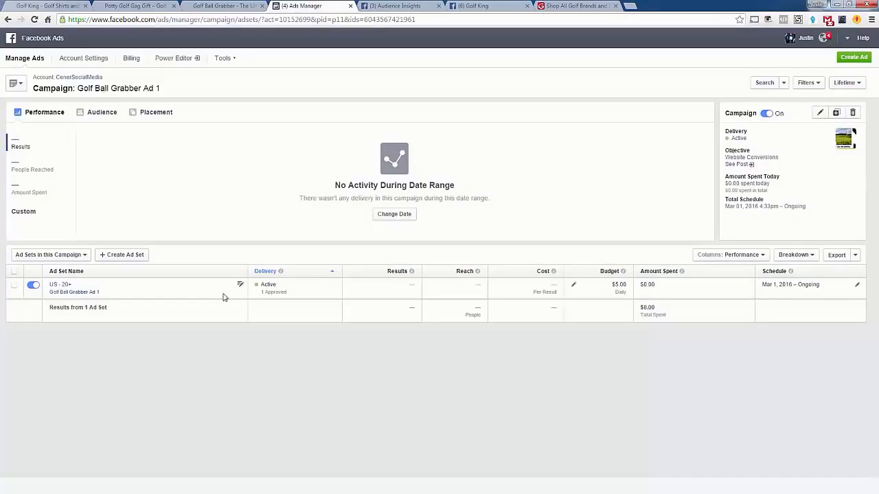
left_click(245, 298)
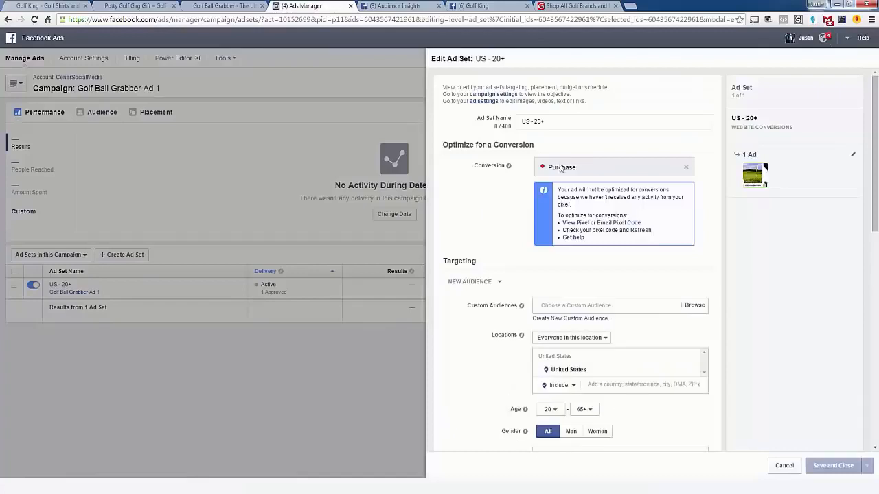
scroll(573, 384, "down", 8)
scroll(571, 387, "up", 5)
scroll(571, 386, "up", 3)
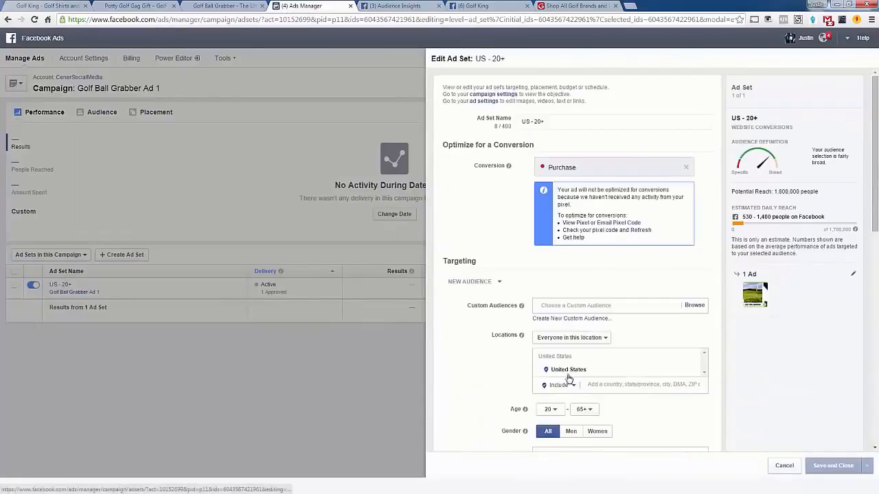
left_click_drag(546, 122, 462, 124)
type("Golf Brands")
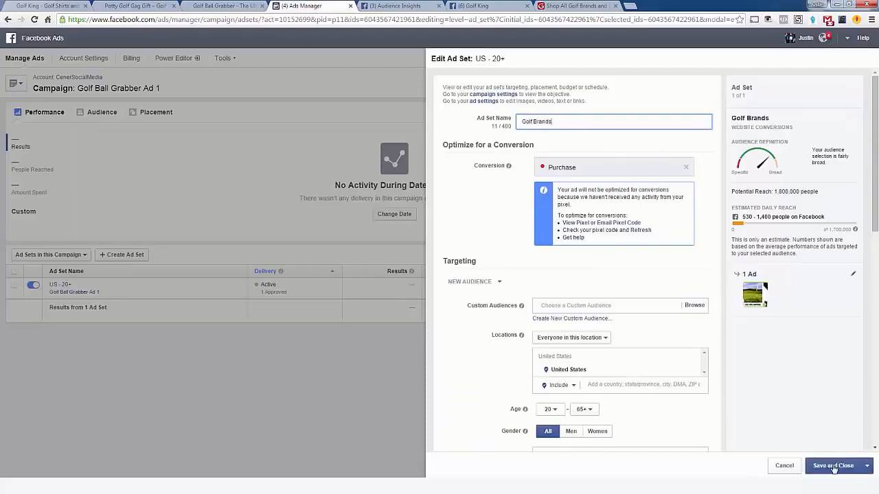
left_click(838, 466)
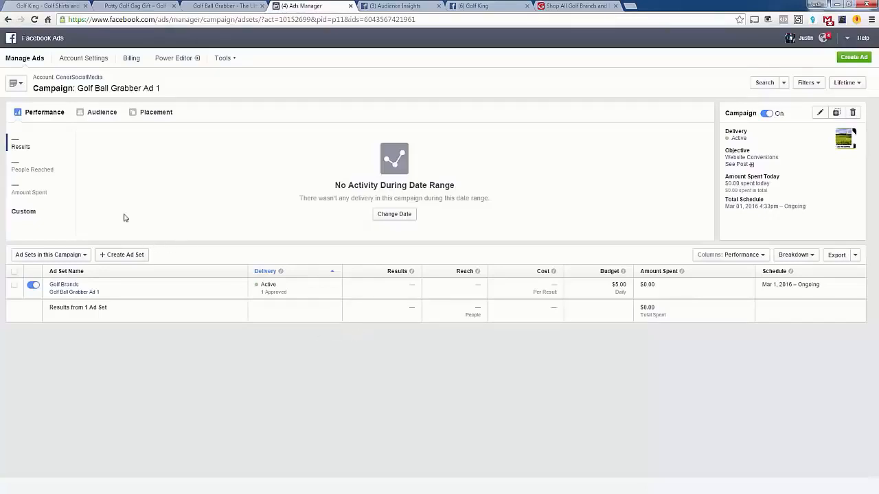
Step: Start a new ad set in the Golf Ball Grabber Ad 1 campaign and copy the Golf Ball Grabber product page's URL from the store
left_click_drag(74, 91, 202, 89)
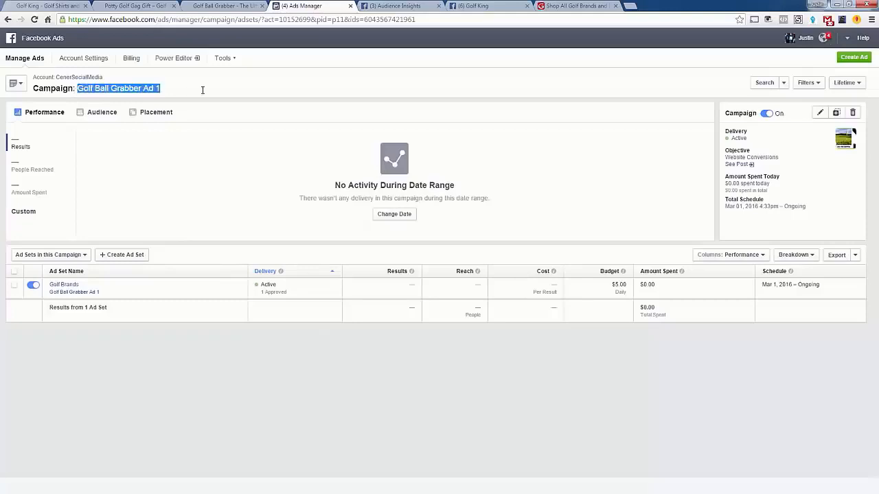
left_click(204, 93)
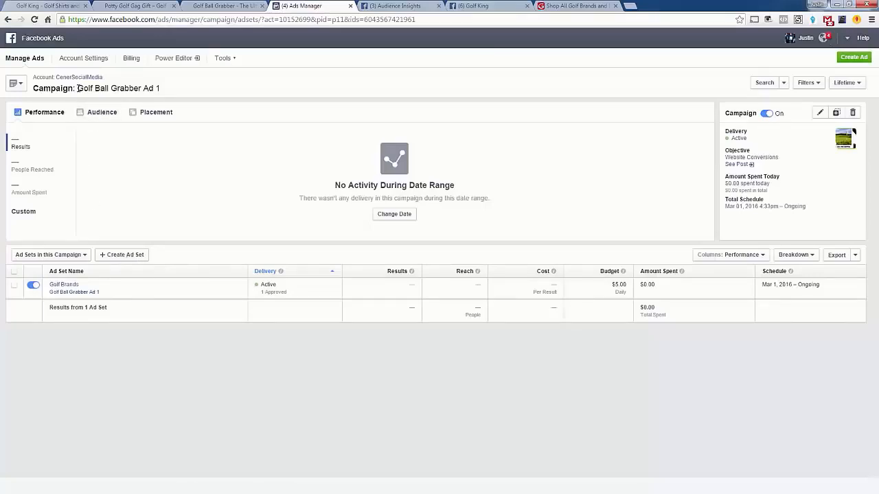
left_click(123, 259)
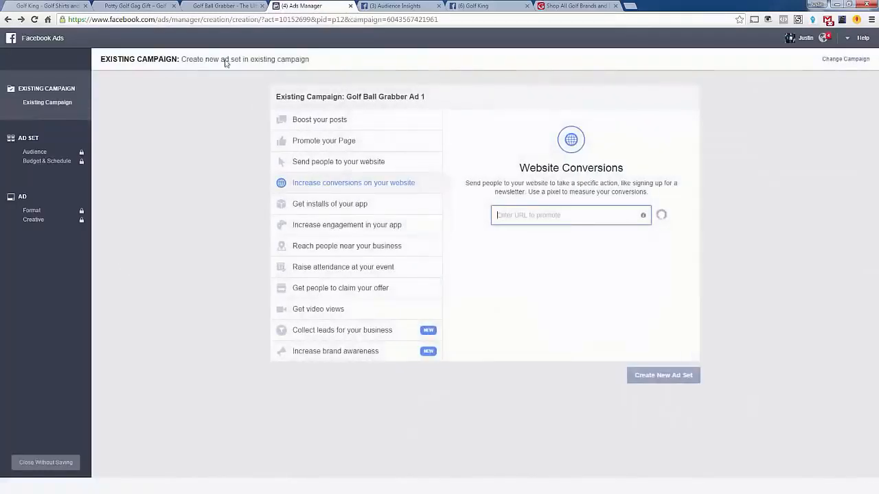
left_click(126, 6)
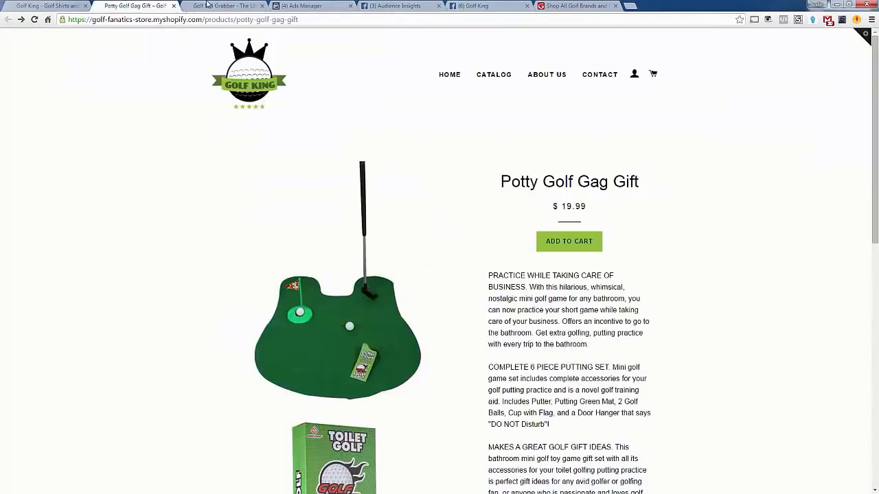
left_click(206, 5)
left_click(210, 19)
key("ctrl+c")
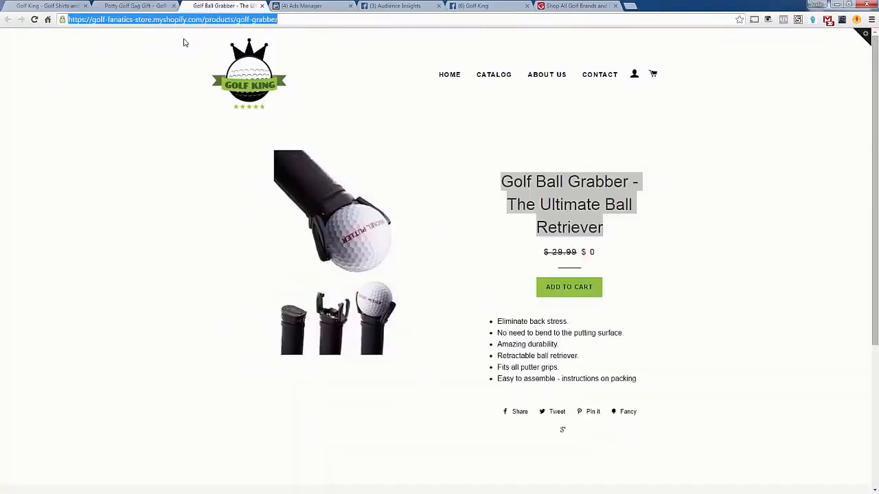
Step: Promote the copied product URL with the Purchase conversion and continue to the new ad set's audience settings
left_click(297, 6)
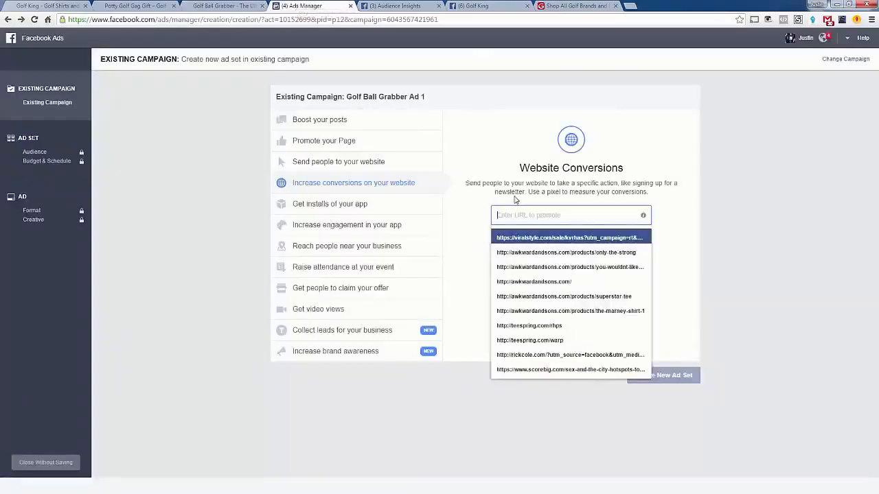
key("ctrl+v")
left_click(530, 238)
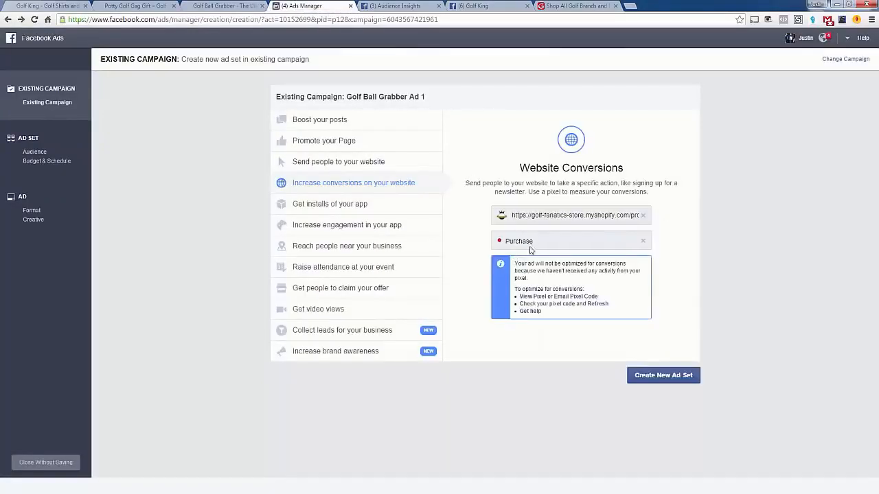
left_click(663, 376)
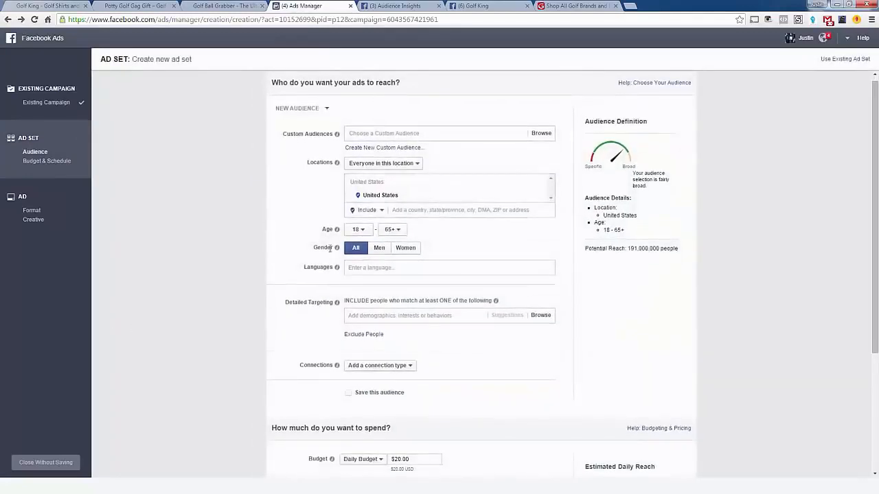
Step: Set the audience's minimum age to 20 and target people interested in Tiger Woods and Rory McIlroy
left_click(359, 230)
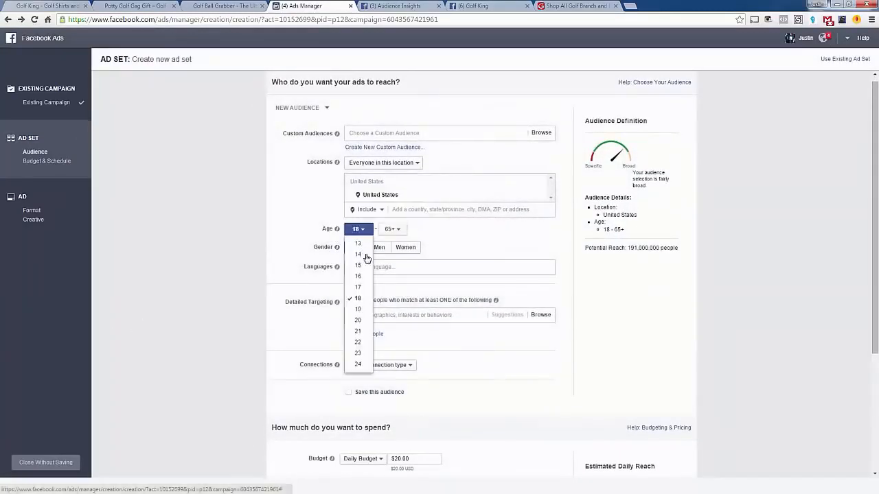
left_click(358, 321)
left_click(385, 315)
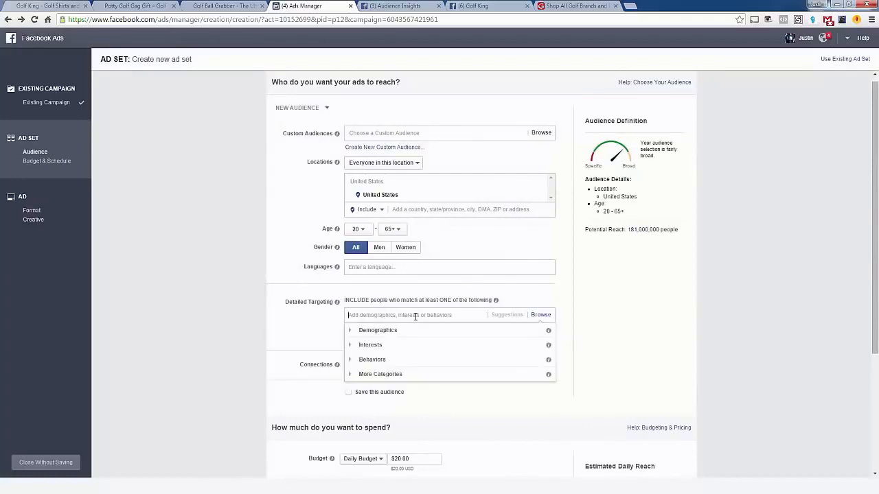
type("Tiger Woop")
key("BackSpace")
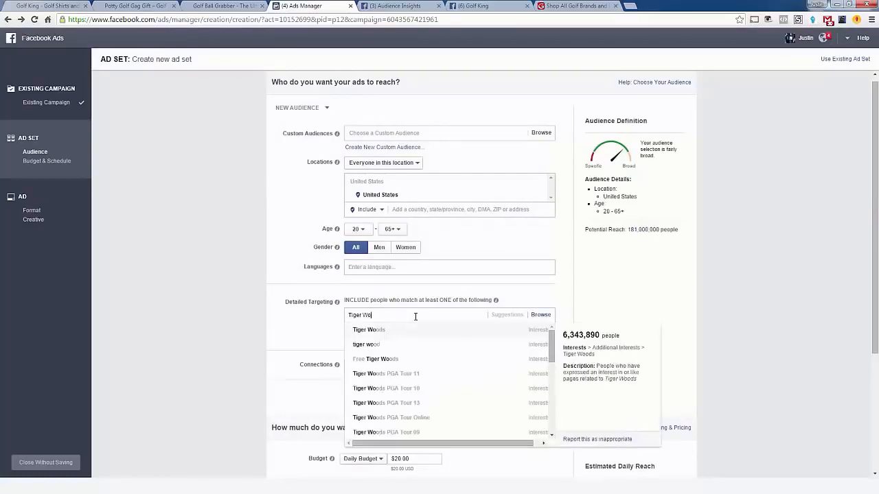
key("Return")
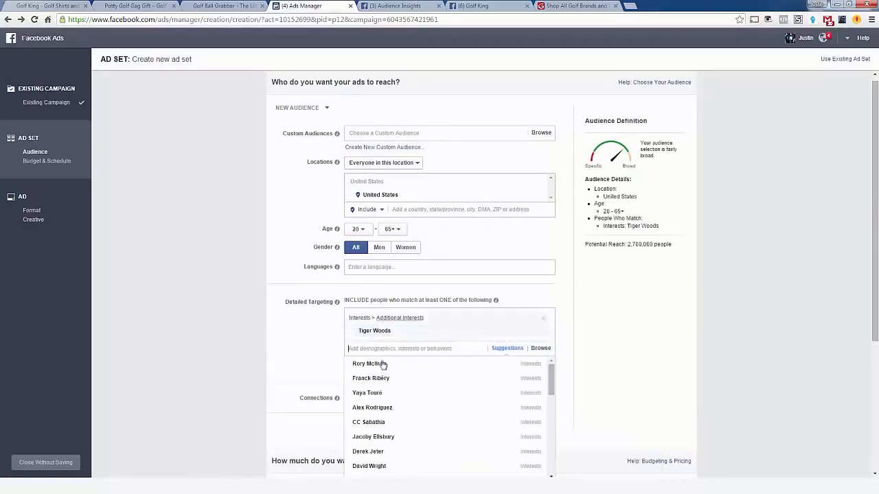
mouse_move(381, 368)
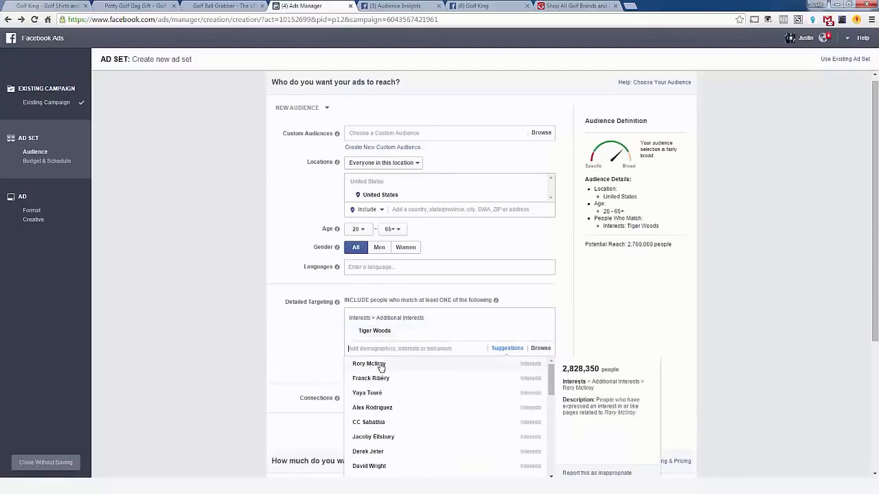
left_click(381, 365)
Step: Look through the suggested interests for more golfers to target, and close the suggestions without adding any
scroll(272, 362, "down", 1)
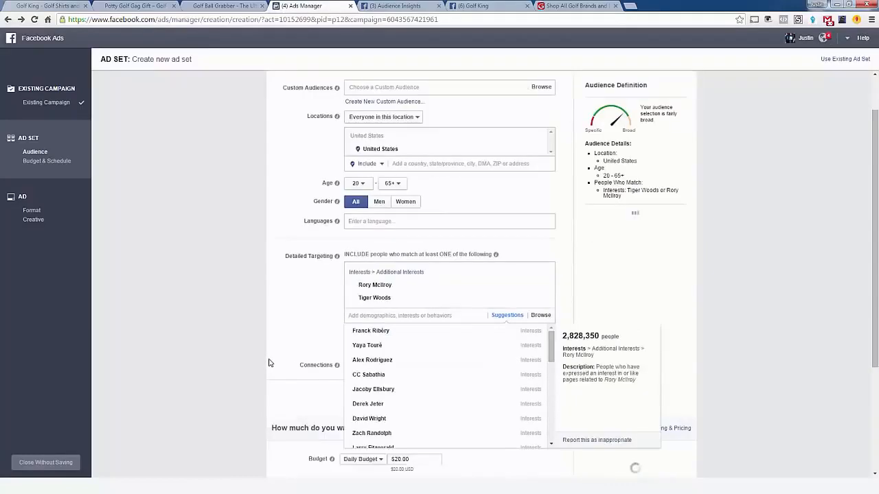
scroll(375, 371, "down", 1)
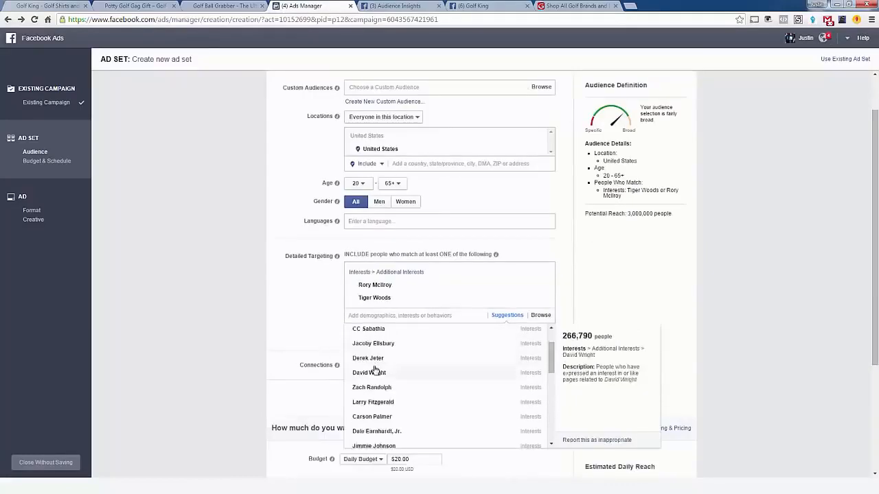
scroll(375, 371, "up", 3)
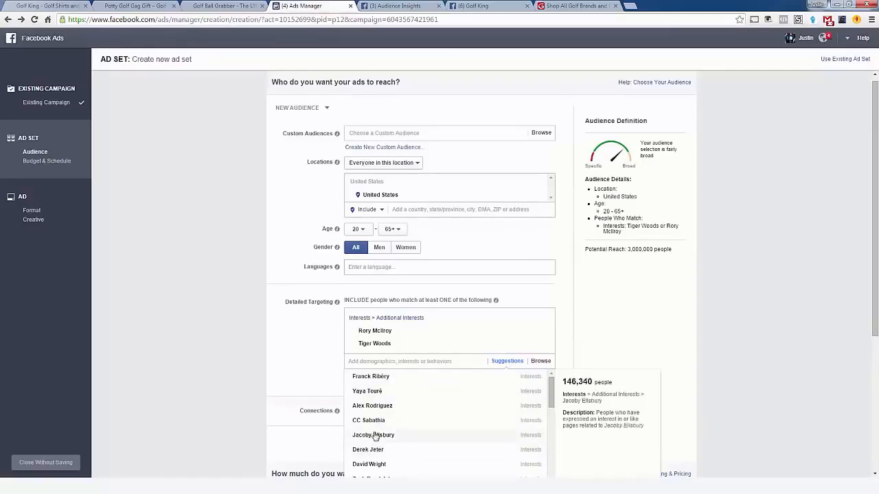
scroll(379, 362, "down", 2)
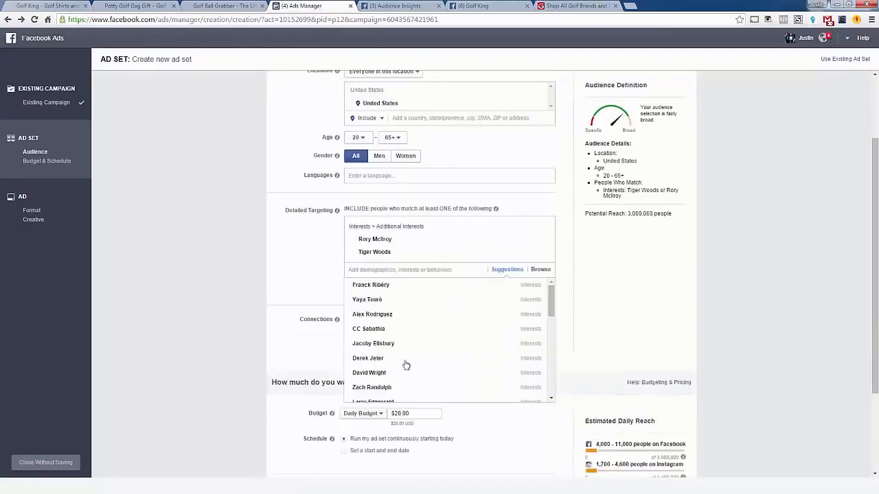
scroll(412, 360, "down", 3)
scroll(416, 369, "down", 1)
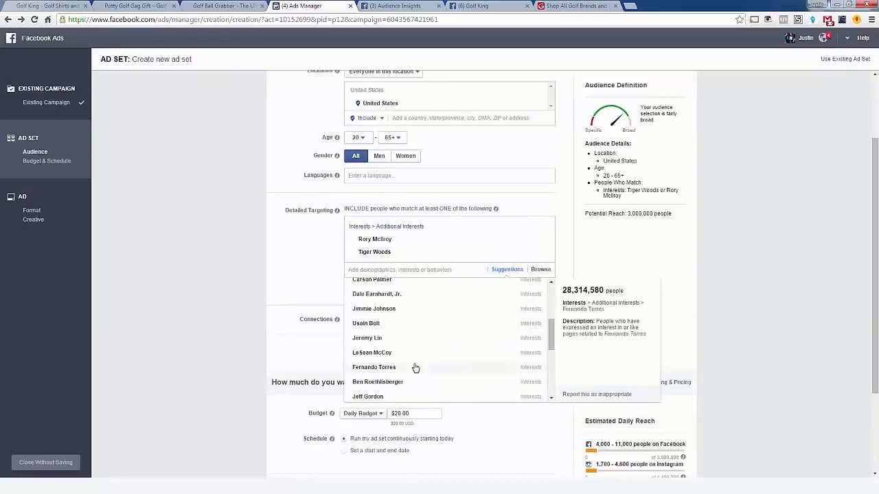
left_click(297, 266)
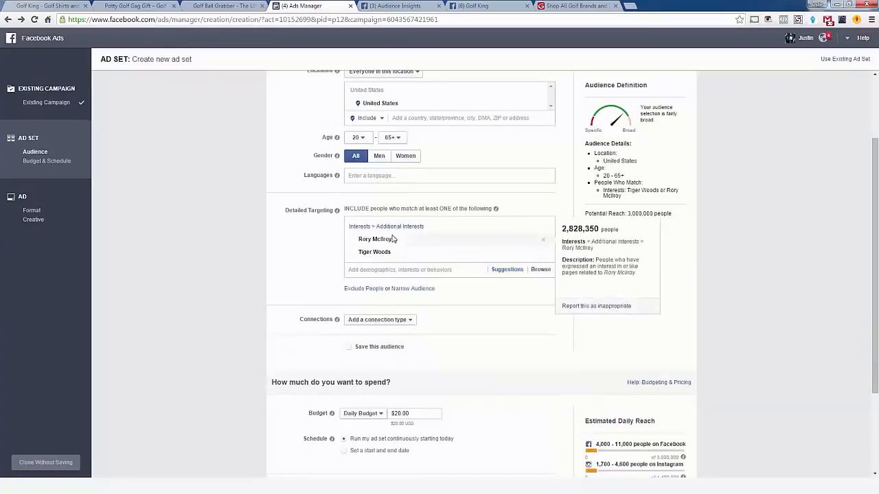
Step: Search Google for "popular golfers" in the browser tab showing the Golfsmith brands page
left_click(572, 11)
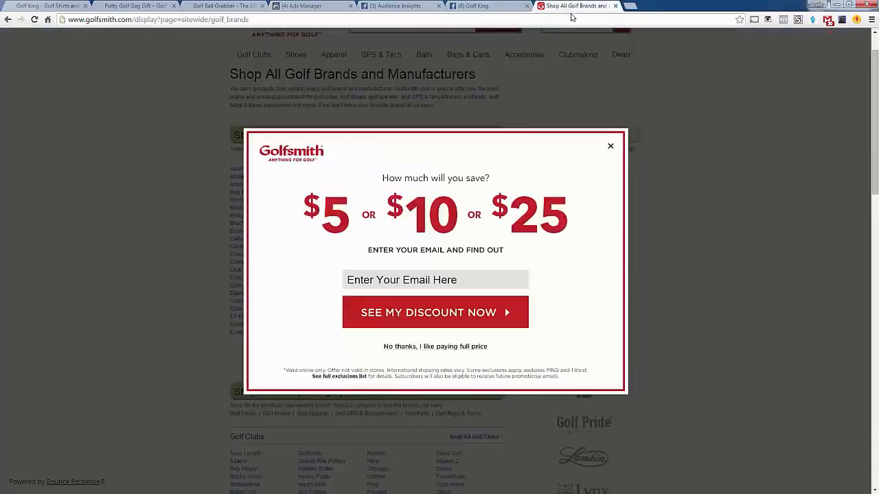
left_click(584, 20)
type("popular golfers")
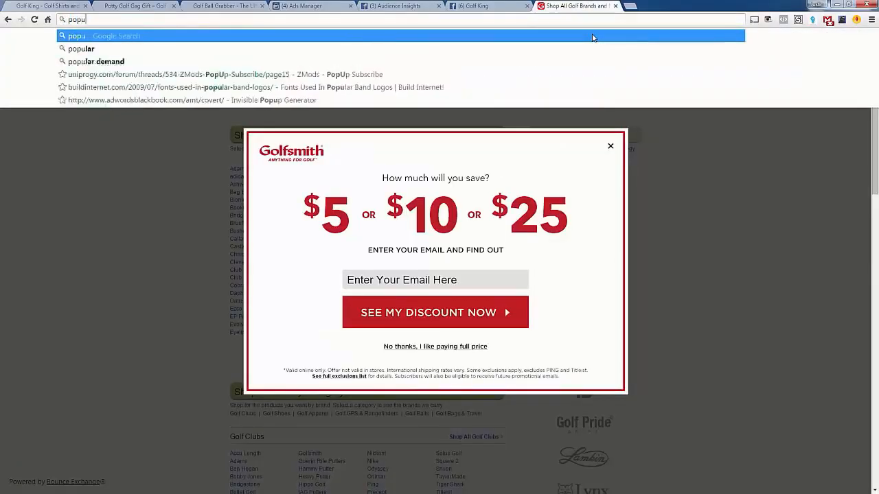
key("Return")
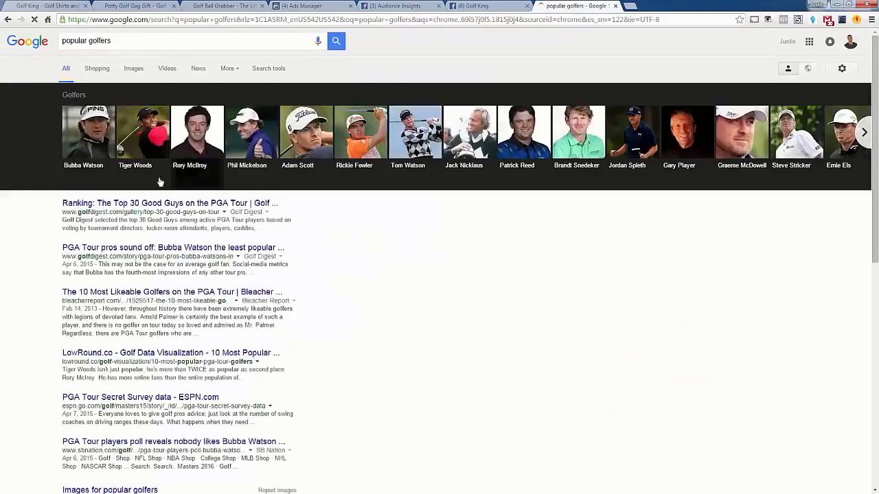
Step: Back in the Ads Manager tab, add Bubba Watson to the interests the new ad set targets
left_click(302, 6)
type("Bubba Watson")
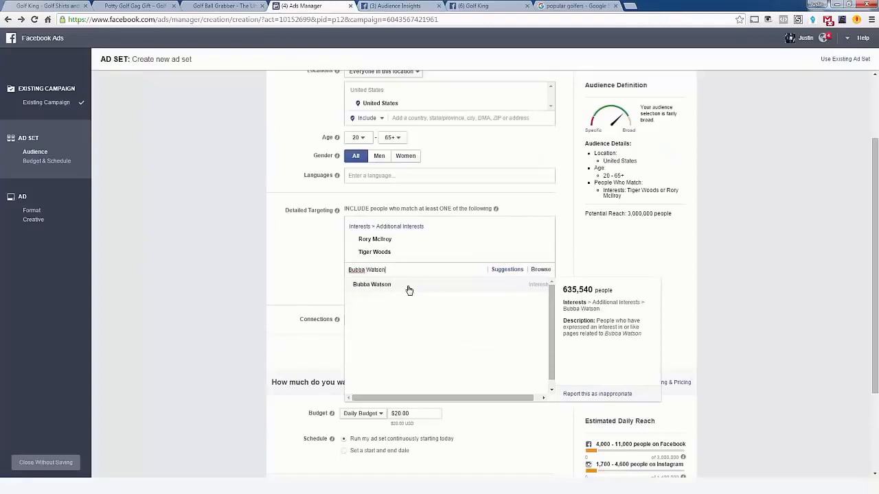
key("Return")
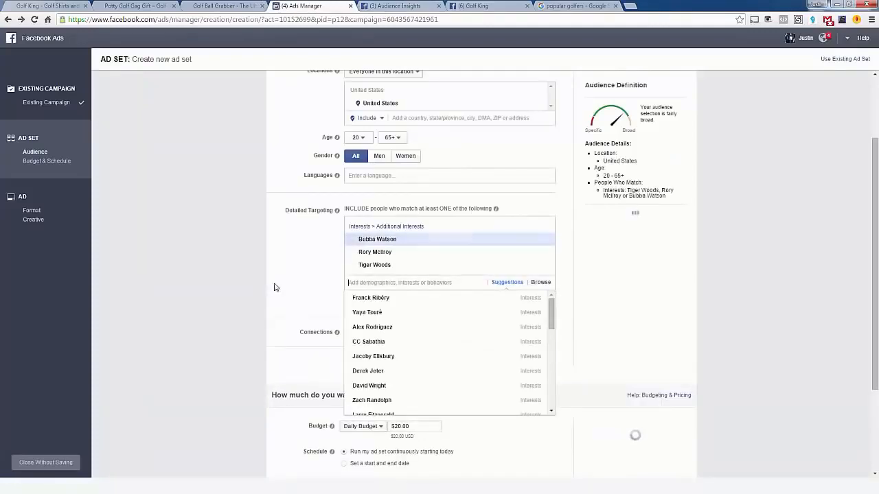
left_click(276, 287)
mouse_move(372, 267)
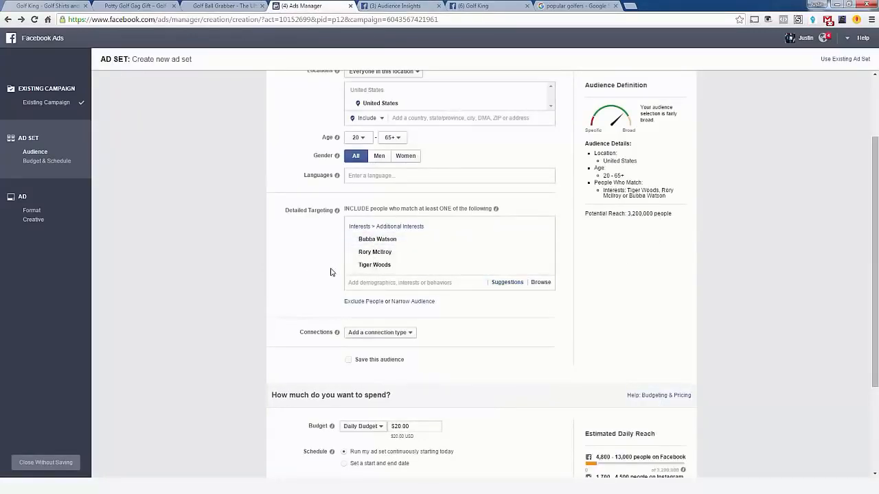
Step: Set the ad set's daily budget to $5.00 and continue to choosing the new ad creative
scroll(334, 290, "down", 2)
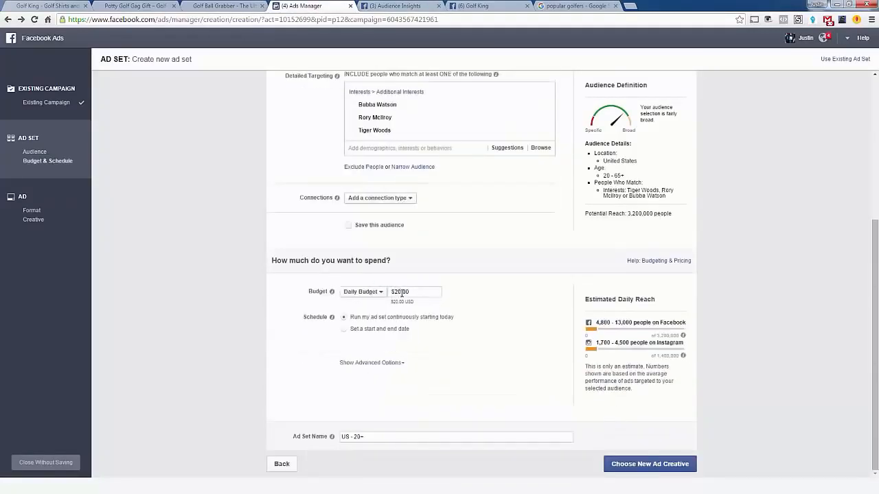
double_click(399, 292)
type("5")
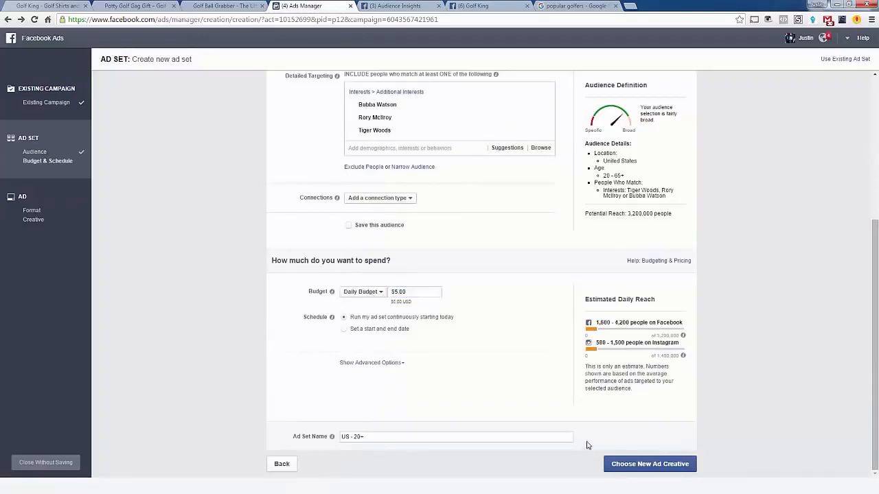
left_click(648, 467)
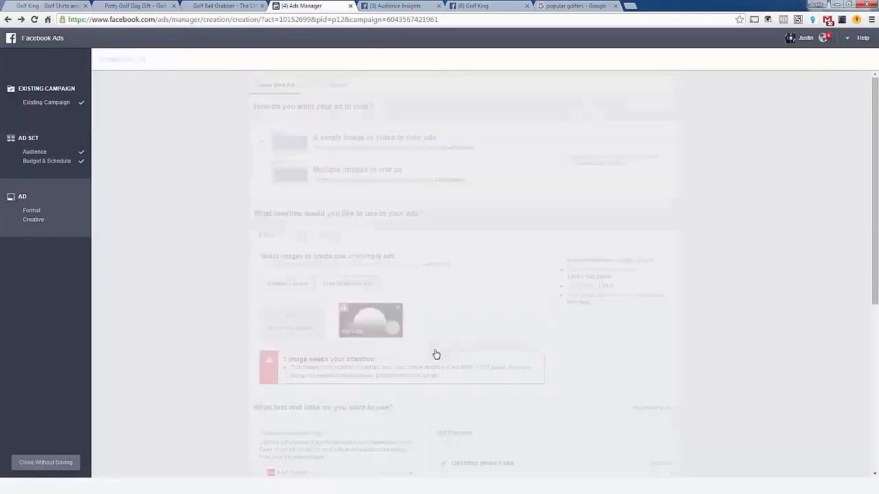
Step: Review the new ad's format, image, page, text and preview, and check the Potty Golf Gag Gift product page
scroll(337, 219, "down", 4)
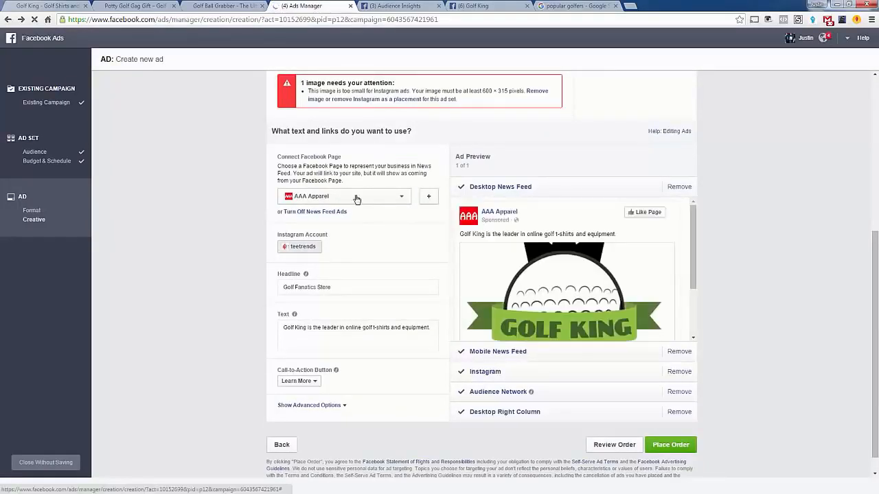
scroll(217, 281, "up", 4)
scroll(217, 284, "down", 1)
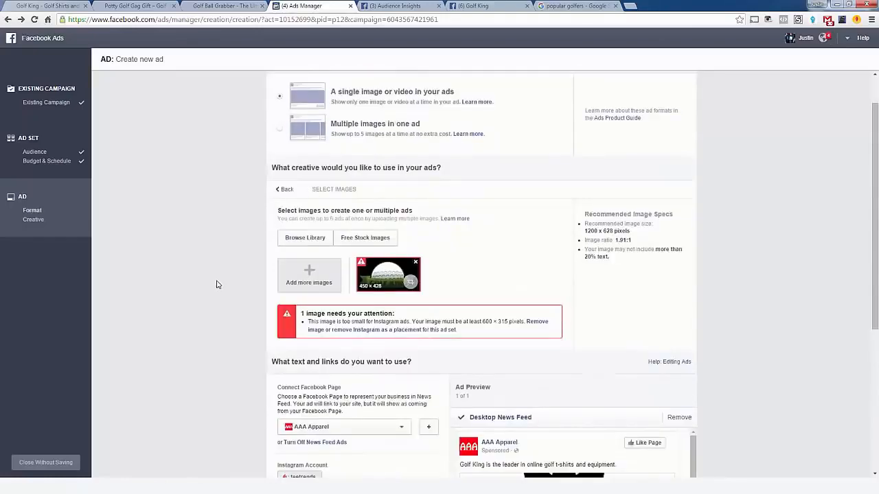
scroll(212, 287, "down", 4)
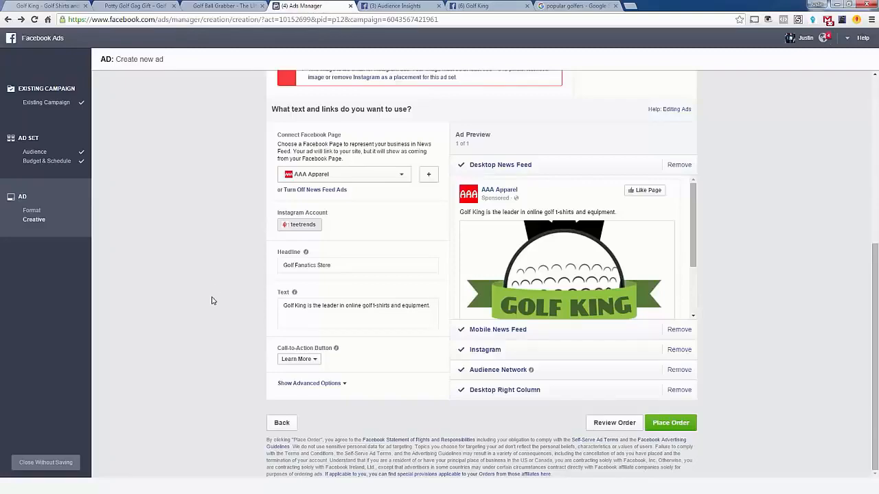
scroll(217, 340, "up", 5)
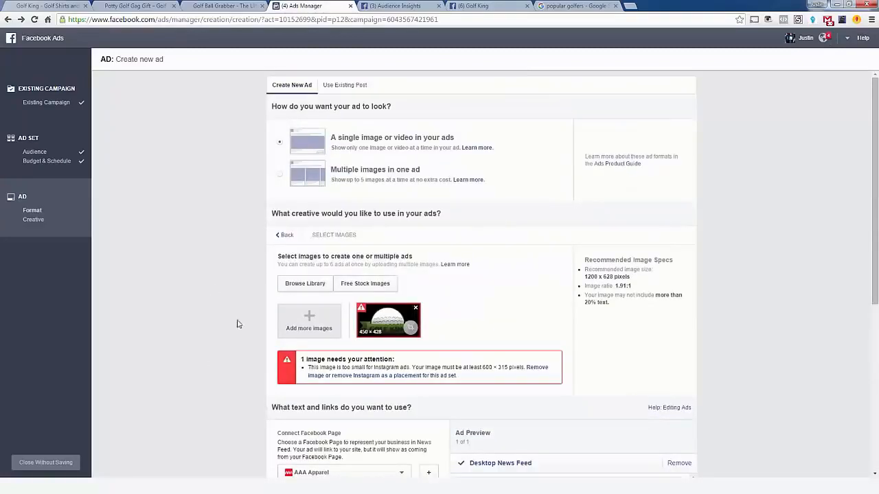
left_click(210, 4)
left_click(149, 7)
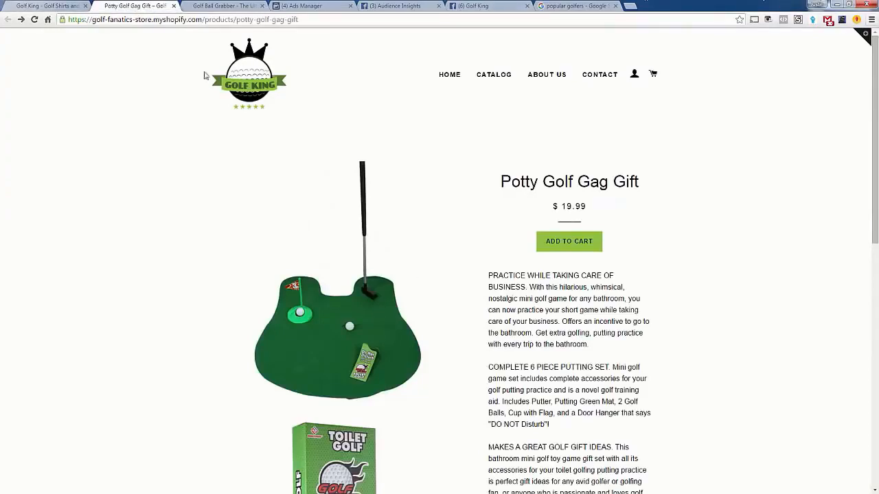
left_click(339, 5)
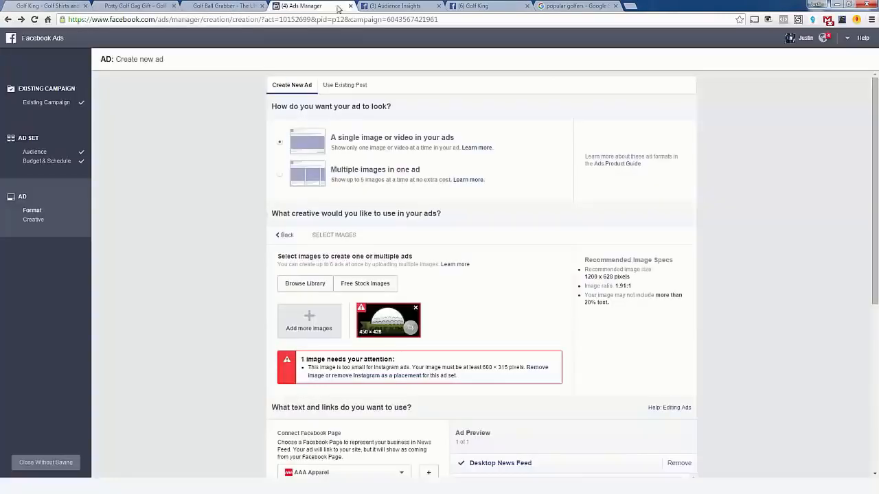
Step: Examine the extended Page Likes list in Audience Insights for related pages, and return to the new ad's creative page
left_click(414, 4)
scroll(385, 351, "down", 1)
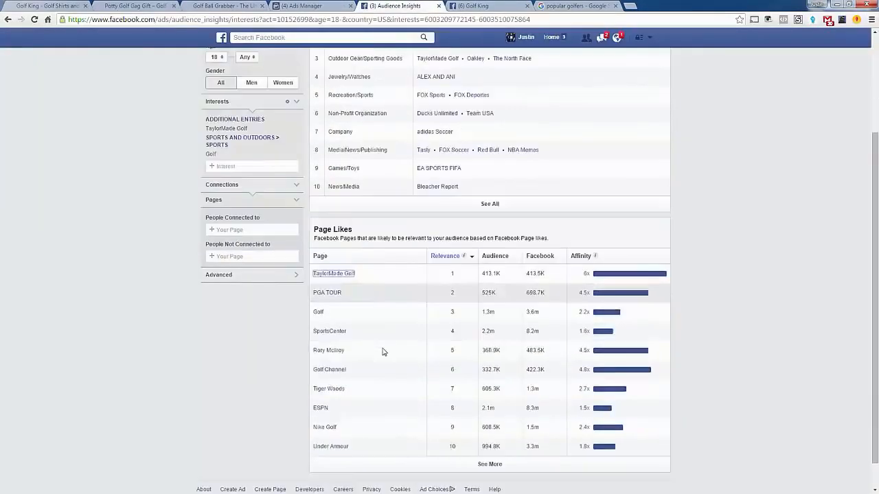
scroll(385, 351, "down", 1)
left_click(420, 428)
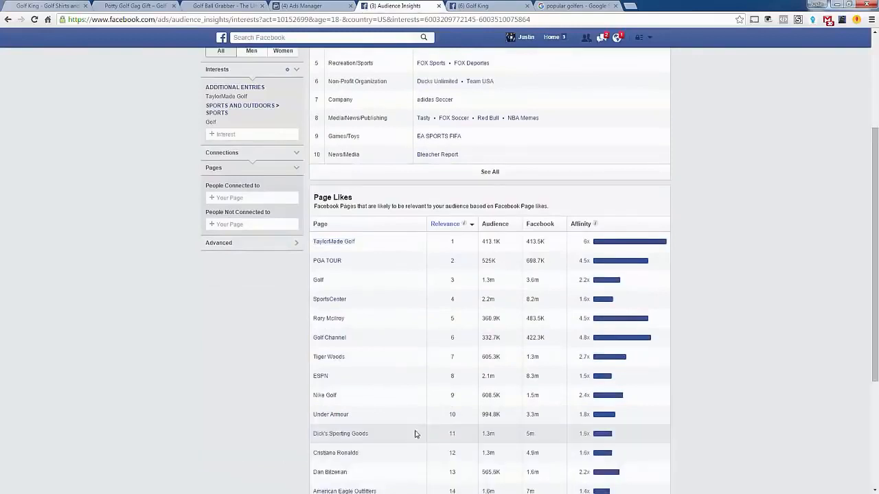
scroll(414, 433, "up", 2)
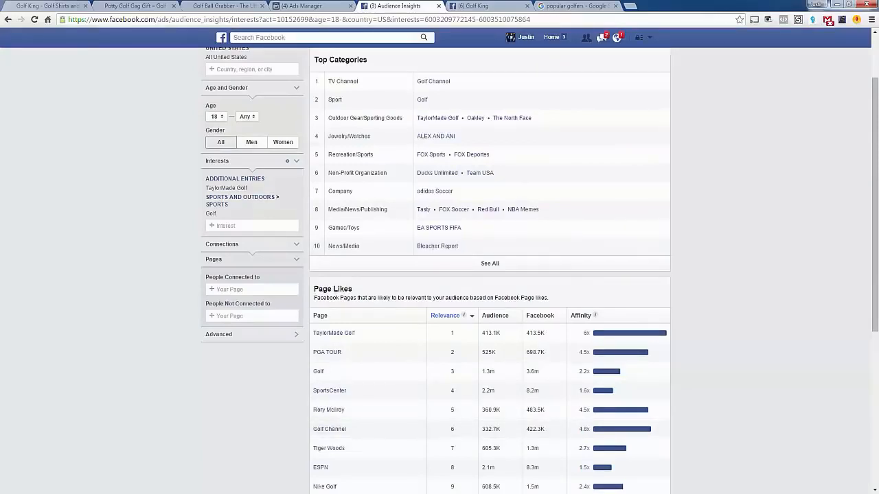
left_click(309, 6)
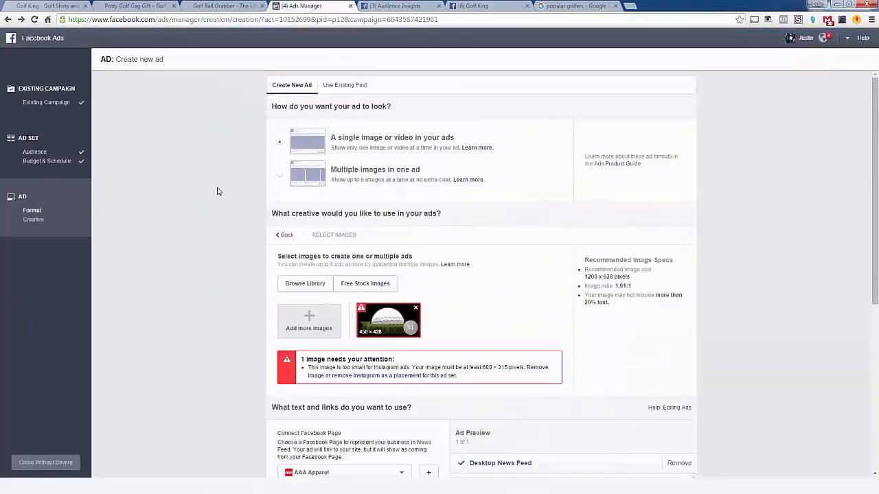
scroll(243, 365, "down", 1)
scroll(243, 365, "up", 1)
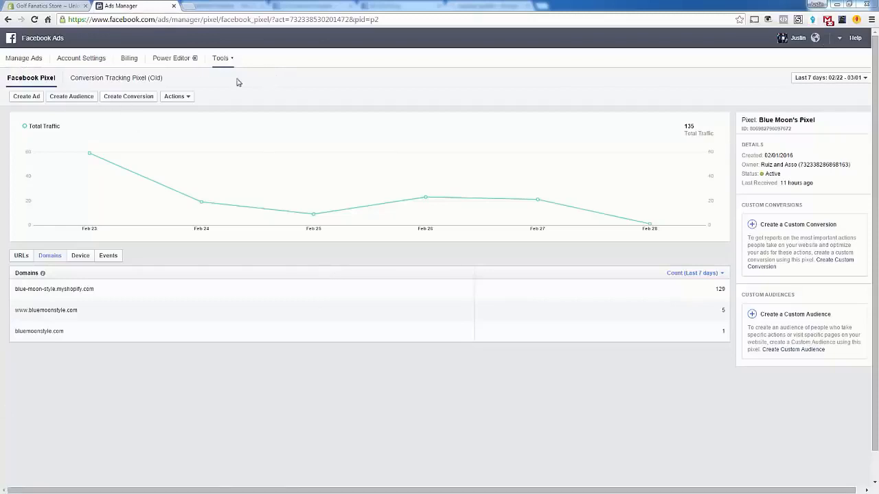
Step: Open the Facebook Pixel page, view the pixel's code, and enlarge the code box to show the whole script
left_click(222, 61)
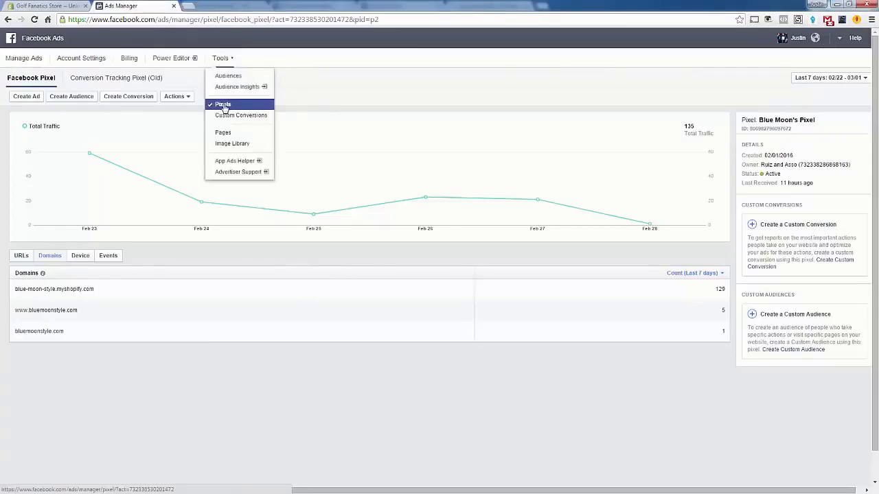
left_click(221, 105)
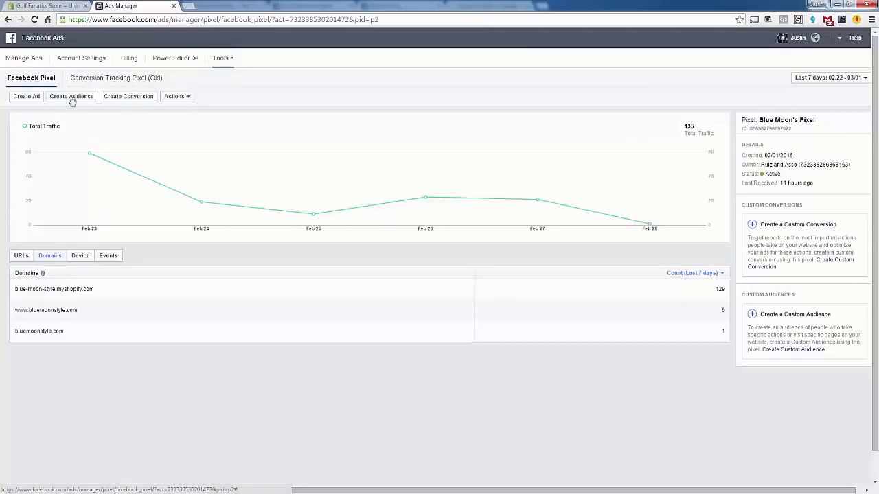
left_click(227, 62)
left_click(184, 96)
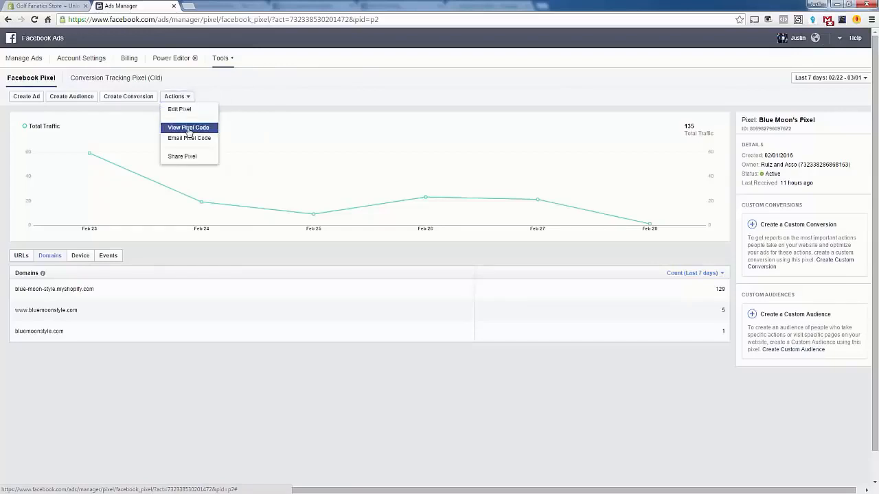
left_click(188, 127)
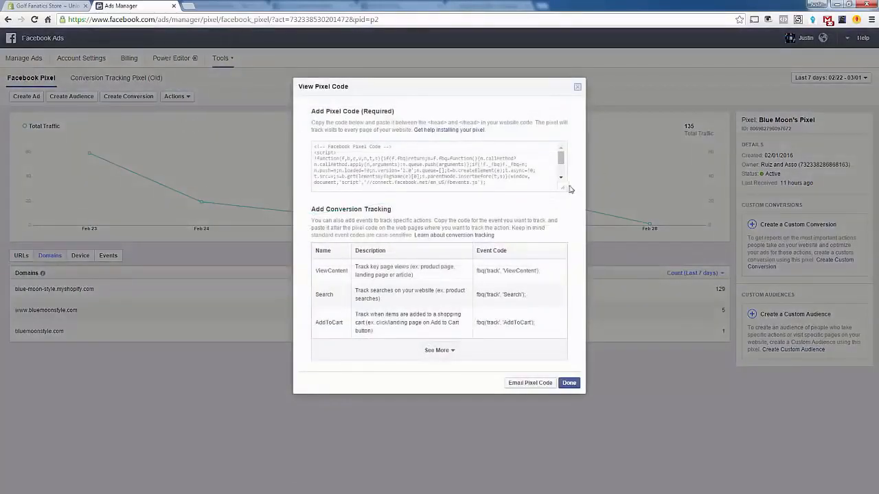
left_click_drag(563, 190, 556, 304)
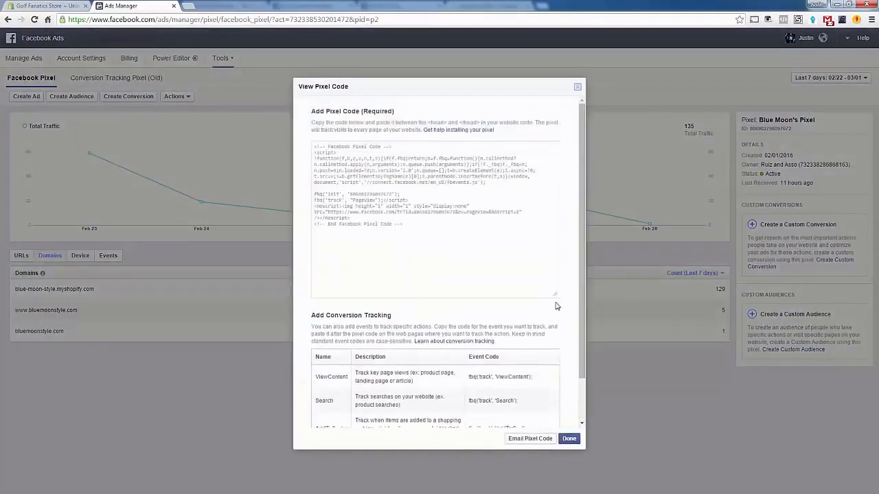
Step: Copy the entire Facebook pixel code into an empty Notepad document and move the Notepad window aside
left_click(430, 230)
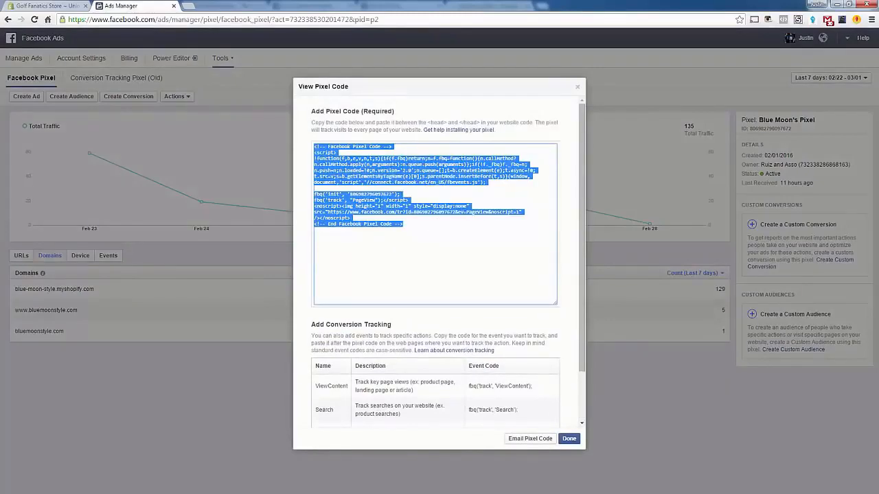
key("ctrl+c")
key("ctrl+v")
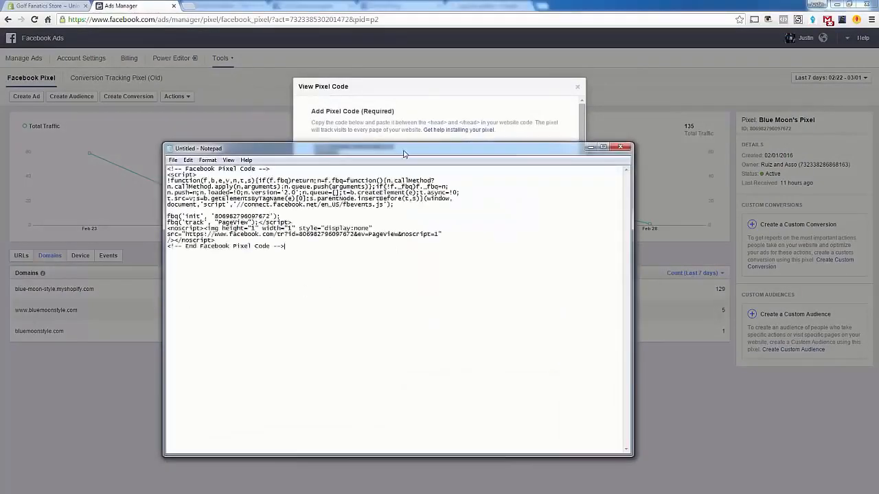
left_click_drag(404, 153, 0, 223)
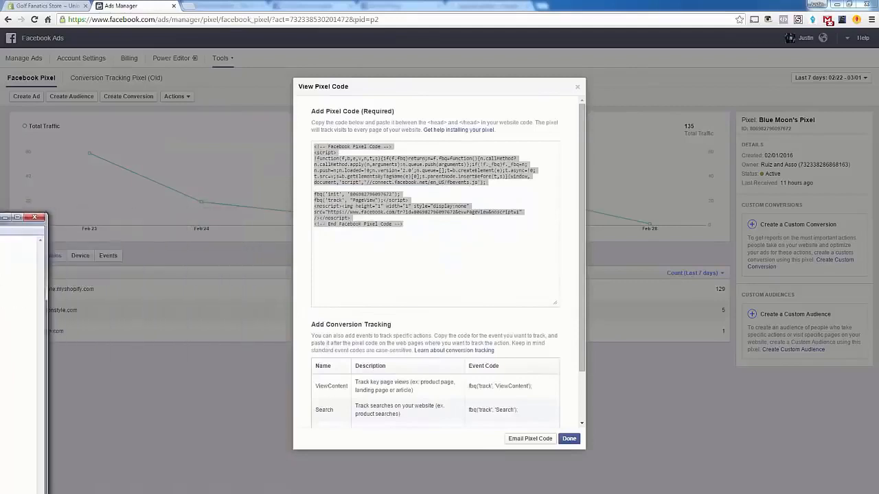
Step: Examine the Add Conversion Tracking section beneath the pixel code, including the ViewContent event
left_click(419, 257)
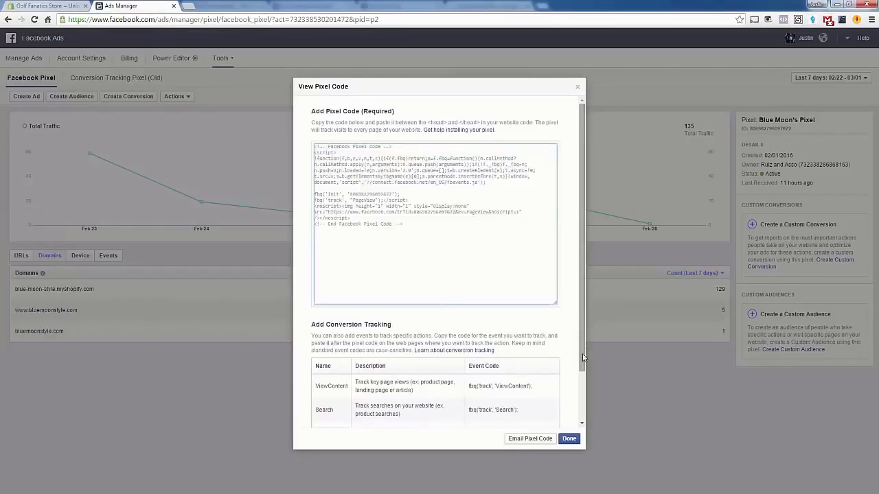
scroll(583, 357, "down", 2)
left_click_drag(312, 265, 402, 267)
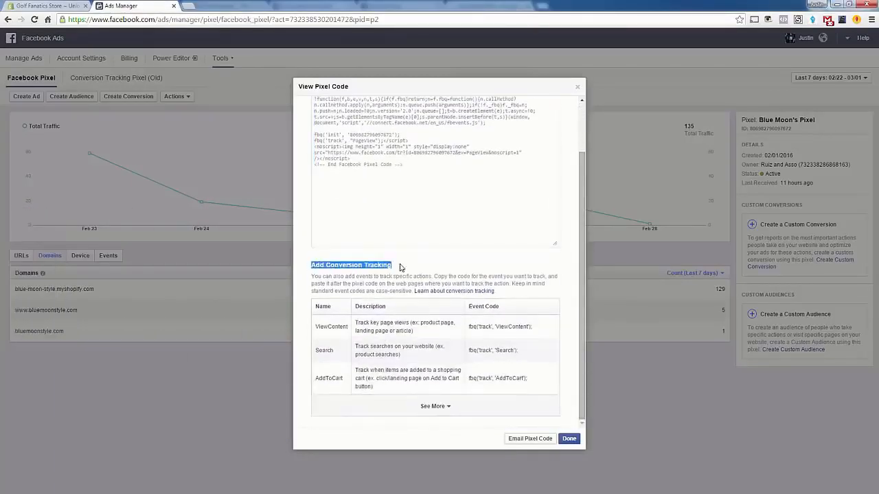
left_click(402, 267)
scroll(402, 268, "up", 2)
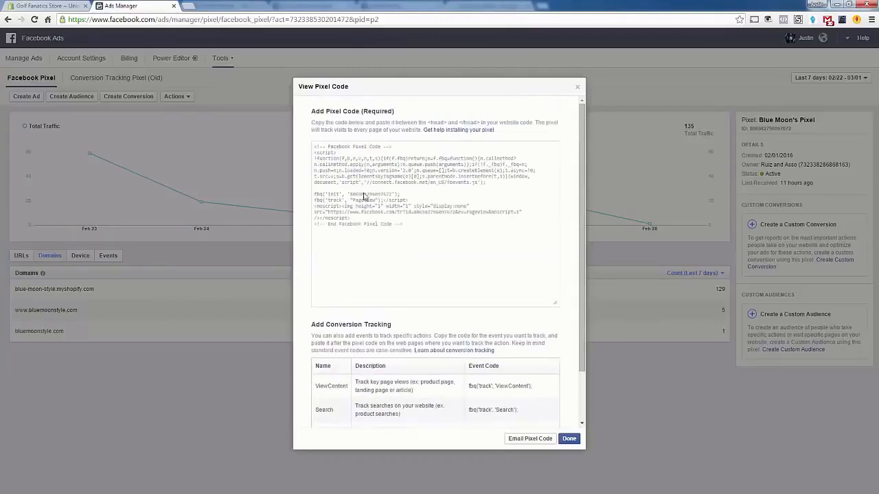
scroll(365, 199, "down", 2)
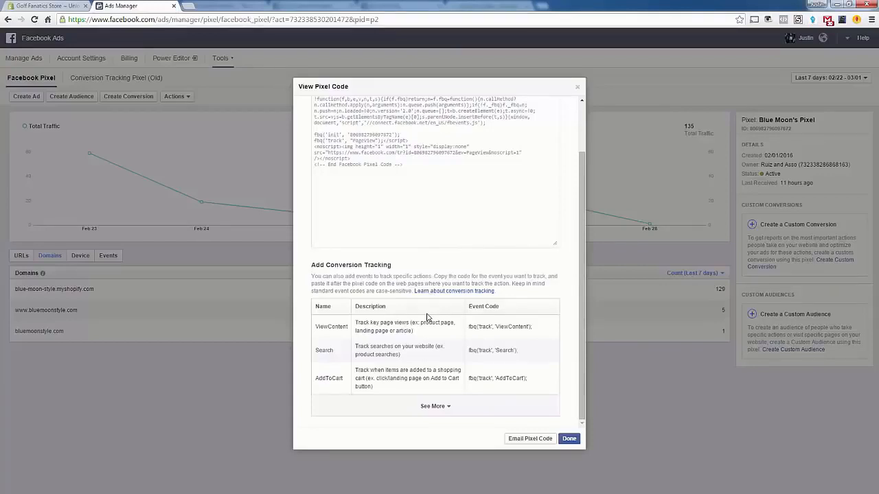
left_click_drag(316, 327, 349, 333)
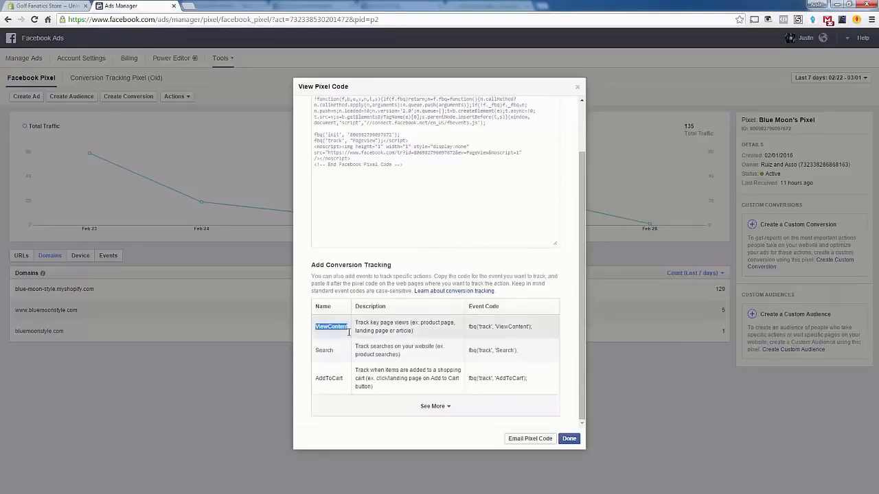
left_click(350, 332)
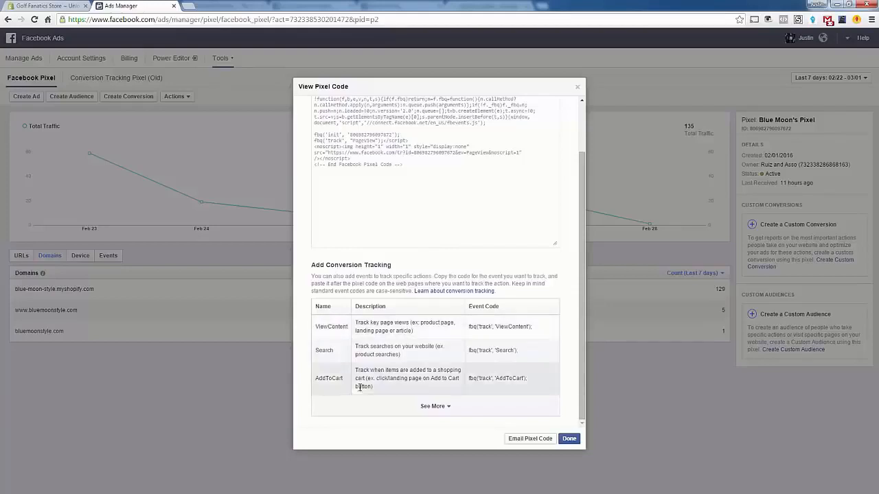
Step: Expand the full list of conversion events, examine the Purchase event, and check the pixel code pasted in Notepad
left_click(323, 406)
scroll(321, 395, "down", 2)
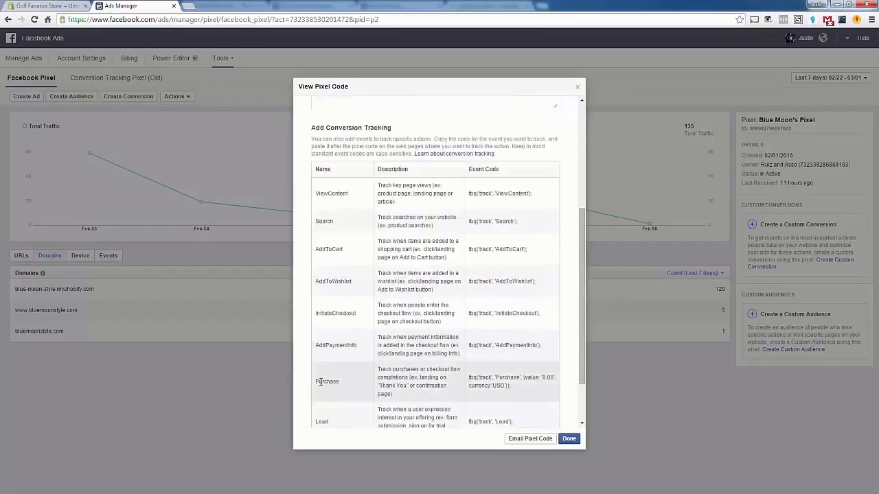
left_click_drag(320, 382, 346, 378)
left_click(344, 370)
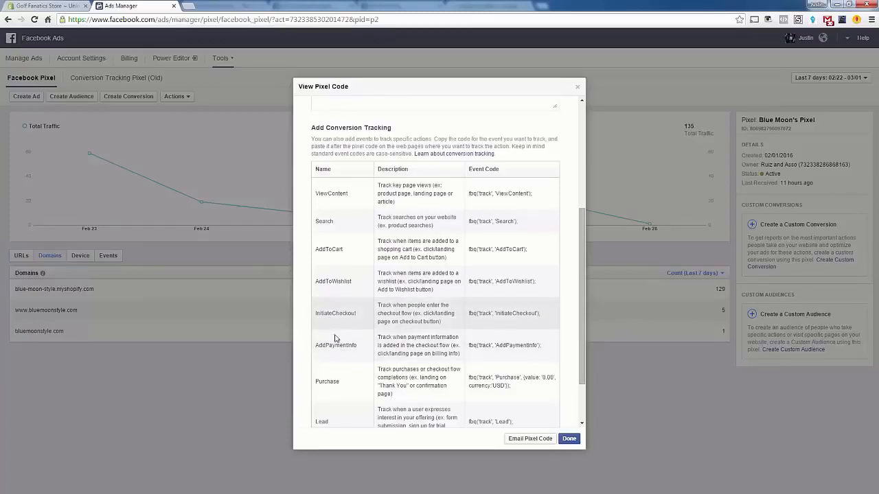
scroll(356, 345, "up", 3)
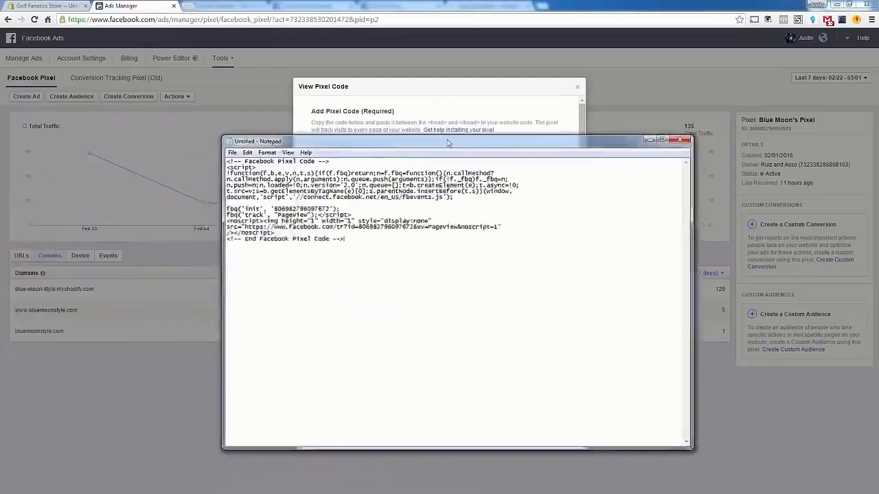
left_click_drag(460, 144, 378, 144)
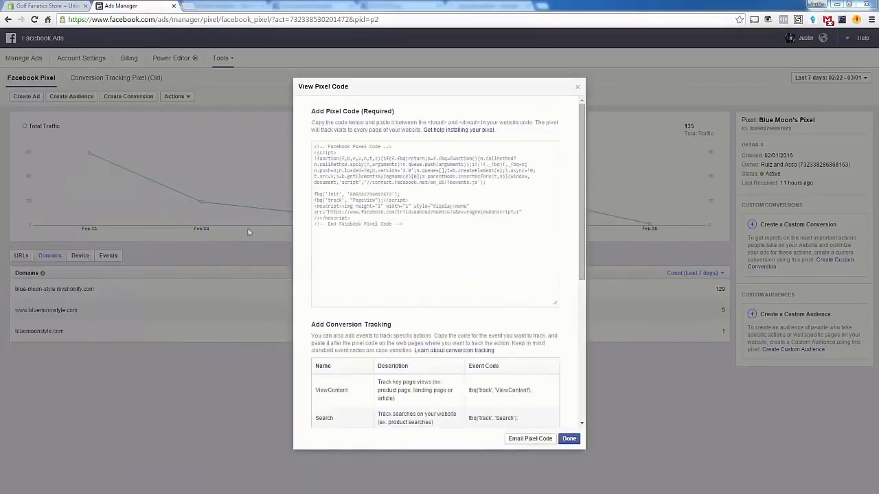
Step: Copy the Purchase event code from the conversion events table and paste it beneath the pixel code in Notepad
scroll(416, 330, "down", 4)
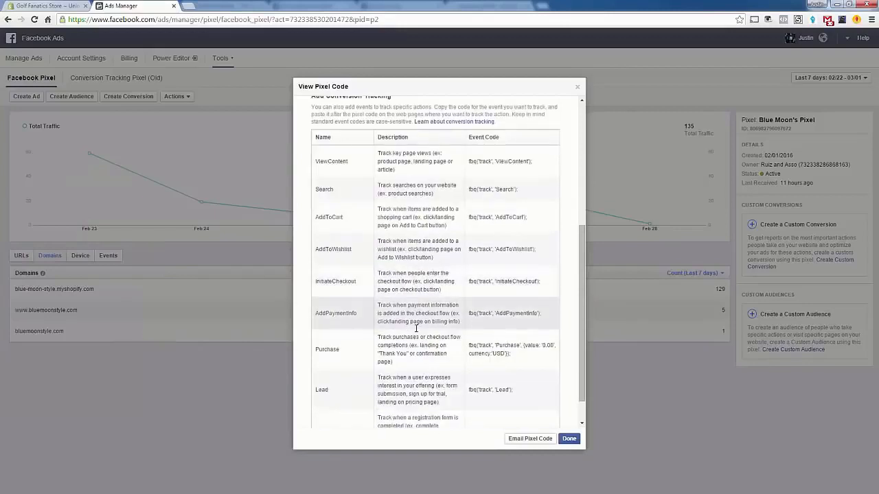
triple_click(479, 217)
left_click(486, 234)
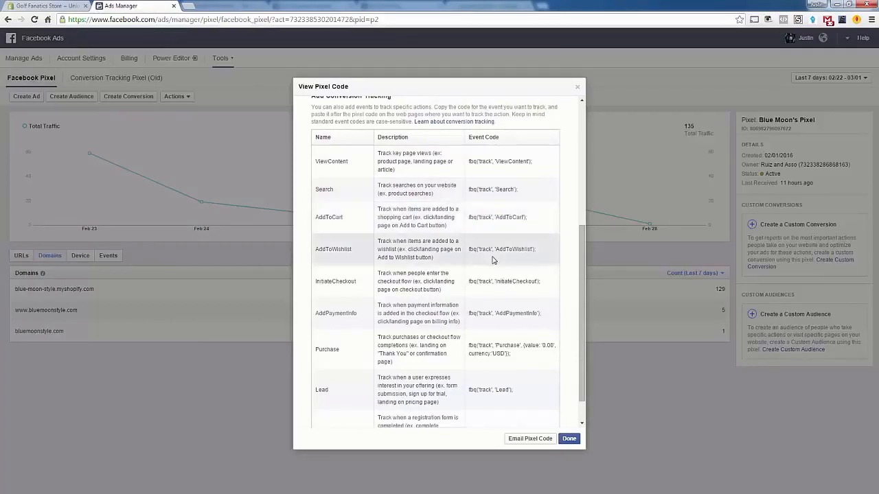
scroll(491, 259, "down", 1)
triple_click(492, 313)
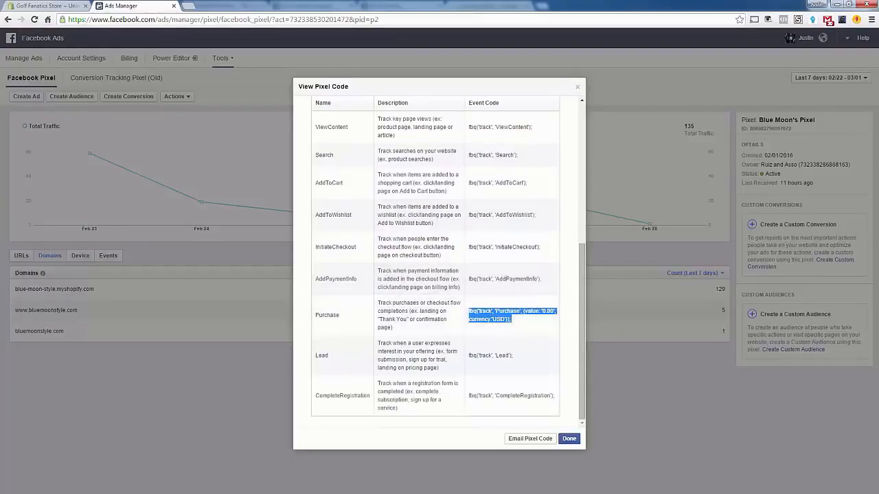
key("alt+Tab")
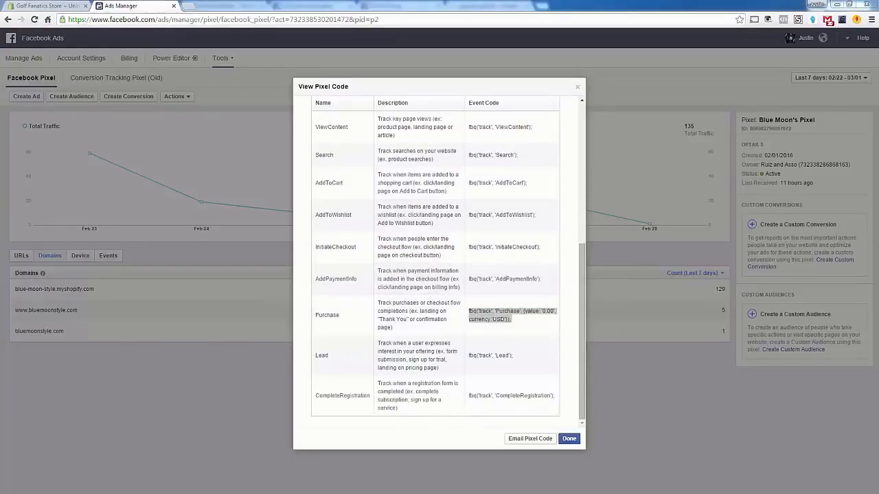
left_click_drag(0, 142, 343, 127)
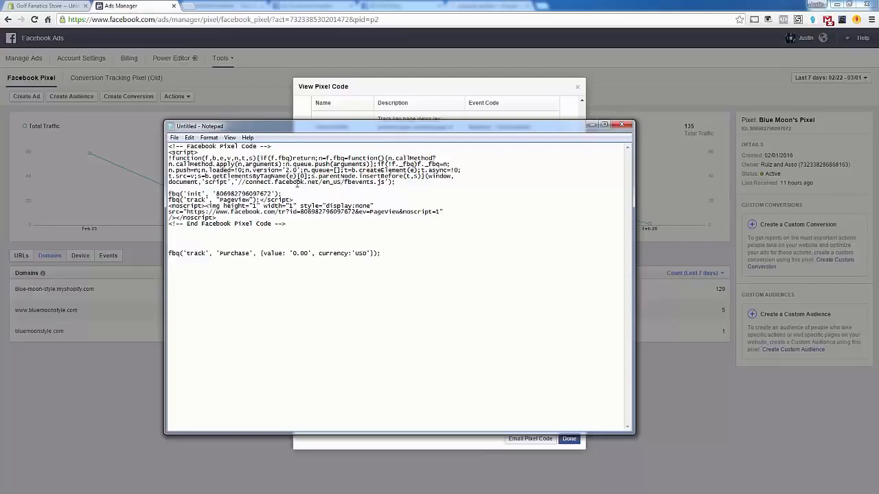
Step: Copy only the base Facebook pixel code from Notepad, from its opening comment to its end comment, leaving out the Purchase line
left_click_drag(292, 227, 150, 142)
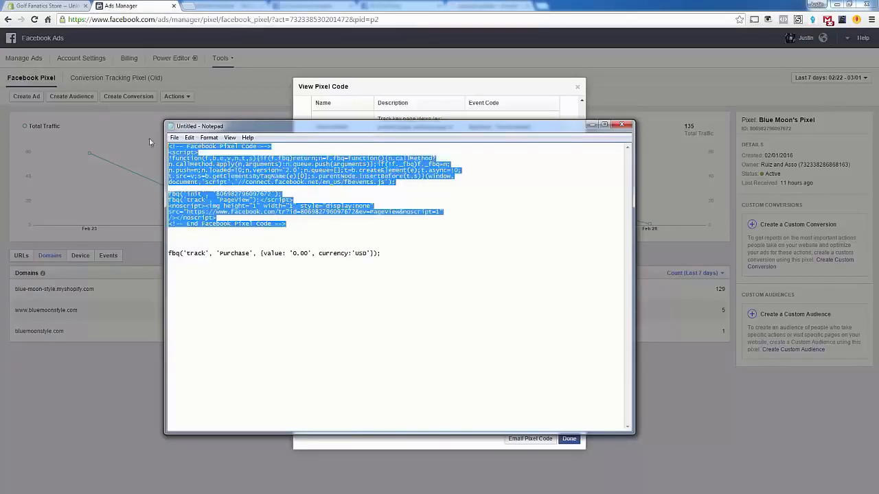
right_click(188, 159)
left_click(212, 191)
left_click(476, 204)
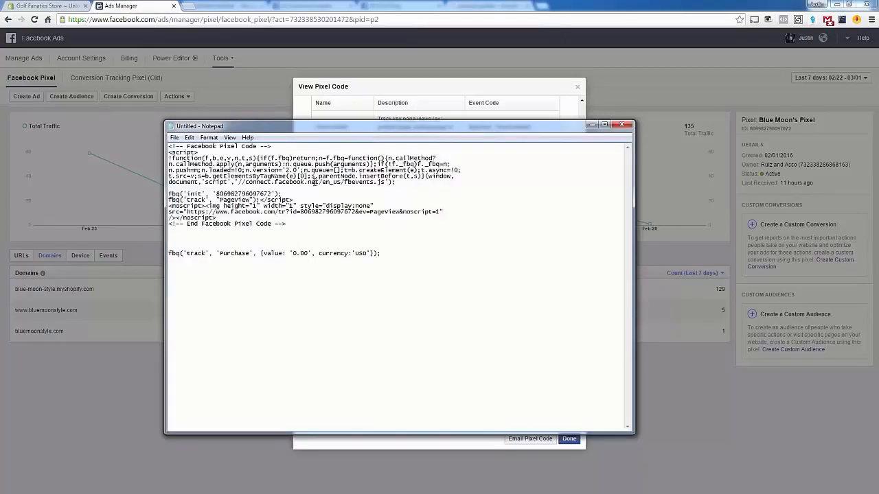
left_click_drag(295, 227, 107, 141)
right_click(186, 164)
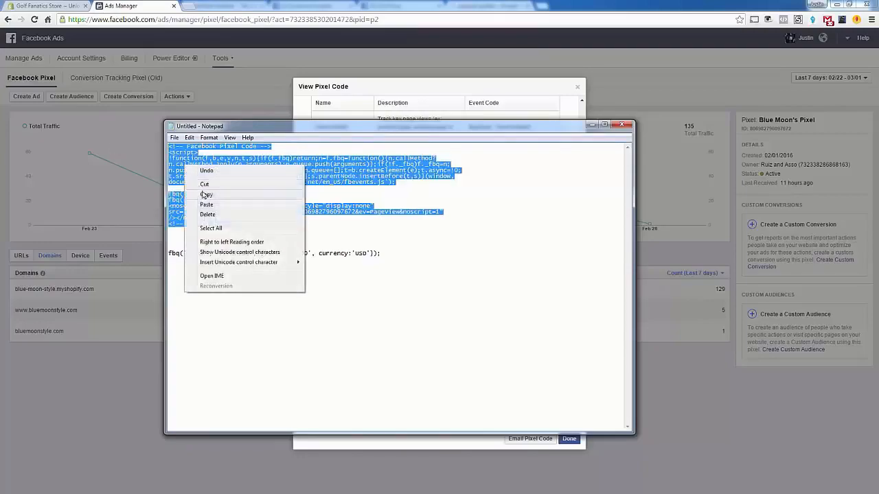
left_click(206, 190)
Step: Switch to the Shopify admin, open the Brooklyn theme's HTML/CSS for editing, and view its theme.liquid layout file
left_click(44, 5)
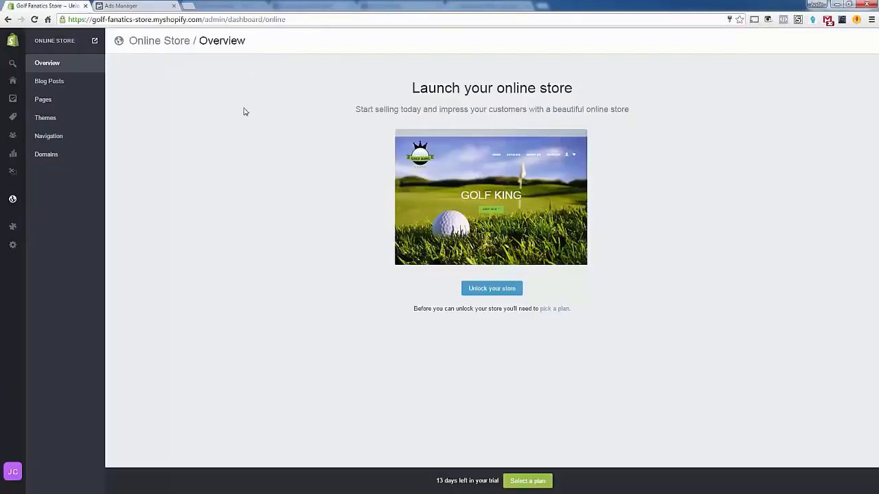
left_click(53, 121)
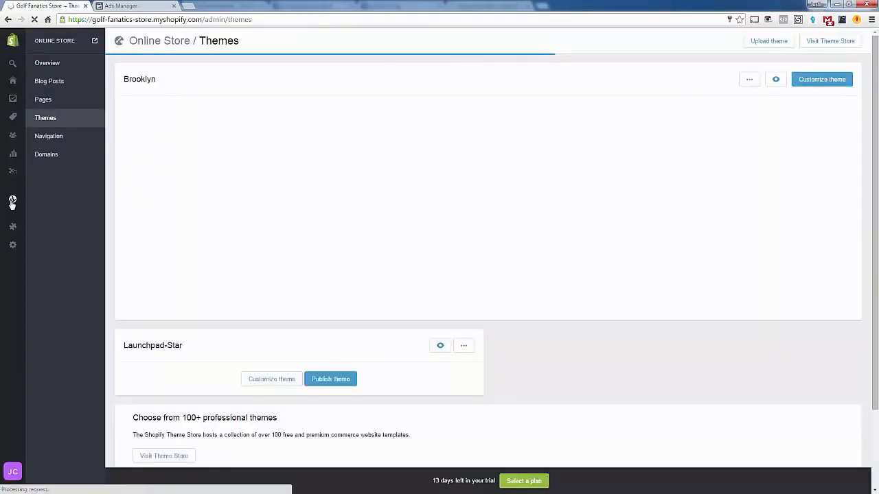
left_click(12, 199)
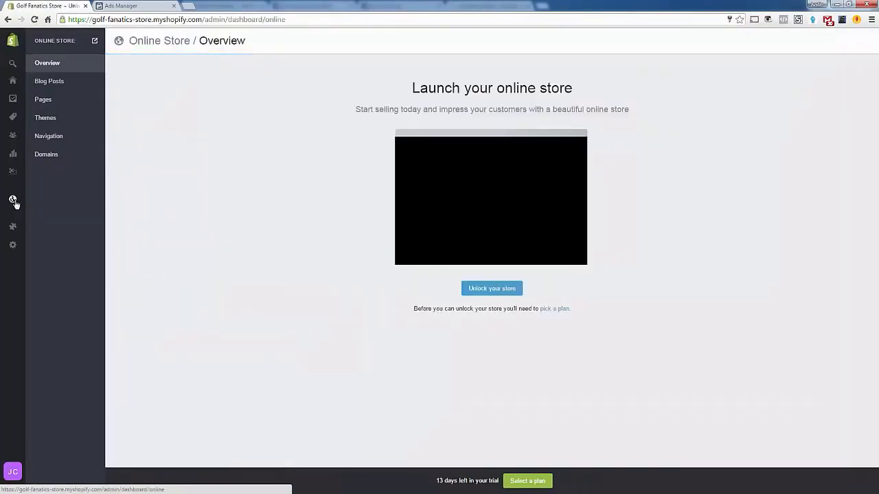
left_click(55, 123)
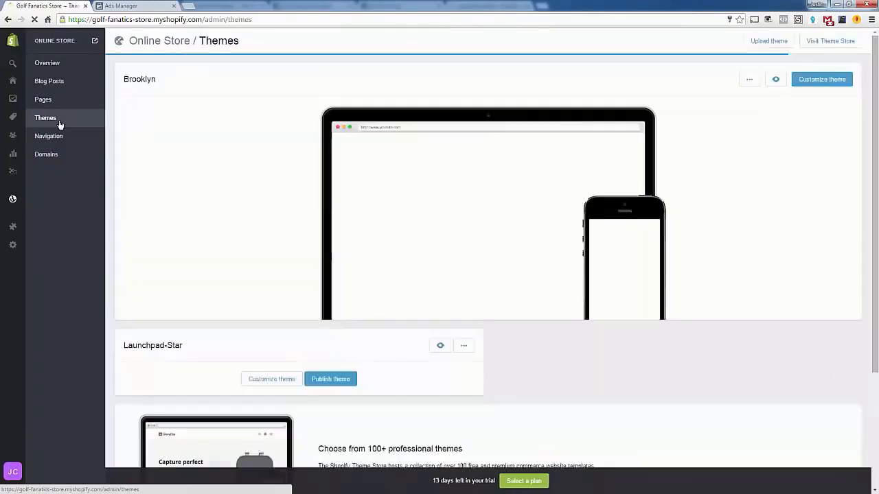
left_click(749, 80)
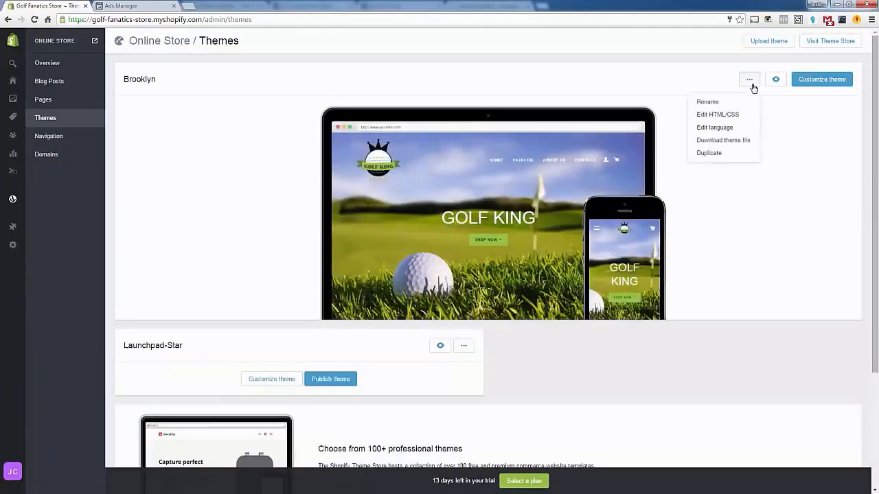
left_click(729, 120)
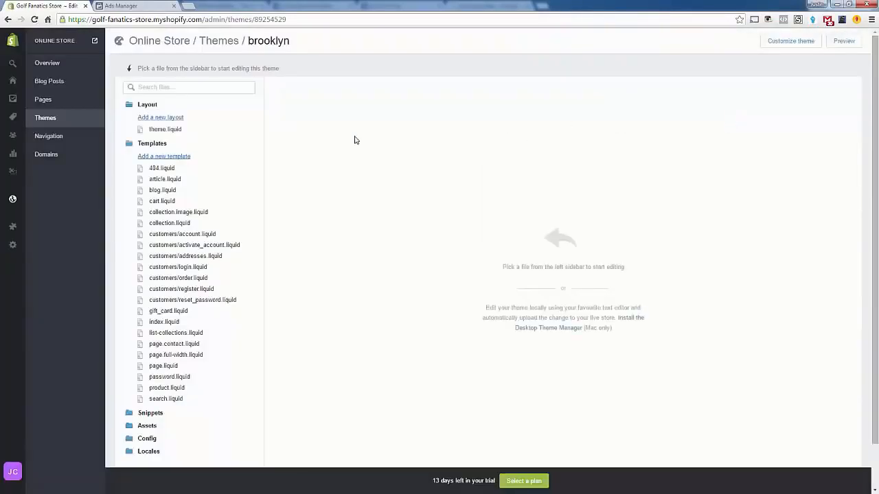
left_click(169, 131)
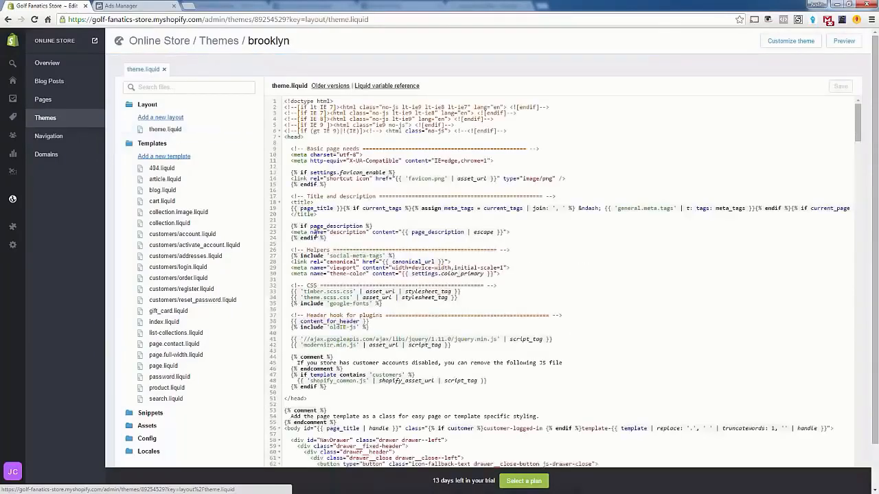
scroll(390, 255, "down", 3)
scroll(392, 275, "up", 3)
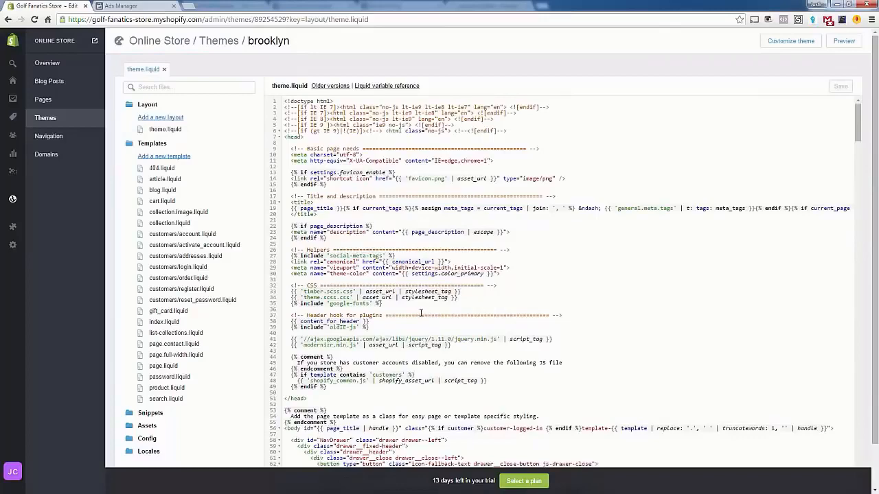
Step: Return to the store's themes, check the Brooklyn theme's Duplicate option, and reopen its HTML/CSS for editing
left_click(66, 127)
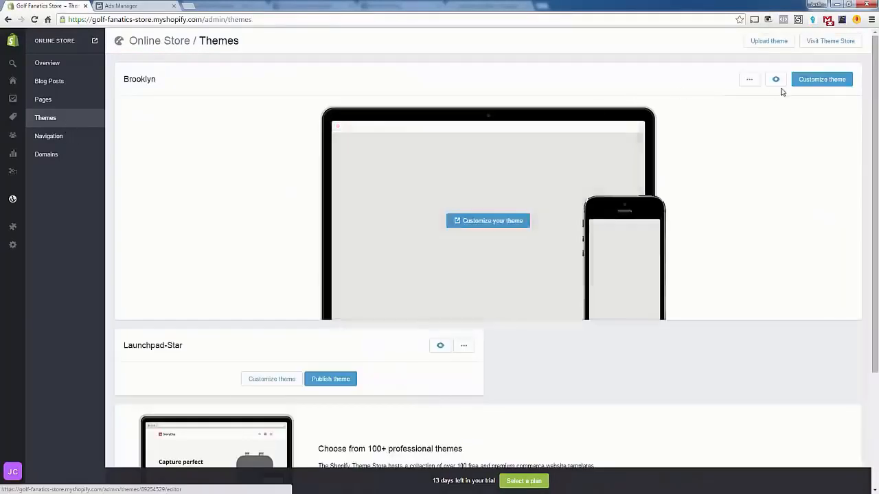
left_click(751, 80)
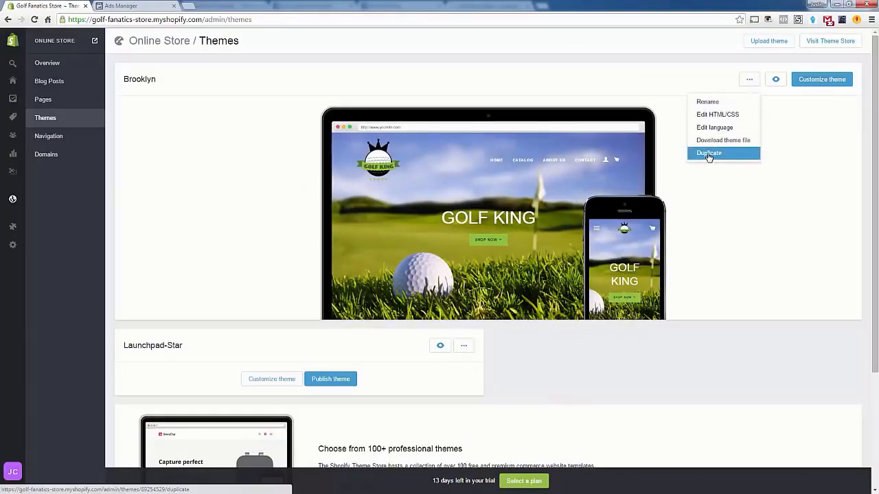
left_click(715, 114)
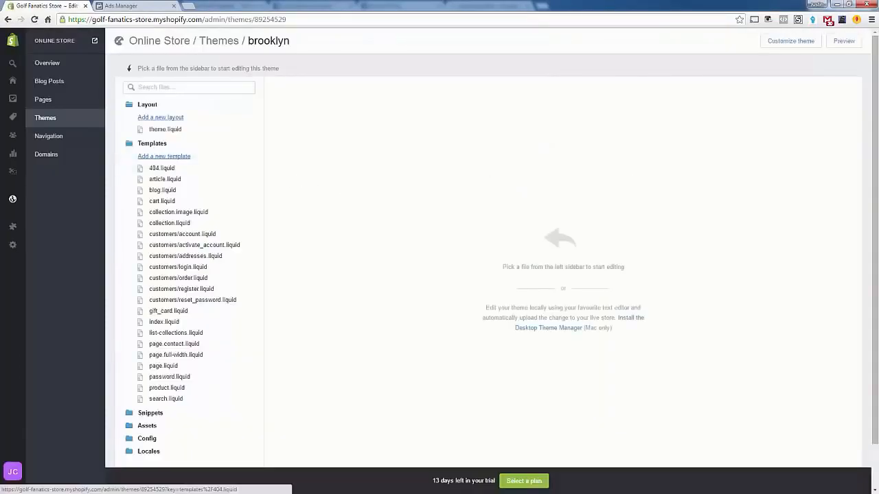
Step: Copy the selected base pixel code from Notepad again and return to the Brooklyn theme's files
key("alt+Tab")
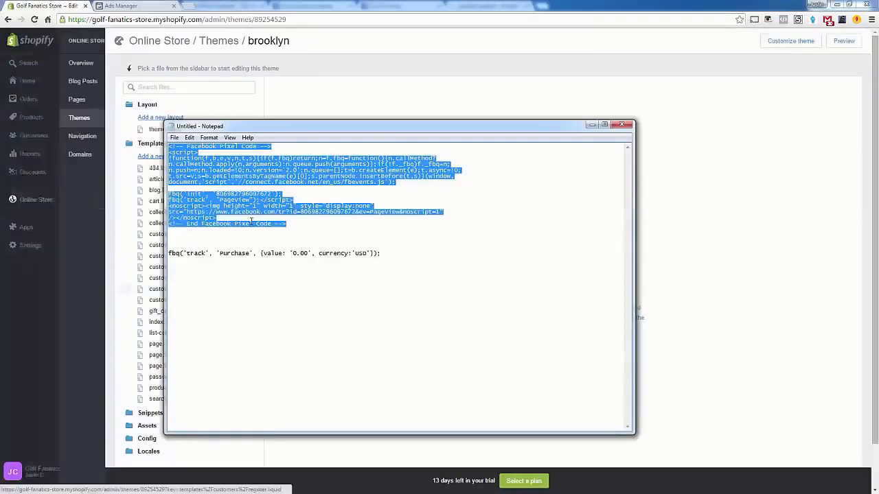
right_click(209, 183)
left_click(231, 215)
key("alt+Tab")
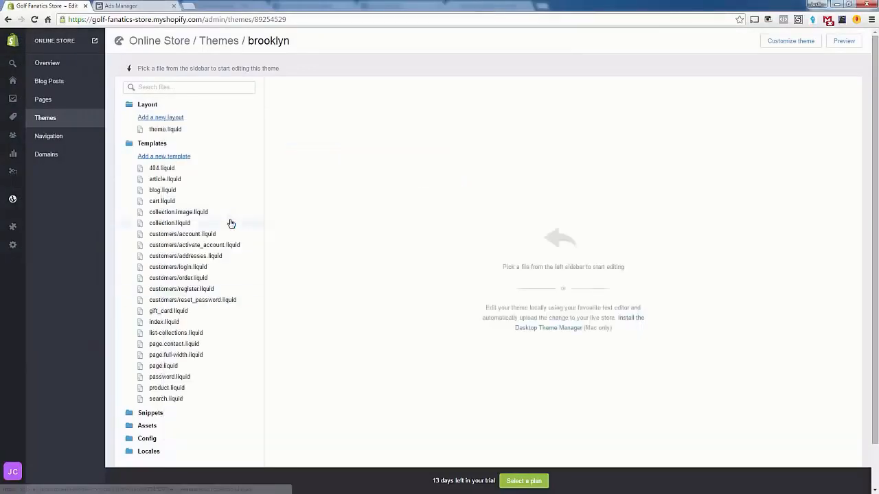
Step: Insert the Facebook pixel code in theme.liquid on new lines just before the closing </head> tag and save the file
left_click(170, 130)
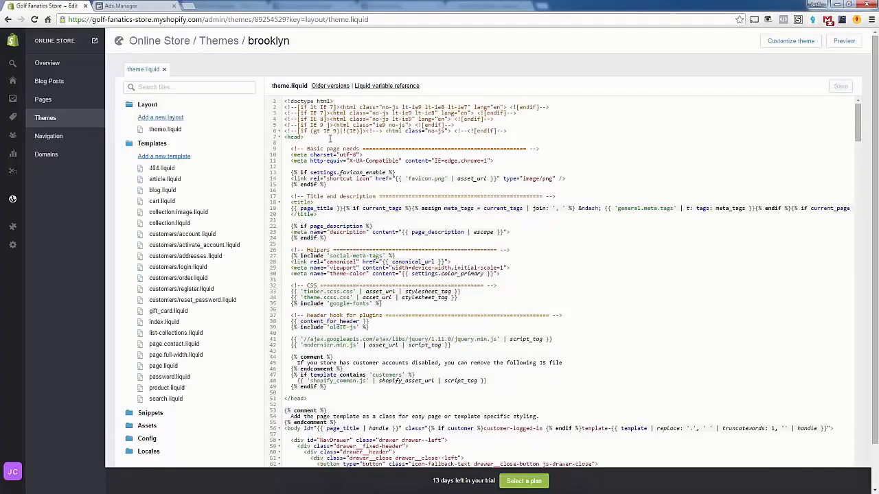
scroll(285, 297, "down", 3)
left_click_drag(307, 308, 267, 308)
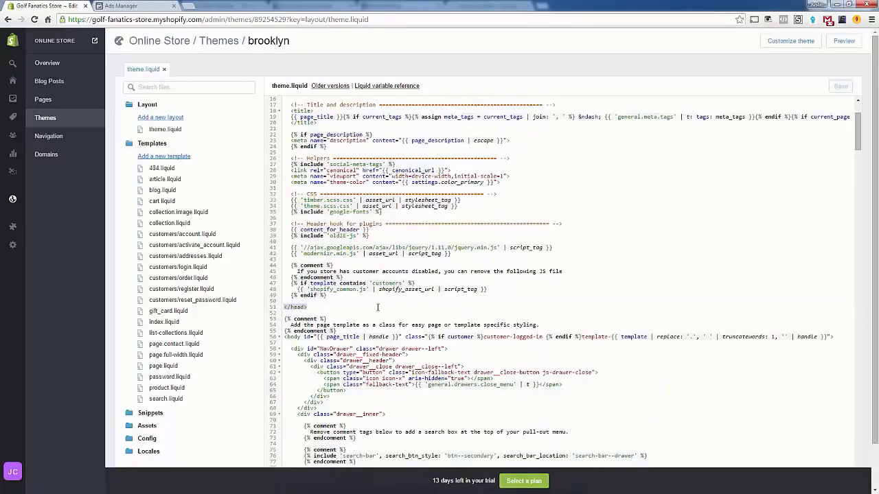
left_click(295, 300)
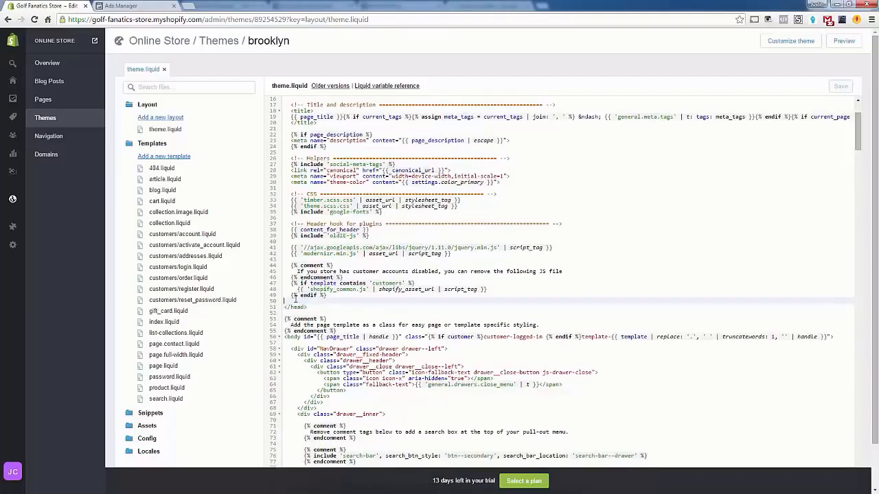
key("Return")
key("Return")
key("Return")
key("ctrl+v")
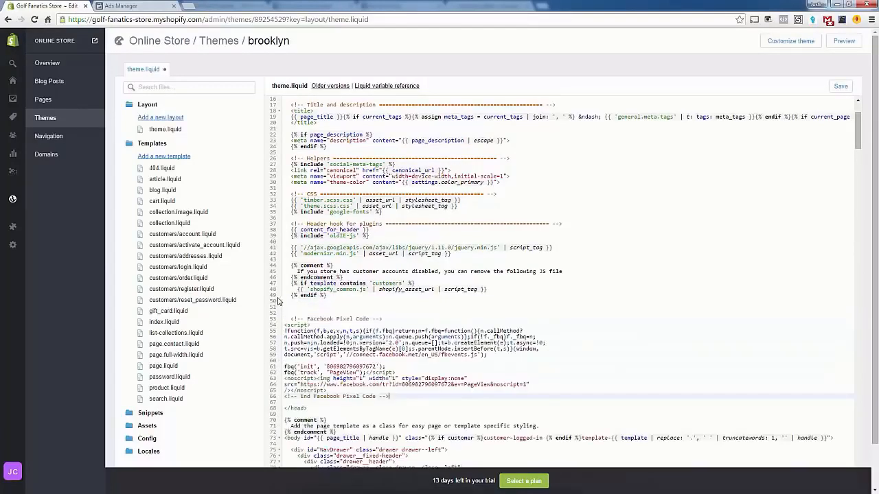
left_click(837, 88)
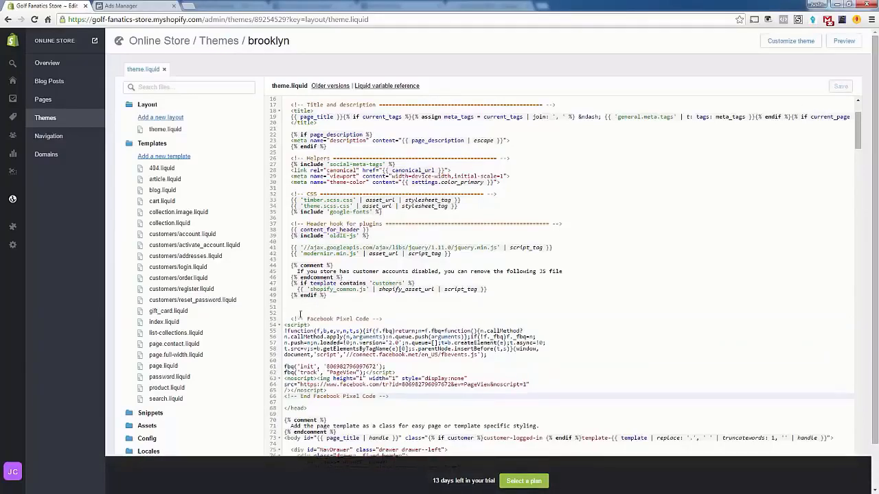
scroll(316, 323, "down", 5)
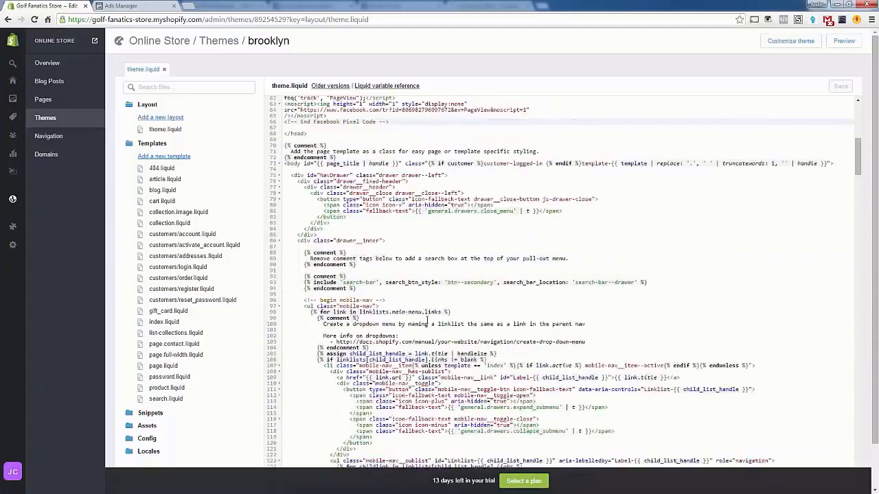
scroll(340, 395, "up", 5)
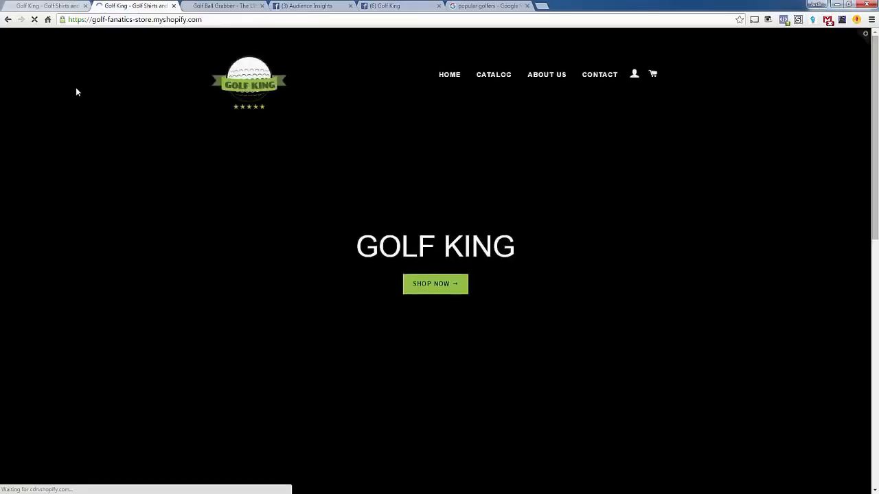
Step: Open the Golf King storefront's page source and take the first storefront tab back to the Products page
right_click(76, 88)
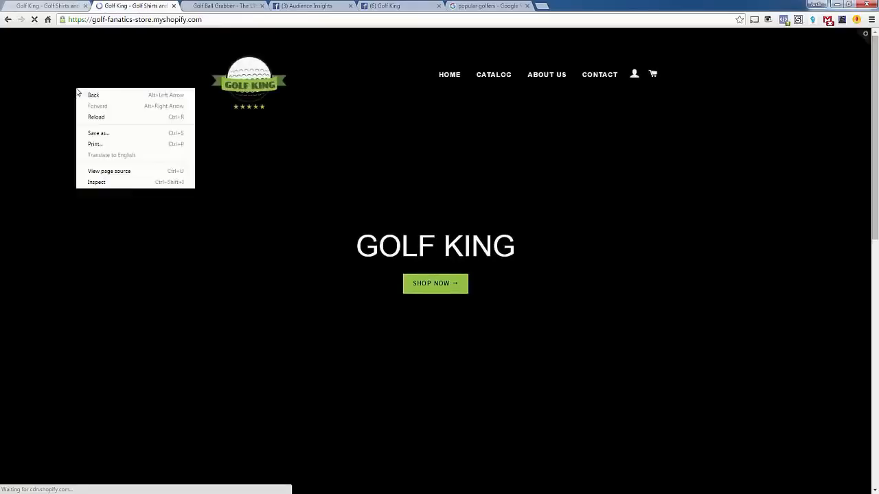
left_click(114, 173)
key("ctrl+1")
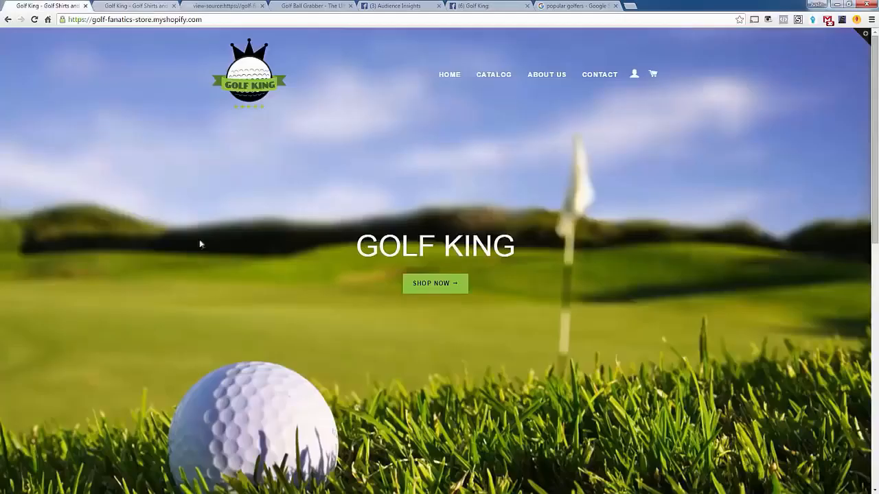
left_click(7, 19)
left_click(7, 20)
key("ctrl+3")
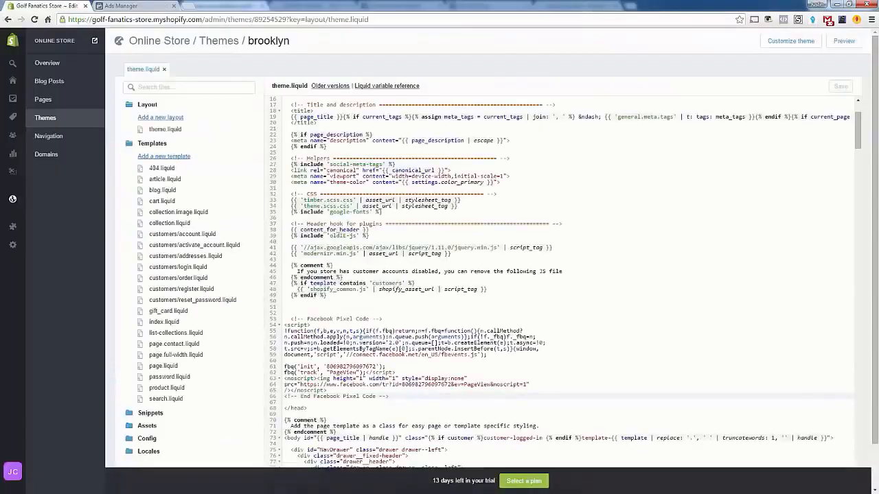
Step: Copy the pixel ID from the fbq init line in theme.liquid and search the storefront's page source for it
double_click(351, 366)
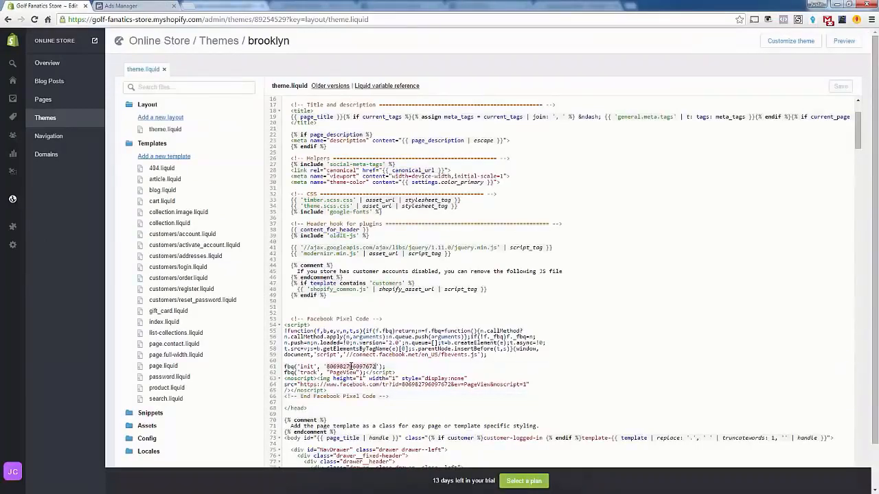
right_click(351, 367)
left_click(370, 383)
key("alt+Tab")
left_click_drag(79, 20, 149, 23)
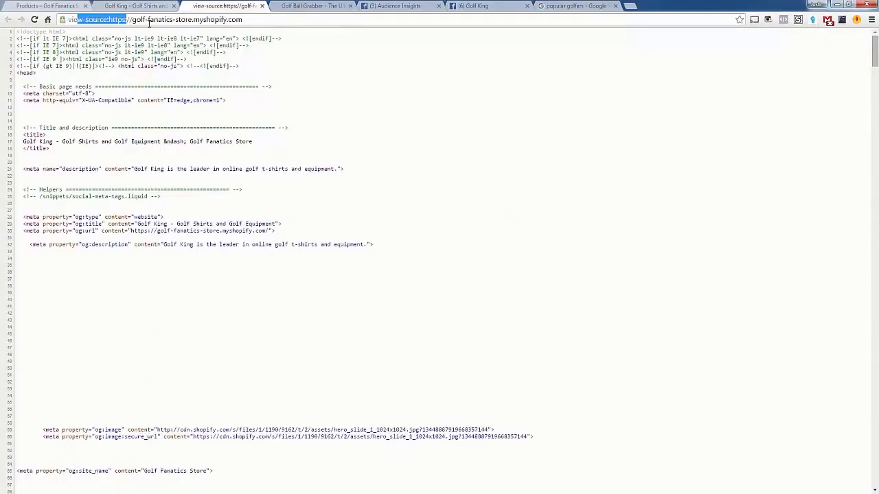
left_click(201, 169)
key("ctrl+f")
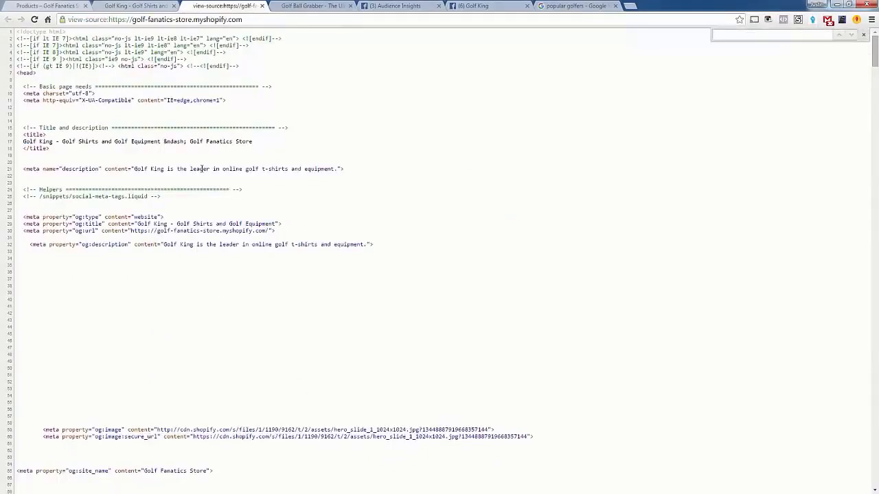
key("ctrl+v")
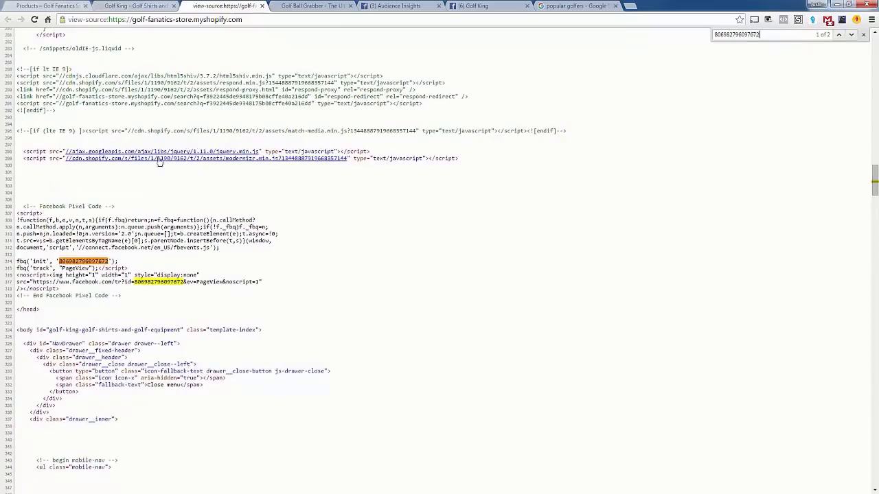
Step: Check the Facebook pixel code block in the storefront's page source, close that source page and return to the storefront
left_click_drag(123, 296, 11, 208)
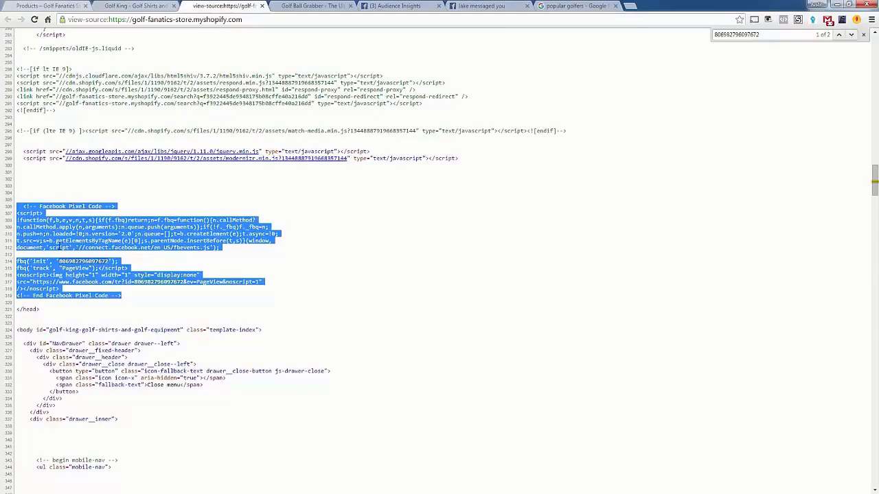
left_click(60, 247)
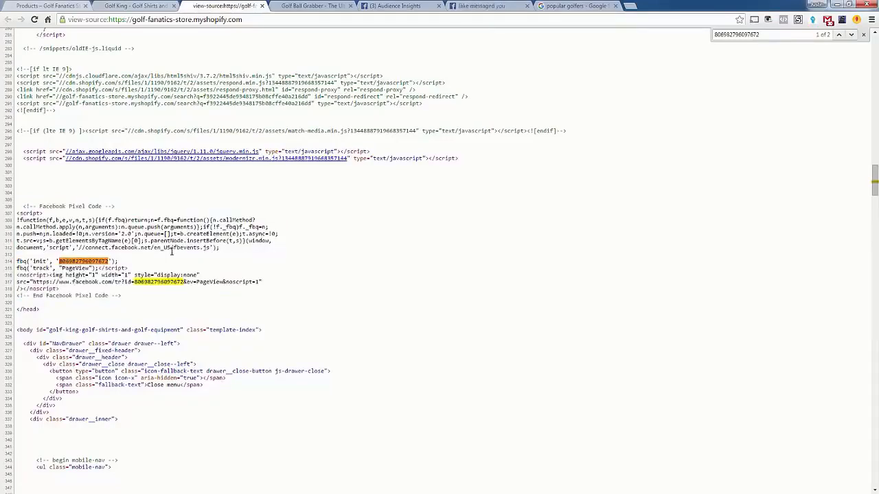
left_click(262, 7)
left_click(137, 6)
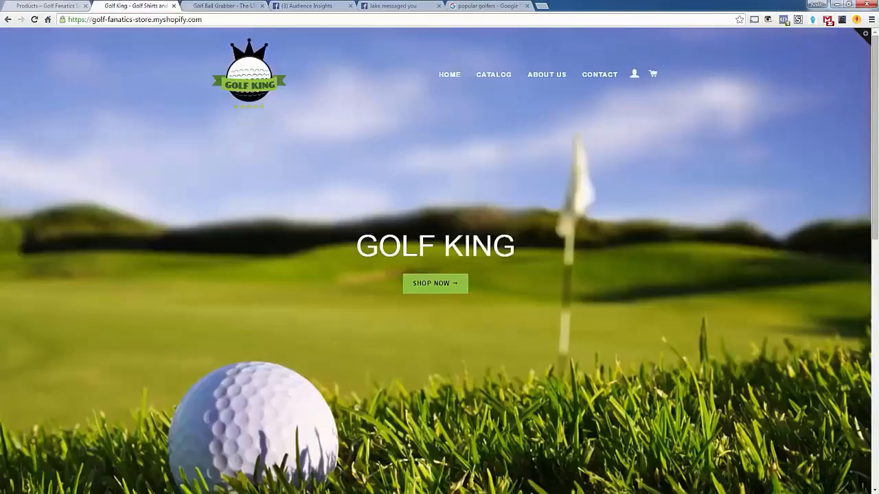
Step: Reload the Golf Ball Grabber product page and locate the Facebook pixel code before </head> in its page source
left_click(197, 6)
left_click(34, 21)
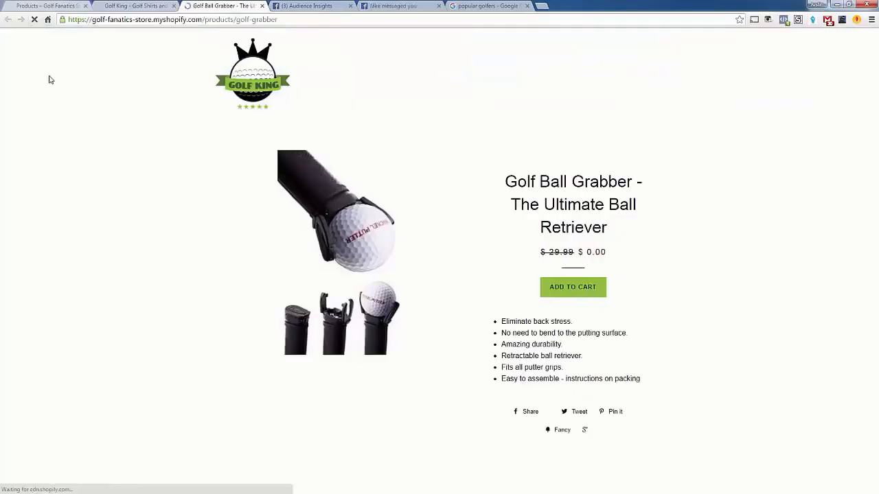
right_click(79, 129)
left_click(120, 213)
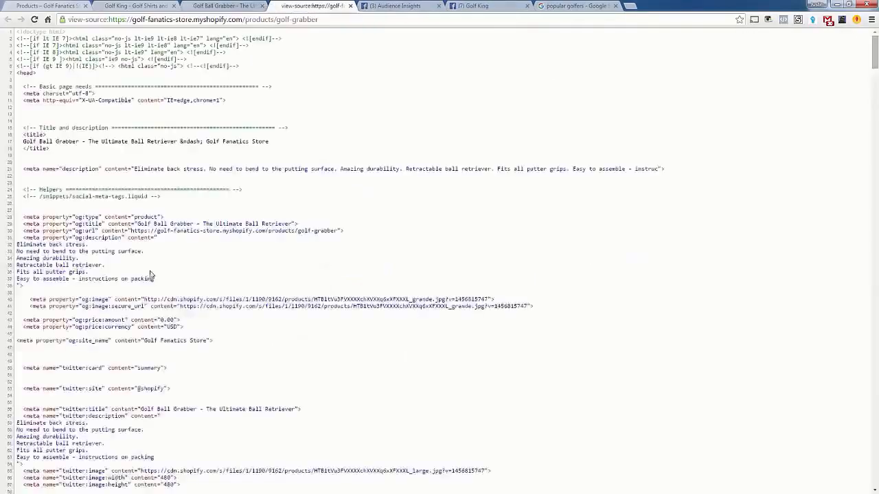
scroll(146, 274, "down", 8)
scroll(146, 275, "up", 3)
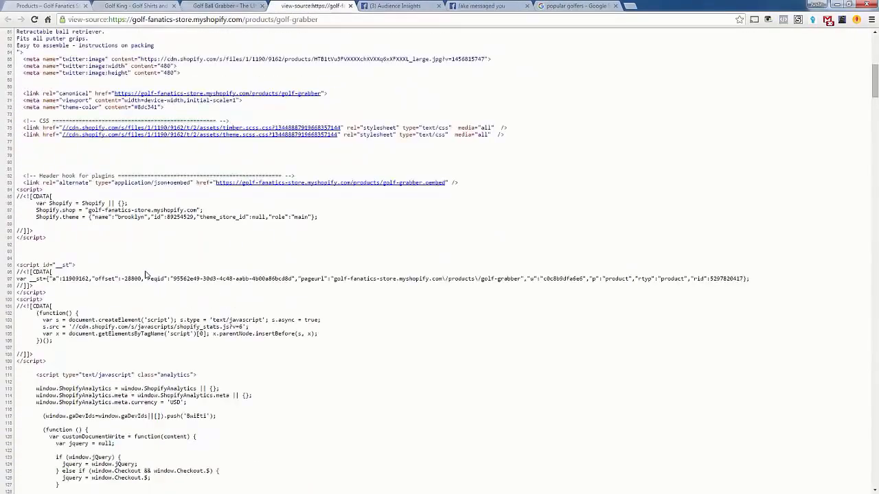
scroll(146, 275, "down", 14)
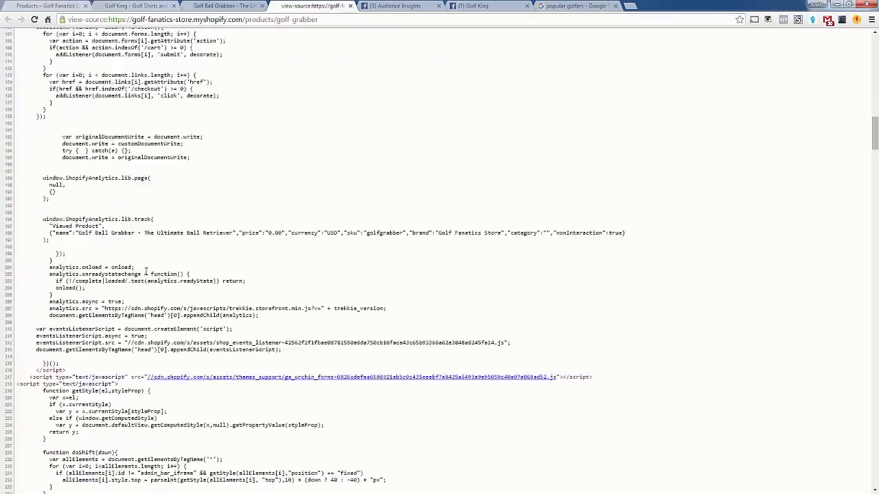
scroll(146, 274, "down", 8)
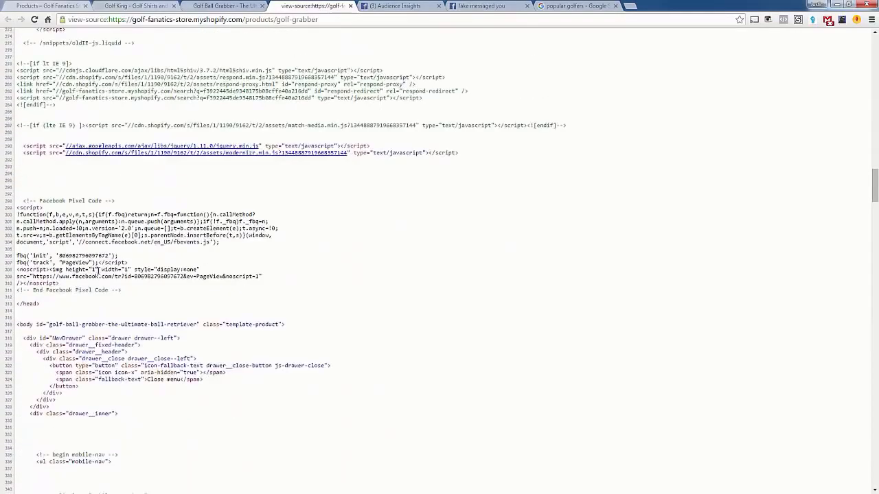
left_click_drag(123, 290, 19, 201)
left_click(221, 6)
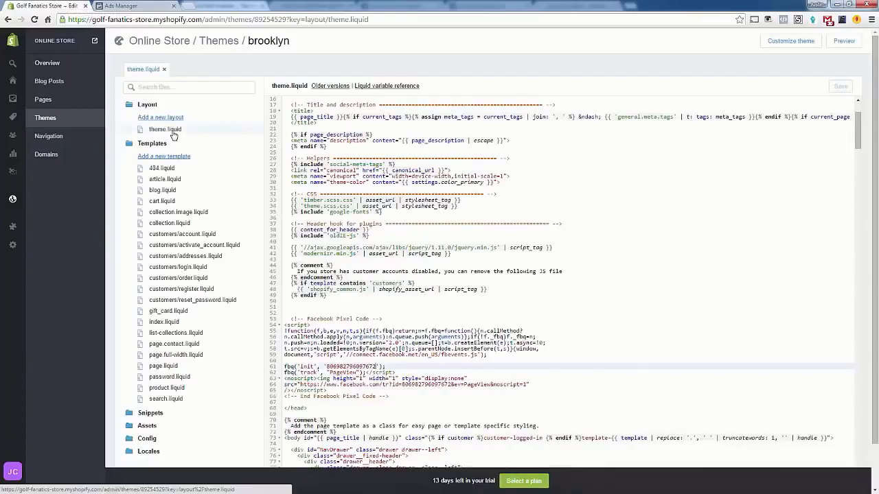
Step: Open the store's Checkout settings and go to the Additional content and scripts field under Order processing
left_click(21, 246)
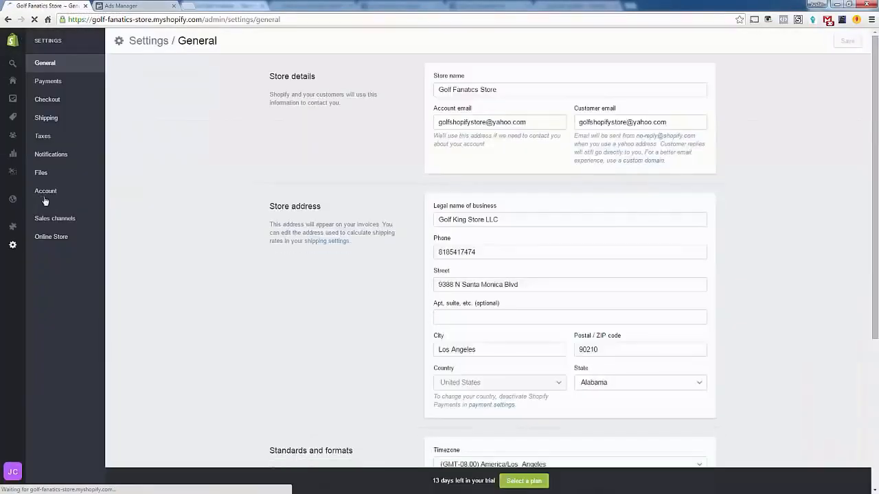
left_click(55, 103)
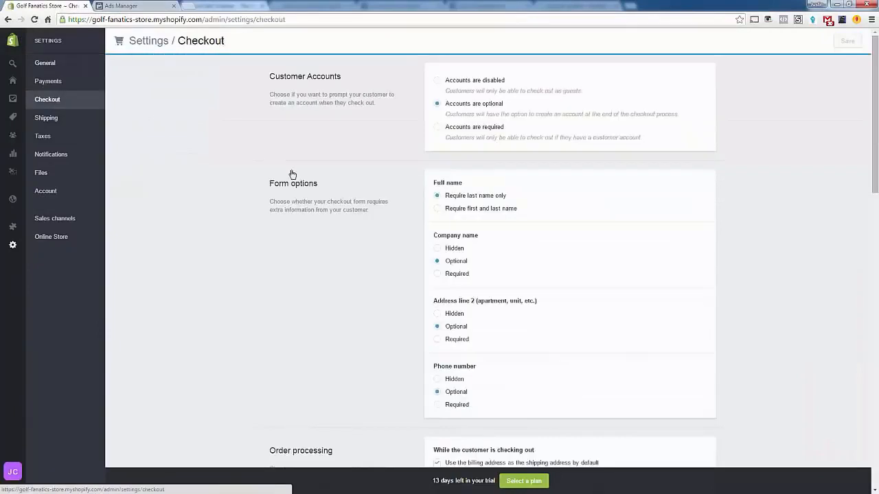
scroll(288, 320, "down", 6)
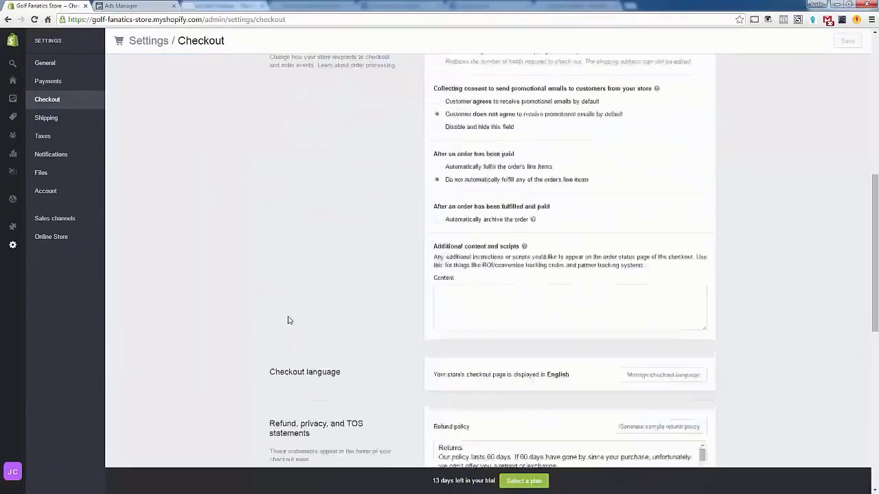
scroll(289, 320, "down", 1)
left_click(472, 199)
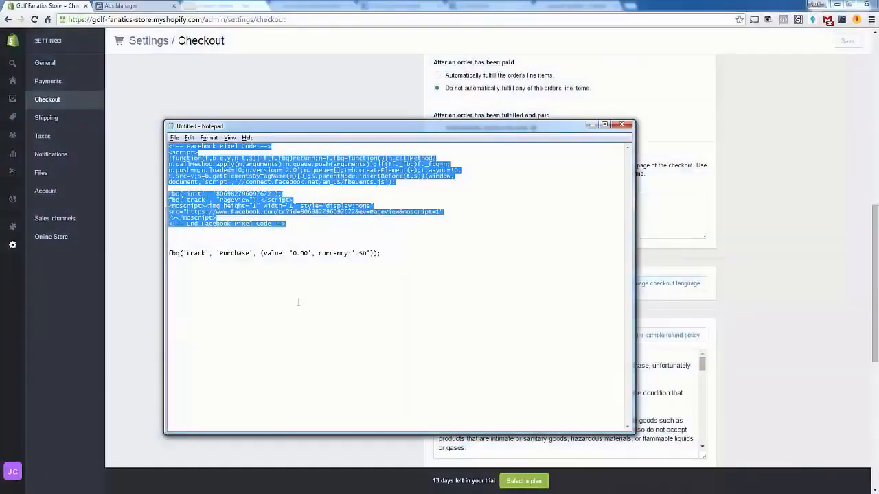
left_click(299, 301)
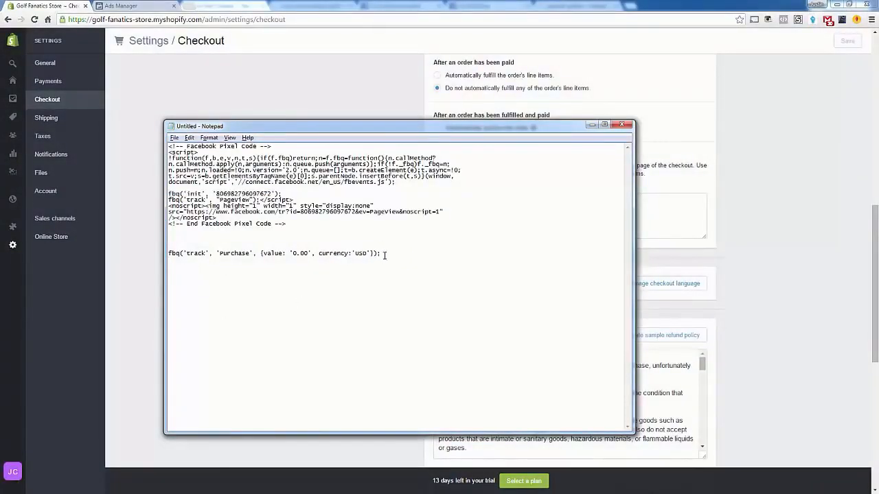
left_click_drag(382, 254, 167, 254)
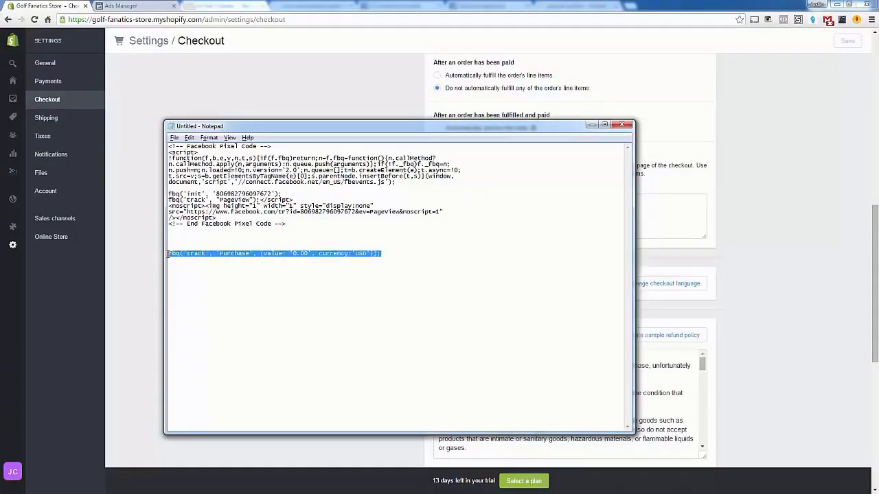
key("ctrl+x")
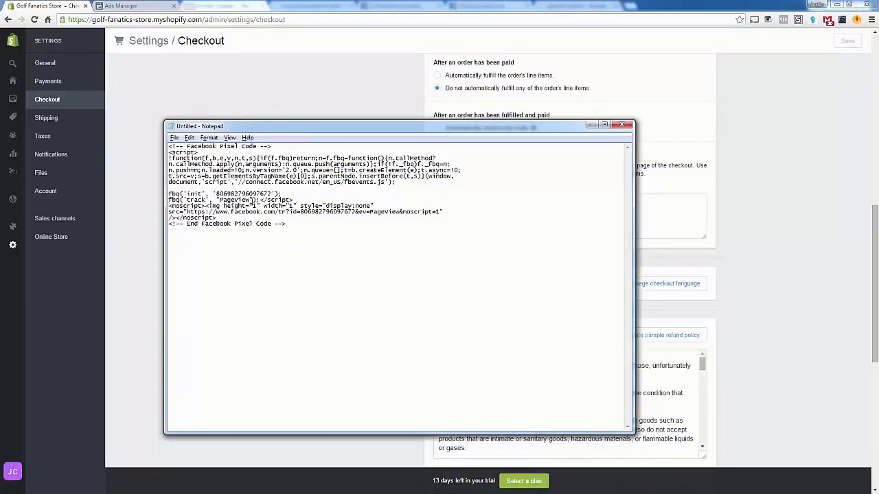
key("ctrl+v")
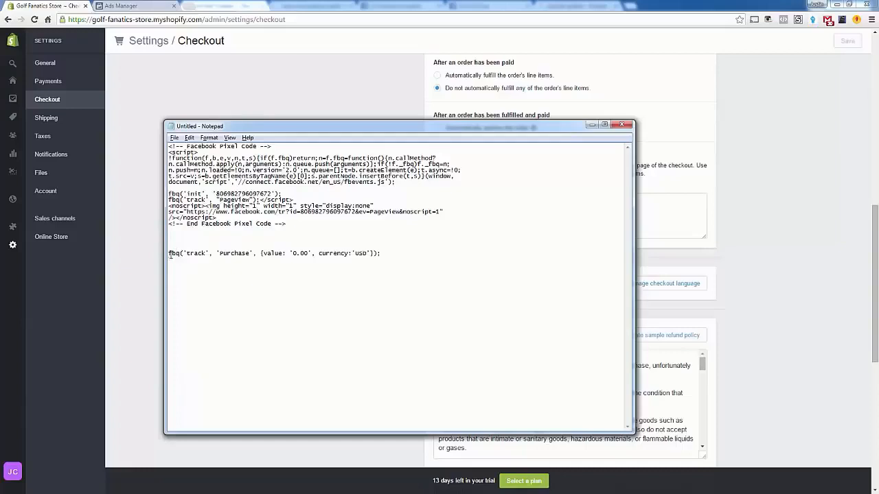
left_click_drag(169, 253, 390, 255)
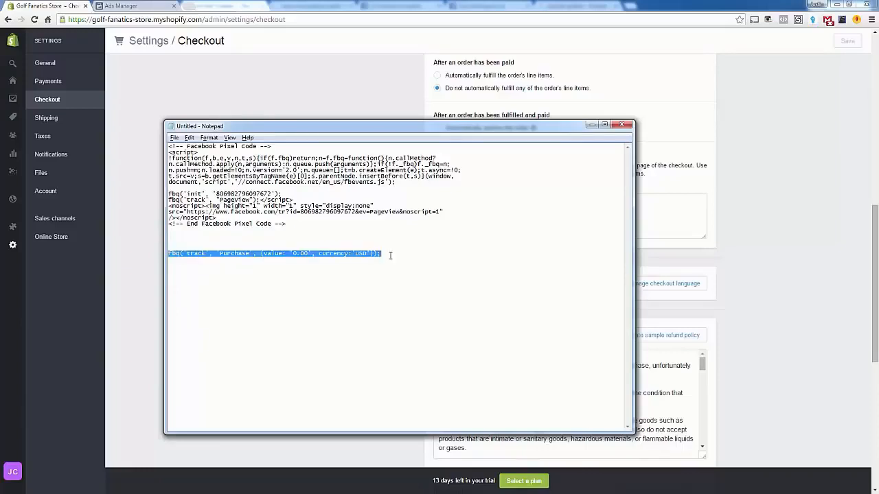
left_click(390, 256)
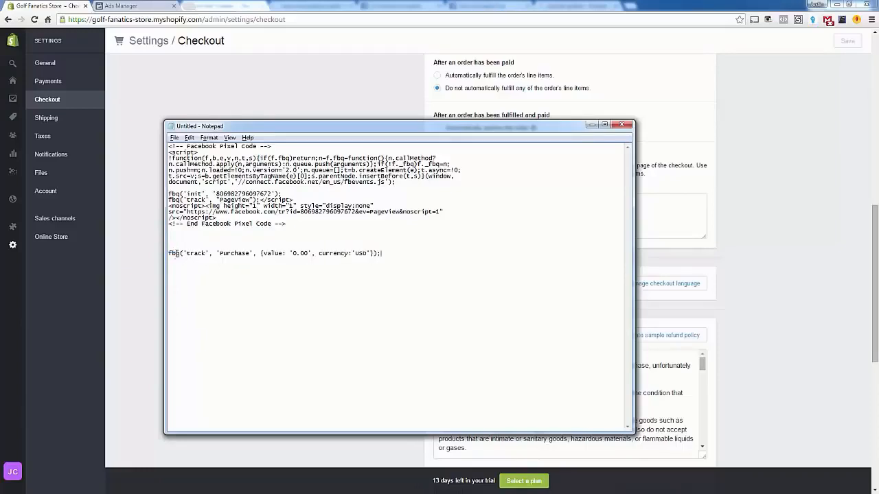
Step: Compare the Purchase event line with the PageView track line of the pixel code in Notepad
double_click(195, 253)
left_click(181, 224)
double_click(200, 200)
left_click_drag(217, 200, 294, 201)
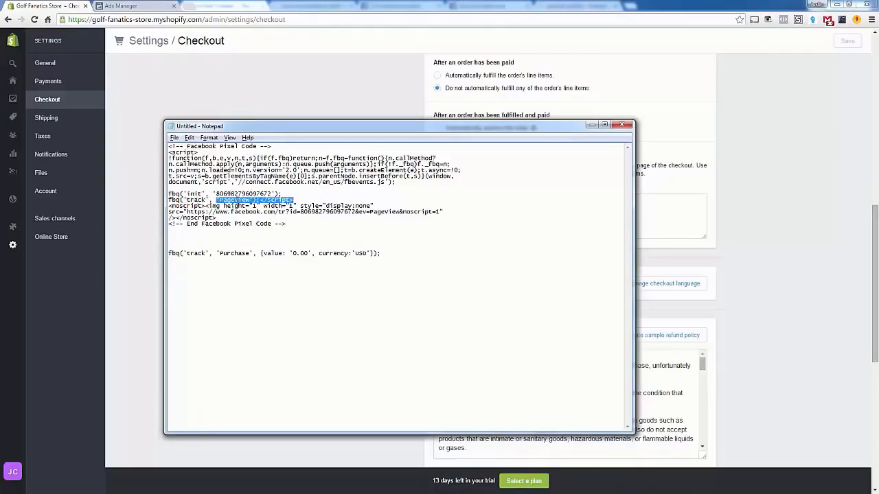
double_click(236, 253)
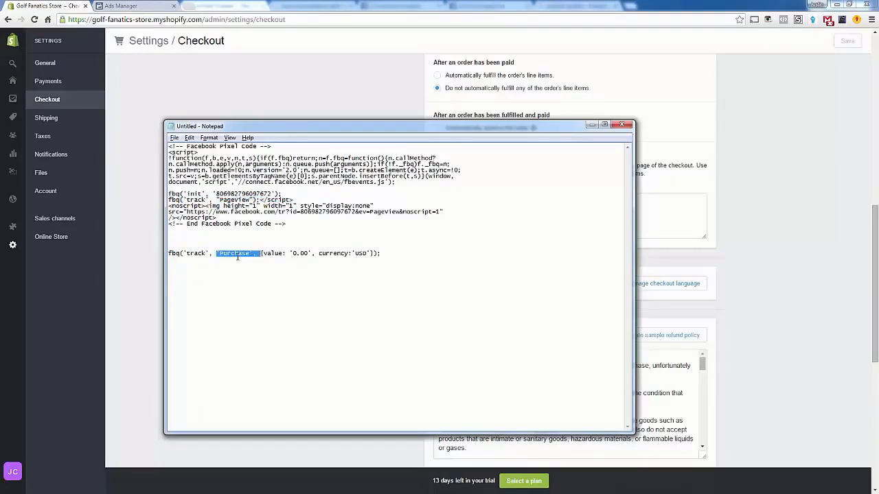
left_click(238, 256)
Step: Move the fbq Purchase event line in Notepad directly below the PageView track line, ahead of the closing </script> tag
left_click_drag(385, 254, 163, 257)
key("ctrl+x")
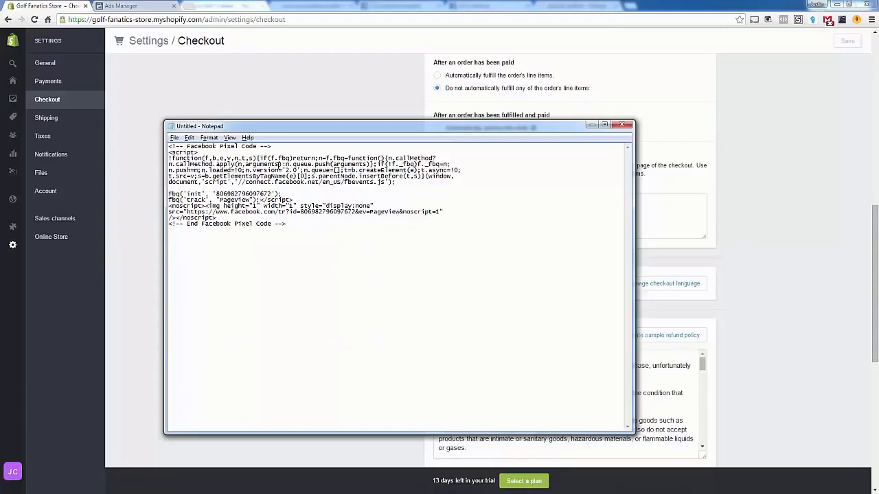
key("Return")
key("Return")
key("Return")
key("Up")
key("Up")
key("ctrl+v")
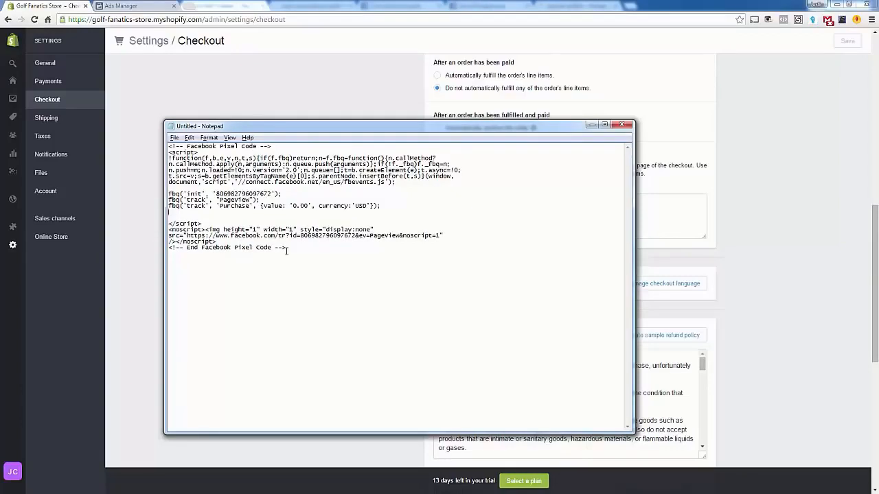
Step: Copy the complete pixel code including the Purchase event from Notepad and return to the Checkout settings
left_click_drag(285, 248, 169, 146)
right_click(193, 177)
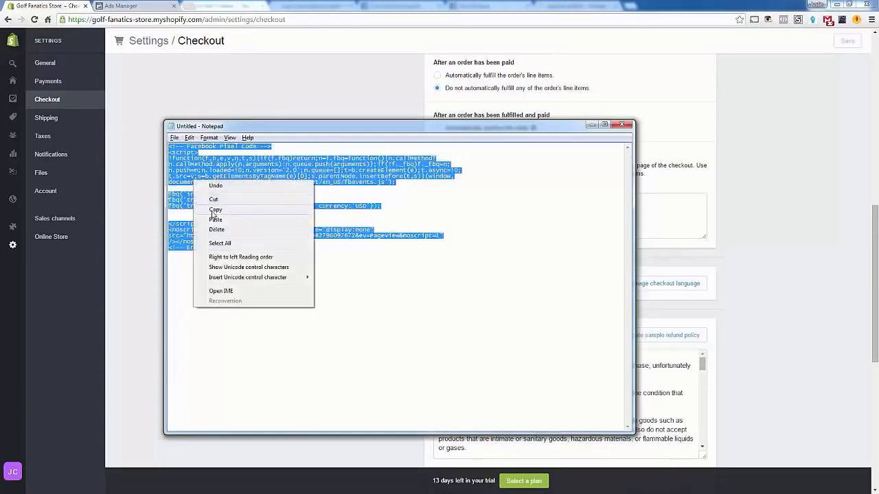
left_click(213, 209)
left_click(212, 209)
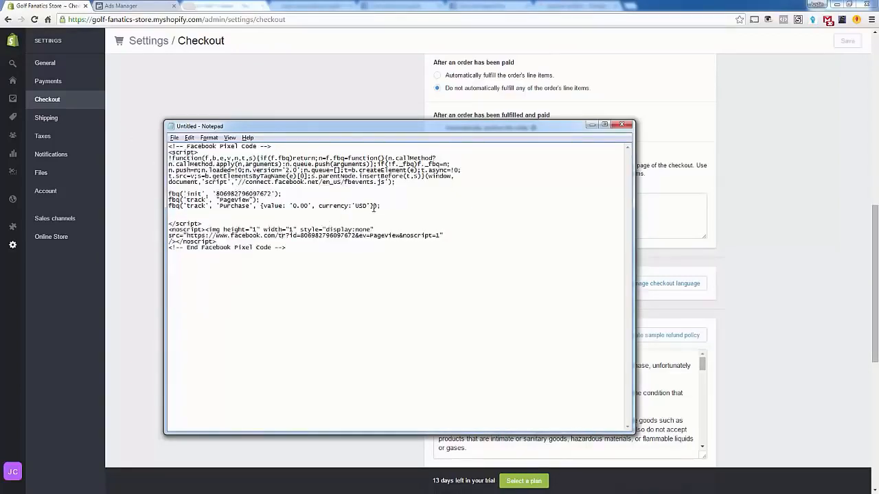
left_click_drag(384, 206, 145, 208)
left_click(145, 211)
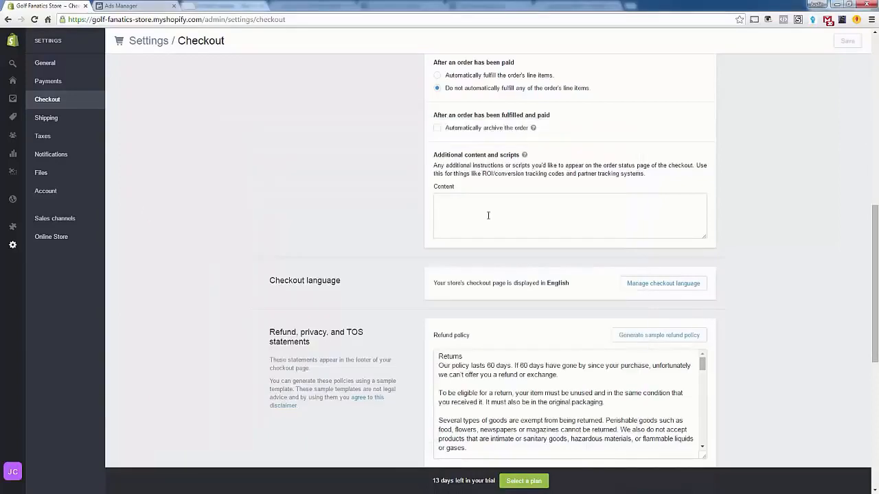
Step: Paste the copied pixel code into the Additional content and scripts field and save the Checkout settings
left_click(473, 222)
right_click(473, 222)
left_click(501, 278)
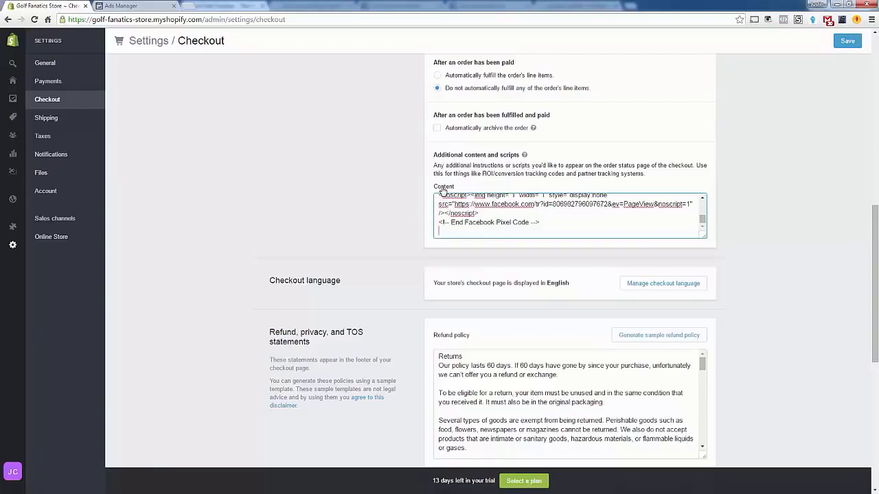
left_click(847, 40)
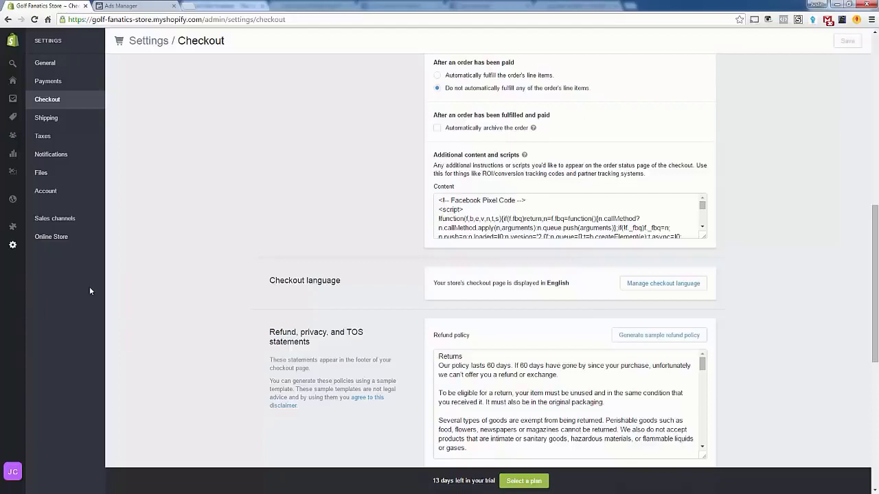
mouse_move(13, 245)
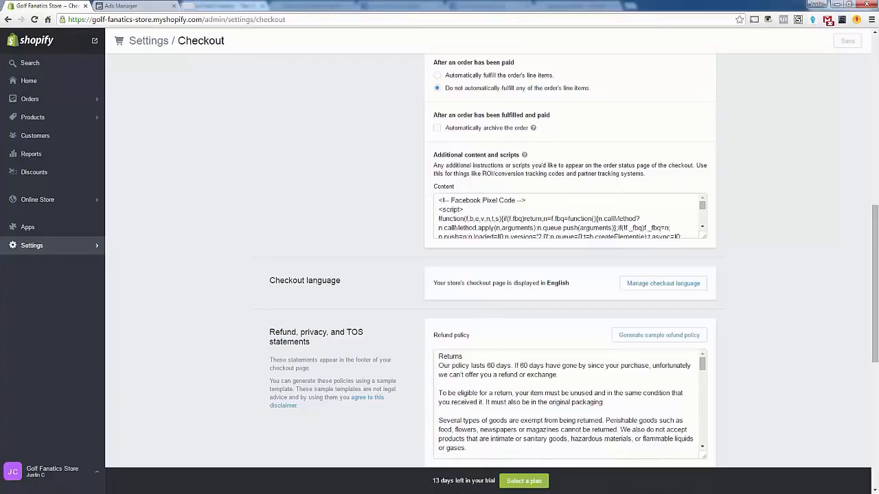
scroll(124, 237, "up", 3)
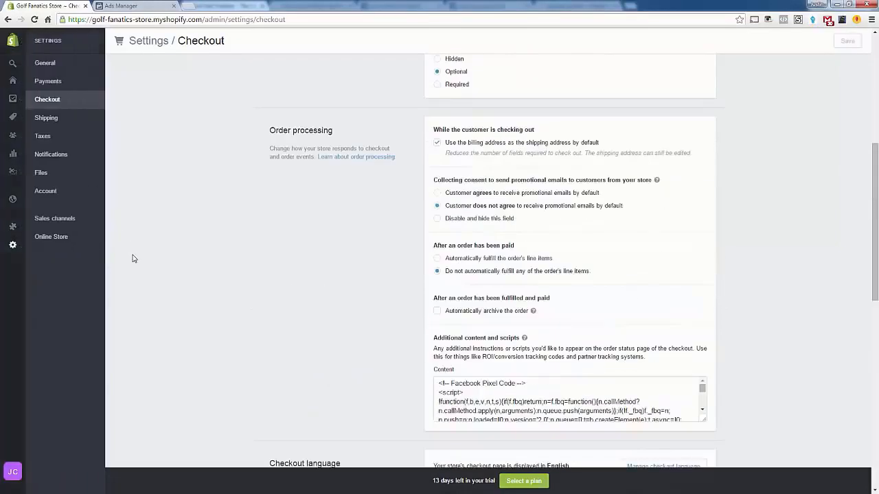
scroll(134, 258, "down", 2)
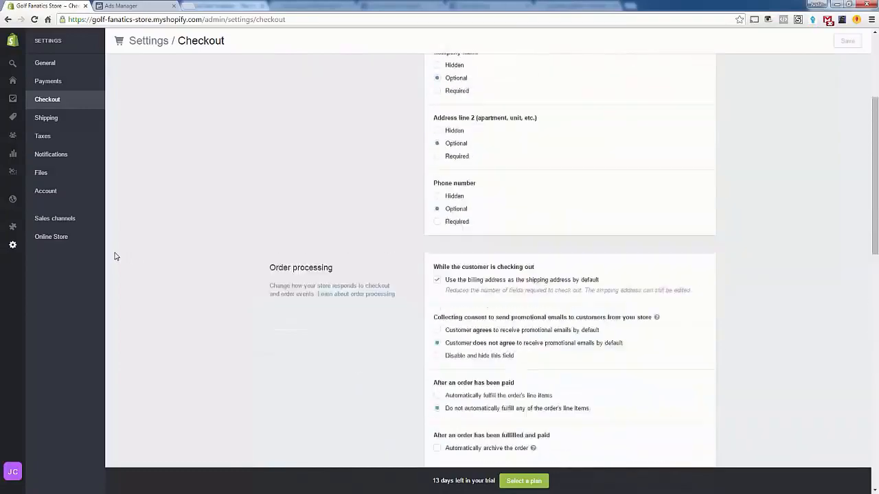
scroll(114, 255, "up", 4)
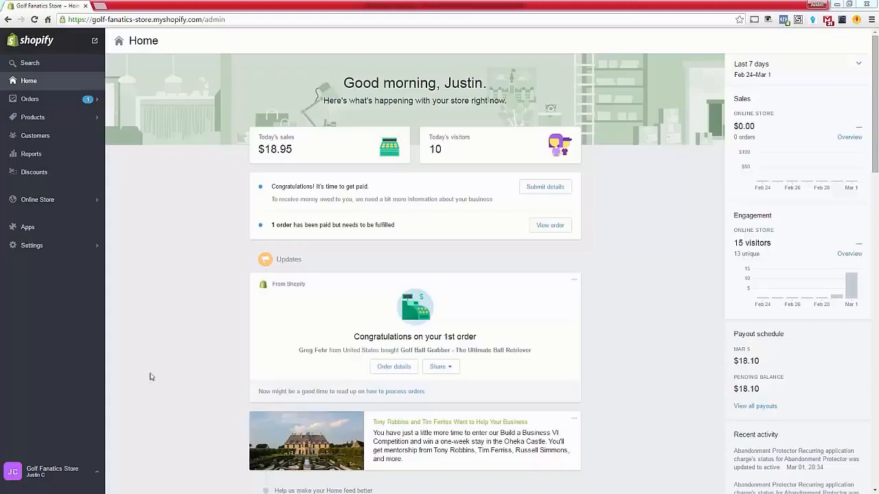
Step: Review today's sales and visitors on the store's Home dashboard and open the Online Store overview
left_click_drag(259, 137, 598, 154)
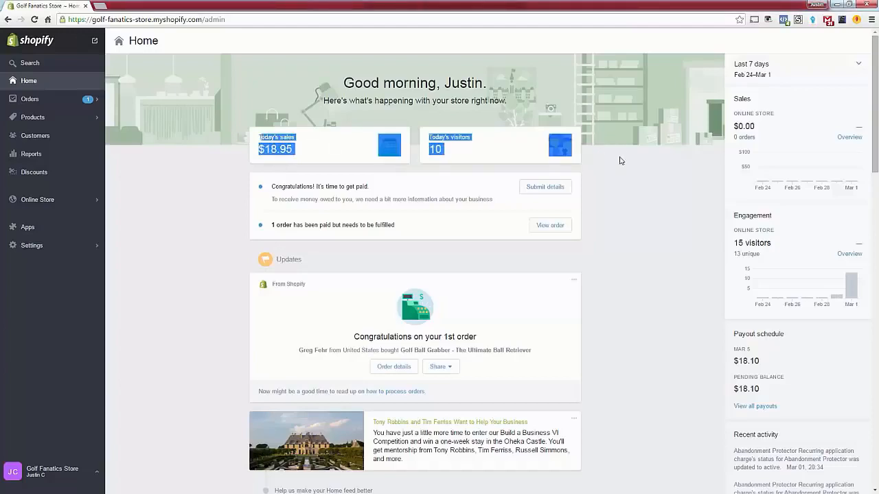
left_click(619, 162)
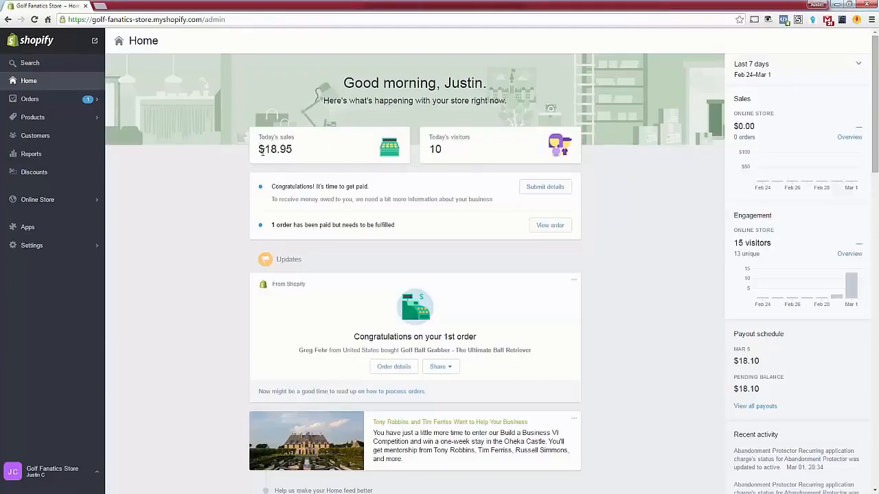
left_click_drag(259, 145, 294, 150)
left_click(312, 151)
left_click(60, 206)
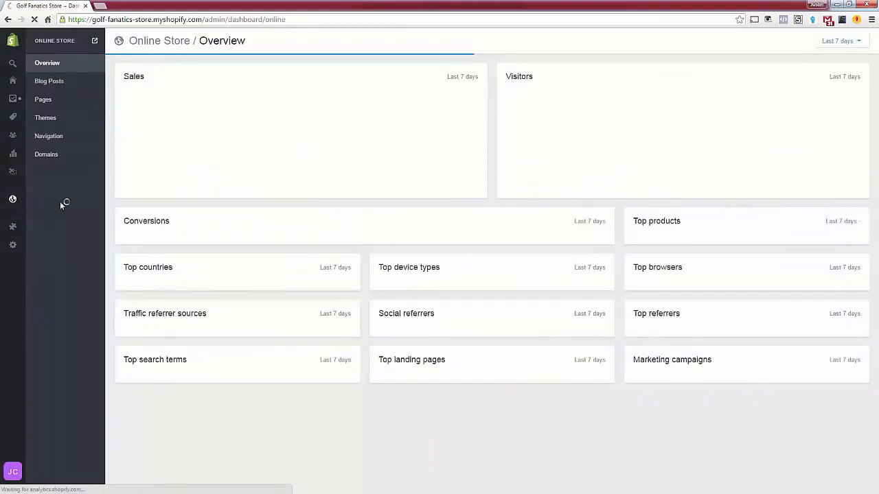
Step: Set the Online Store overview's date range to Today and review the sales, visitors and conversions
left_click(831, 41)
left_click(823, 76)
left_click(815, 87)
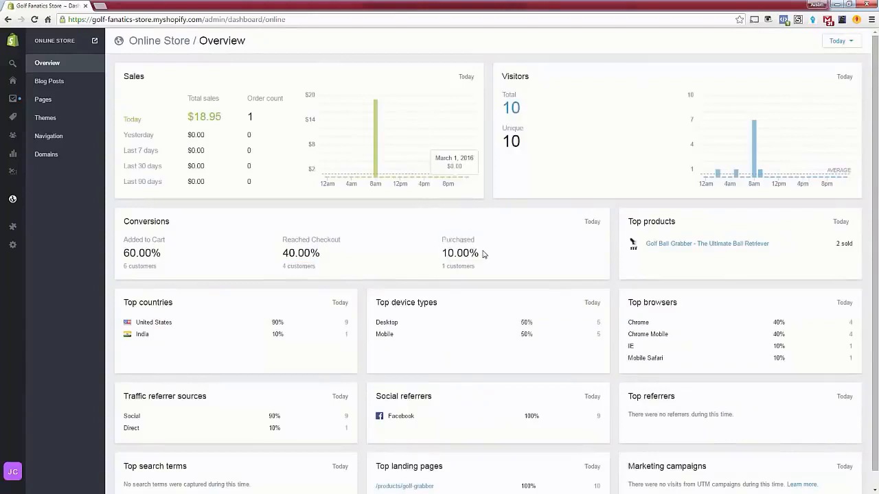
left_click(40, 68)
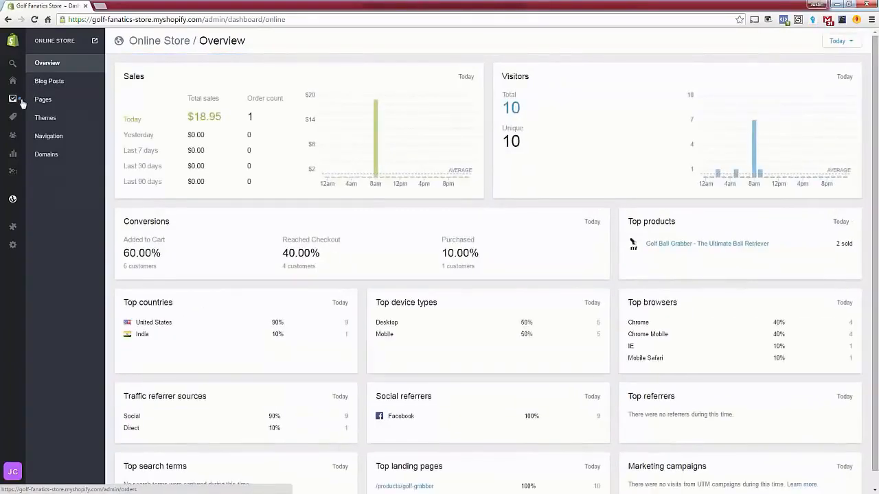
Step: Open the Golf Ball Grabber order from the Orders list and review its order details, timeline and conversion source
left_click(20, 102)
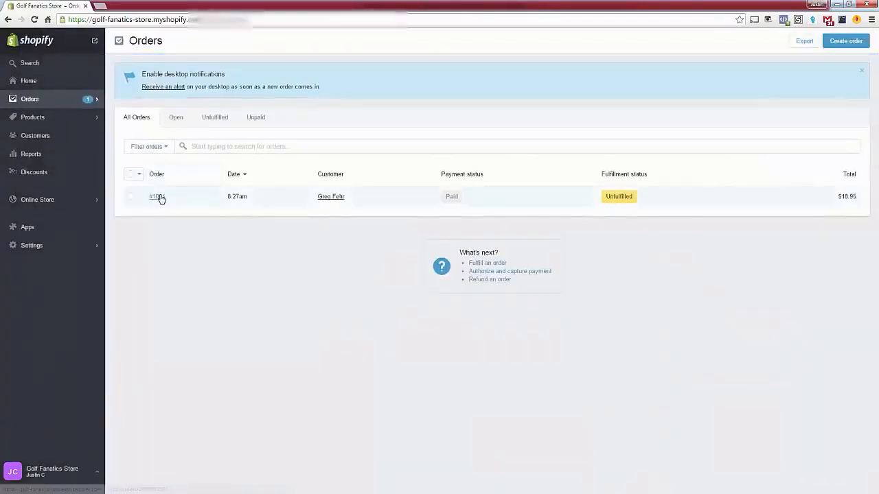
left_click(157, 197)
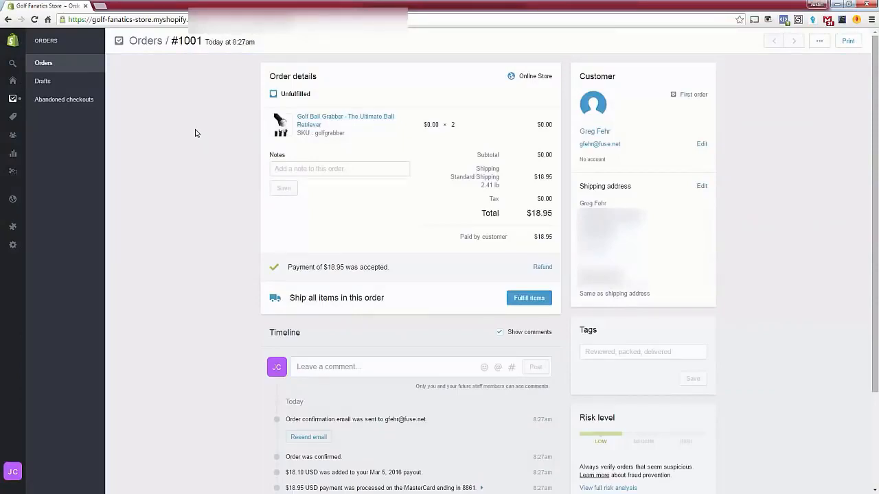
scroll(197, 165, "down", 3)
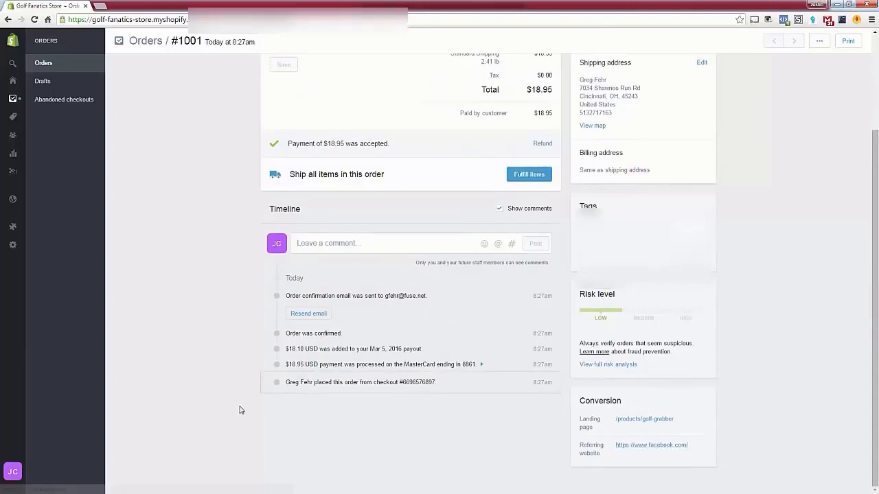
scroll(230, 410, "up", 2)
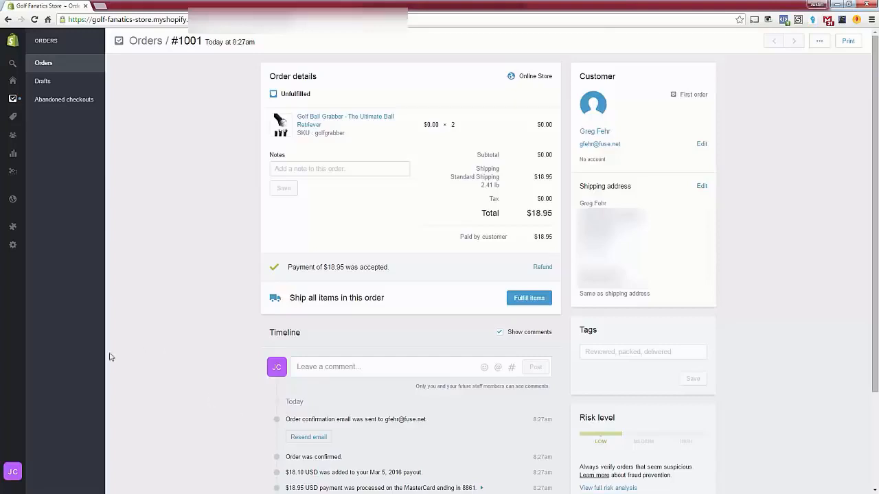
Step: Review the Orders list and the individual order pages, ending on the order placed Wednesday at 8:27am
mouse_move(12, 99)
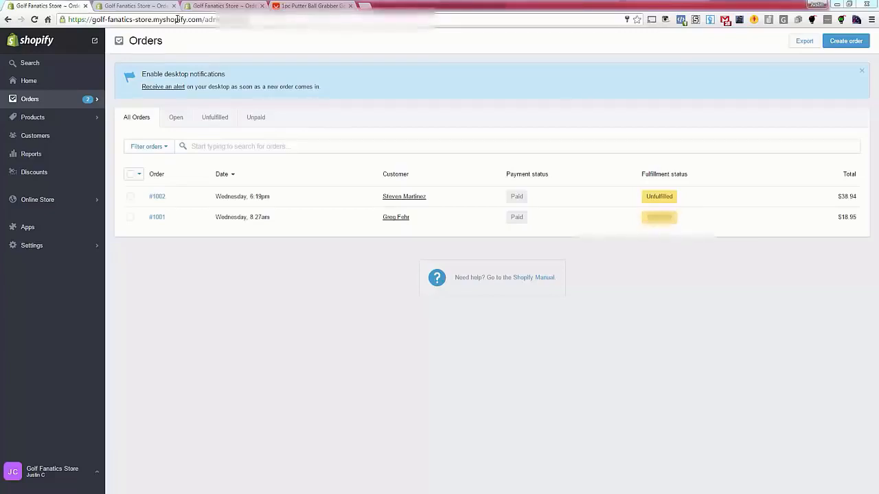
left_click(141, 5)
left_click(204, 7)
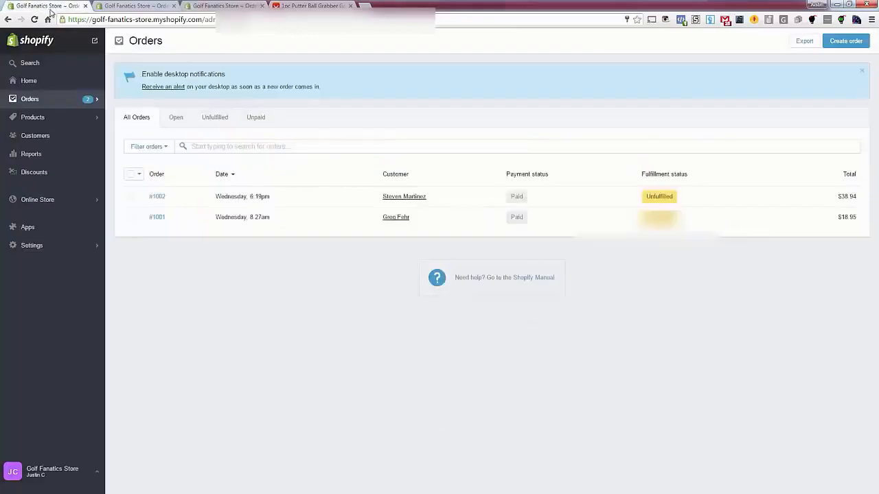
left_click(49, 6)
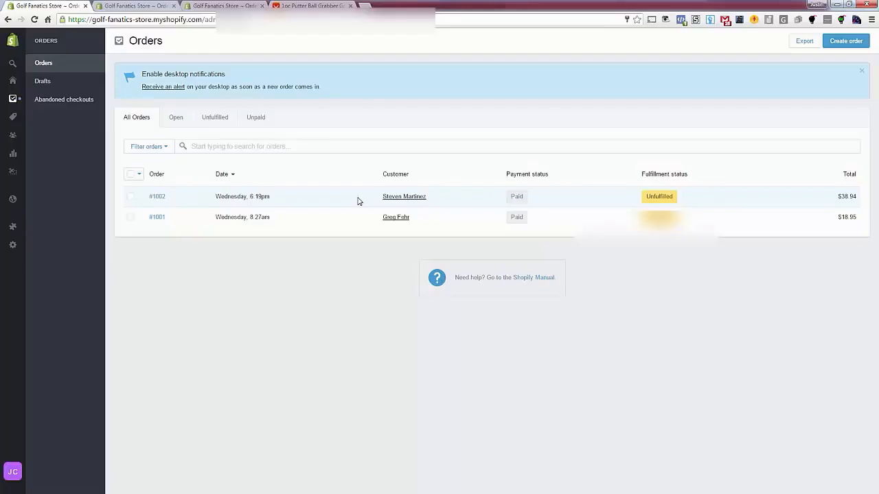
left_click(127, 6)
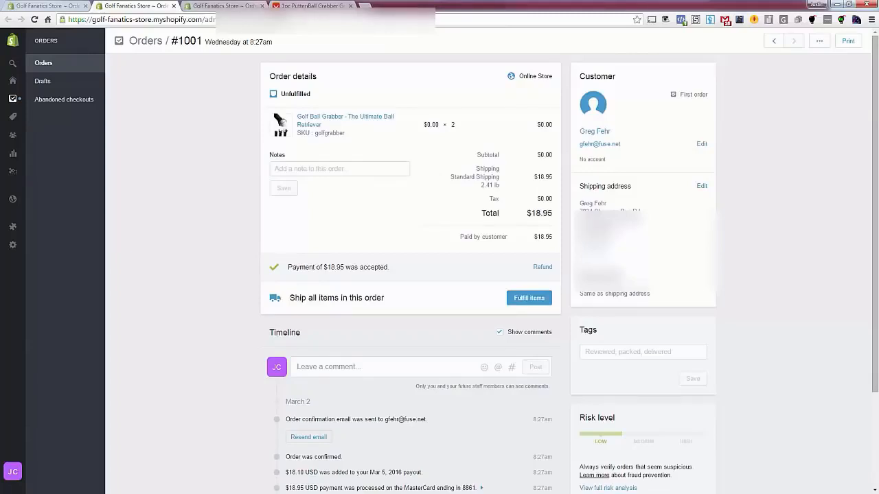
Step: Compare the Golf Ball Grabber order with the AliExpress Putter Ball Grabber listing, checking the supplier's item price
left_click(295, 6)
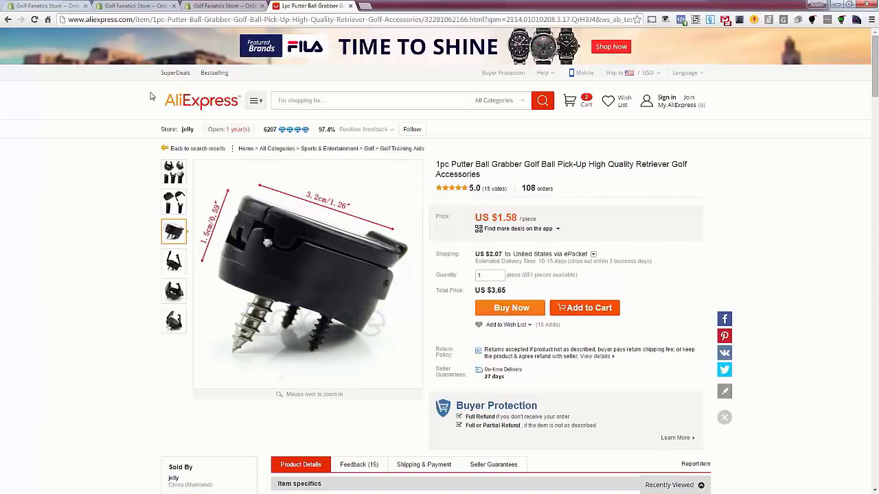
left_click(108, 6)
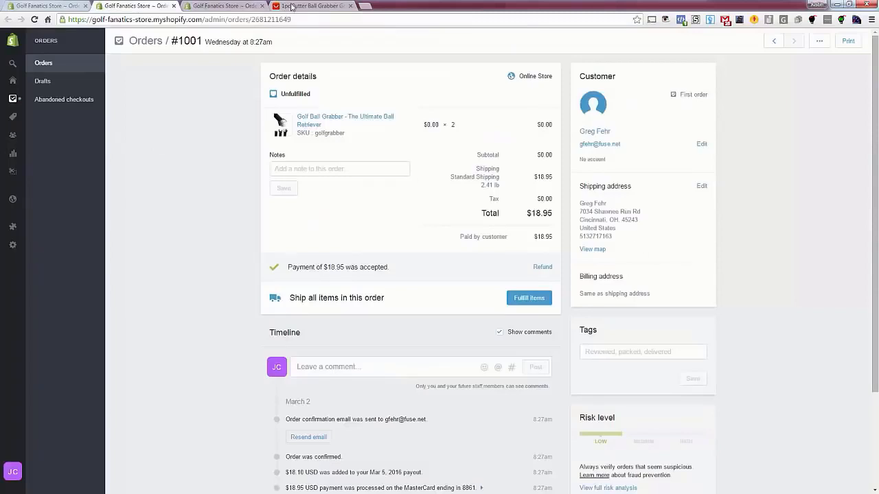
left_click(293, 7)
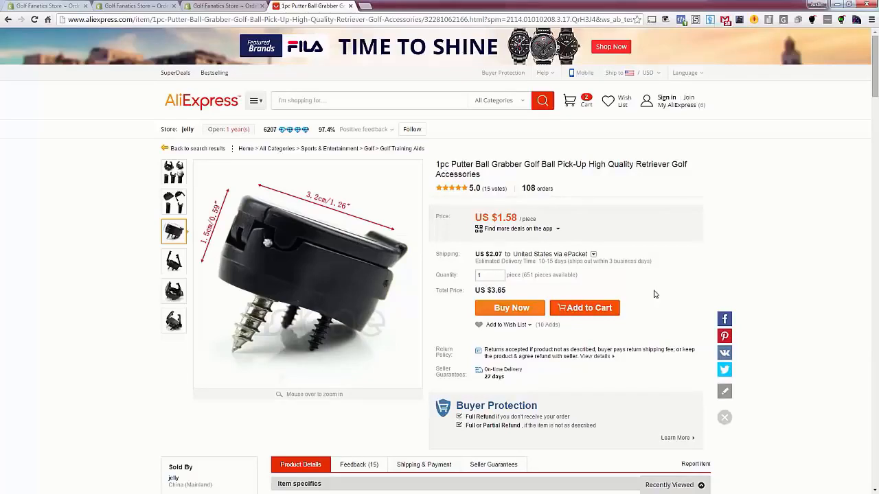
left_click_drag(467, 216, 614, 208)
left_click(621, 221)
Step: Compare the totals in the Orders list with the AliExpress listing's cost, ending on the Orders list
left_click(40, 7)
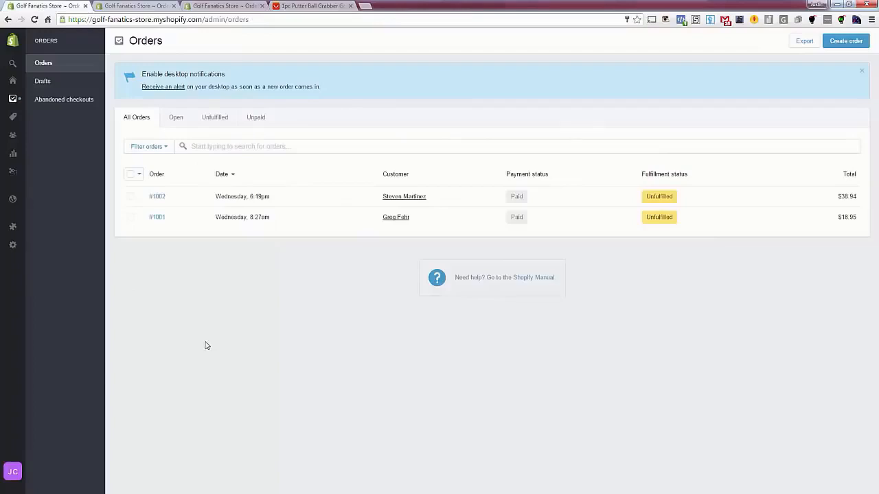
left_click(288, 7)
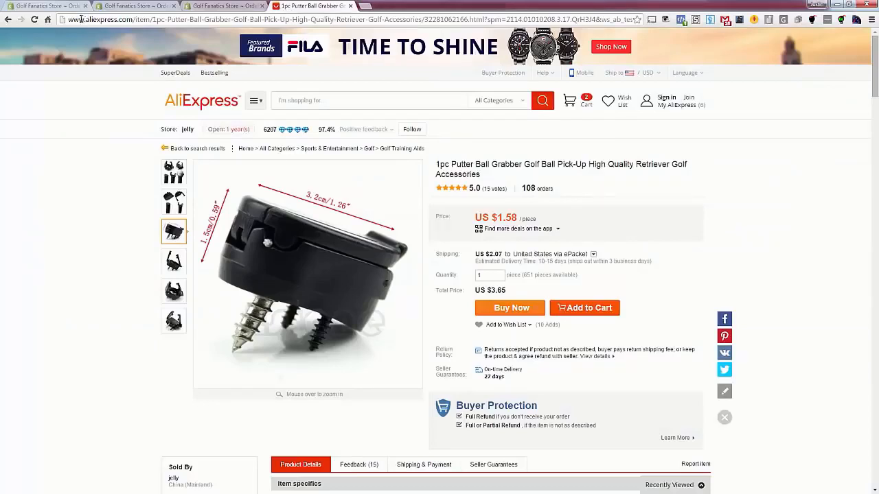
left_click(57, 9)
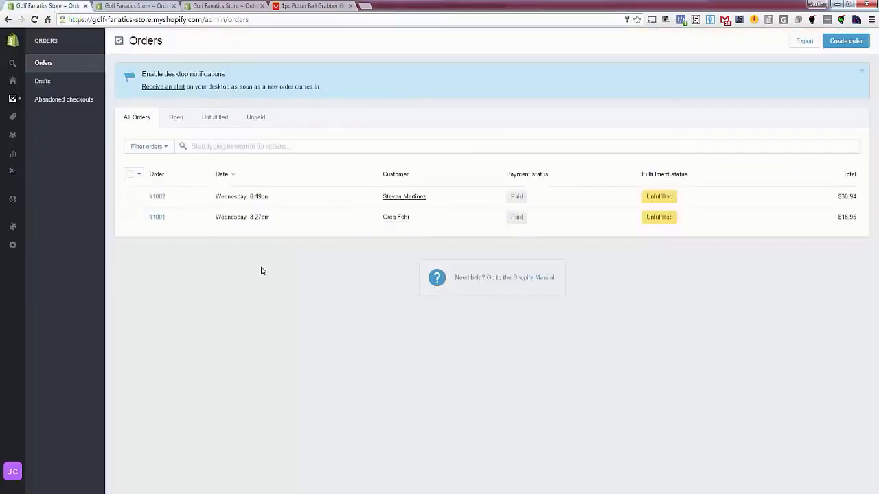